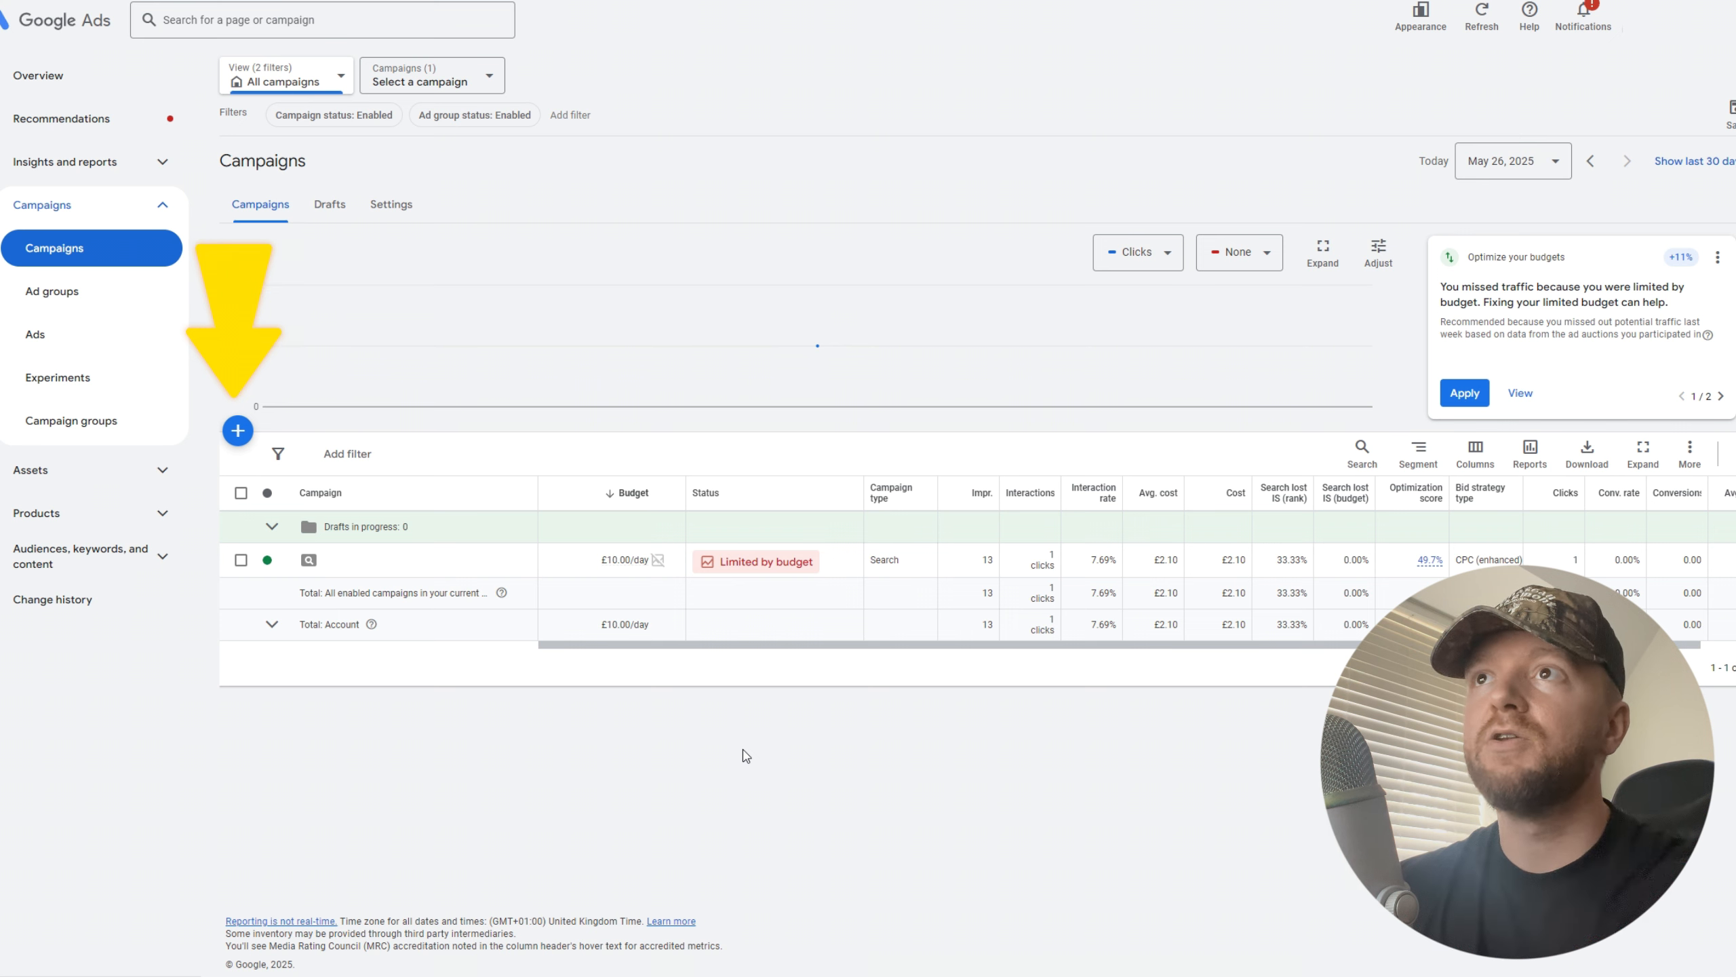
Start creating a new campaign from the campaigns overview.
{"action": "left_click", "coordinate": [238, 430]}
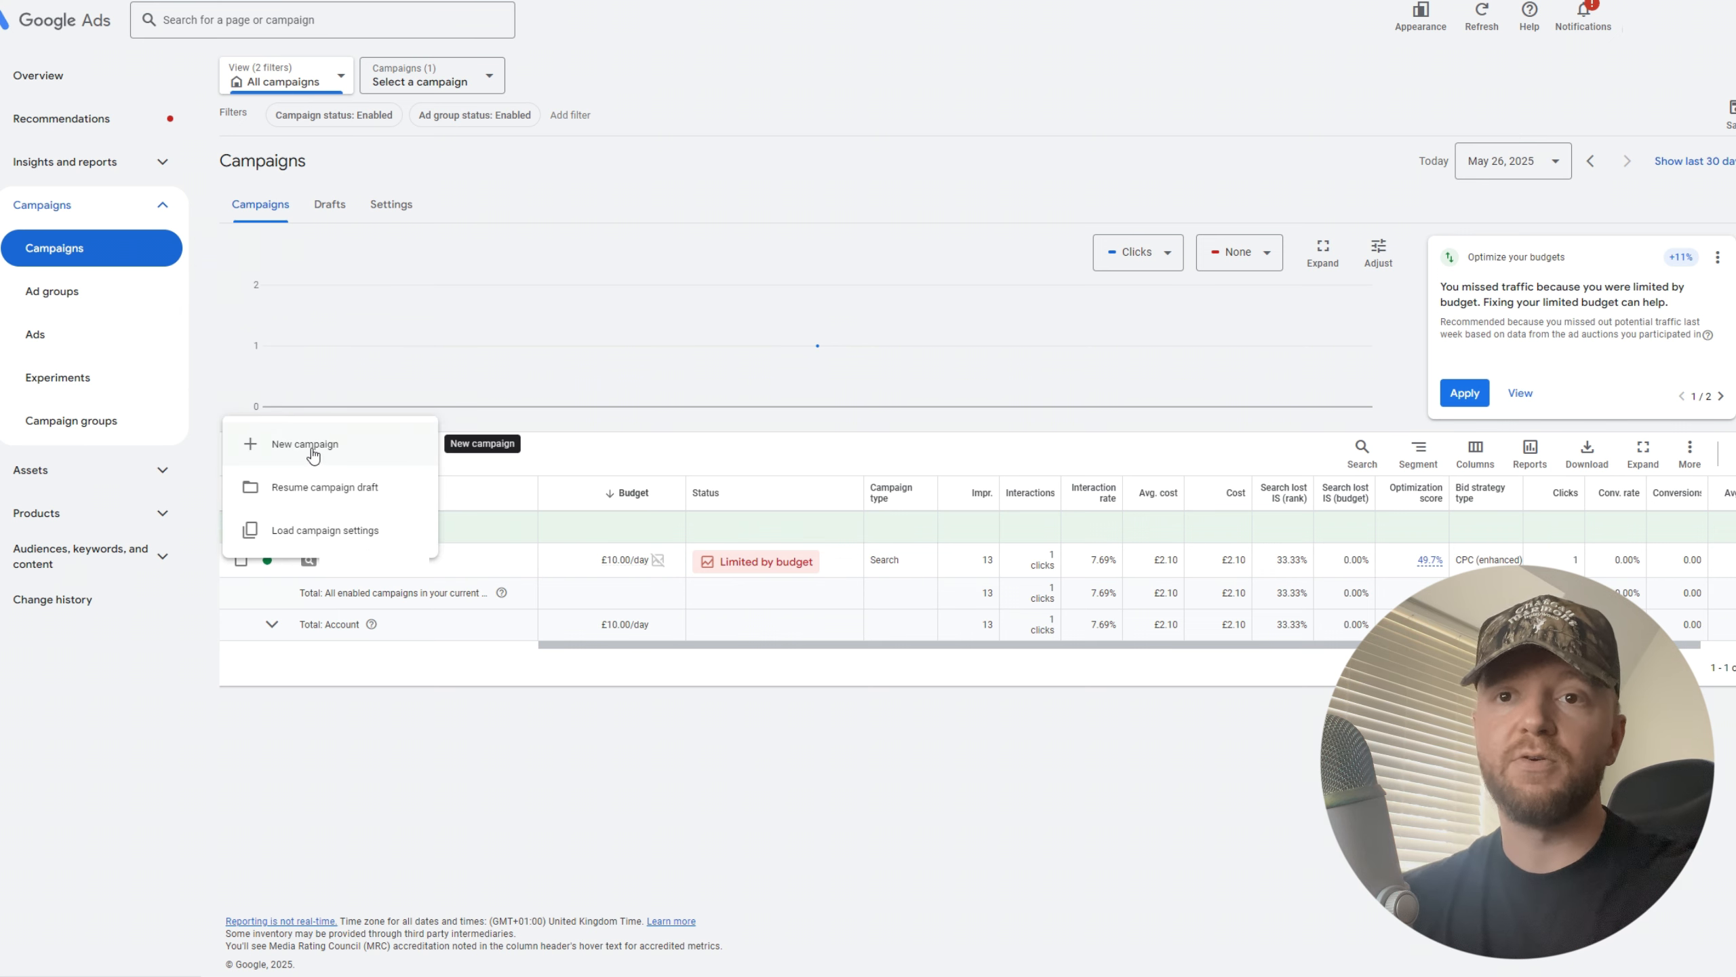
{"action": "left_click", "coordinate": [314, 453]}
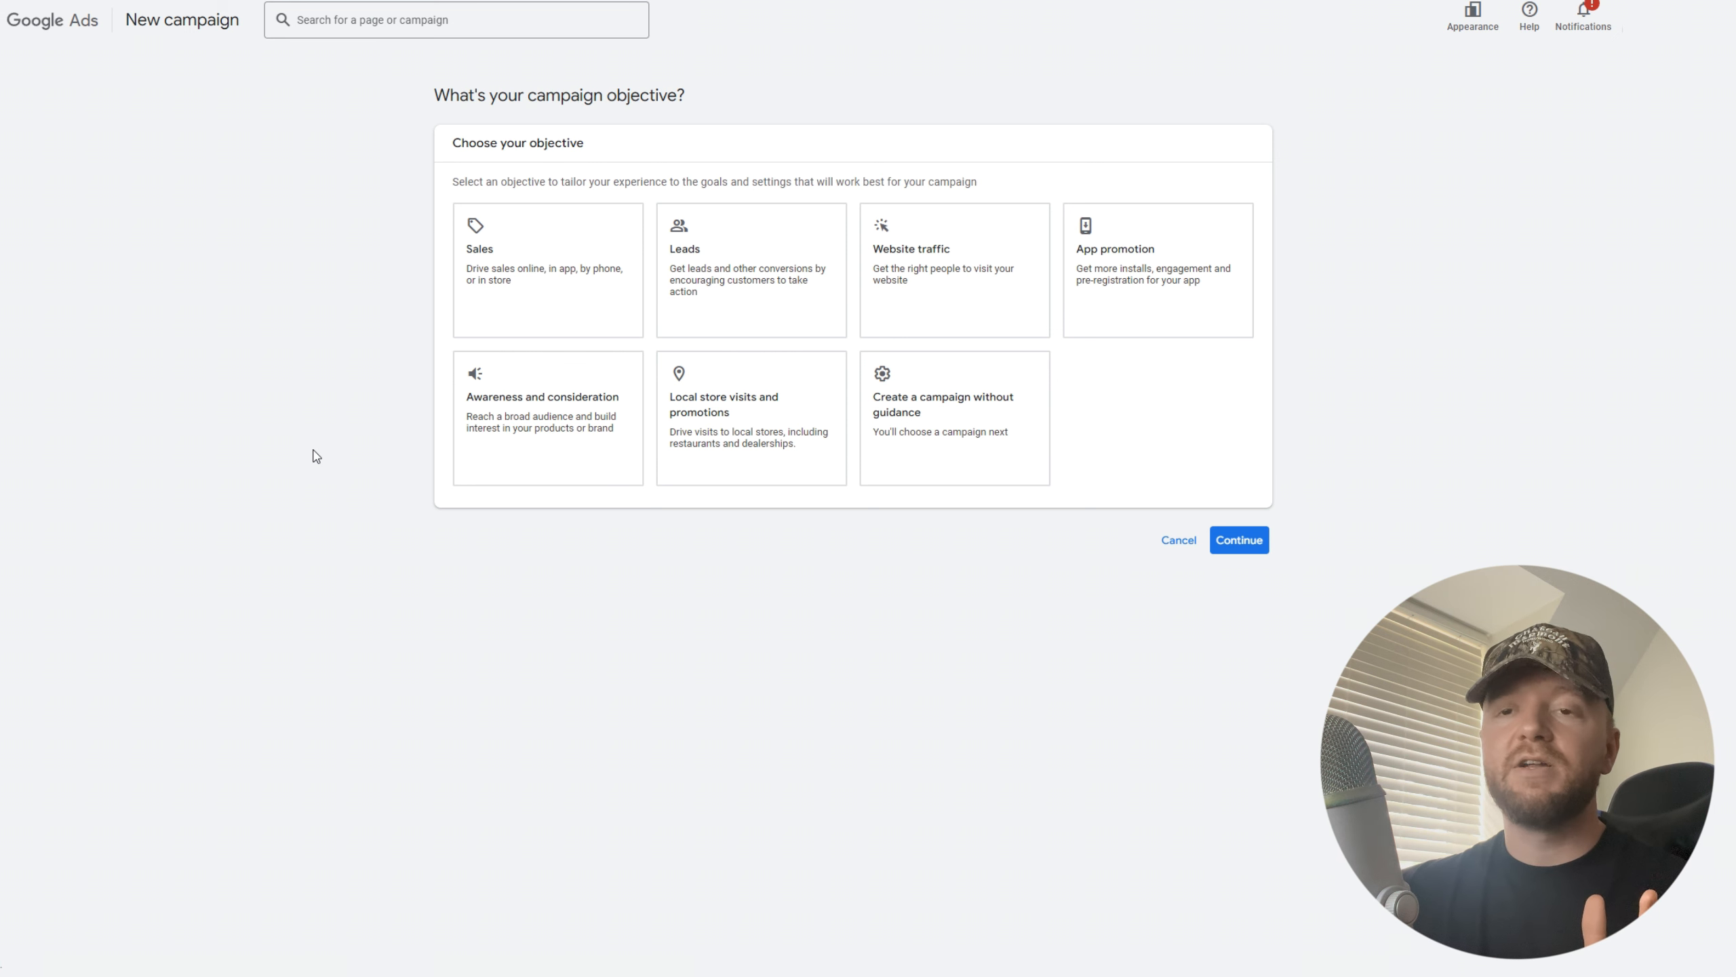
Compare the setup options offered for the Awareness and consideration, Local store visits and promotions, and Leads objectives.
{"action": "left_click", "coordinate": [505, 396]}
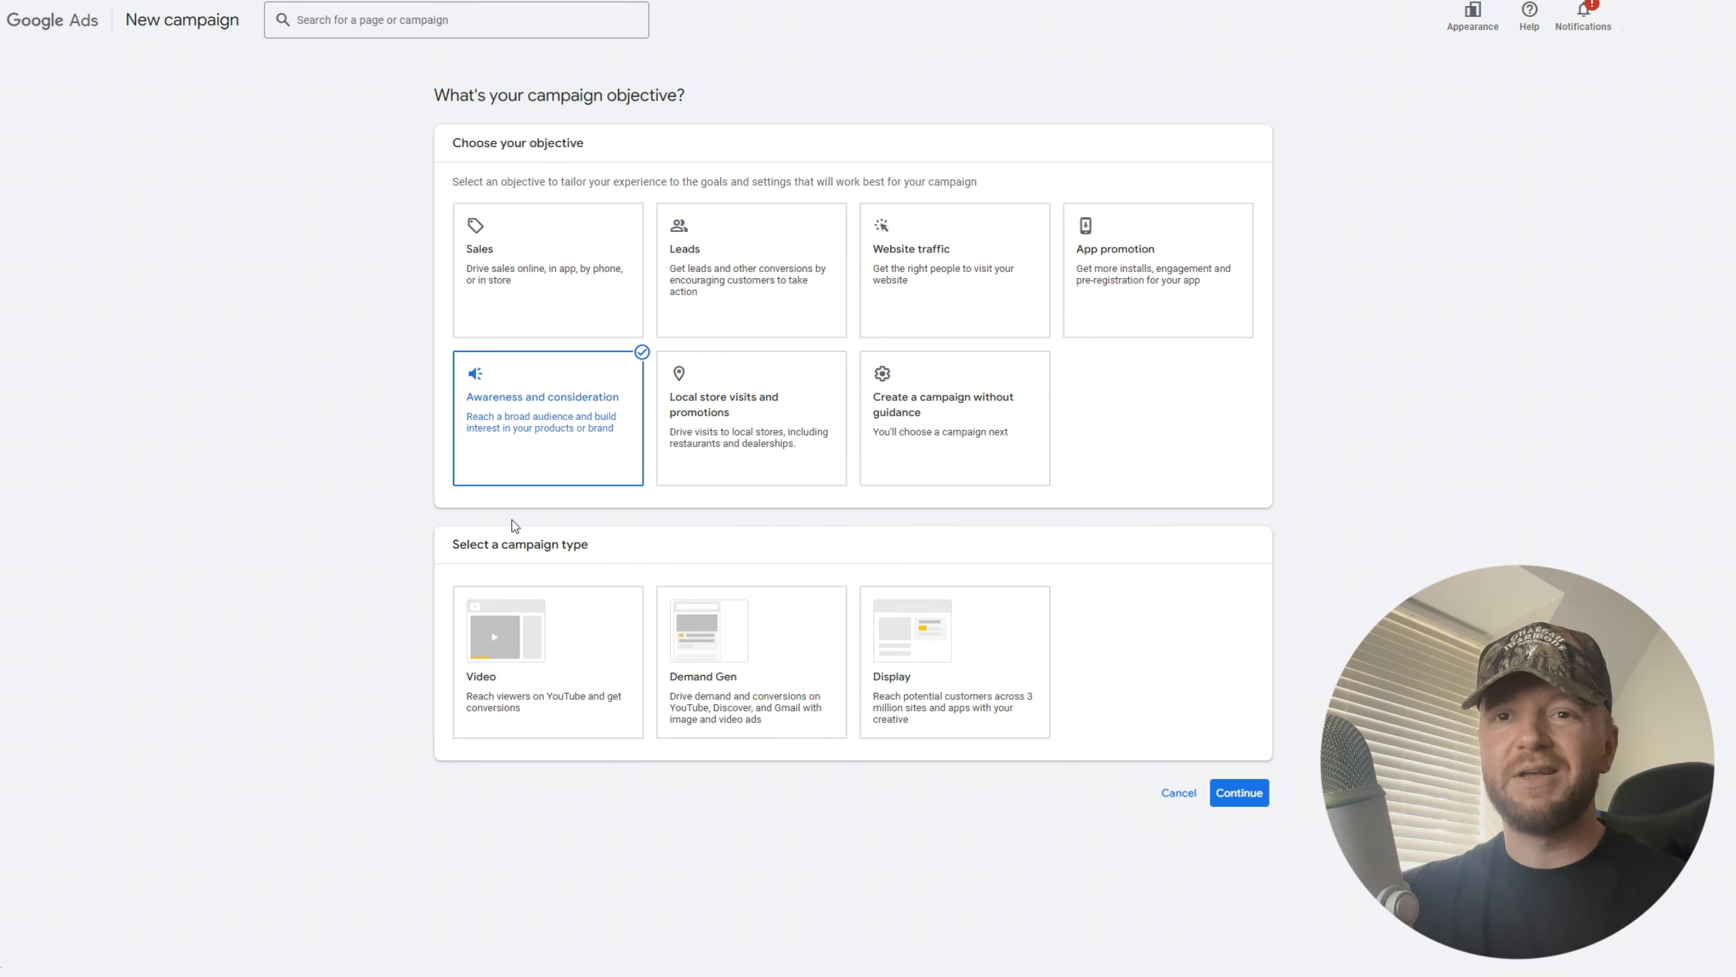
{"action": "left_click", "coordinate": [524, 618]}
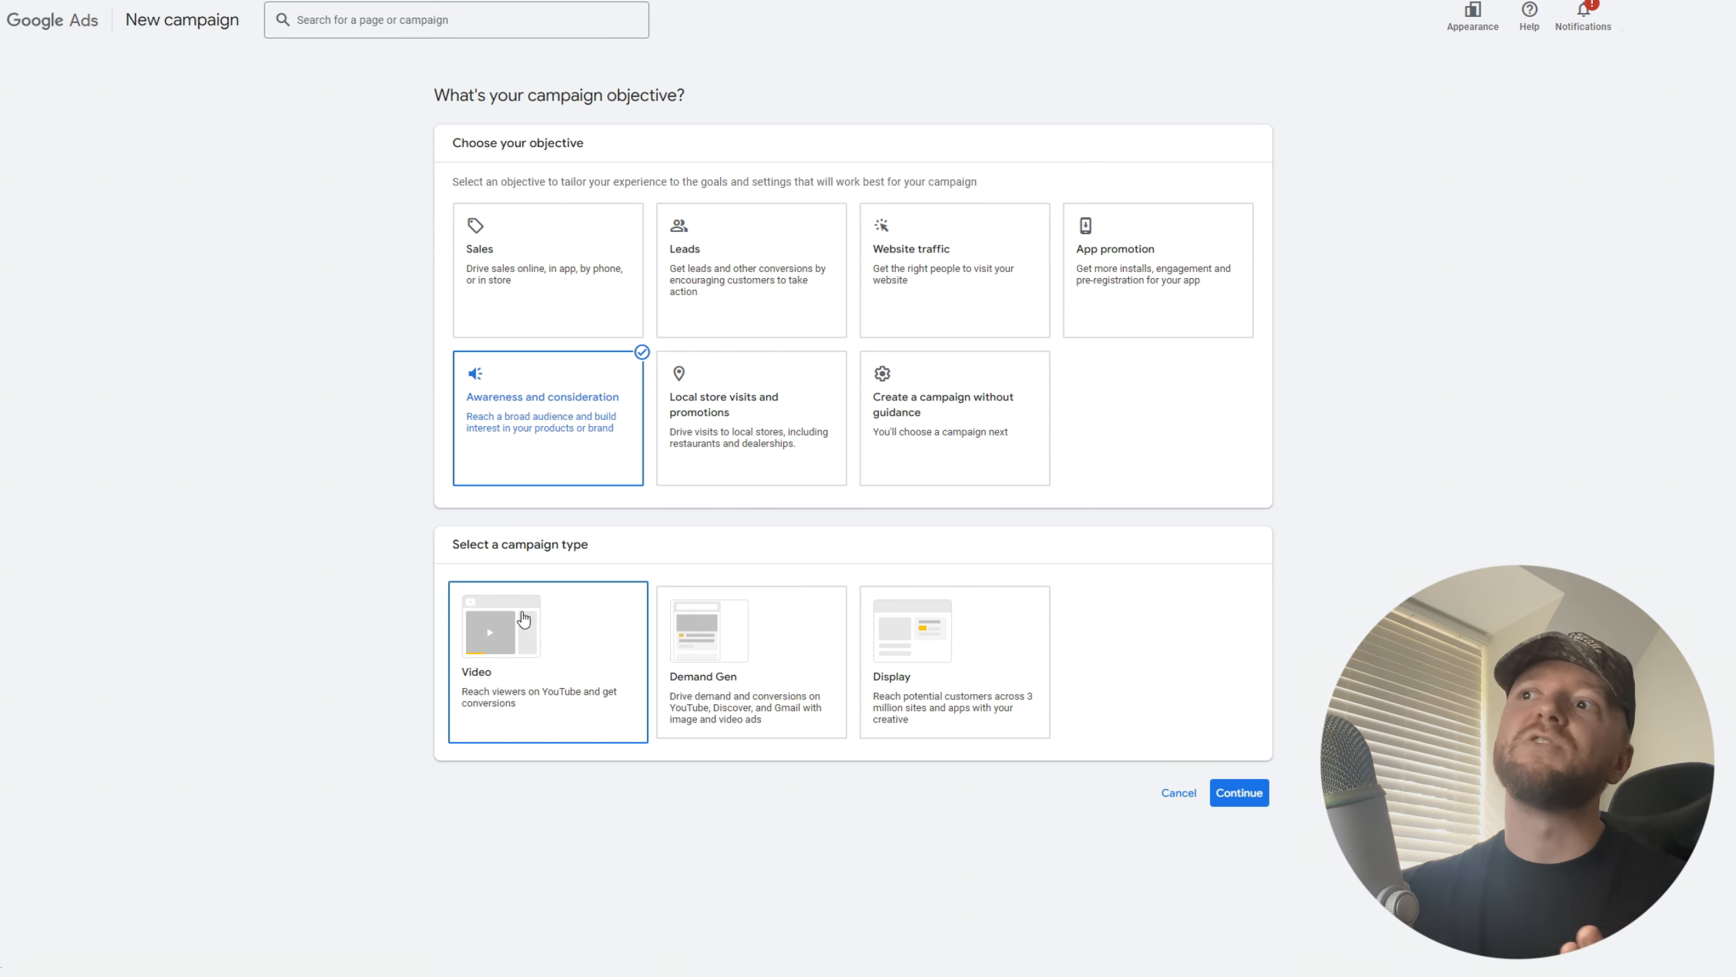
{"action": "left_click", "coordinate": [763, 446]}
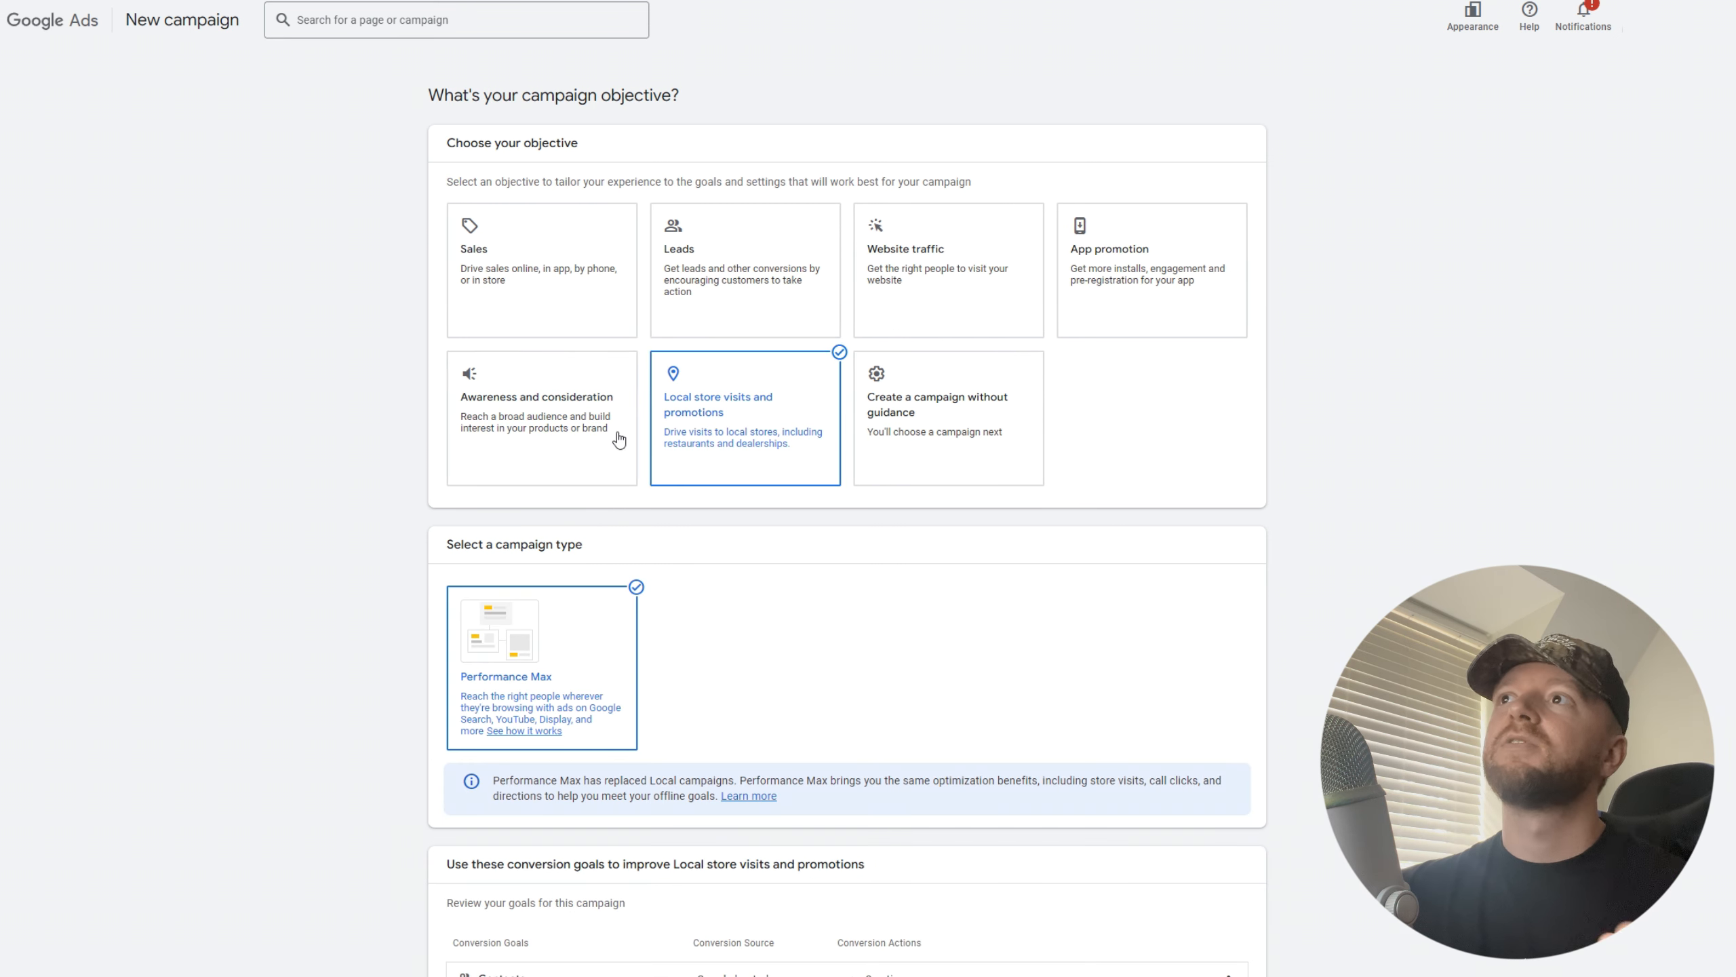
{"action": "scroll", "coordinate": [572, 453], "scroll_direction": "down", "scroll_amount": 3}
{"action": "scroll", "coordinate": [573, 455], "scroll_direction": "down", "scroll_amount": 2}
{"action": "scroll", "coordinate": [678, 511], "scroll_direction": "up", "scroll_amount": 4}
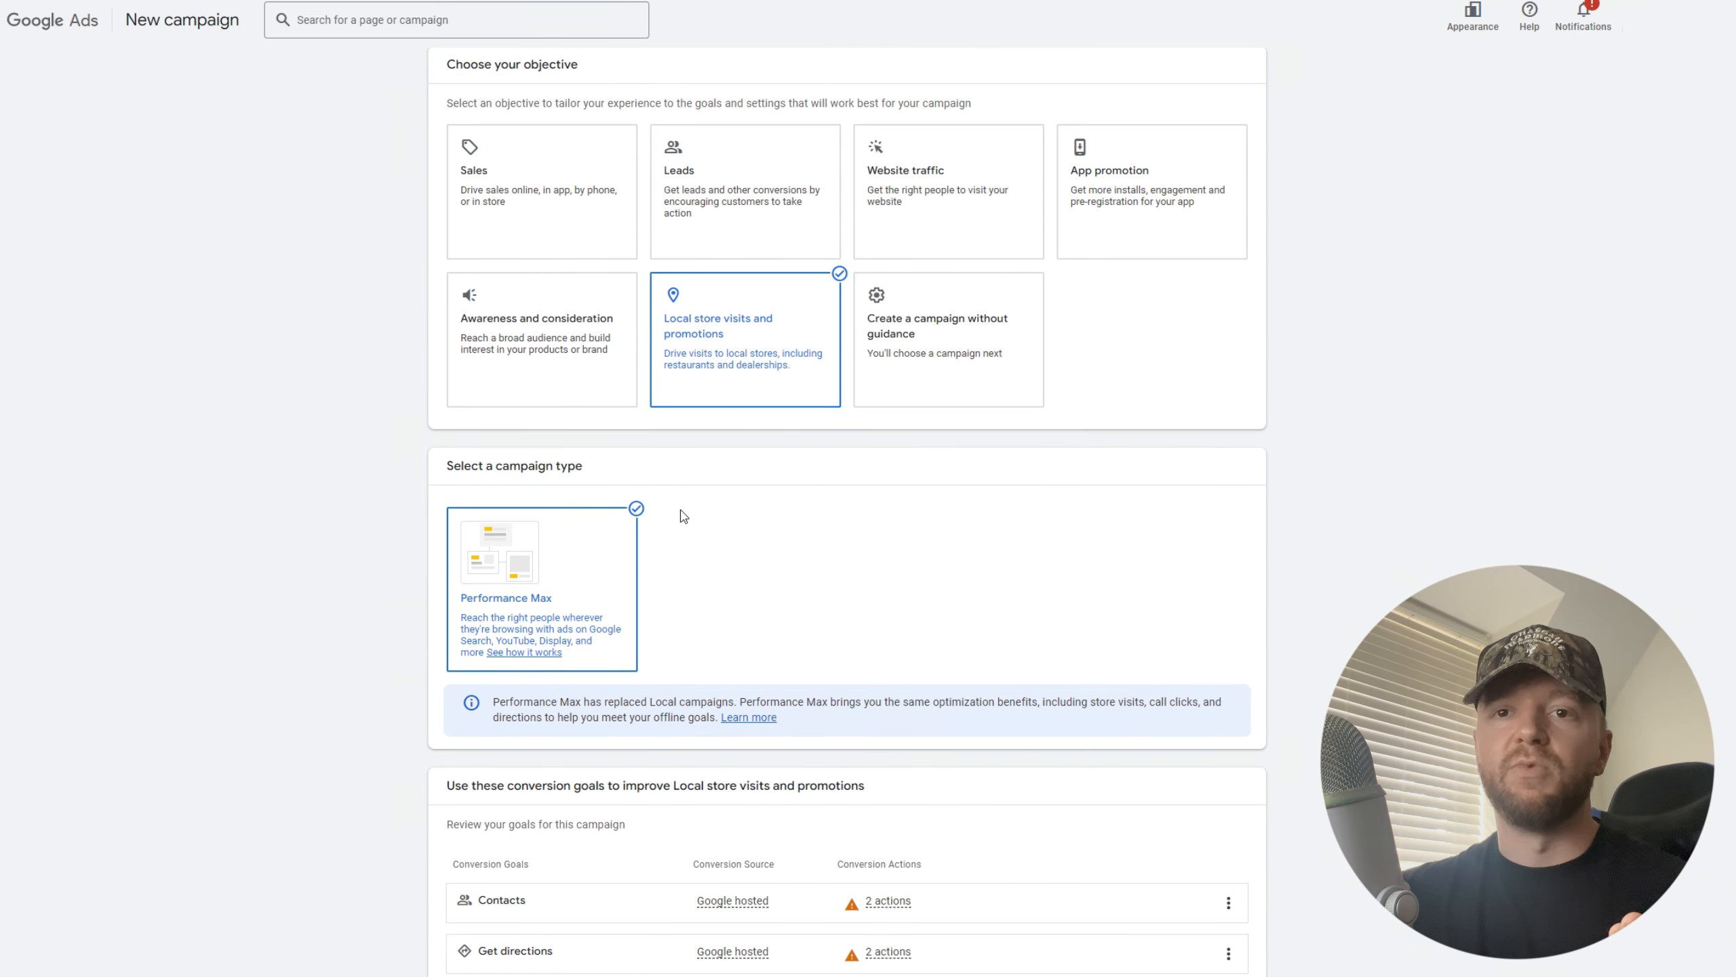
{"action": "left_click", "coordinate": [776, 308]}
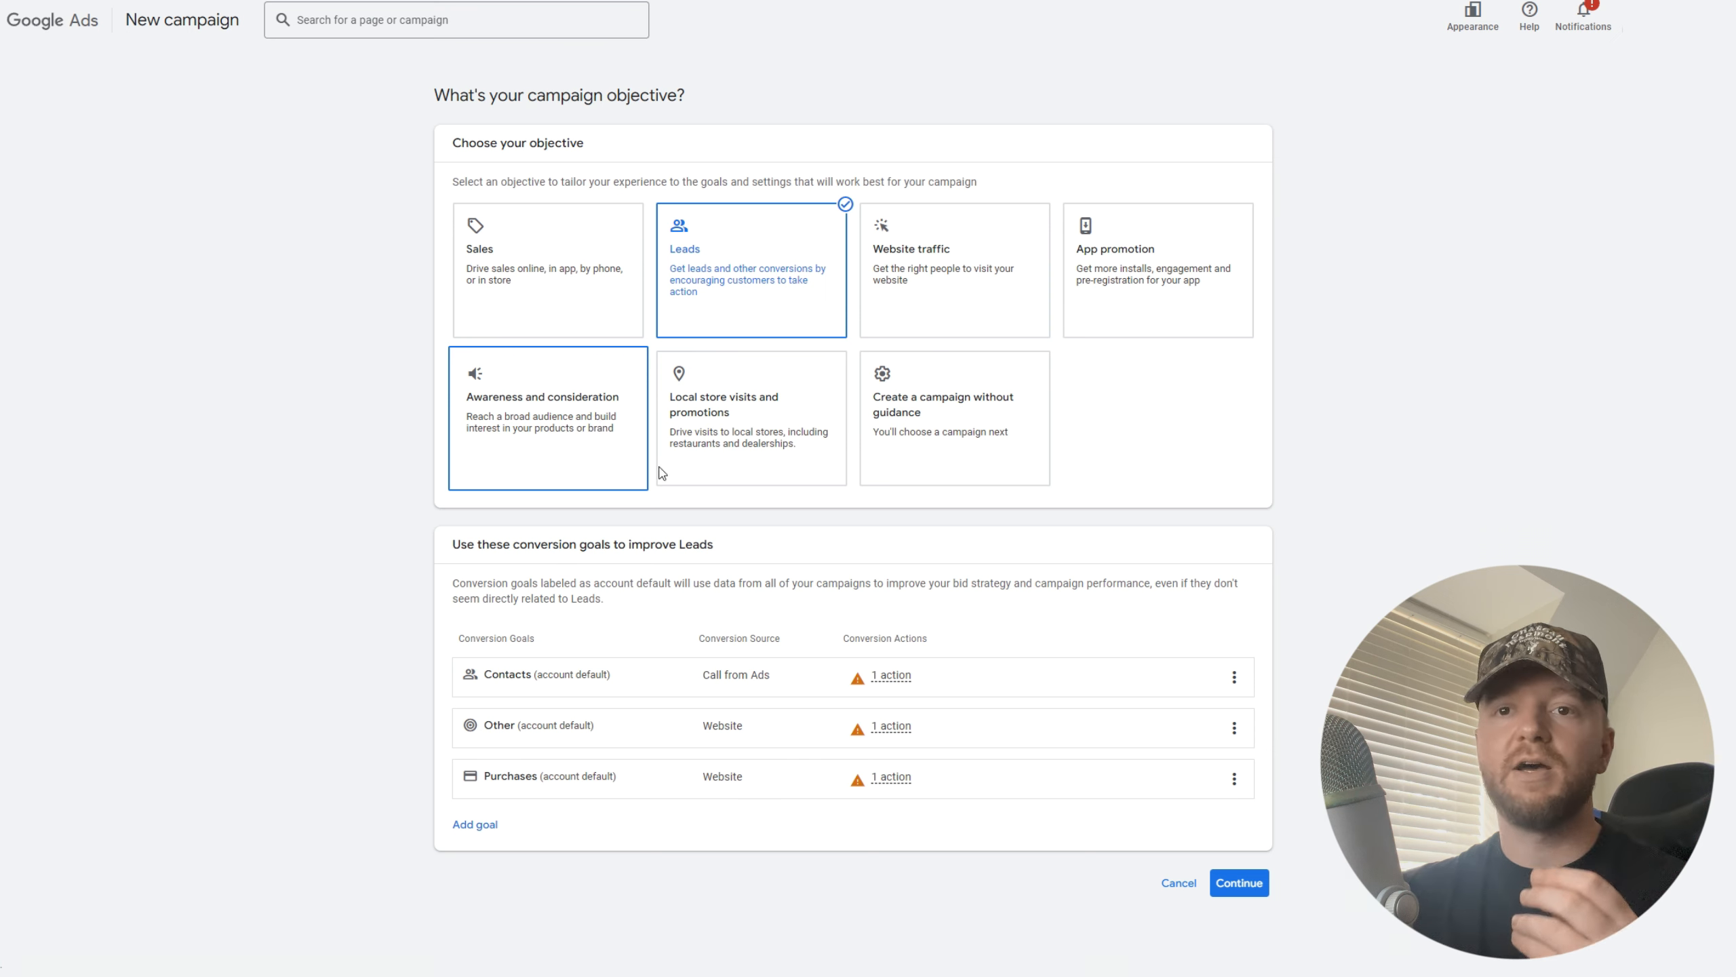
Choose to create a campaign without guidance and select Search as the campaign type.
{"action": "left_click", "coordinate": [902, 434]}
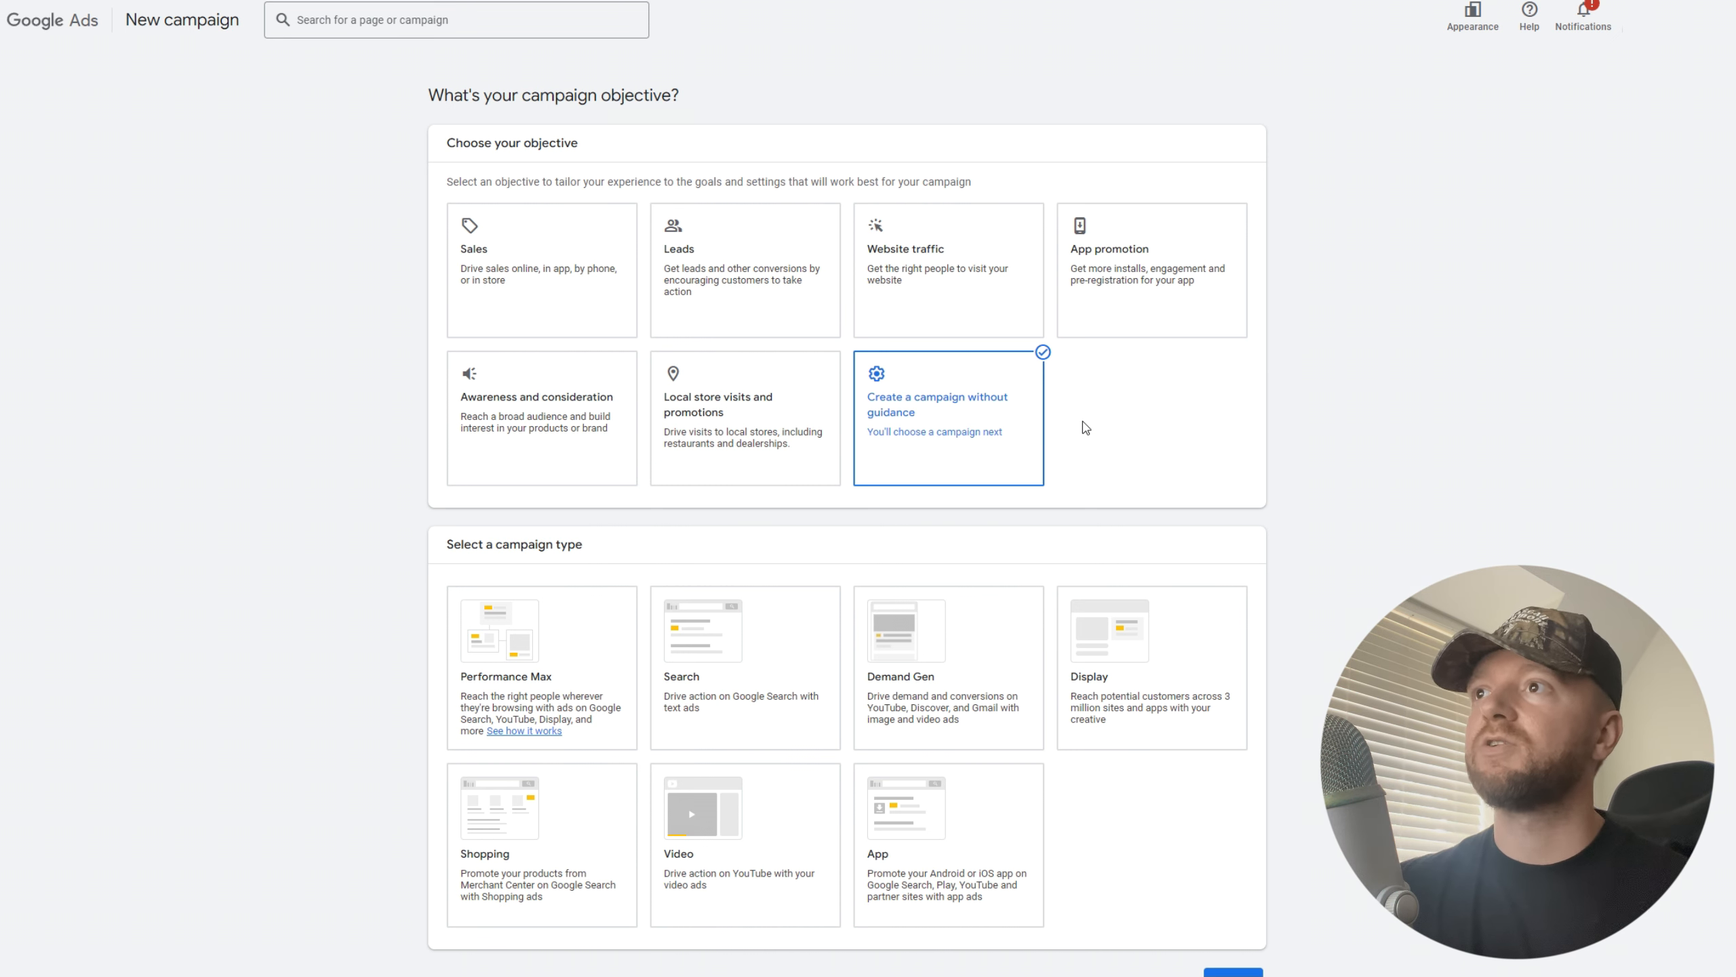
{"action": "scroll", "coordinate": [906, 484], "scroll_direction": "down", "scroll_amount": 1}
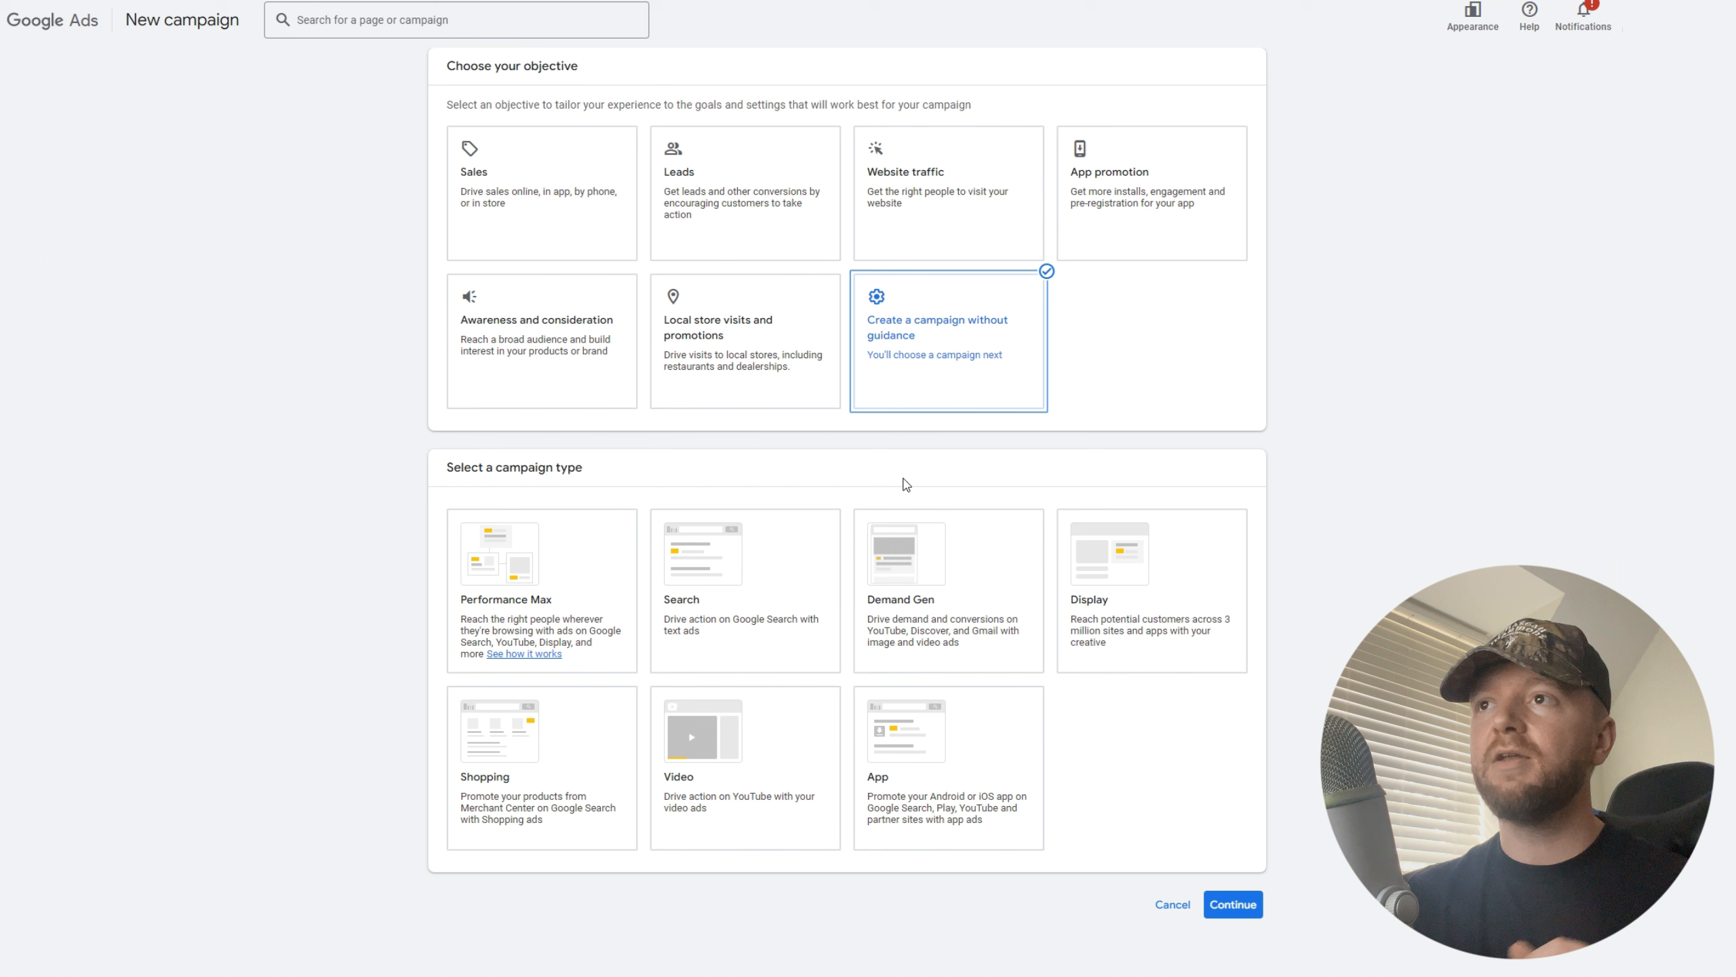
{"action": "scroll", "coordinate": [723, 553], "scroll_direction": "down", "scroll_amount": 1}
{"action": "left_click", "coordinate": [724, 553]}
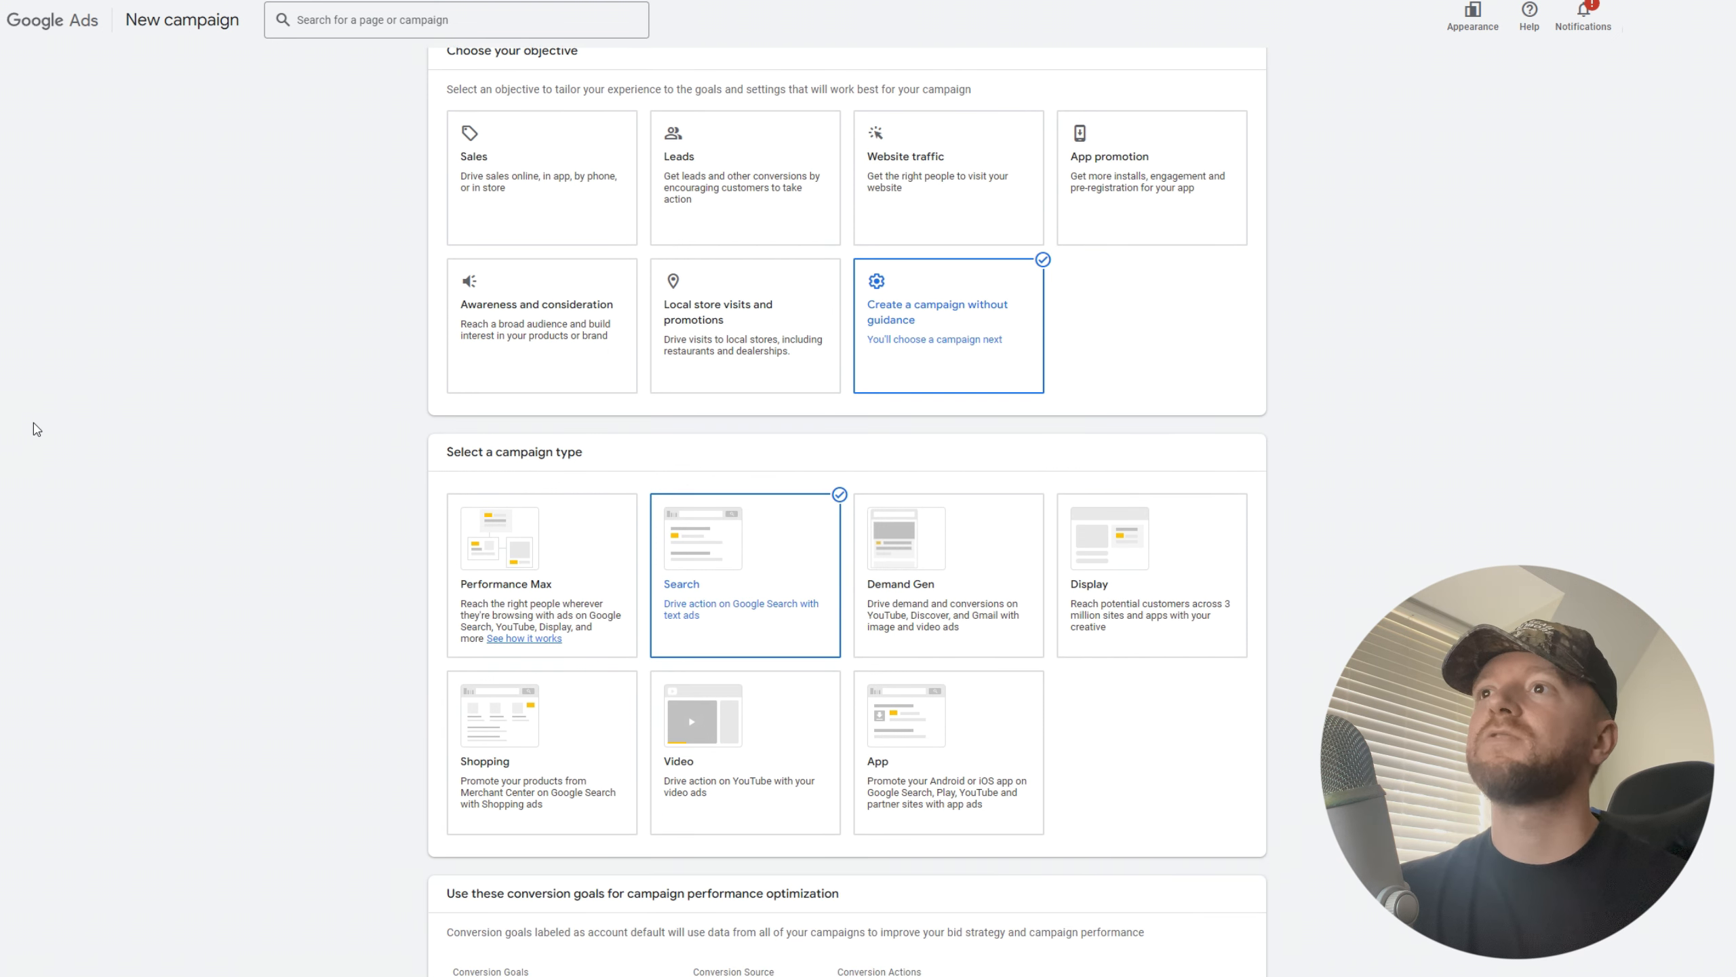
Accept the account-default conversion goals and continue without choosing website visits or phone calls as campaign results.
{"action": "scroll", "coordinate": [111, 367], "scroll_direction": "down", "scroll_amount": 4}
{"action": "scroll", "coordinate": [111, 368], "scroll_direction": "down", "scroll_amount": 1}
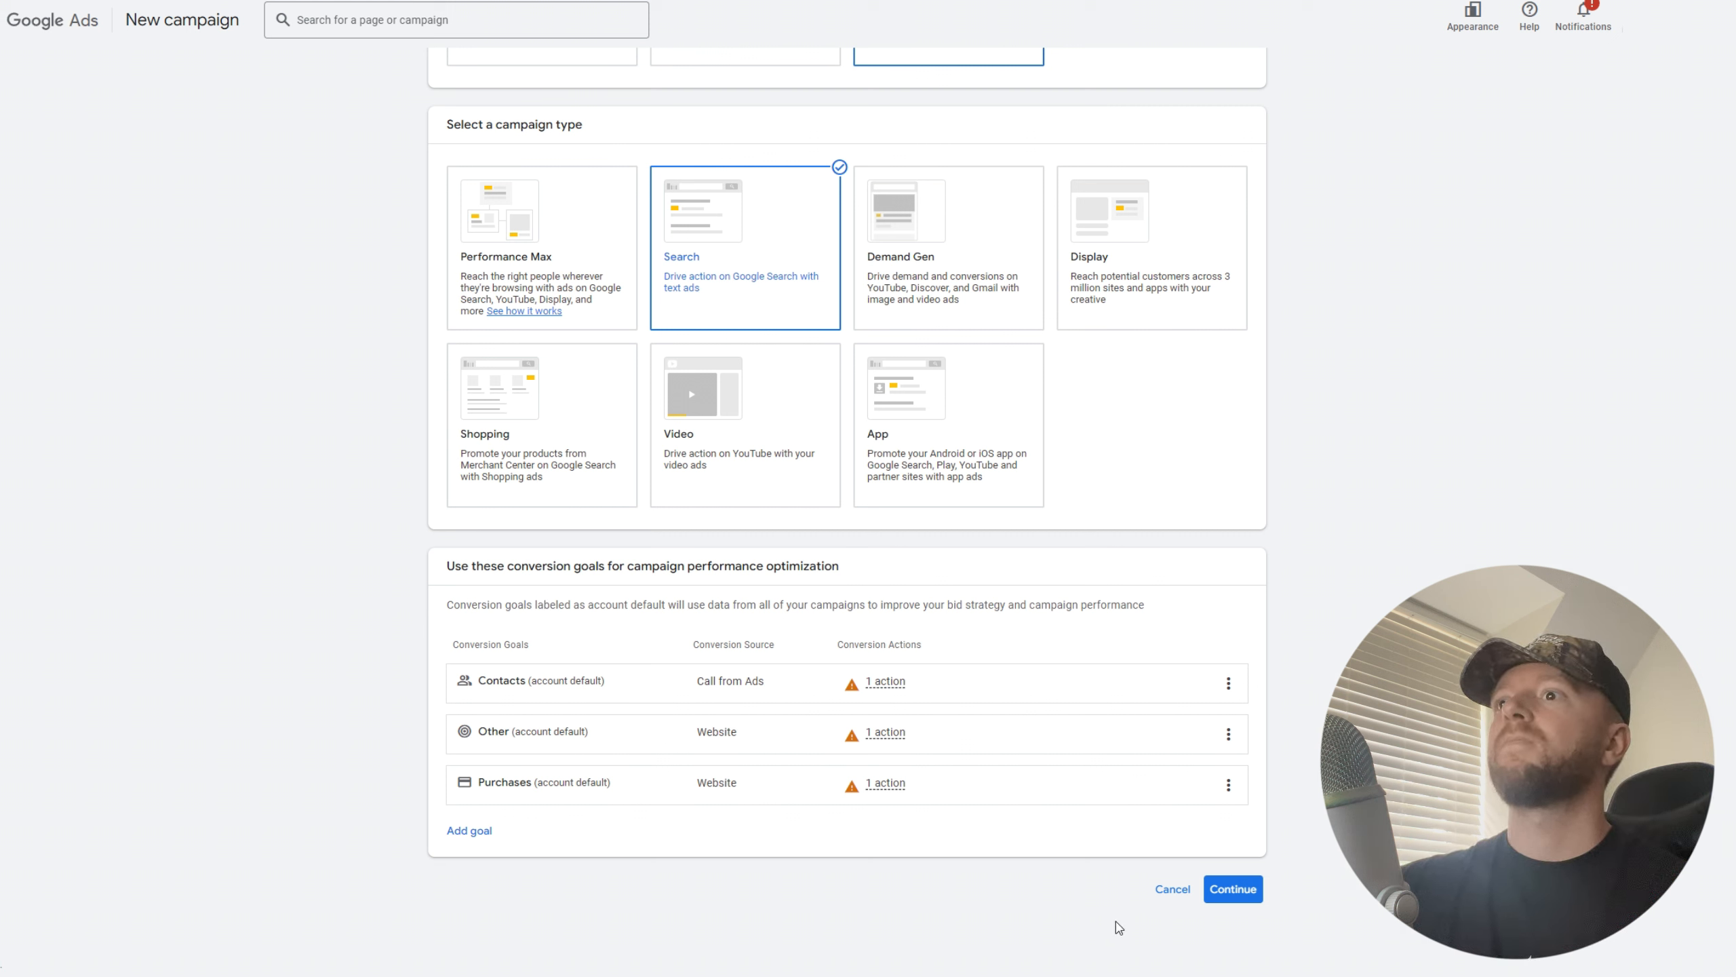
{"action": "left_click", "coordinate": [1227, 900]}
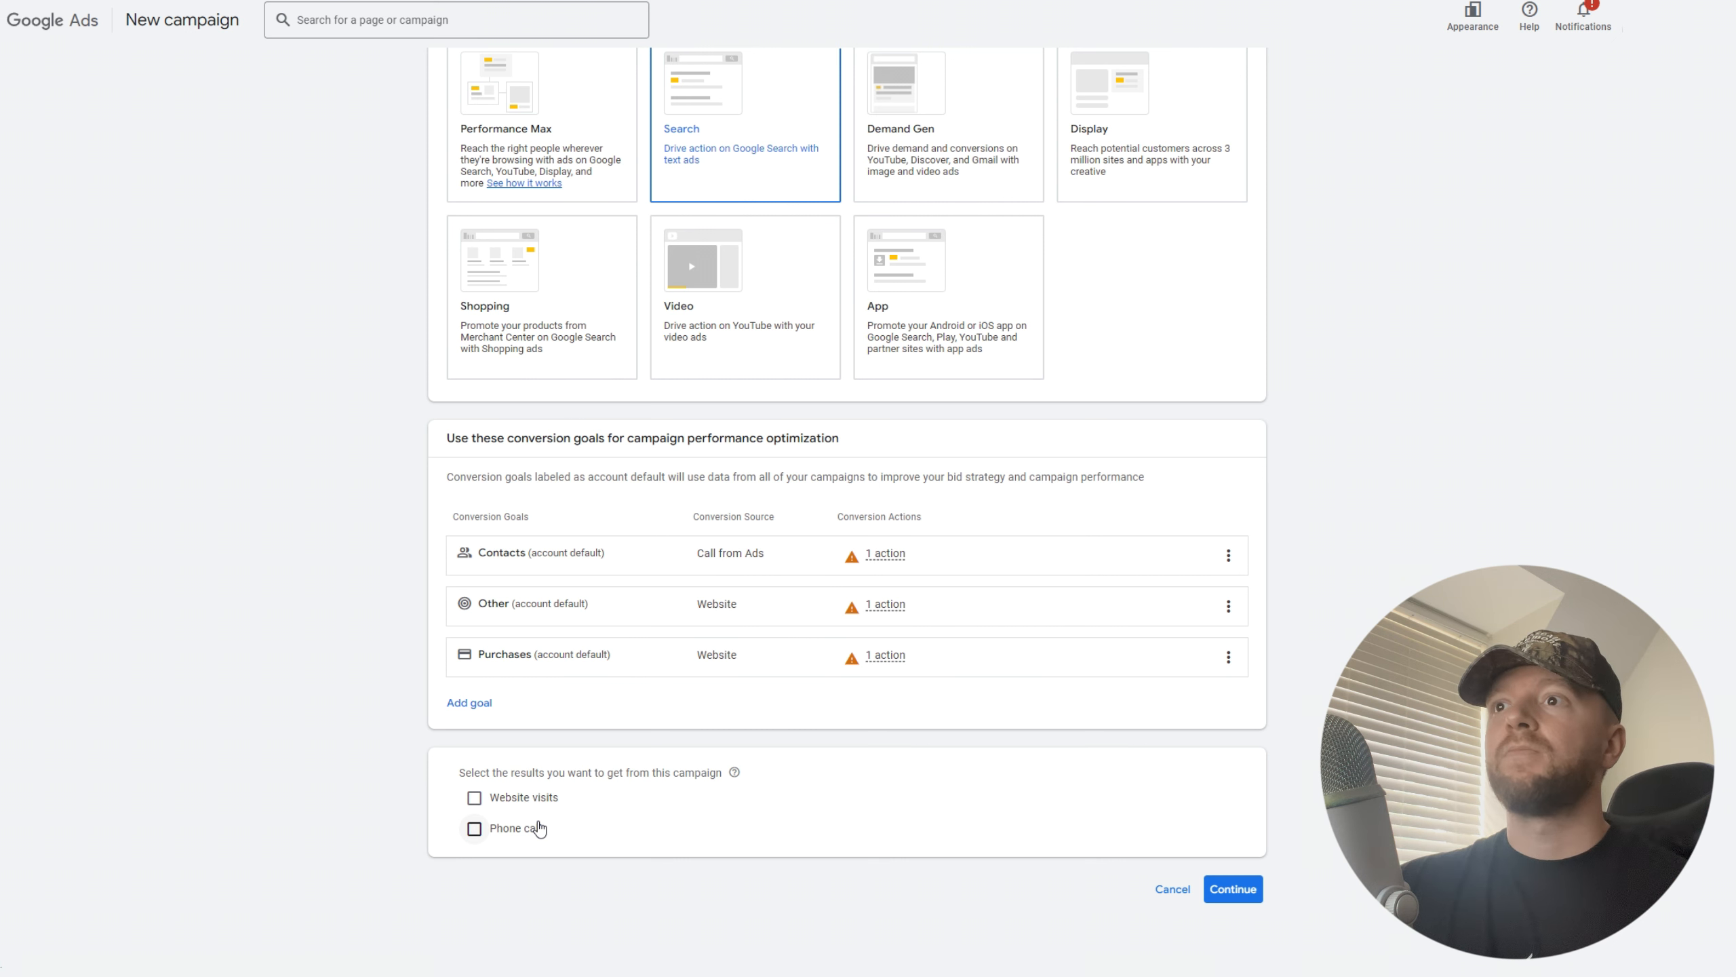
{"action": "left_click", "coordinate": [1233, 889]}
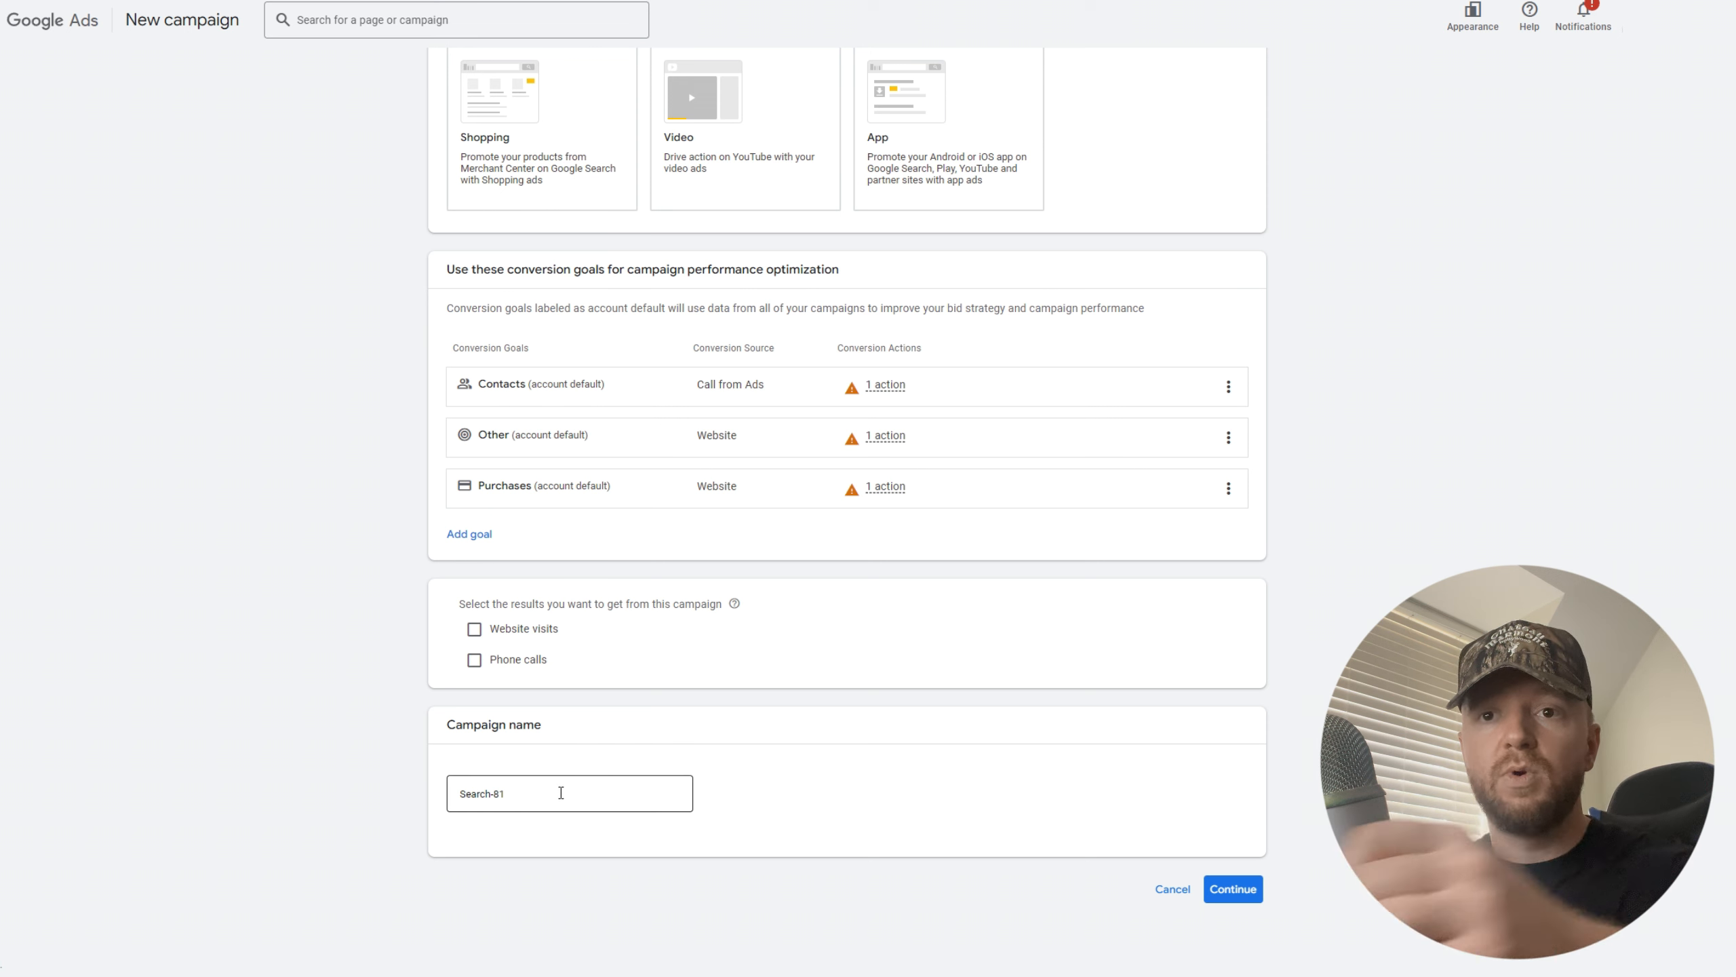
Replace the default campaign name with "James Car Detailing - Search Campaign".
{"action": "left_click", "coordinate": [619, 806]}
{"action": "key", "text": "BackSpace"}
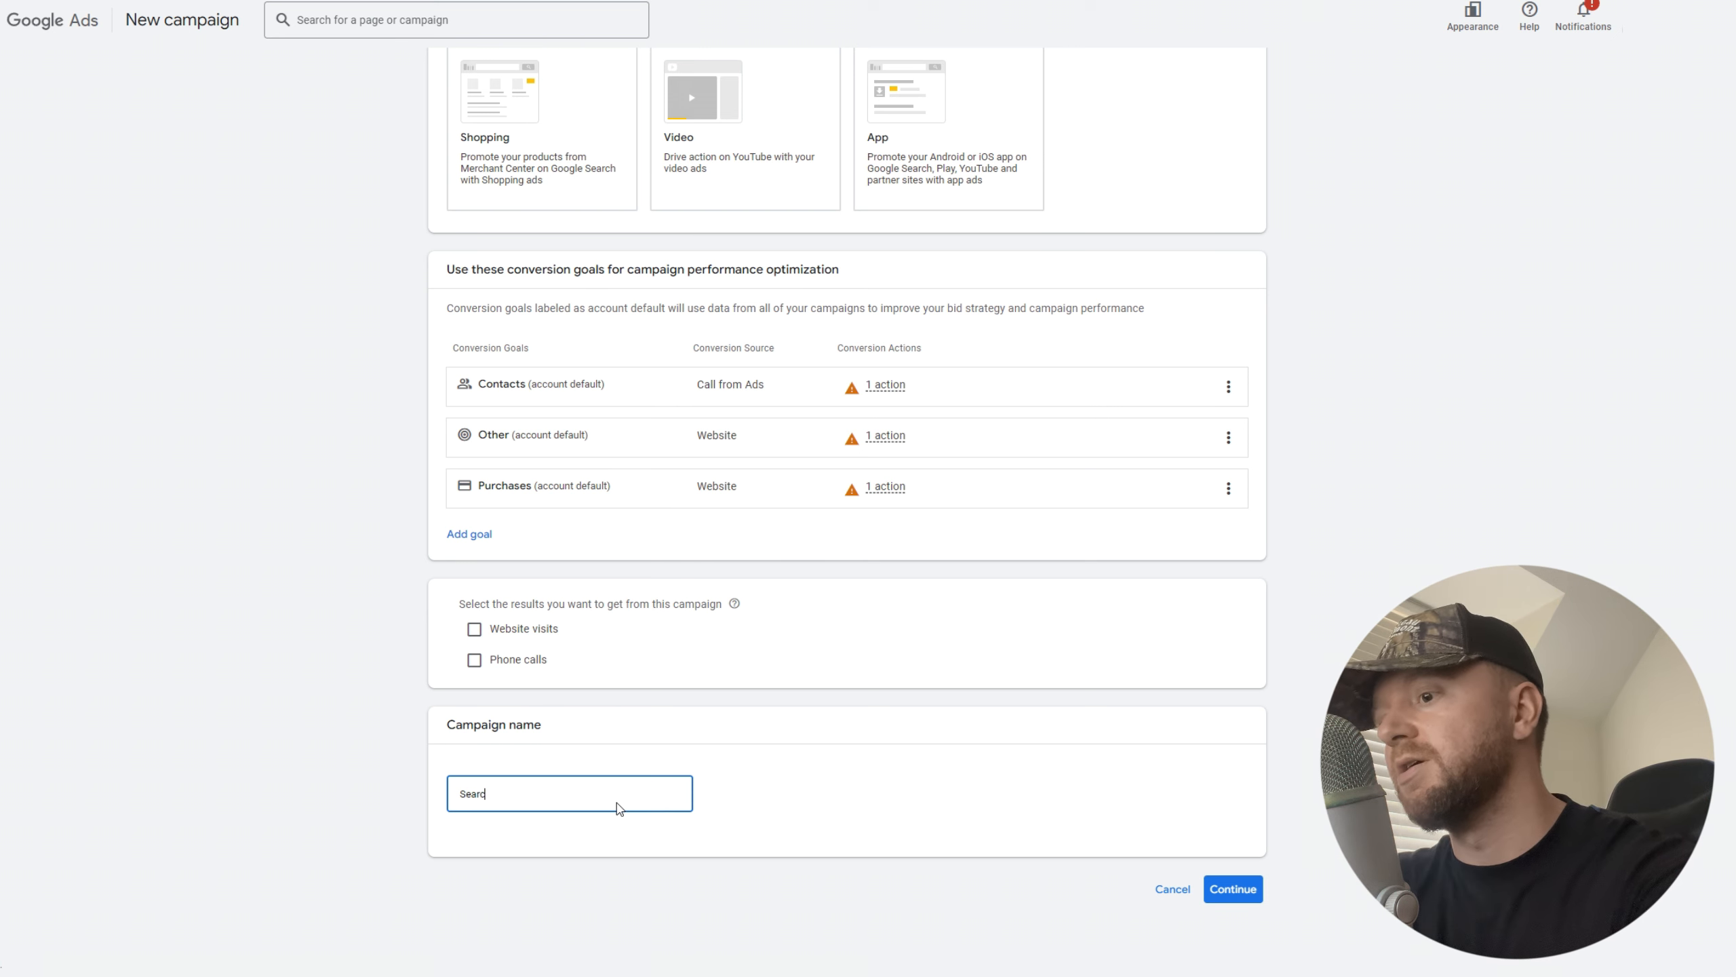
{"action": "key", "text": "BackSpace"}
{"action": "key", "text": "BackSpace"}
{"action": "key", "text": "BackSpace"}
{"action": "key", "text": "BackSpace"}
{"action": "key", "text": "BackSpace"}
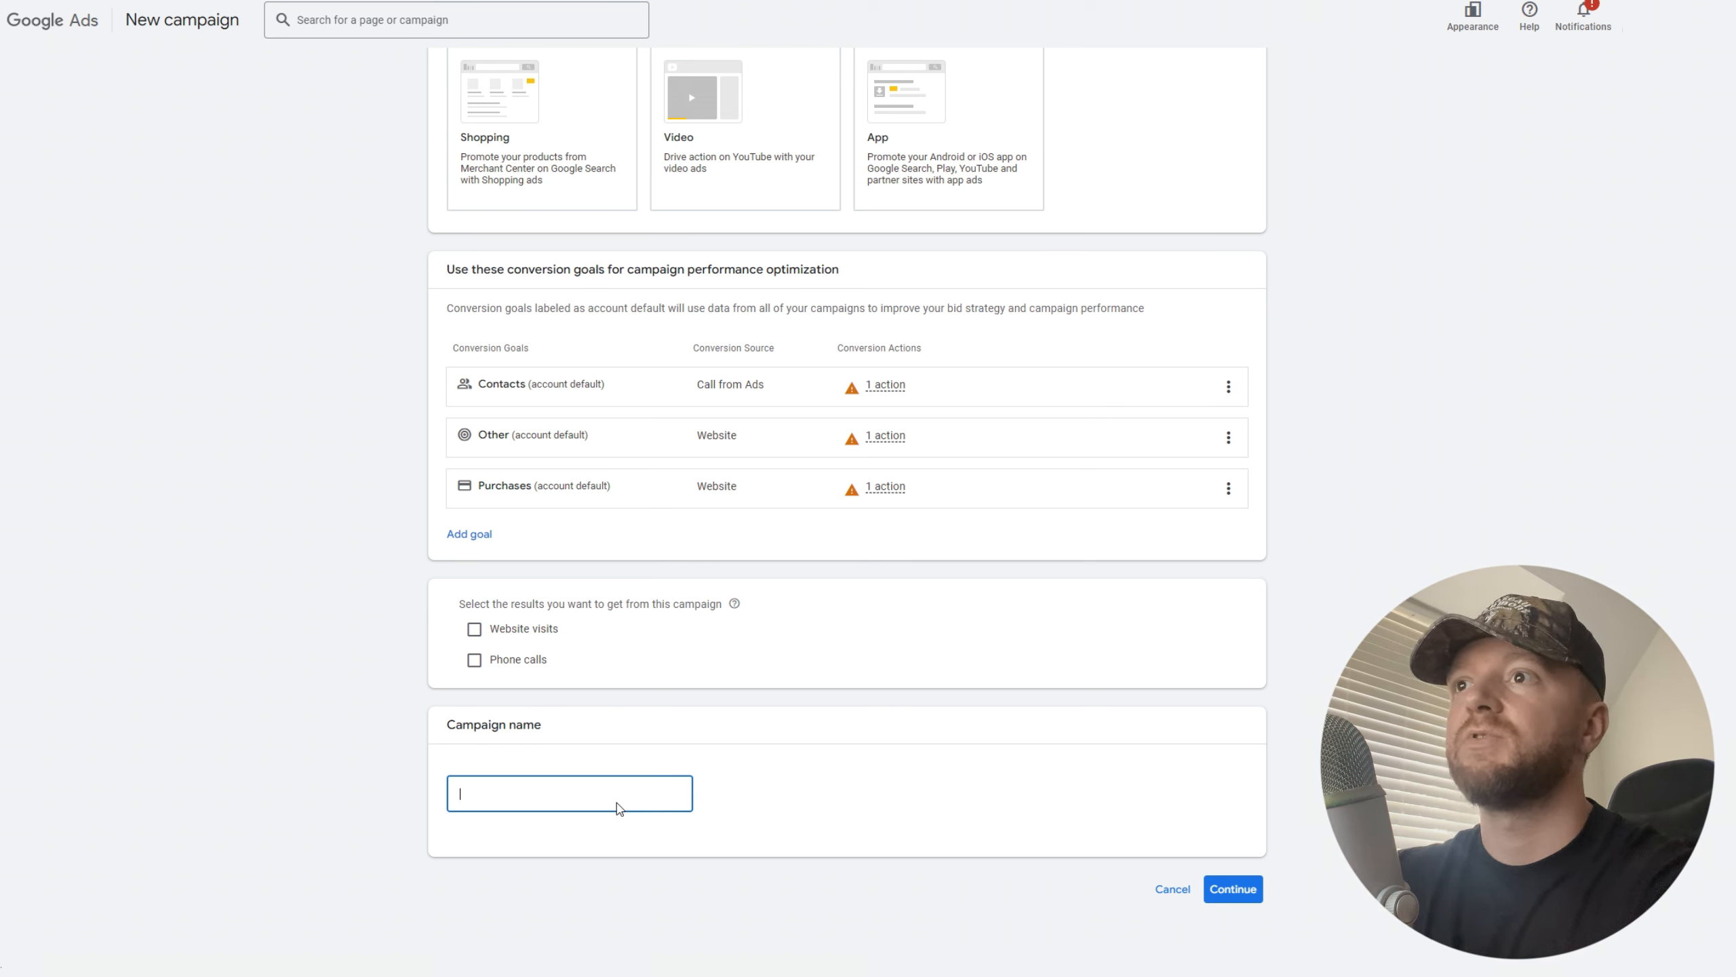
{"action": "type", "text": "Ja"}
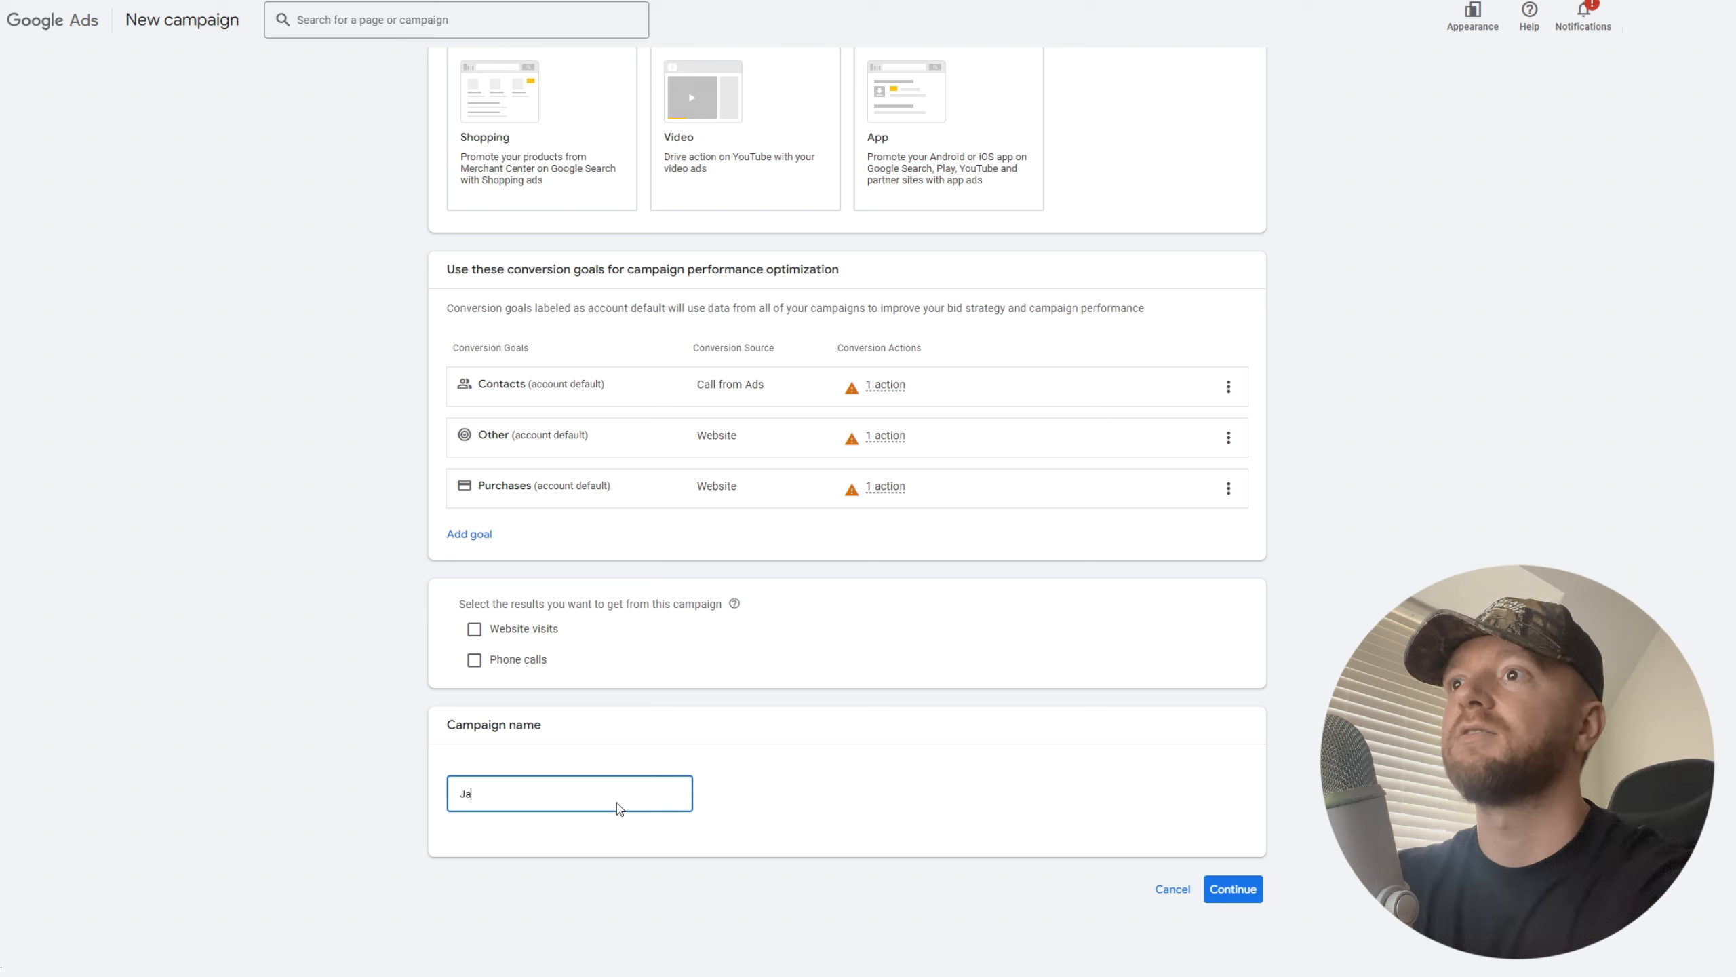
{"action": "type", "text": "mes Car"}
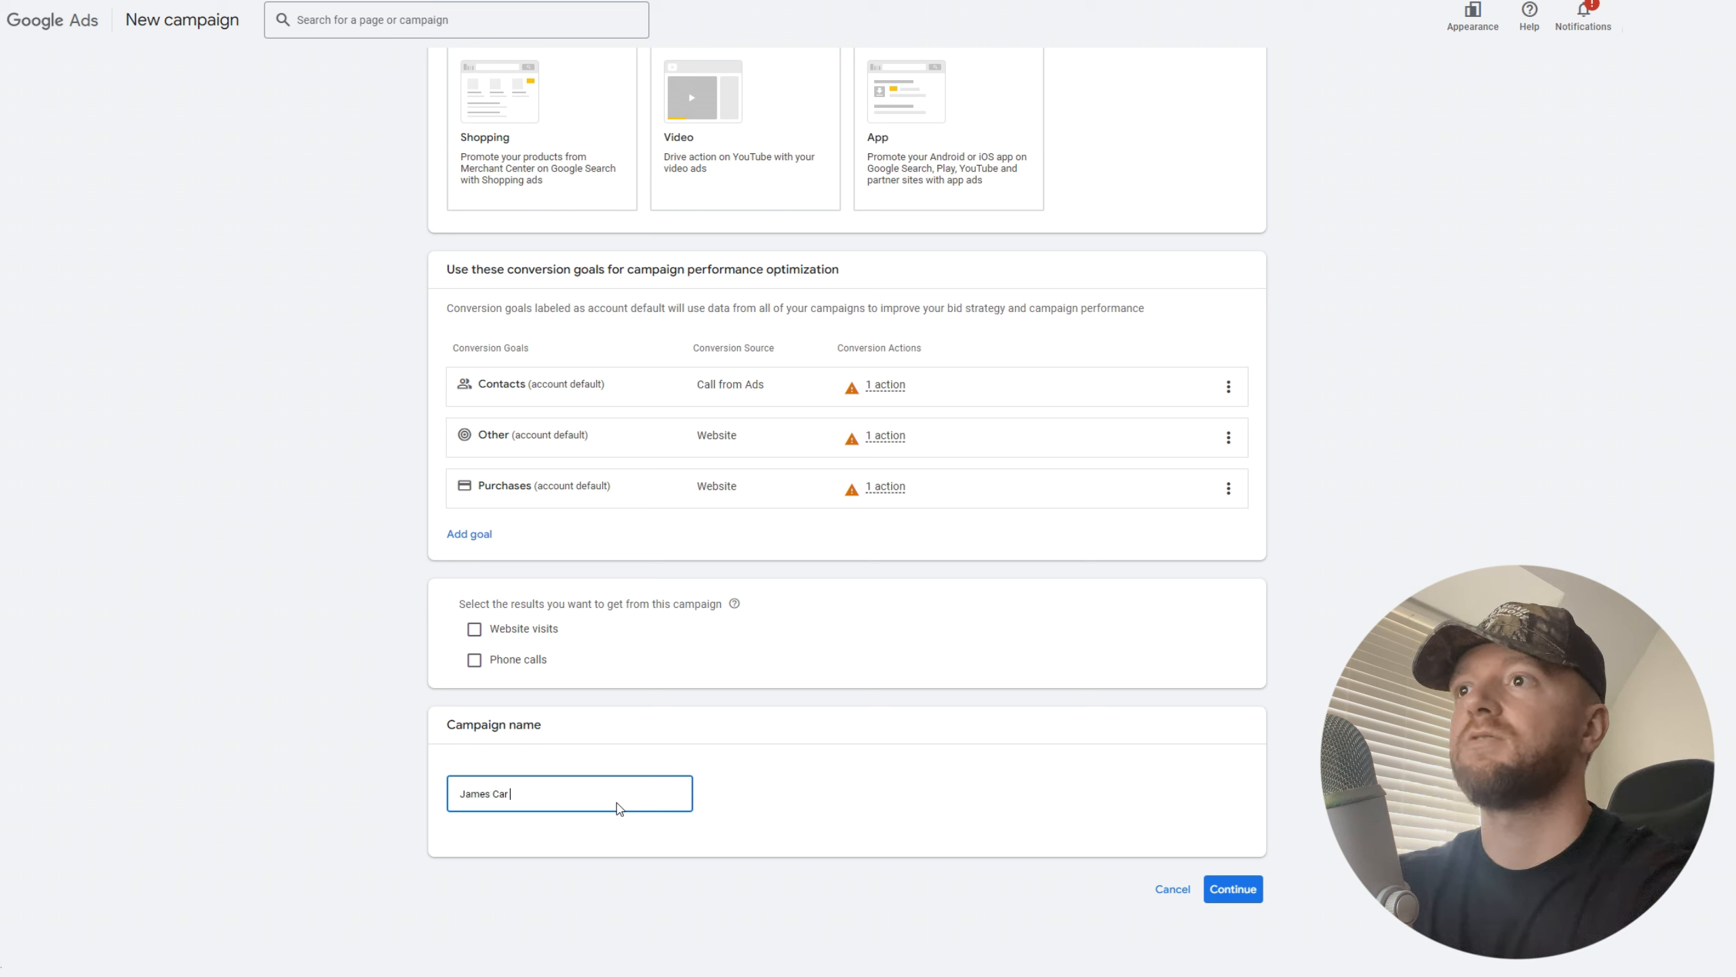
{"action": "type", "text": " Detailing "}
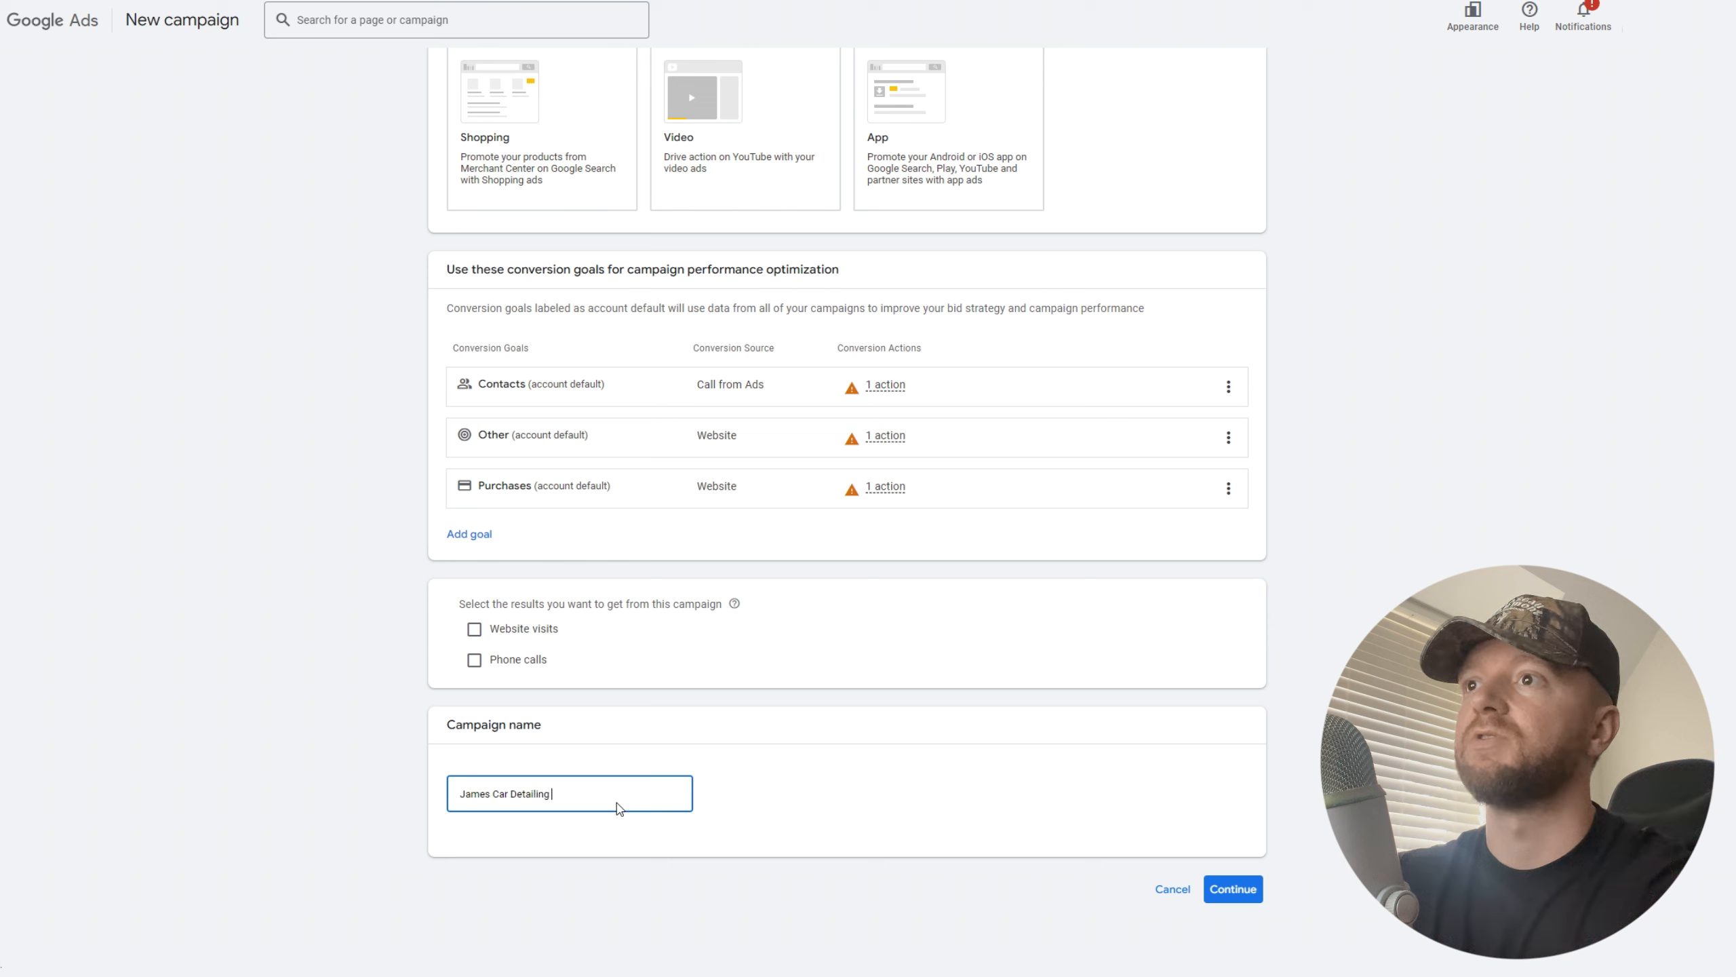
{"action": "type", "text": "s"}
{"action": "key", "text": "BackSpace"}
{"action": "key", "text": "BackSpace"}
{"action": "key", "text": "BackSpace"}
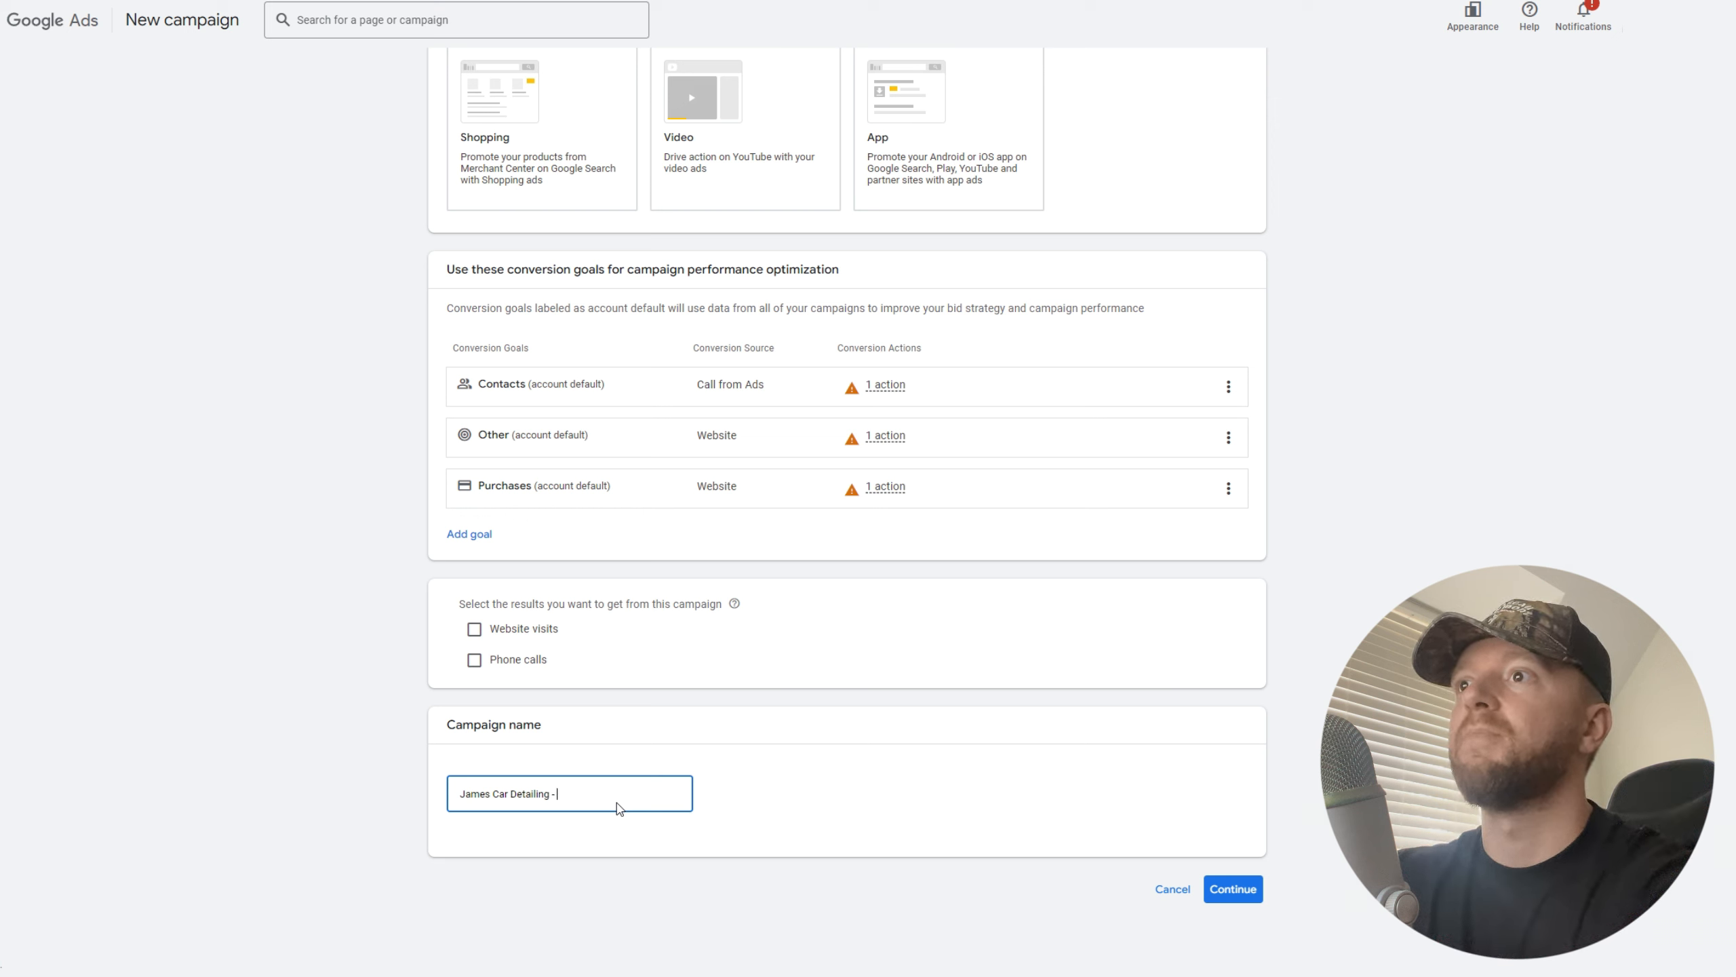
{"action": "type", "text": "- Search"}
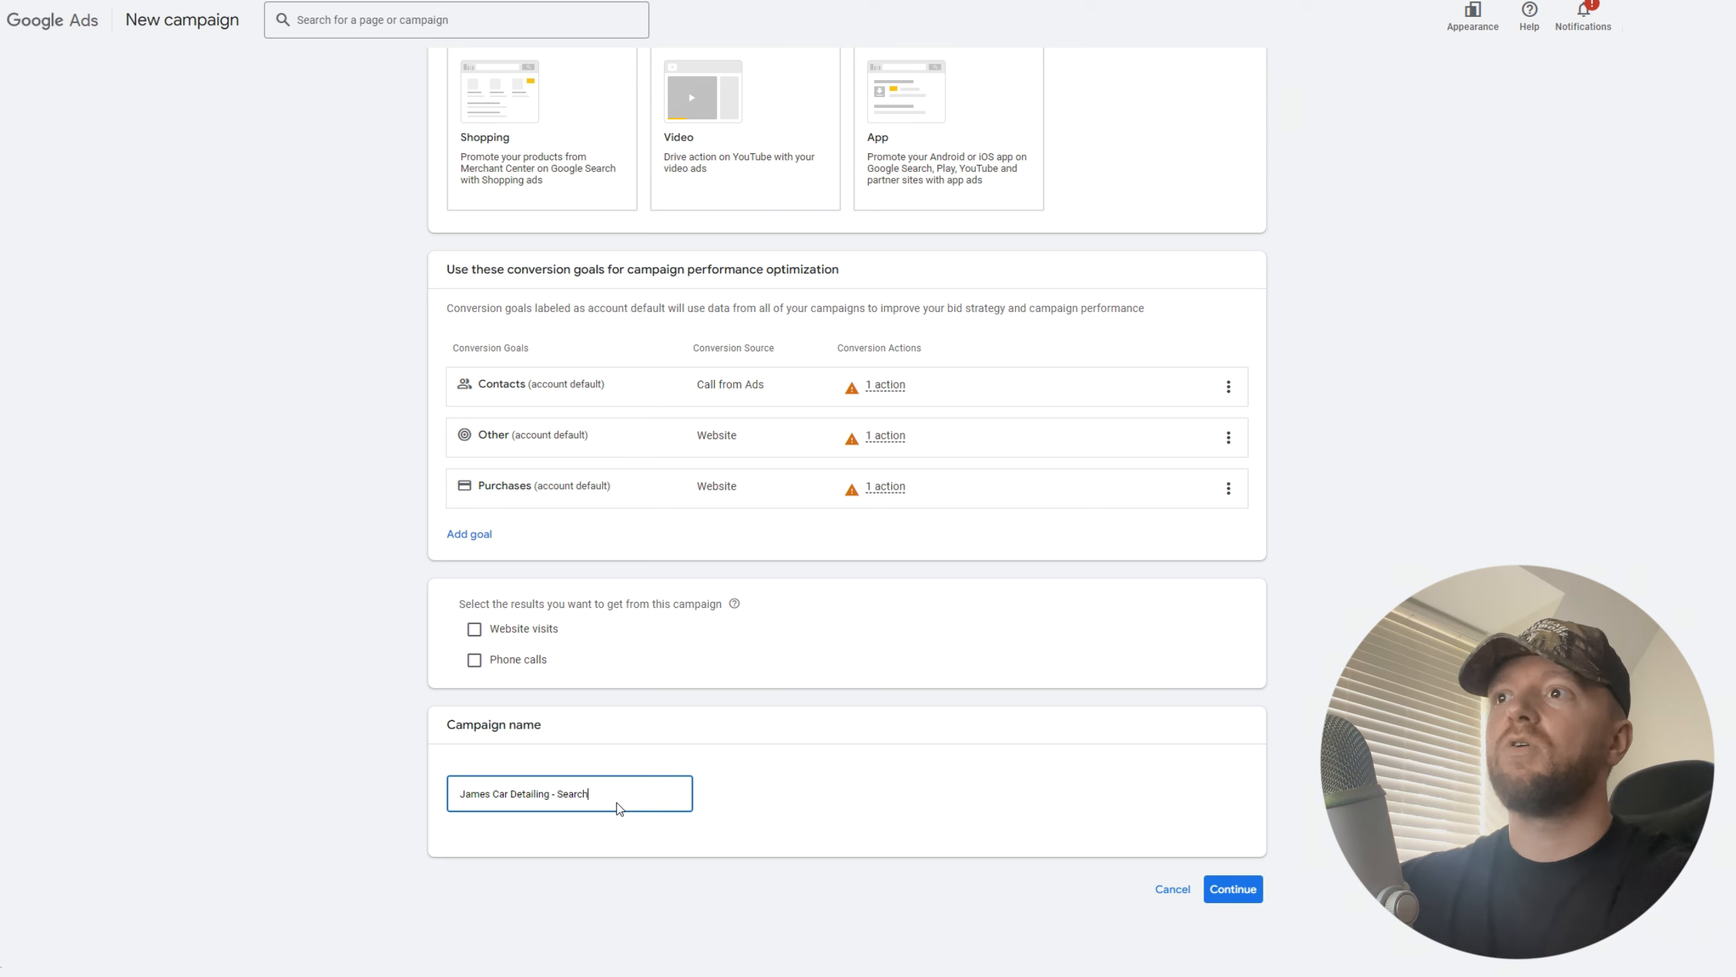
{"action": "type", "text": " Campaign"}
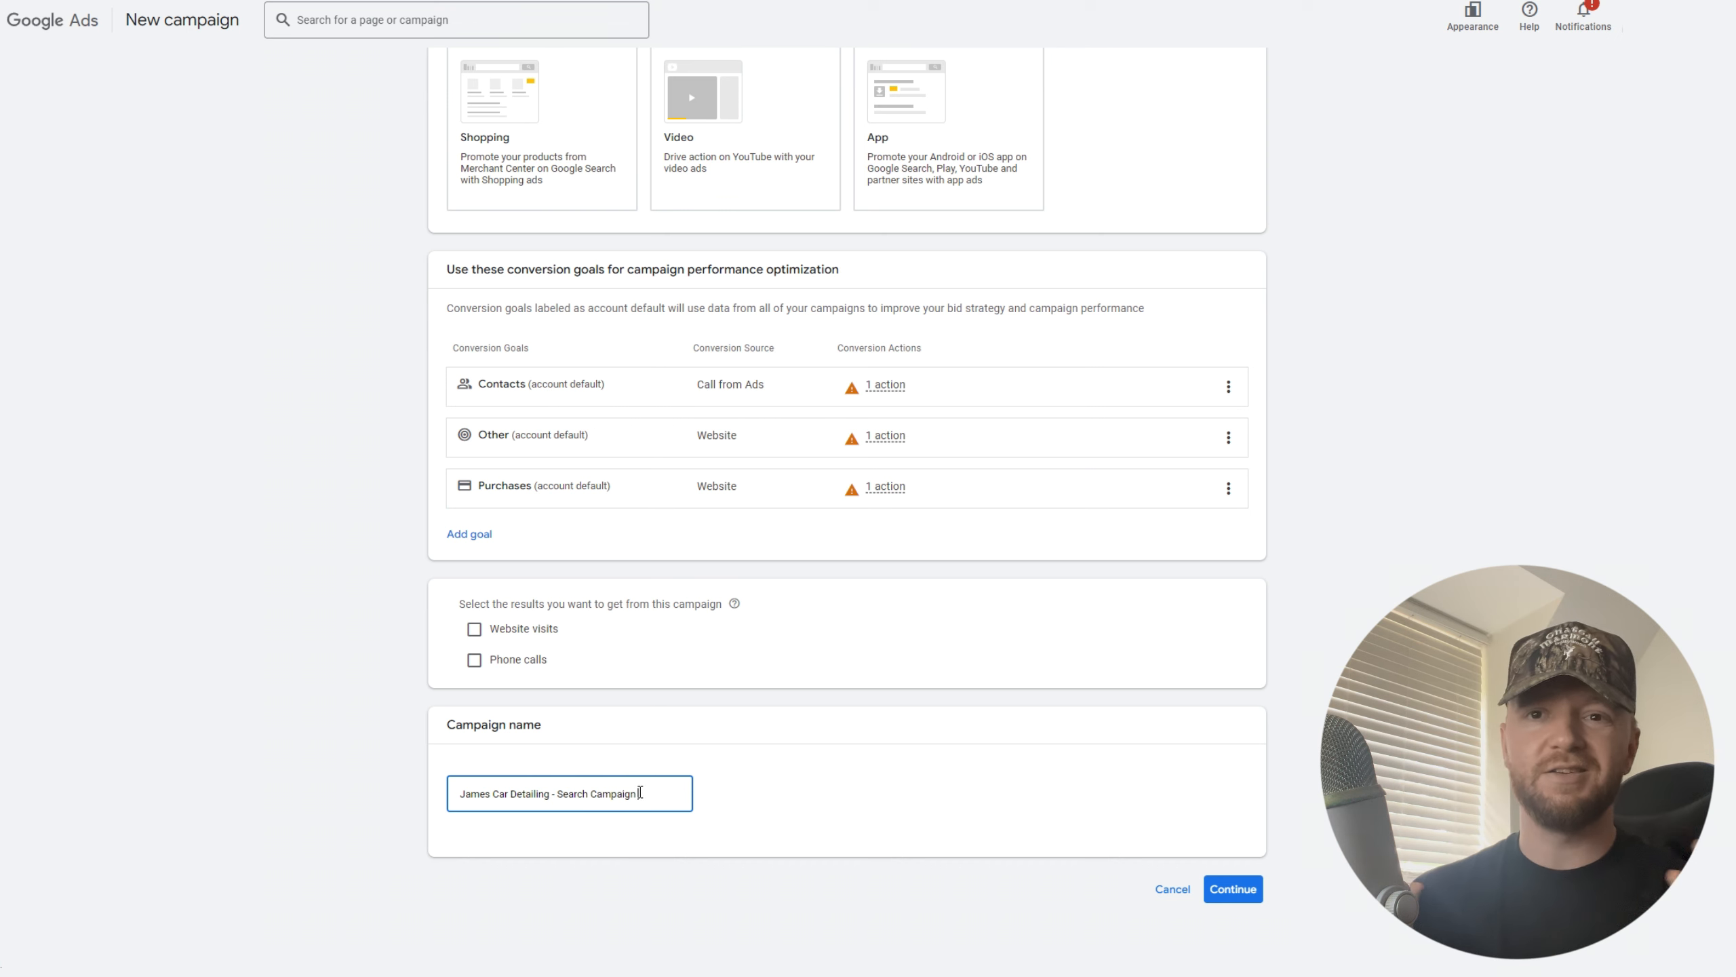
{"action": "left_click_drag", "start_coordinate": [637, 793], "coordinate": [579, 797]}
{"action": "left_click", "coordinate": [779, 797]}
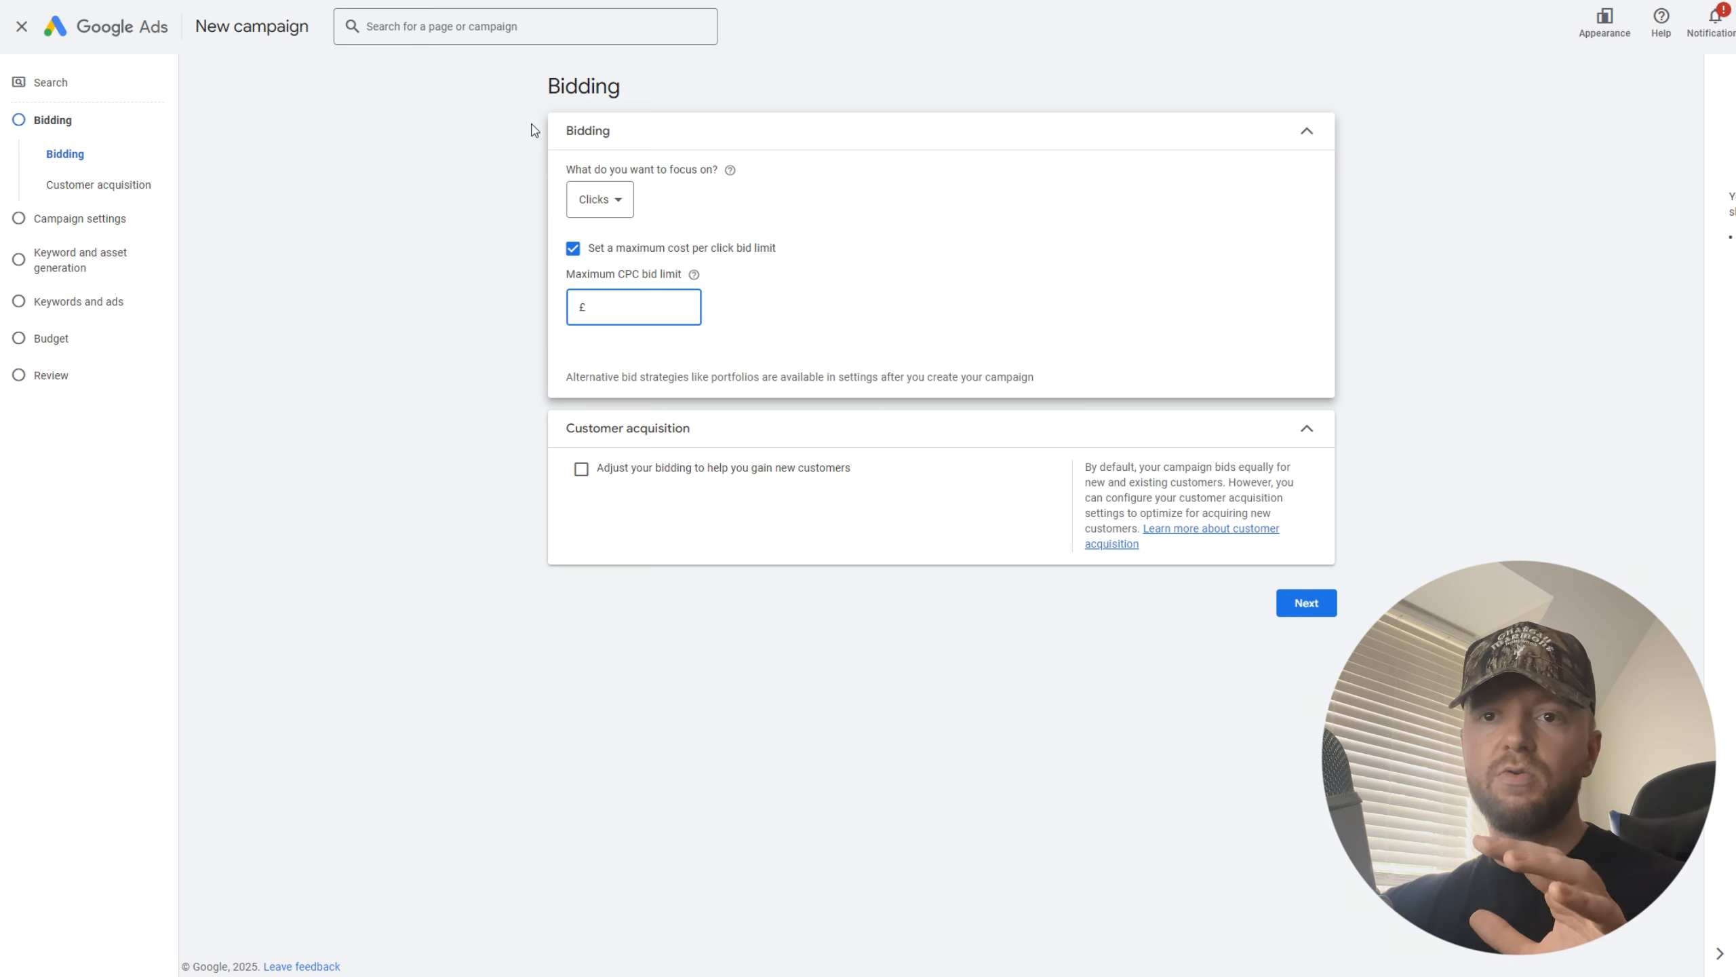
Switch the bidding focus to Conversions and back to Clicks.
{"action": "left_click", "coordinate": [592, 206]}
{"action": "left_click", "coordinate": [657, 228]}
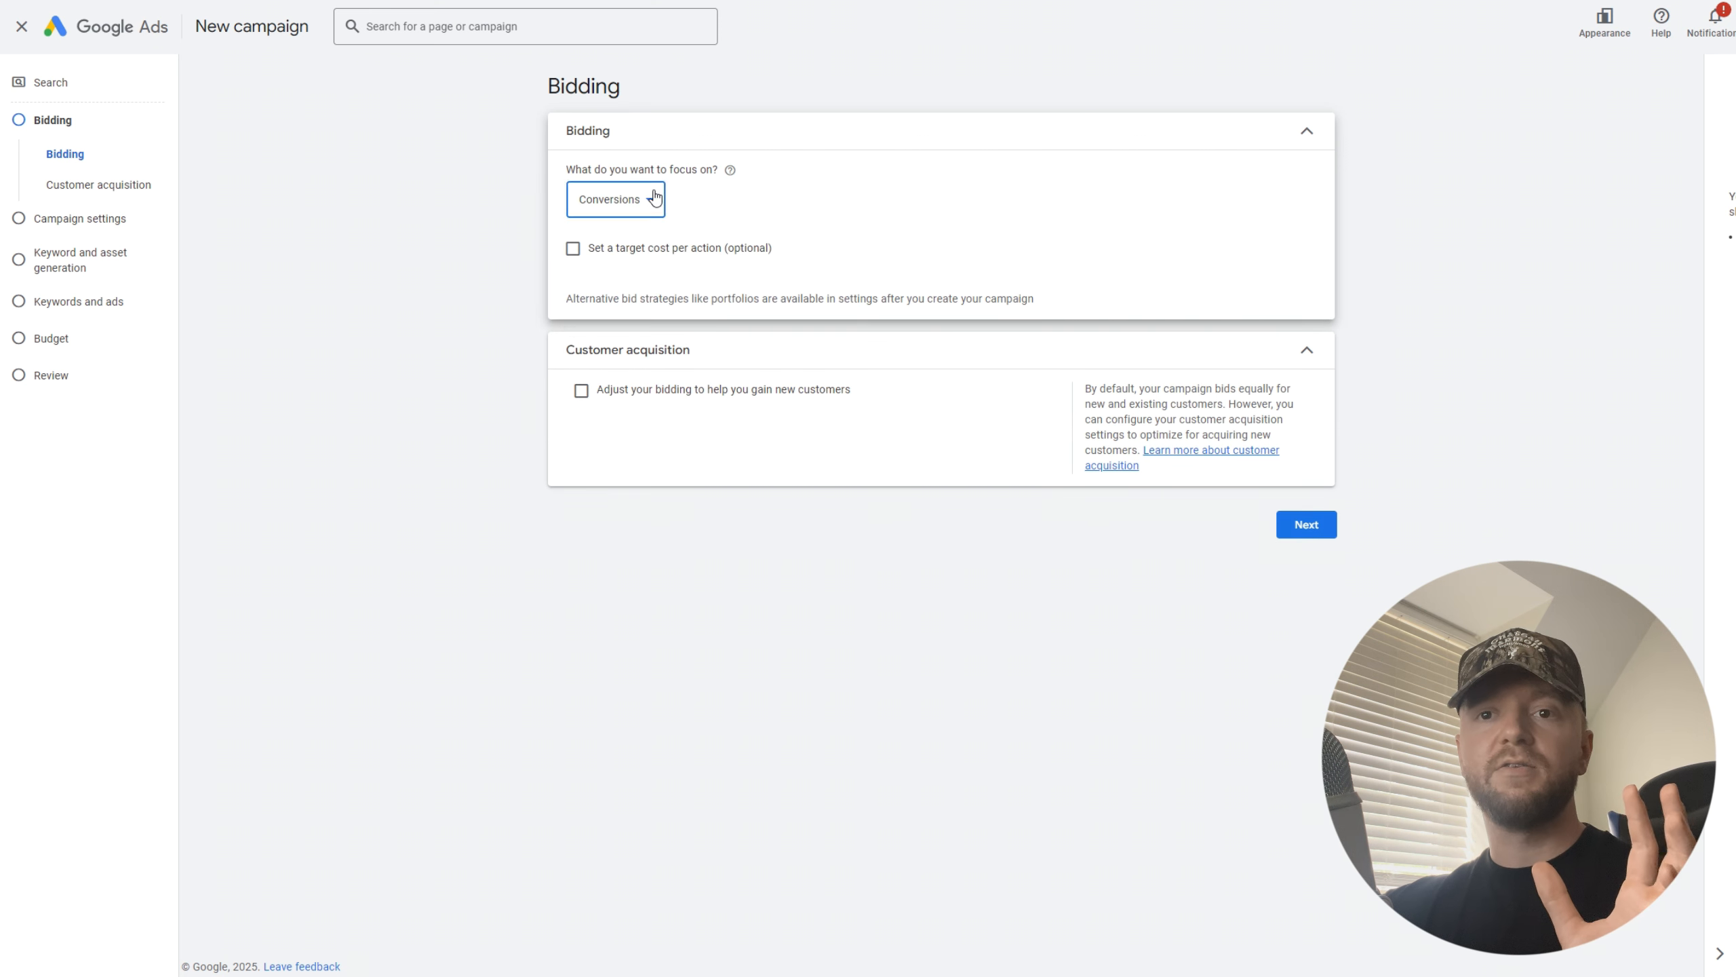
{"action": "left_click", "coordinate": [651, 204]}
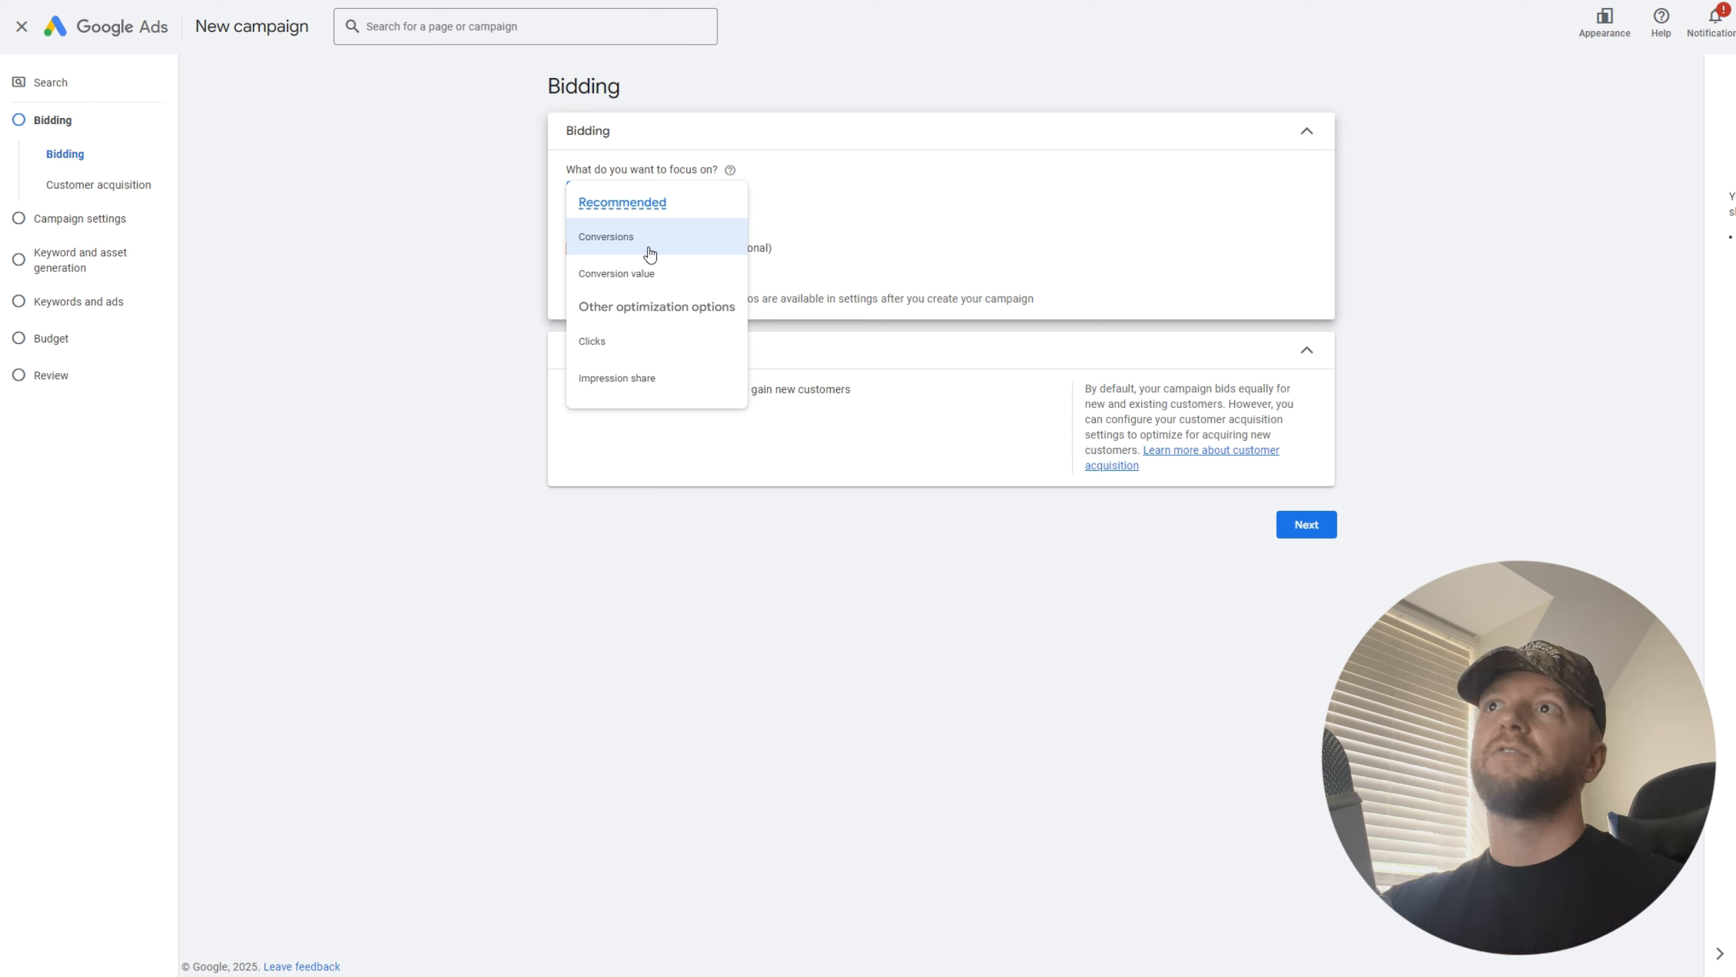
{"action": "left_click", "coordinate": [602, 342]}
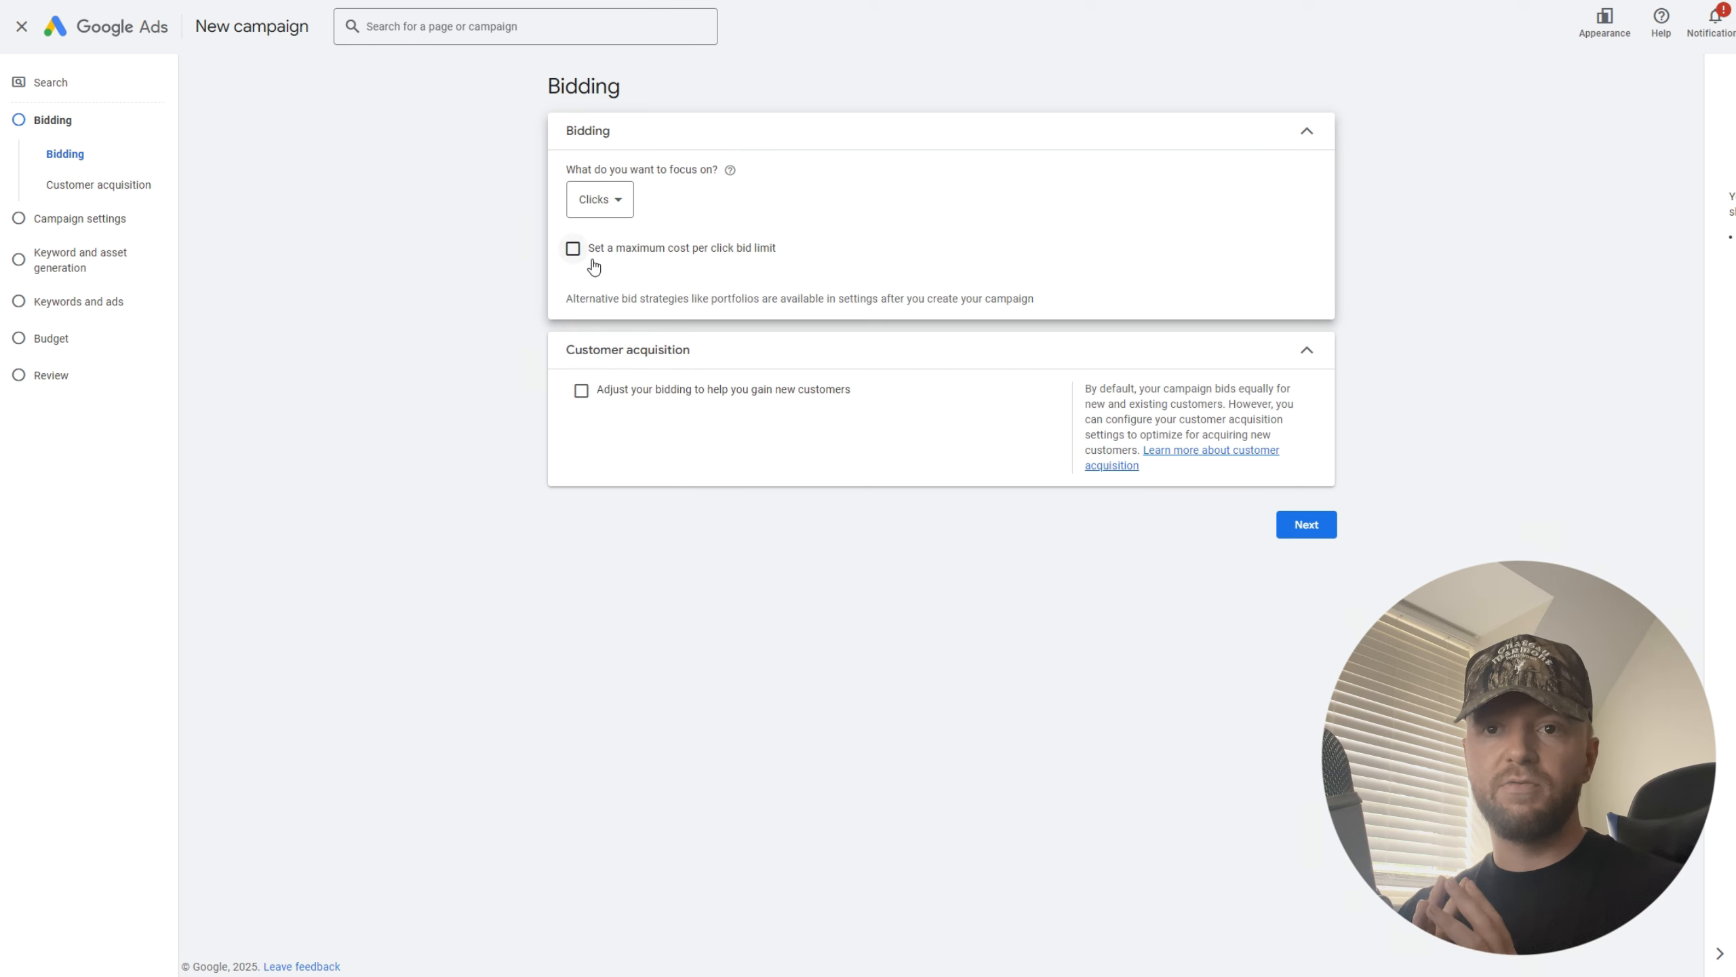
Enable the maximum cost per click bid limit and set it to £1.21, consulting Keyword Planner's bid ranges for car detailing.
{"action": "left_click", "coordinate": [725, 252]}
{"action": "left_click", "coordinate": [630, 305]}
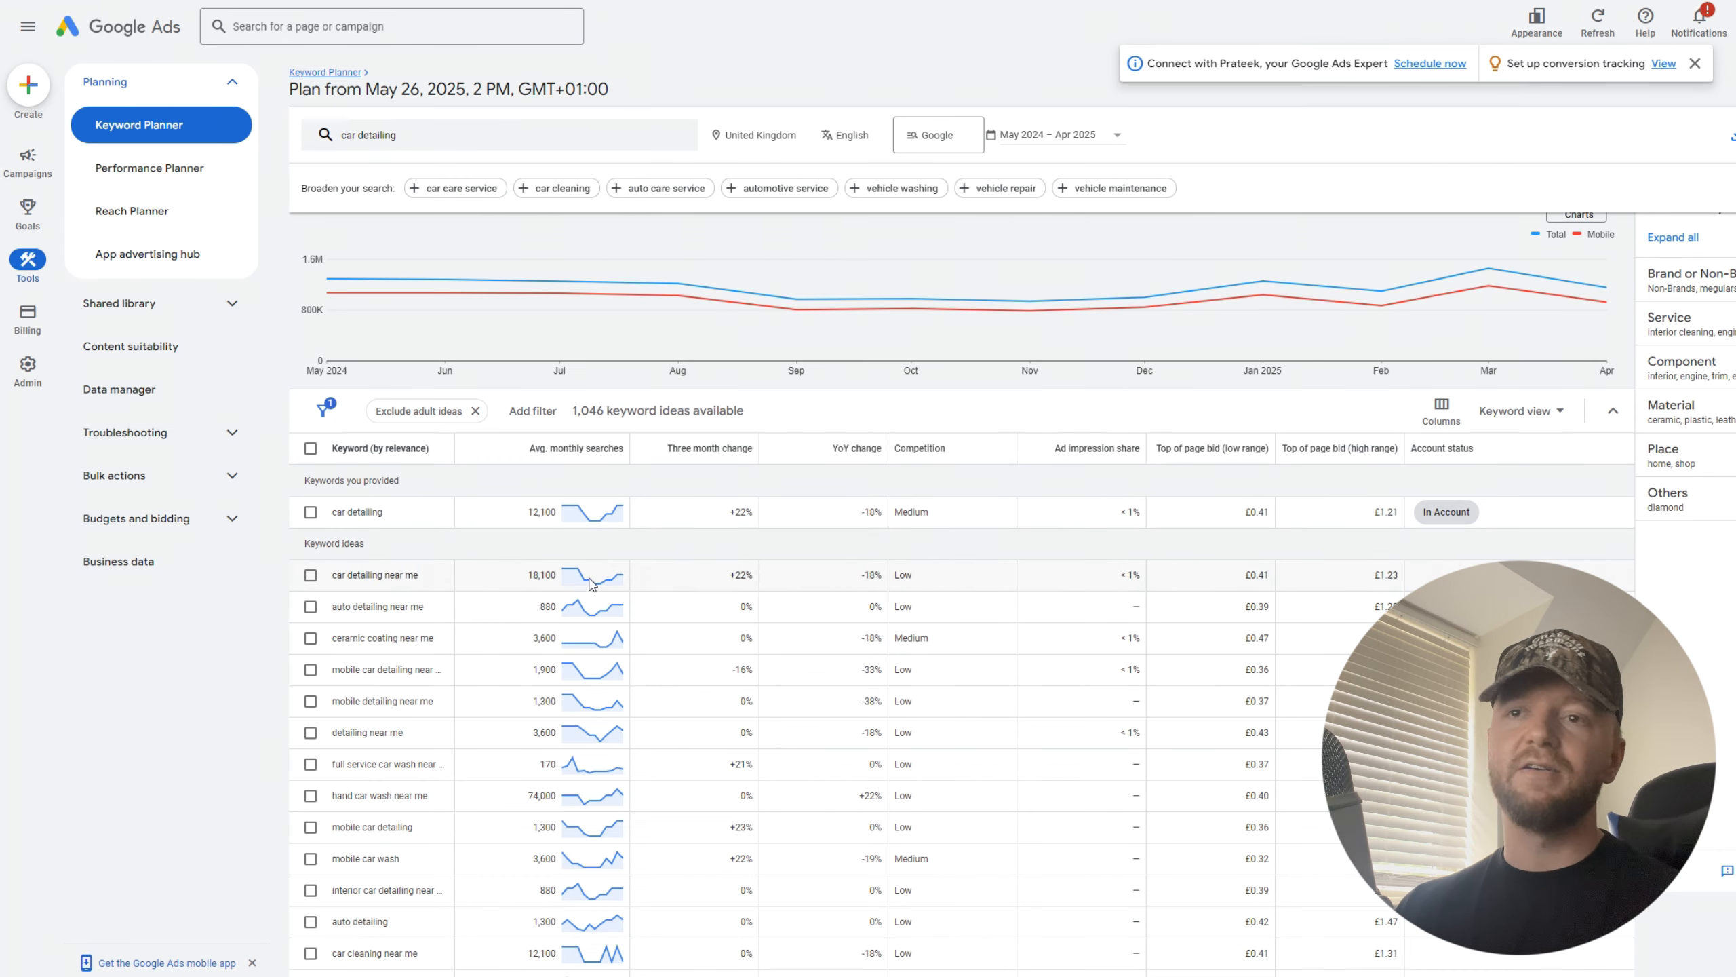
{"action": "mouse_move", "coordinate": [592, 583]}
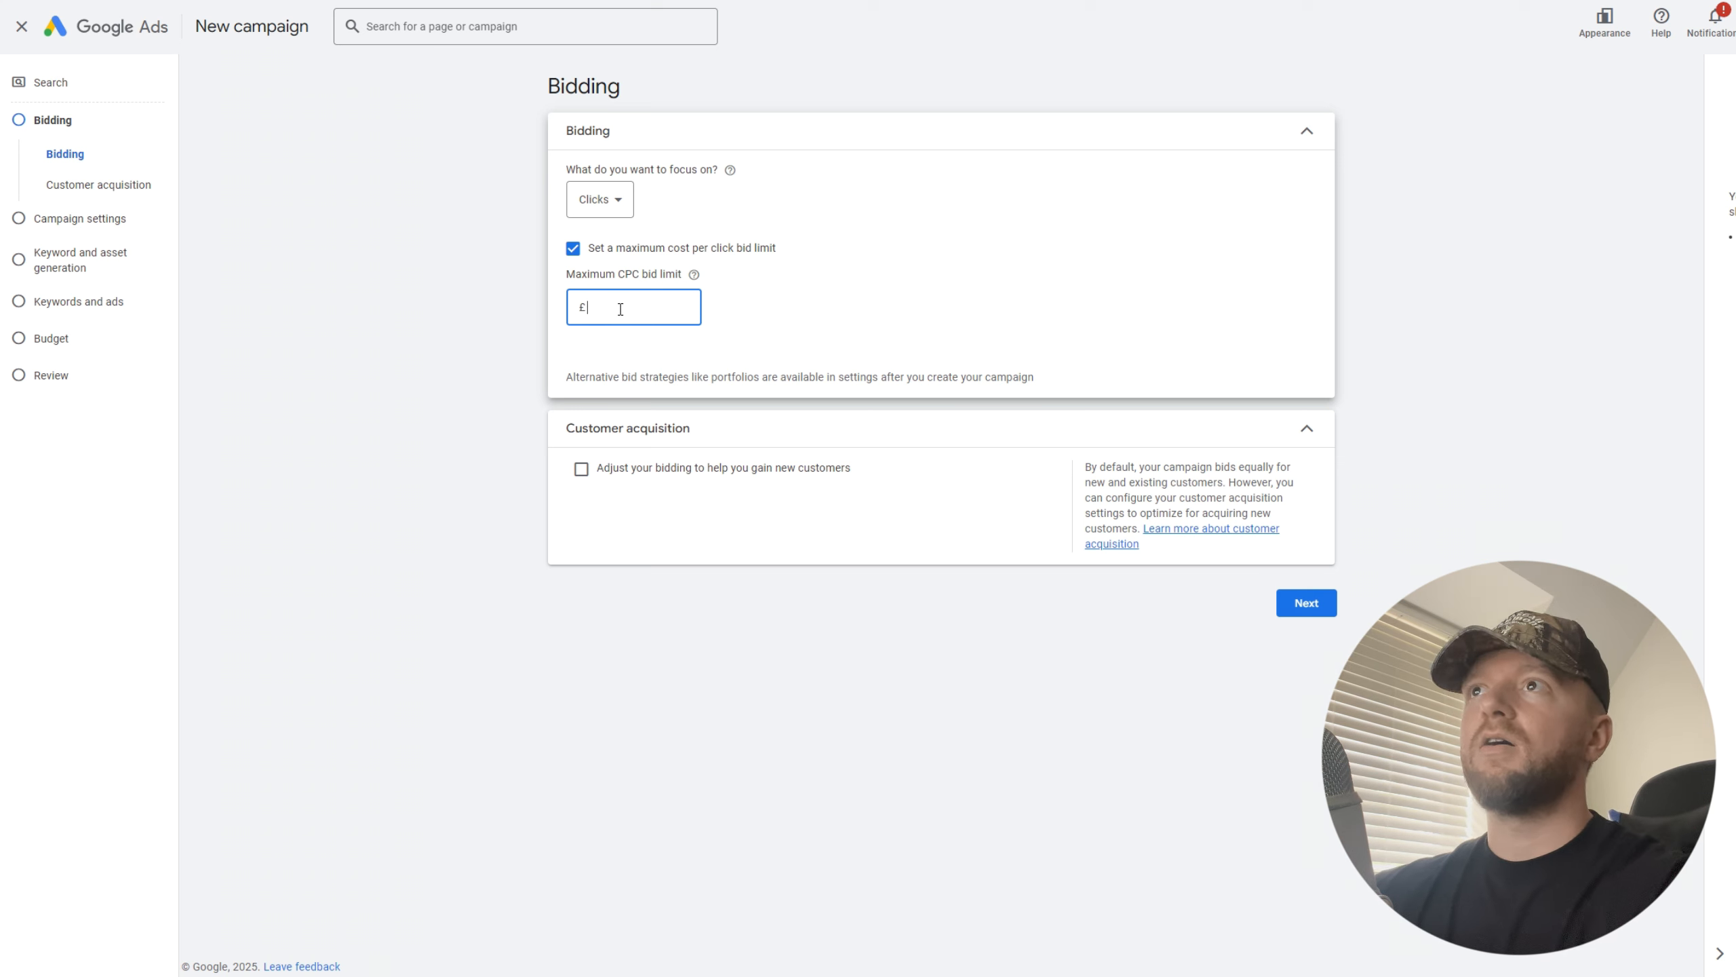
{"action": "type", "text": ".21"}
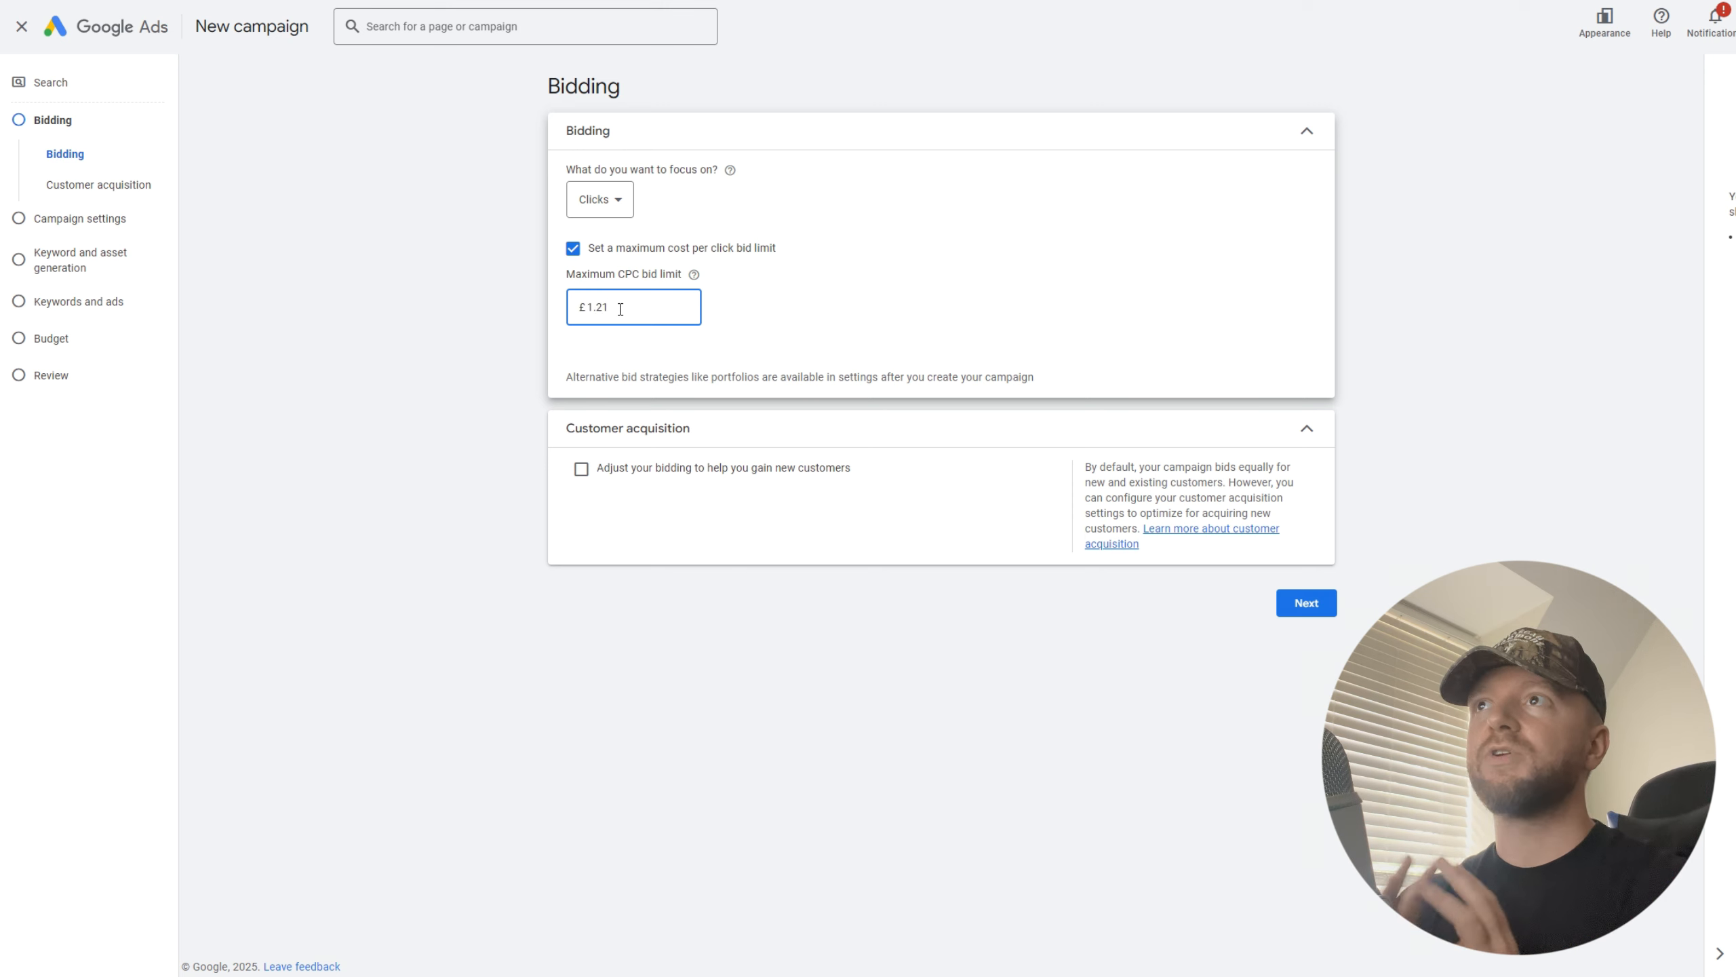
{"action": "key", "text": "BackSpace"}
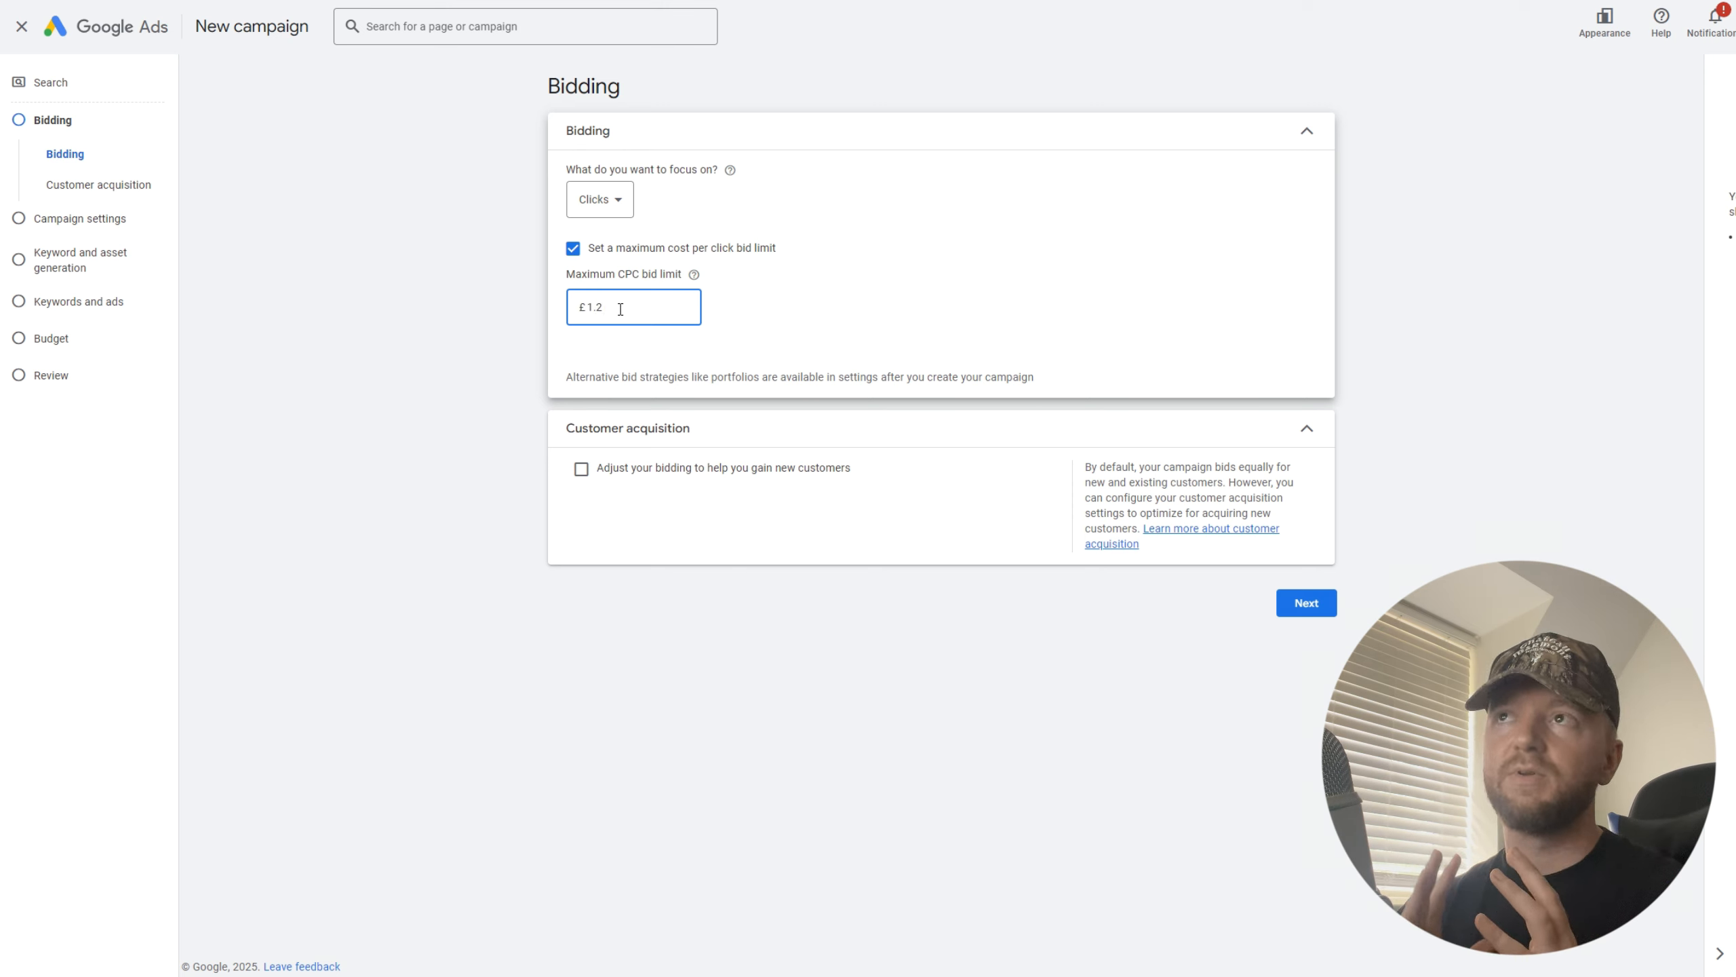
{"action": "left_click", "coordinate": [1073, 291]}
{"action": "left_click", "coordinate": [618, 311]}
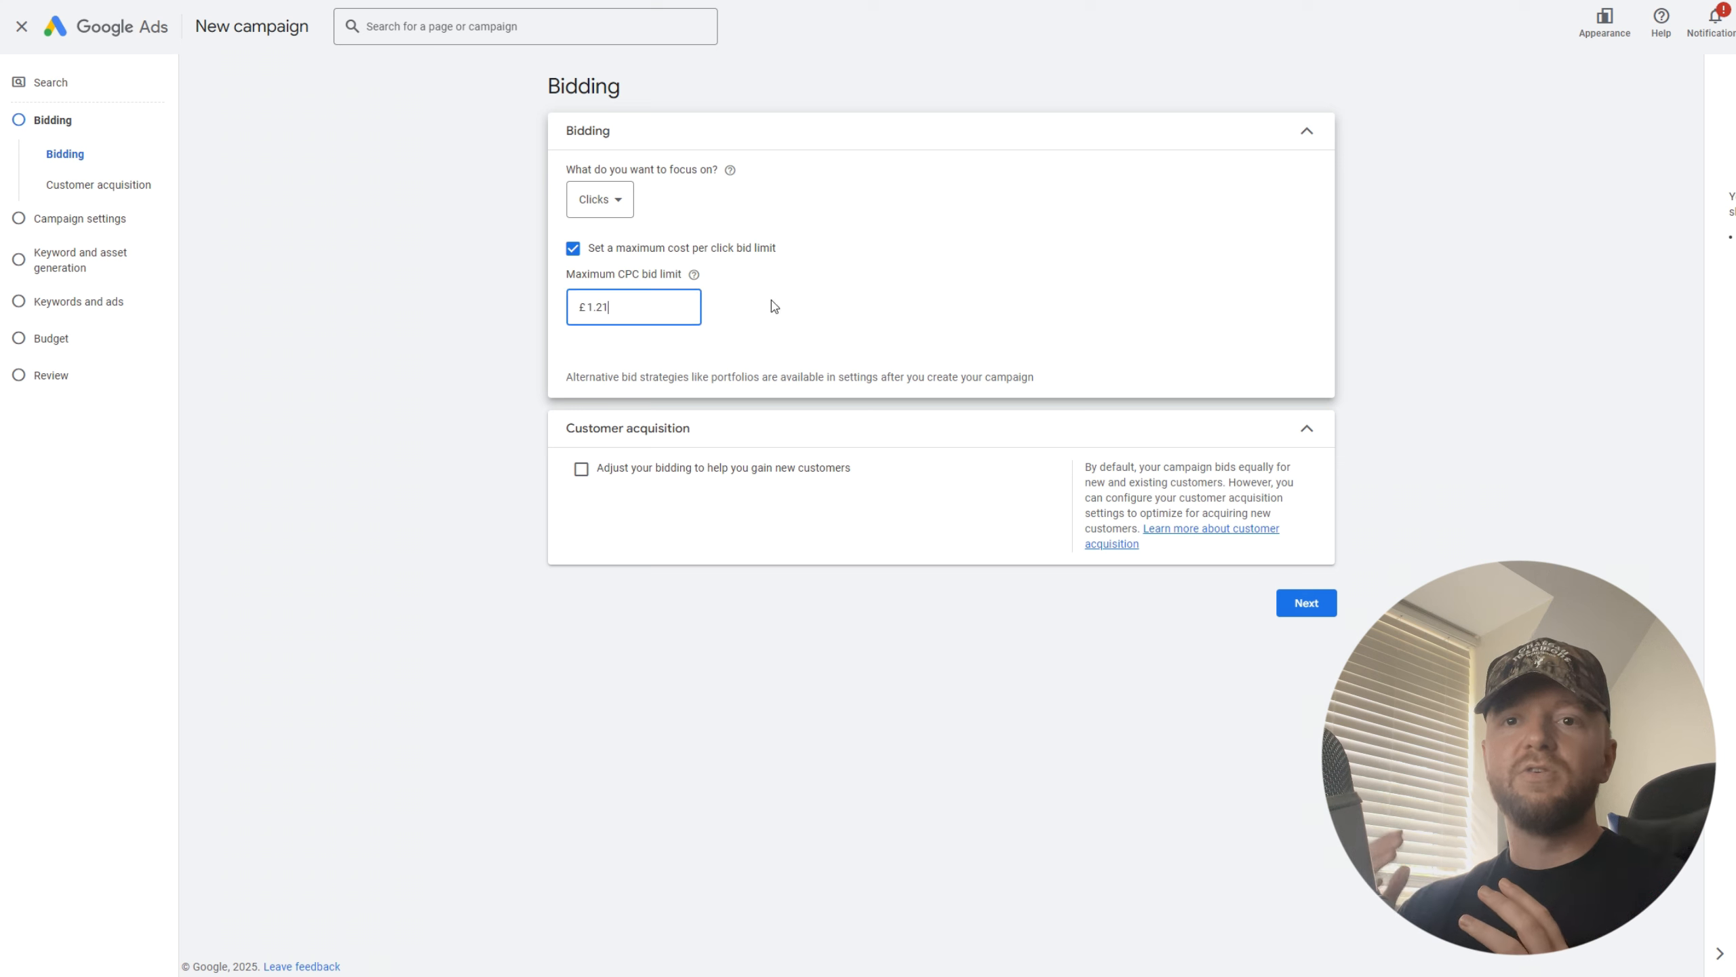
{"action": "left_click", "coordinate": [935, 303]}
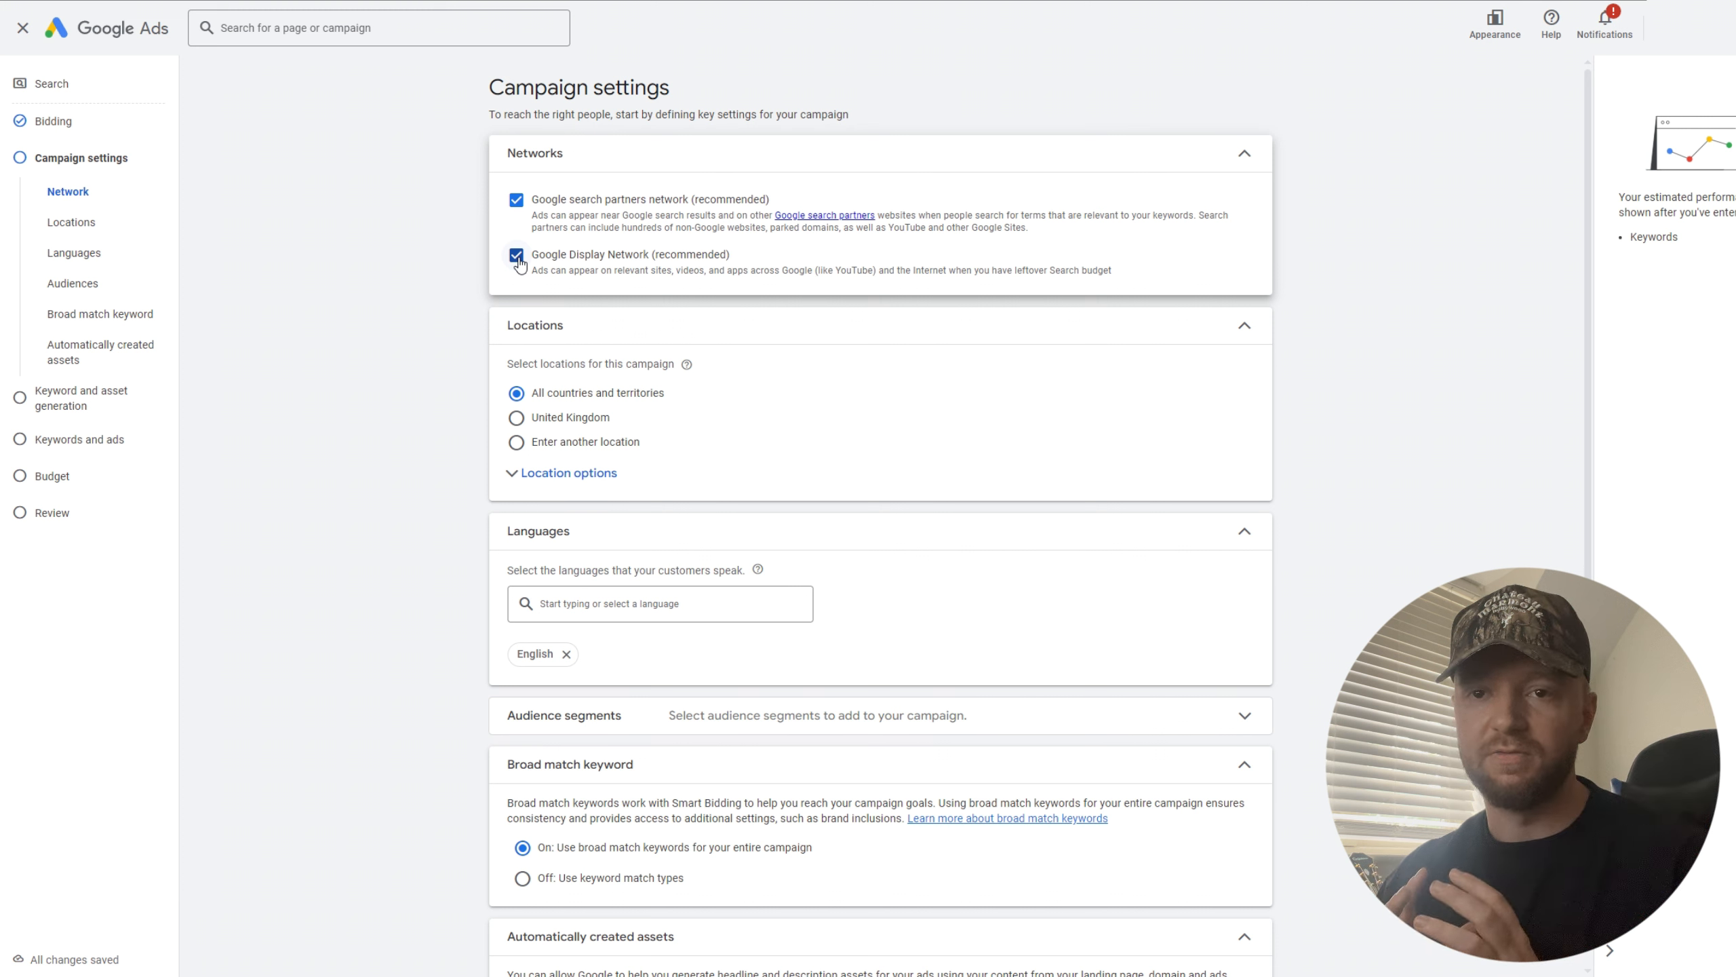
Exclude the Google search partners and Display networks, and restrict location targeting to people in or regularly in the included locations.
{"action": "left_click", "coordinate": [516, 200]}
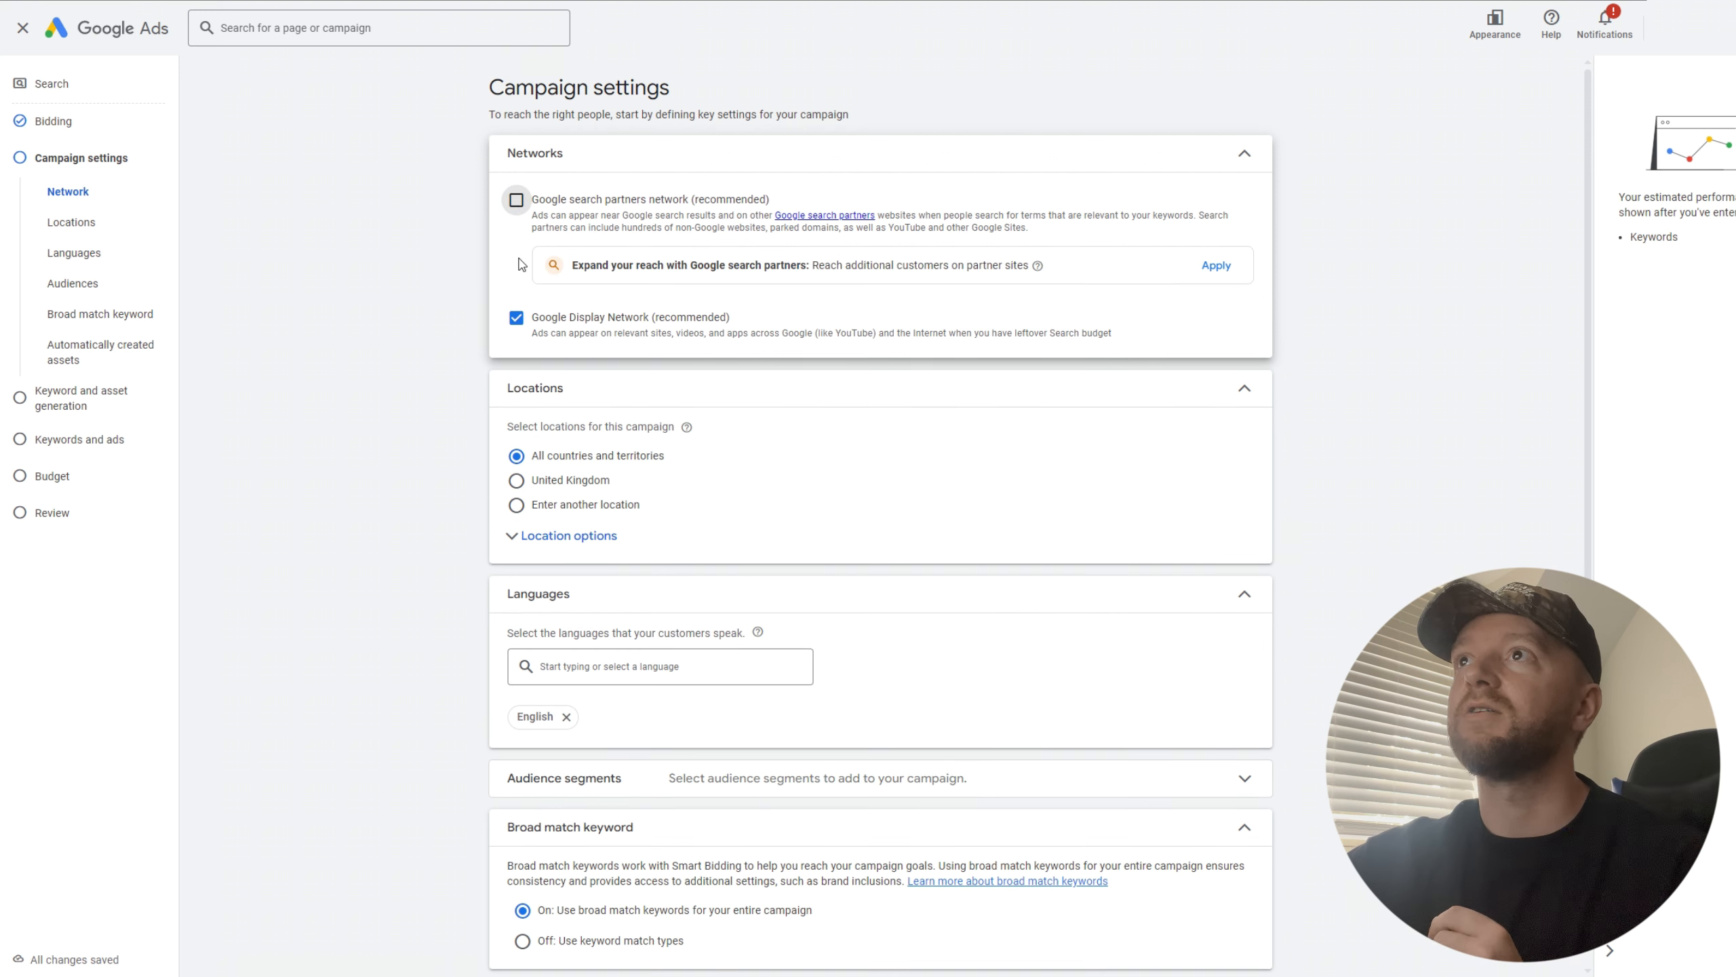
{"action": "left_click", "coordinate": [517, 317]}
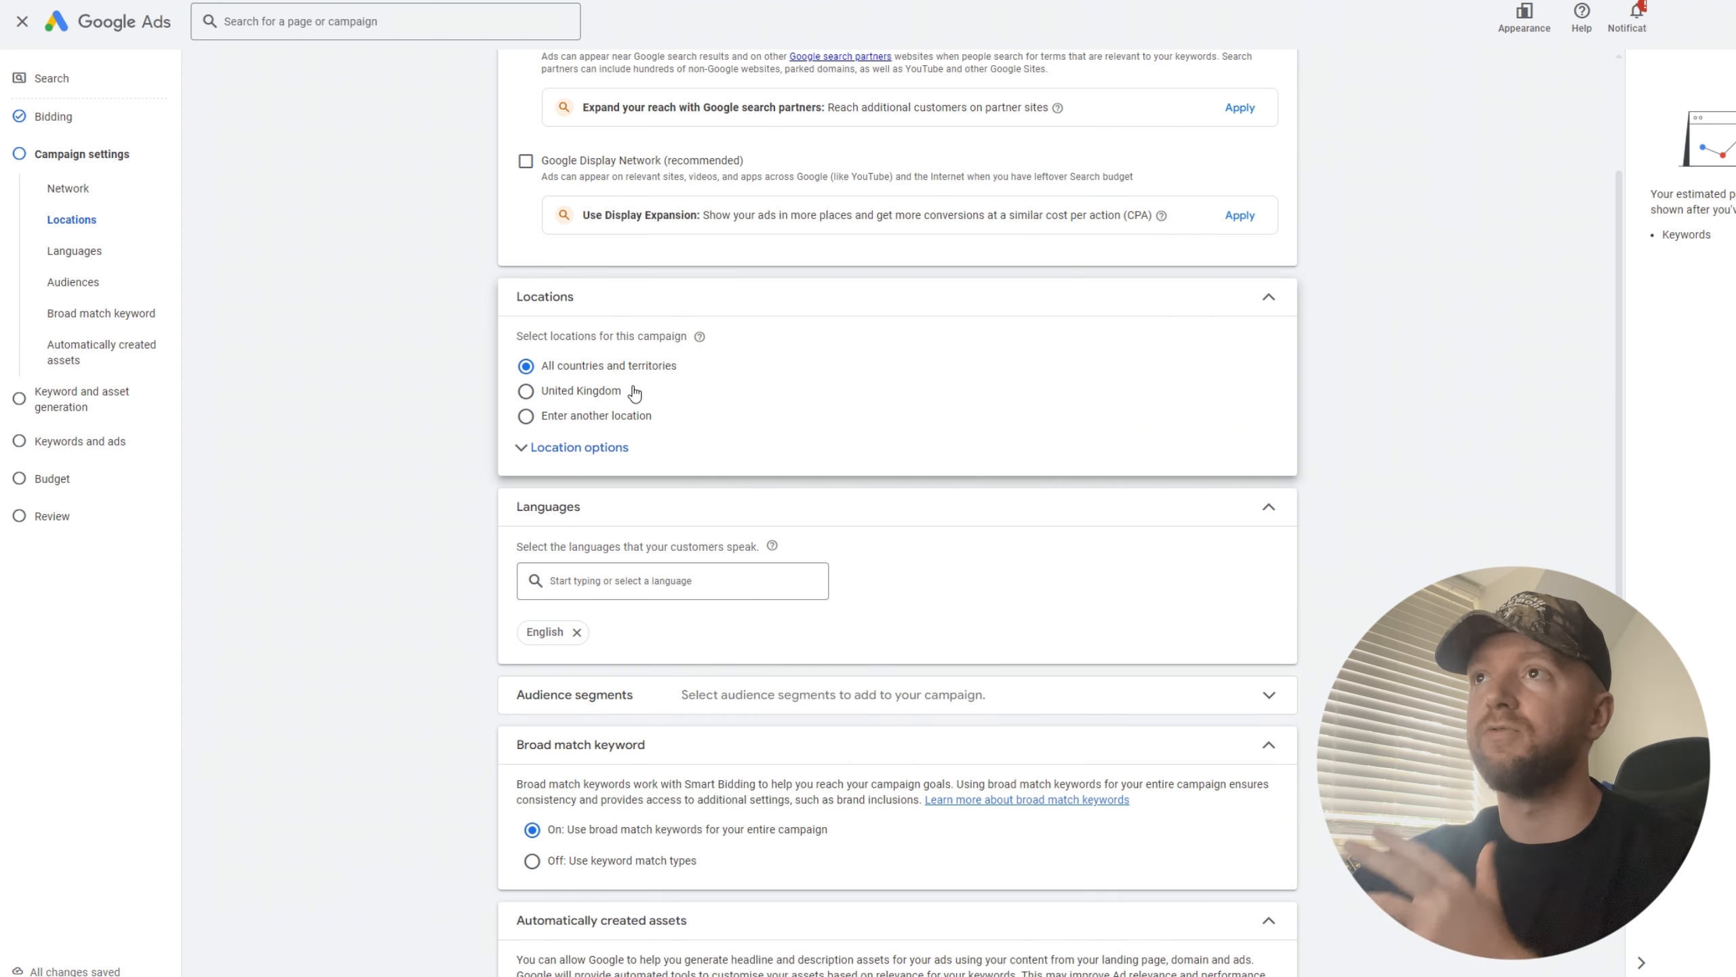
{"action": "left_click", "coordinate": [606, 449]}
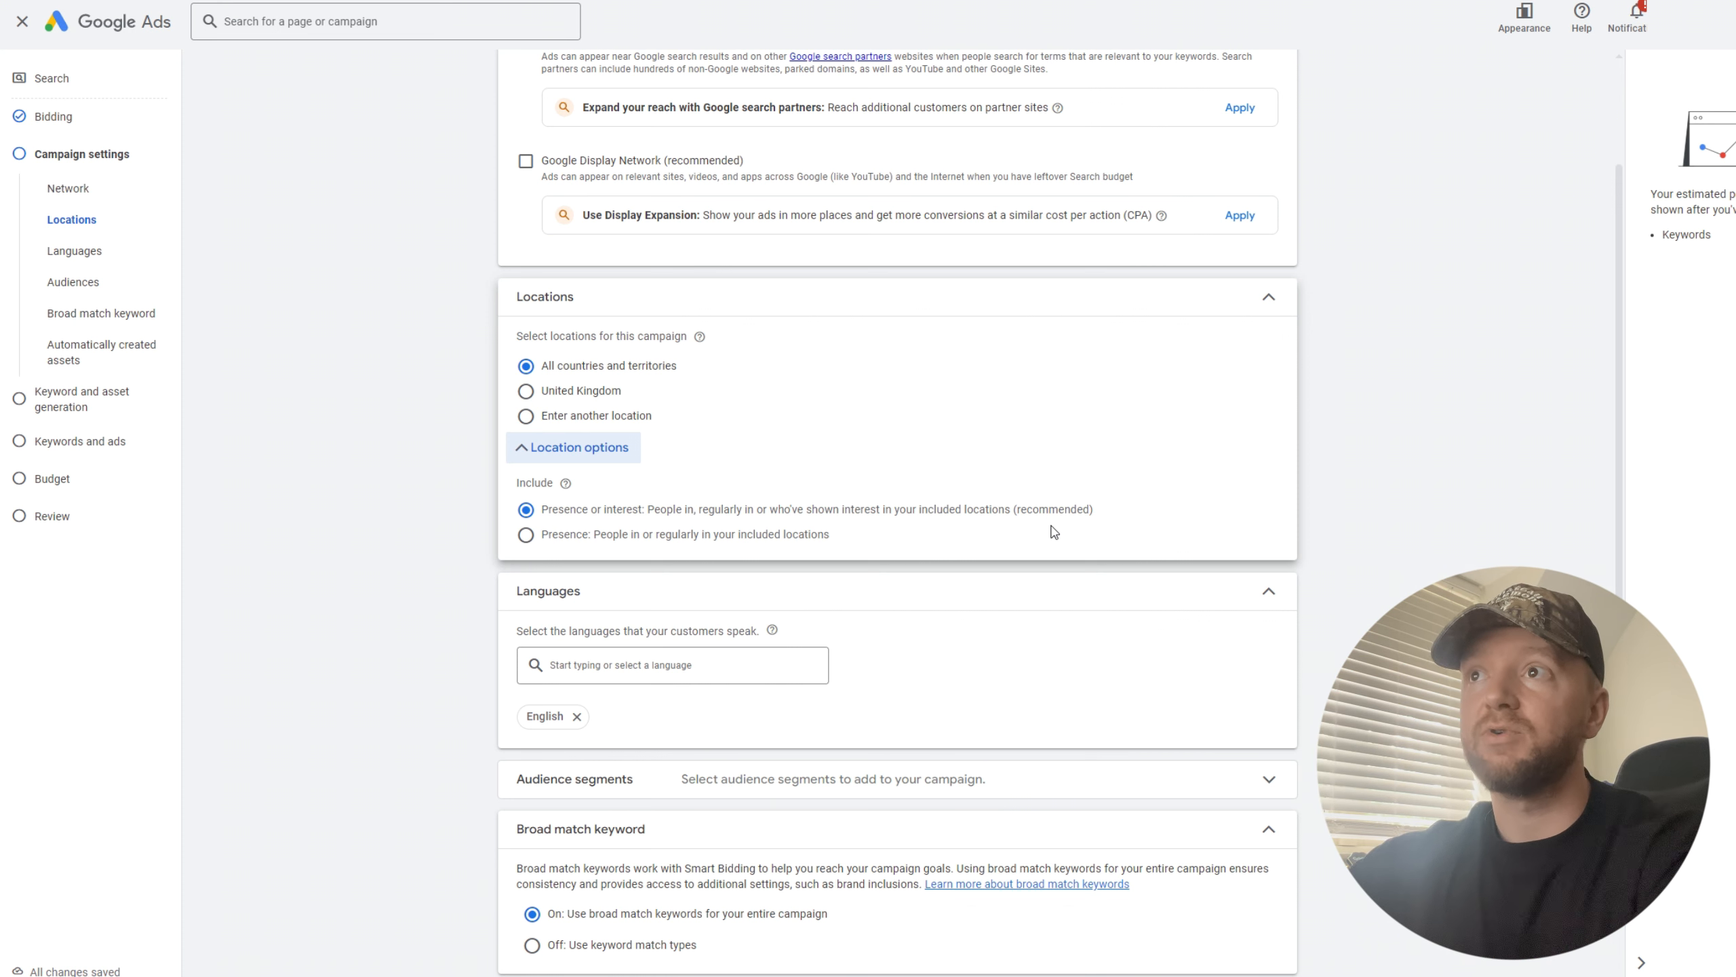
{"action": "left_click", "coordinate": [724, 544]}
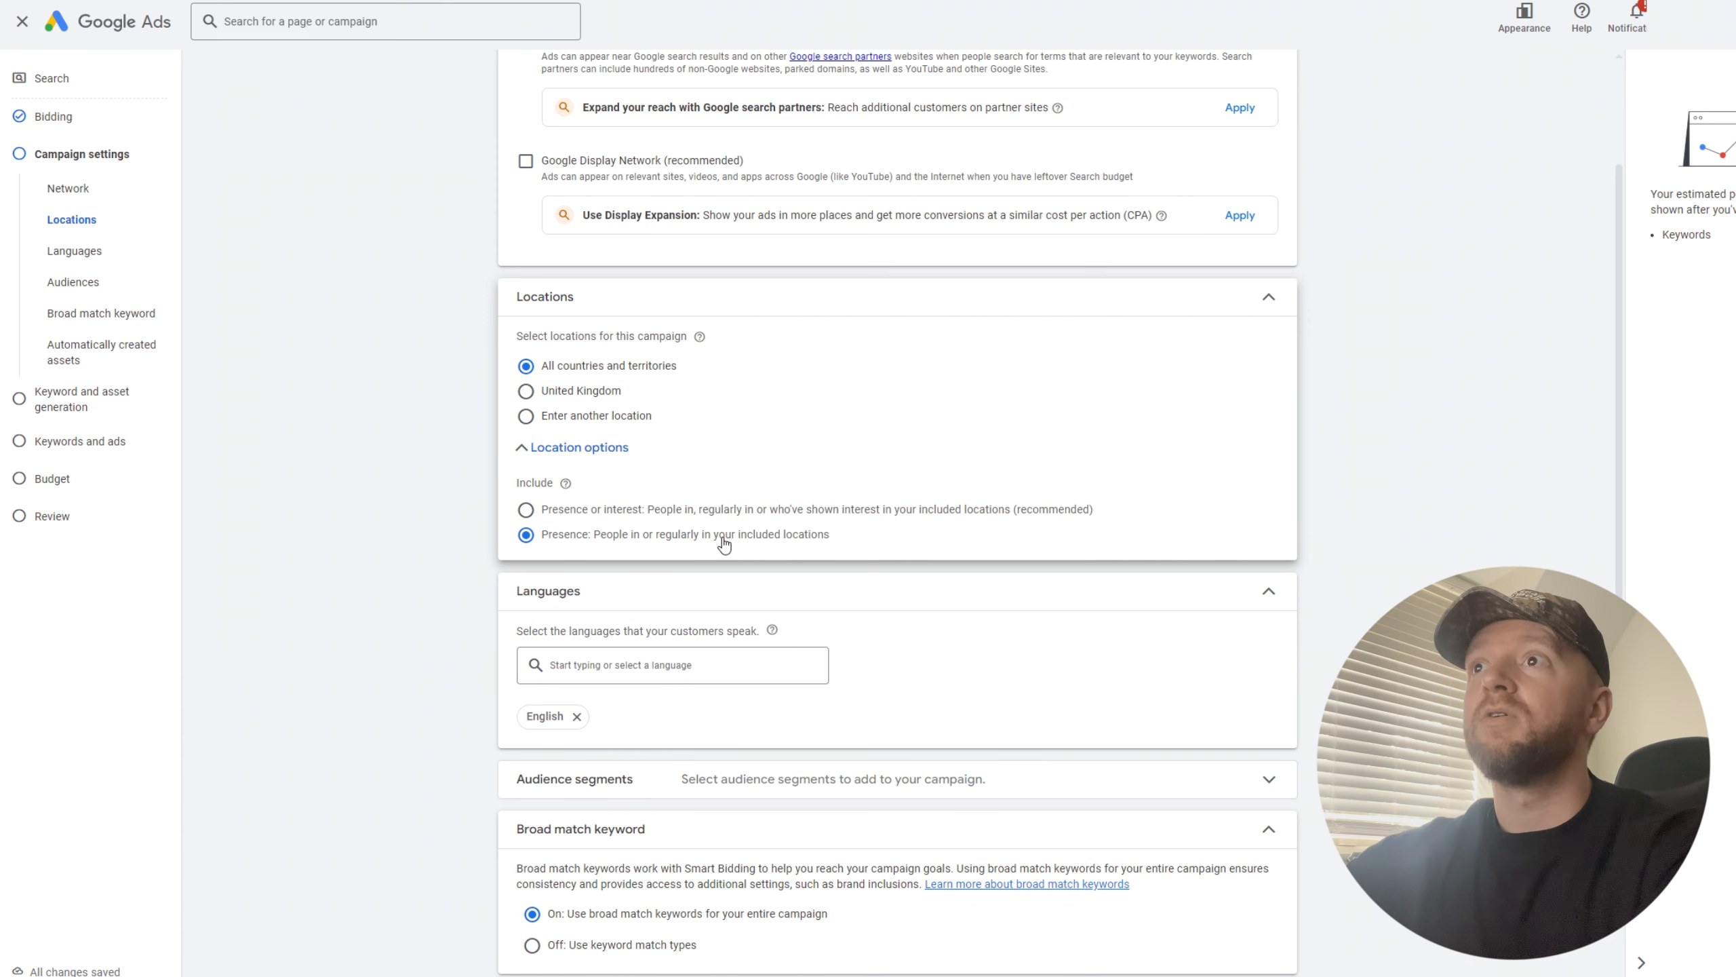
Choose to enter another location for the campaign and open the advanced location search.
{"action": "left_click", "coordinate": [608, 422]}
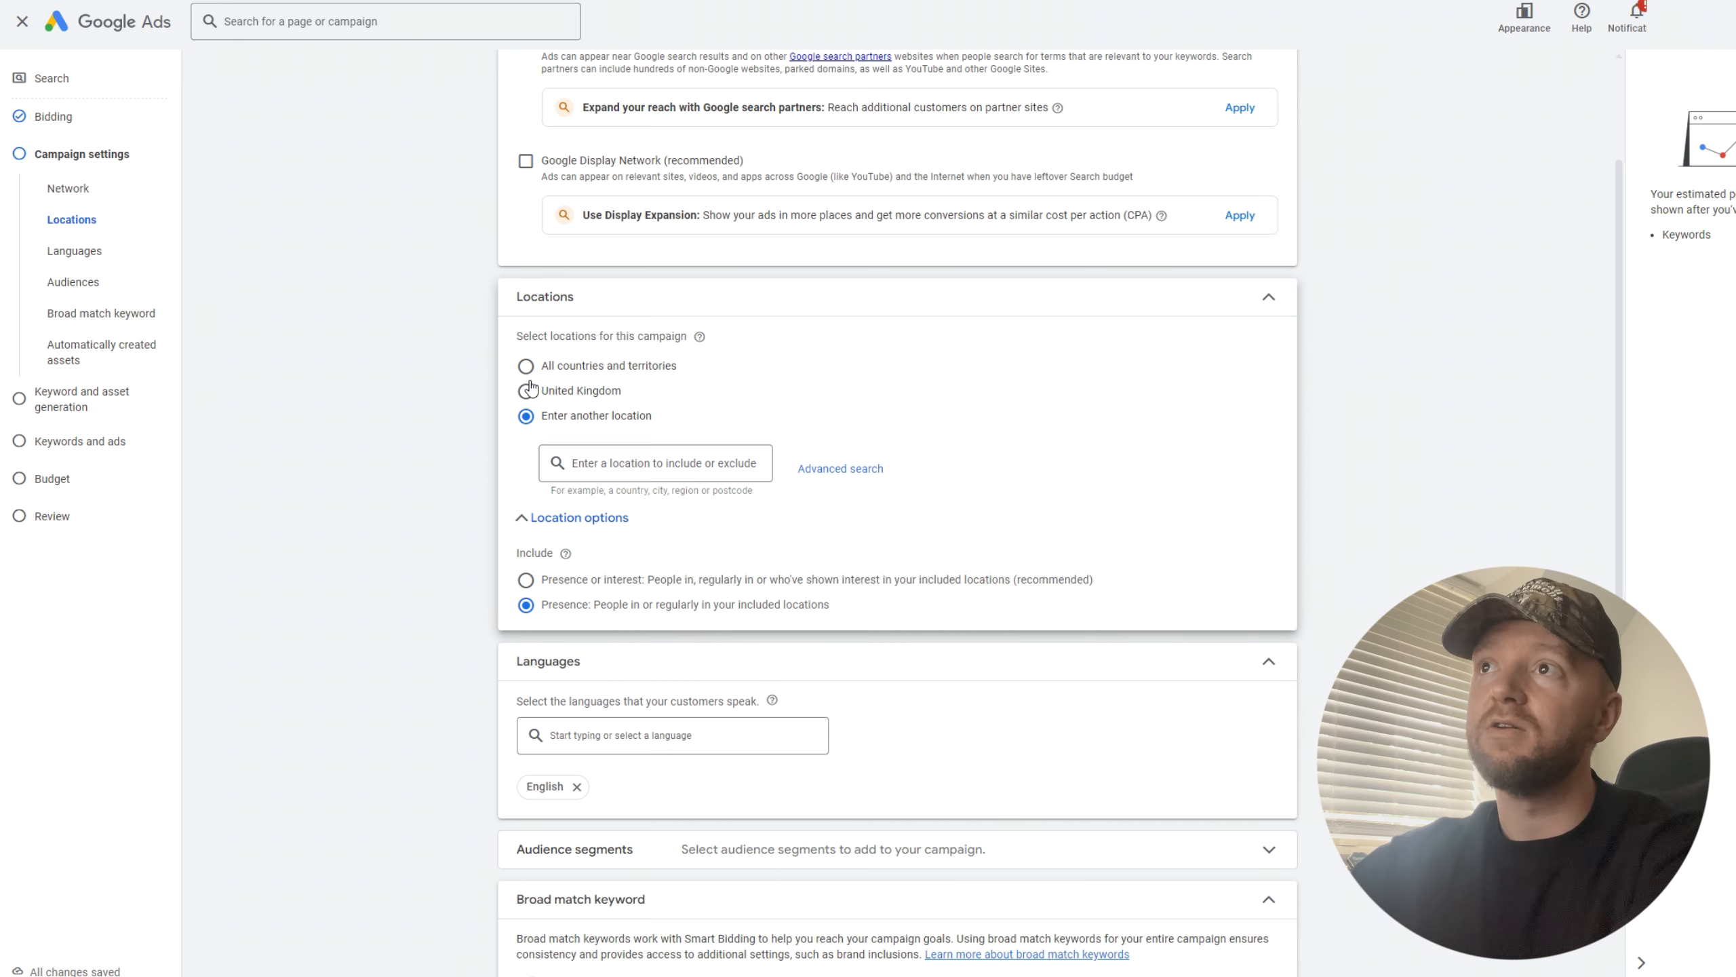
{"action": "left_click", "coordinate": [638, 465]}
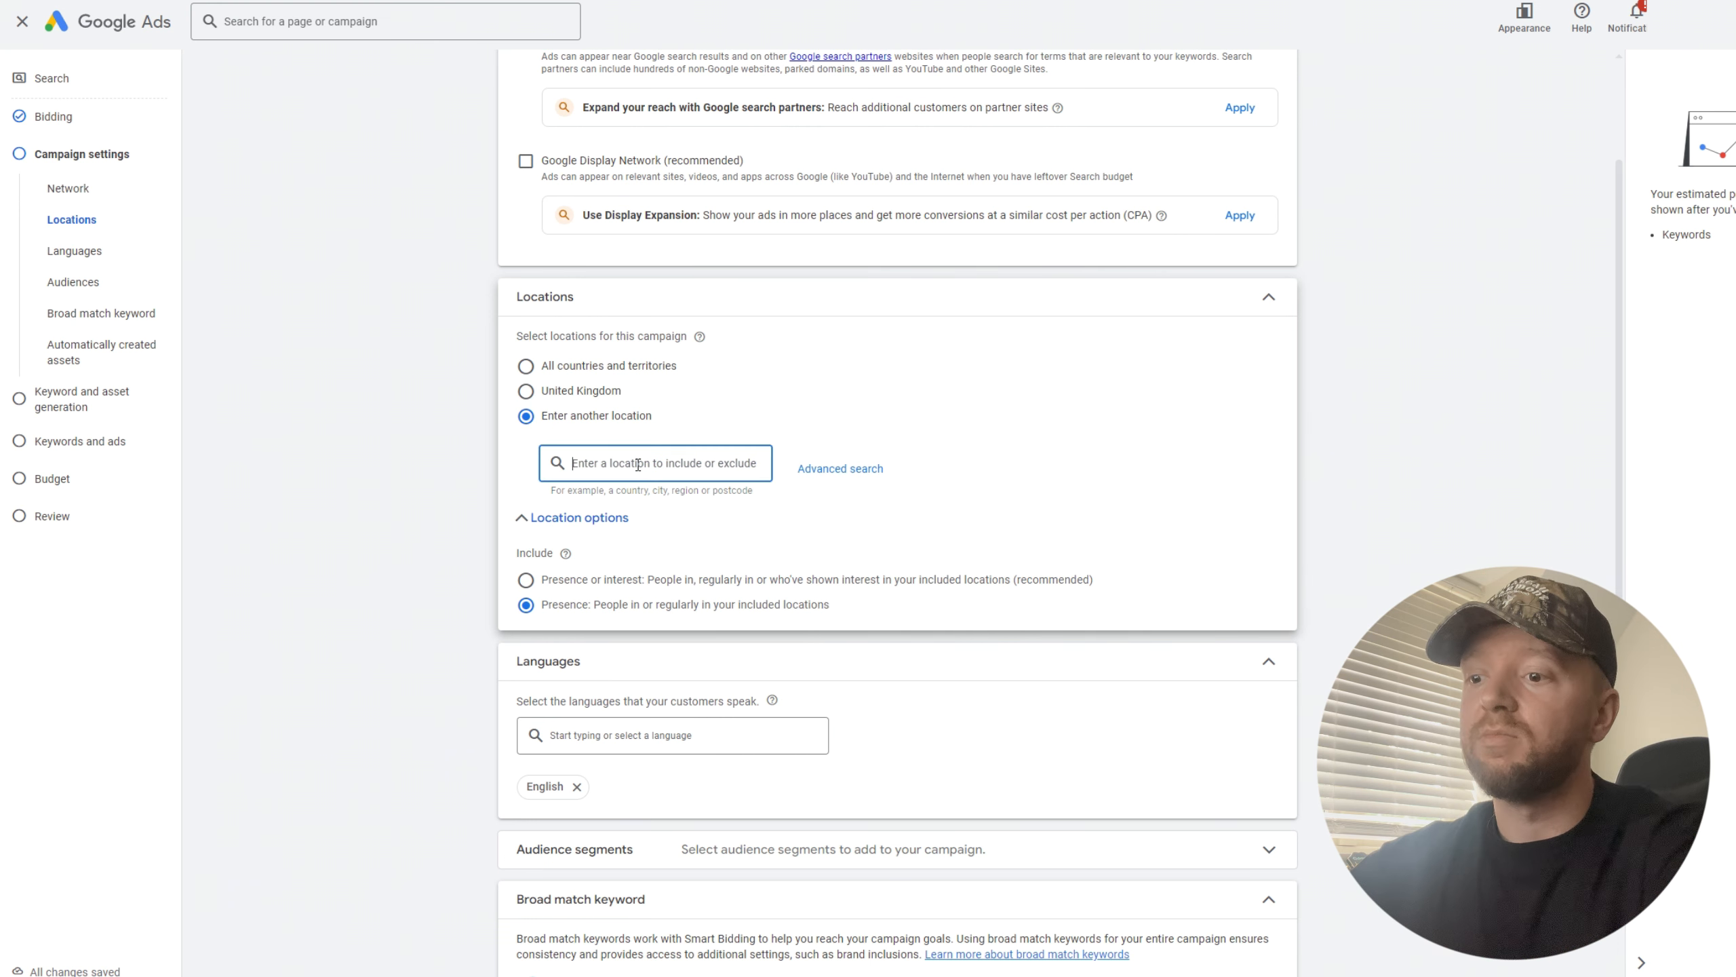
{"action": "left_click", "coordinate": [830, 469]}
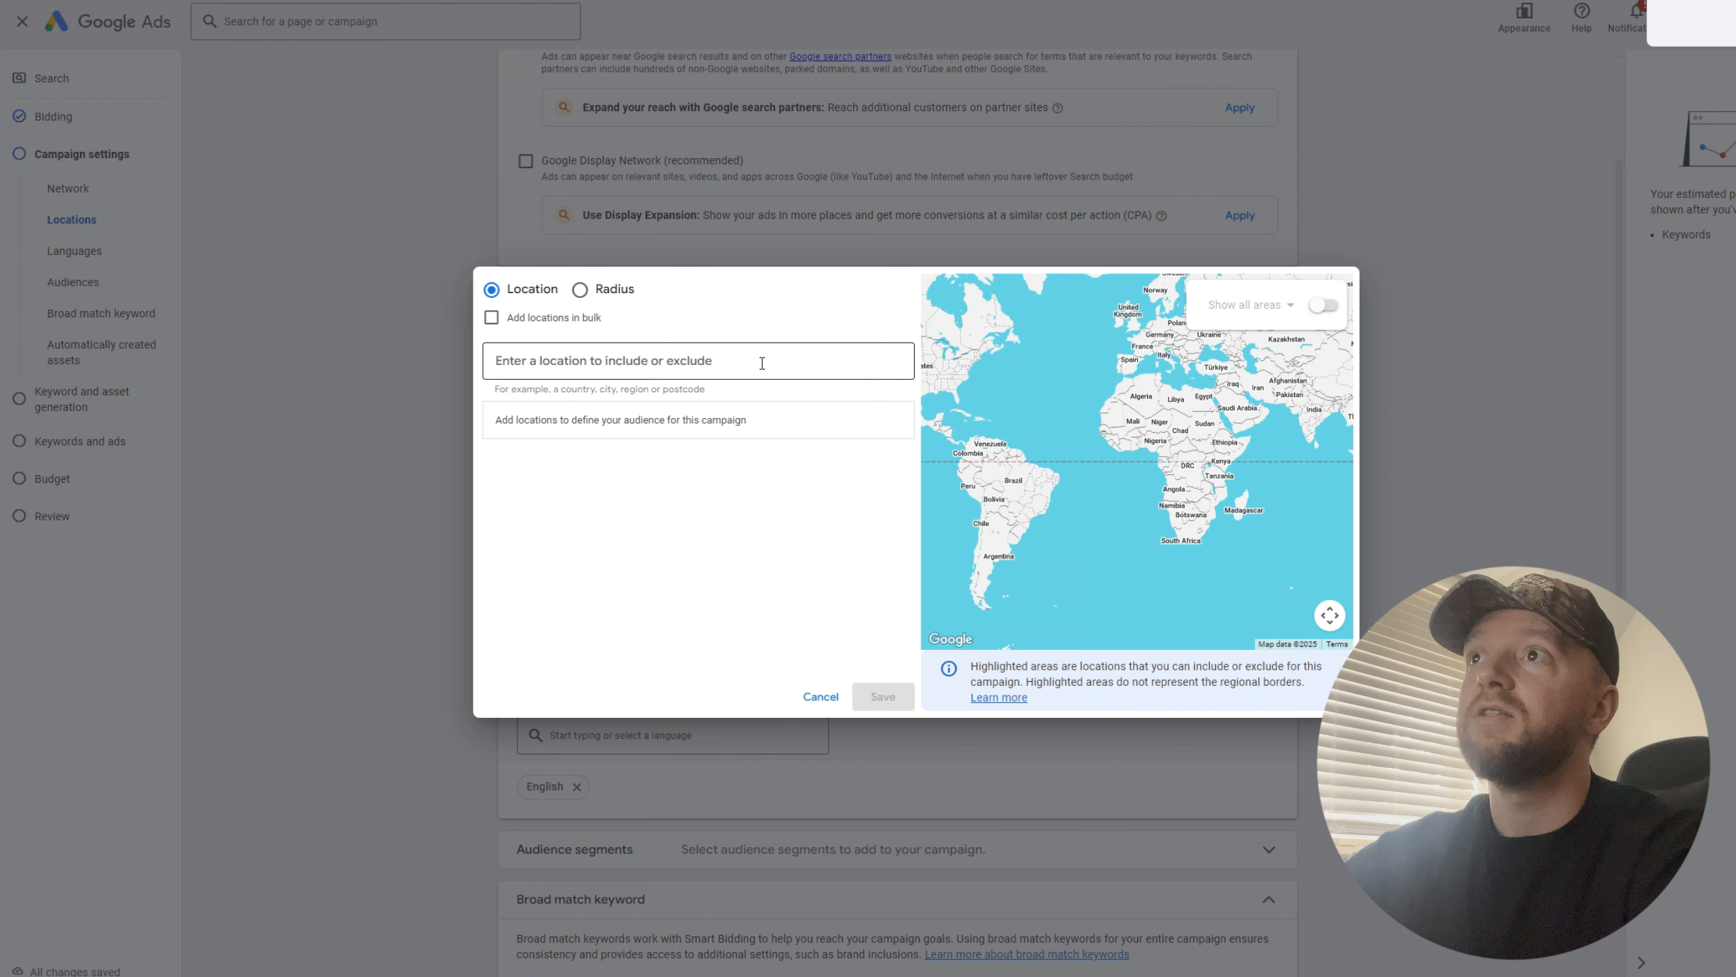
Include the city of Coventry, England, as a target location and remove it again.
{"action": "left_click", "coordinate": [643, 364]}
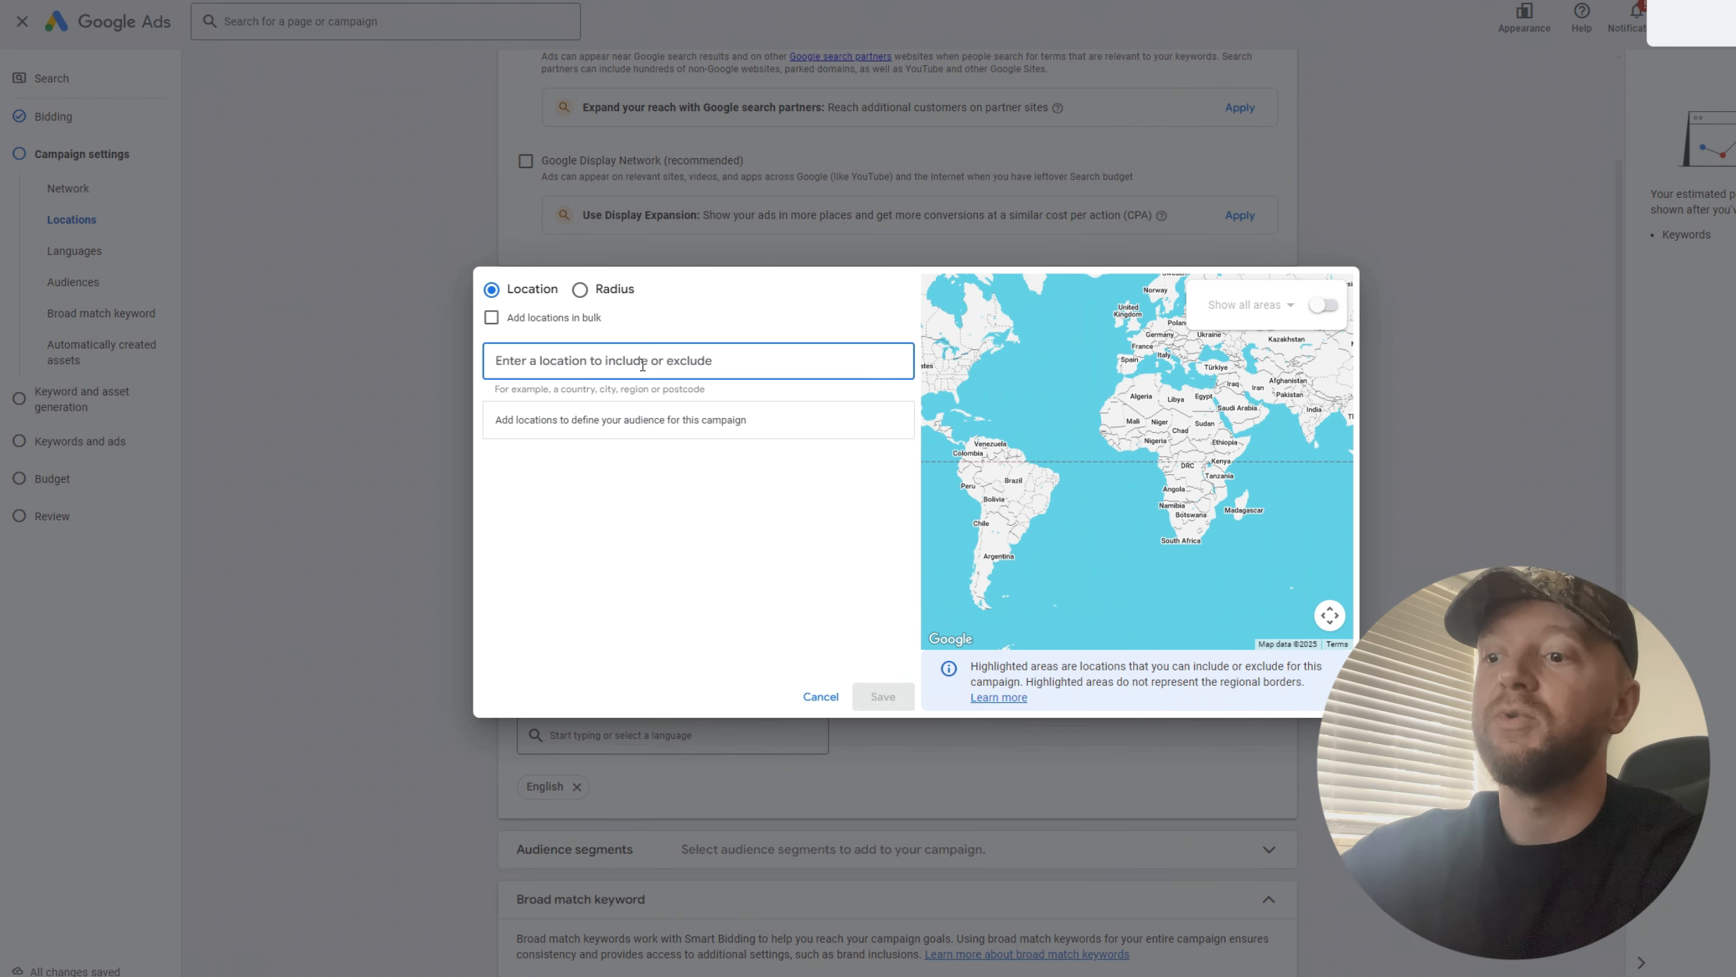
{"action": "type", "text": "cov"}
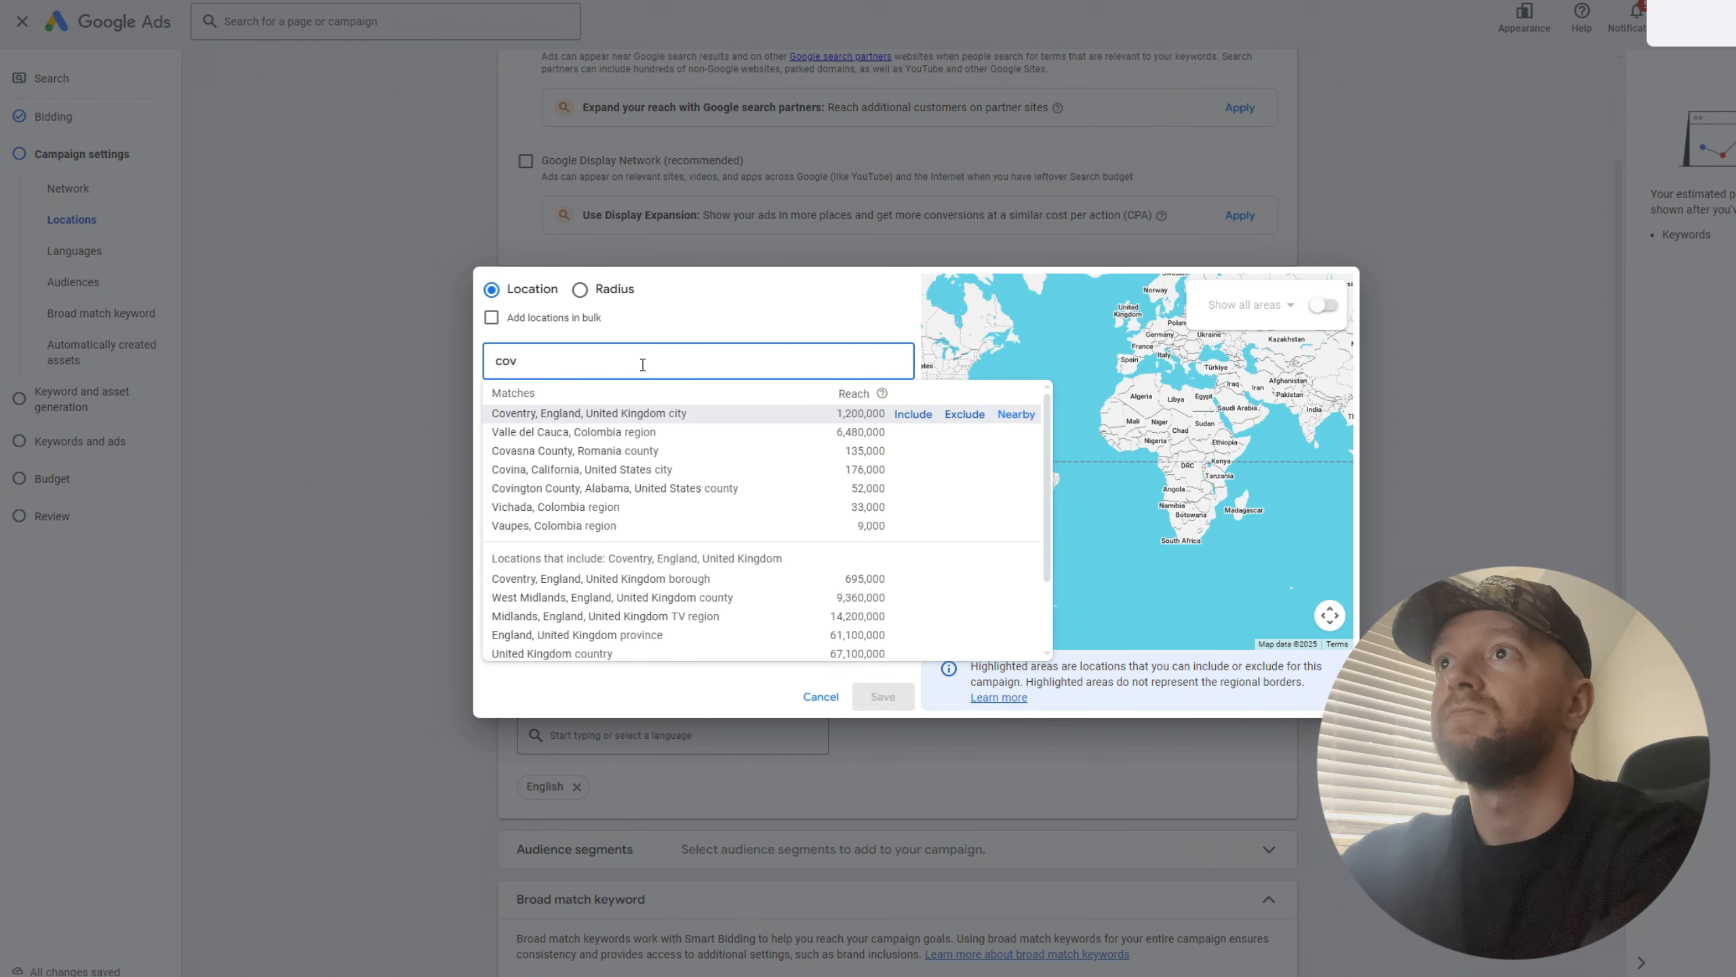
{"action": "type", "text": "entry"}
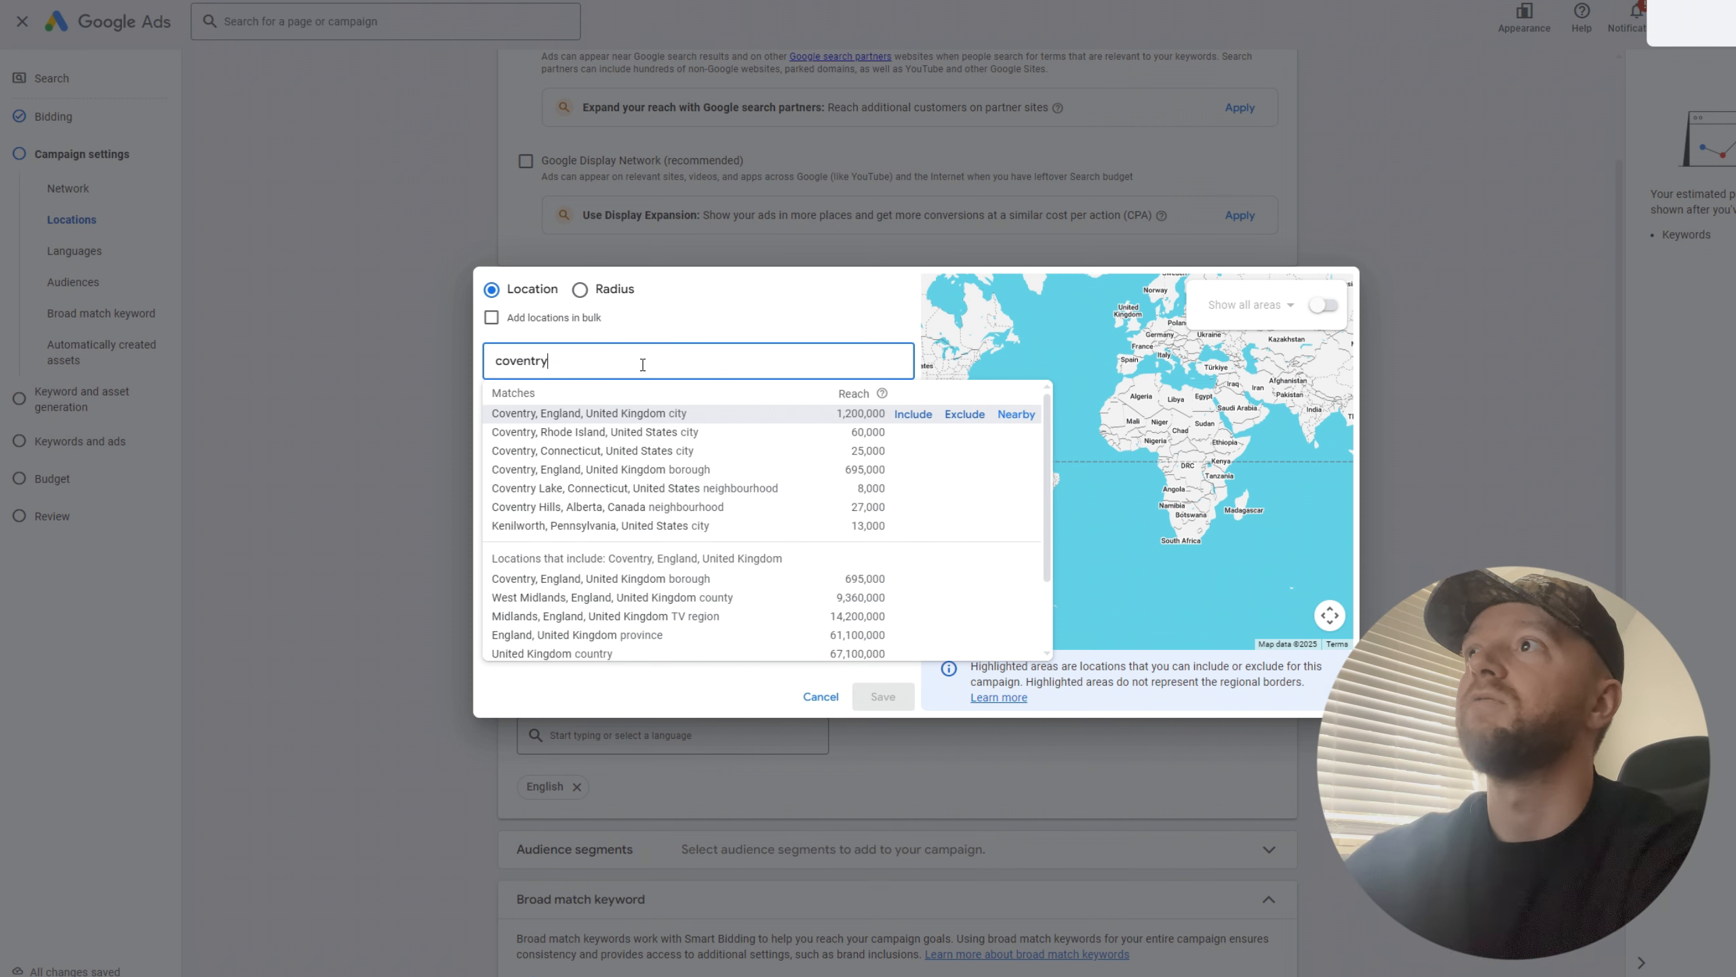
{"action": "left_click", "coordinate": [914, 415]}
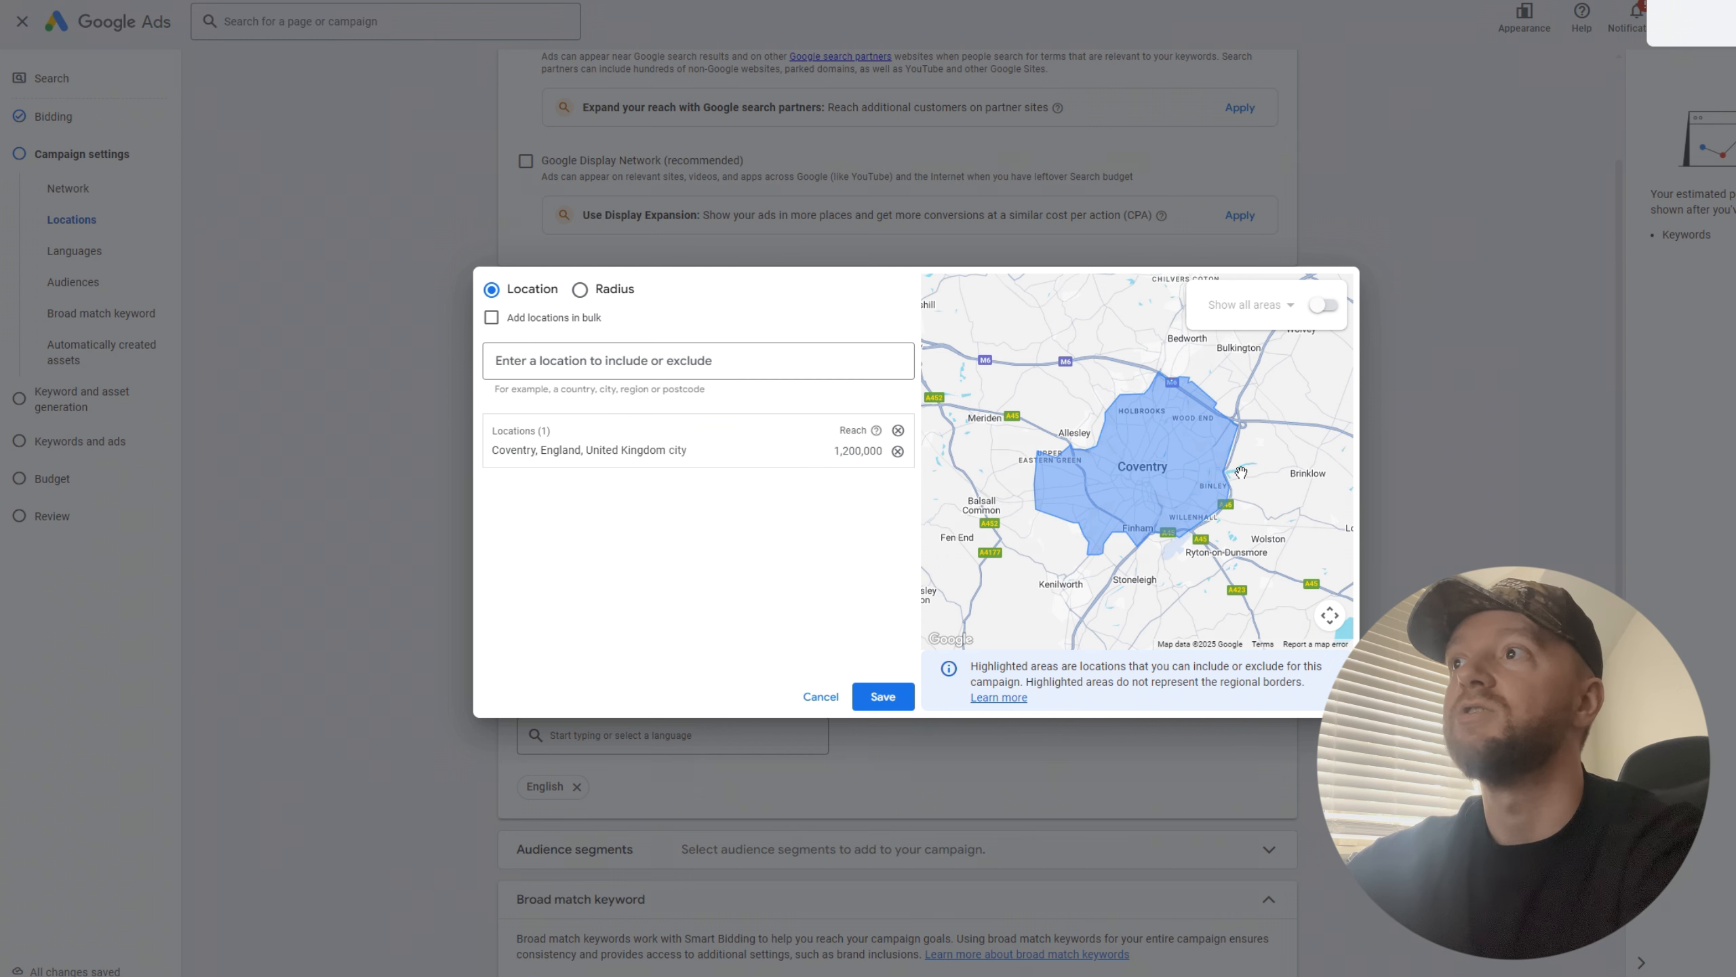
{"action": "left_click", "coordinate": [898, 451]}
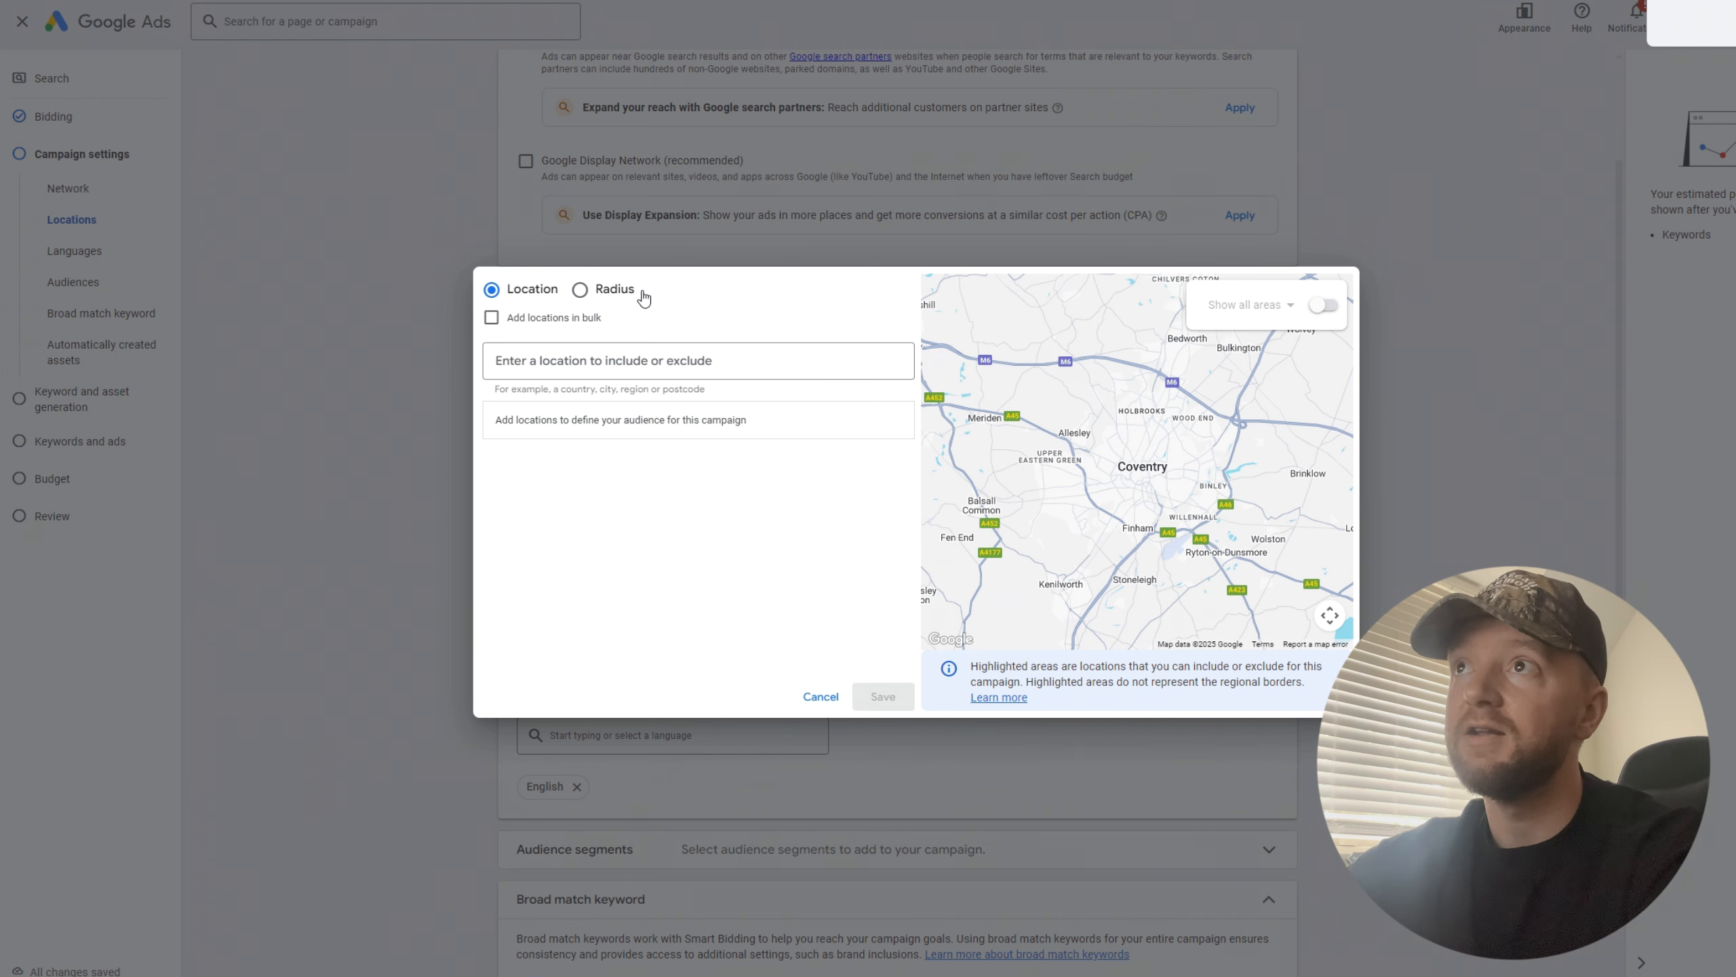
Switch to radius targeting and set the radius to 15 mi.
{"action": "left_click", "coordinate": [580, 290]}
{"action": "left_click", "coordinate": [681, 358]}
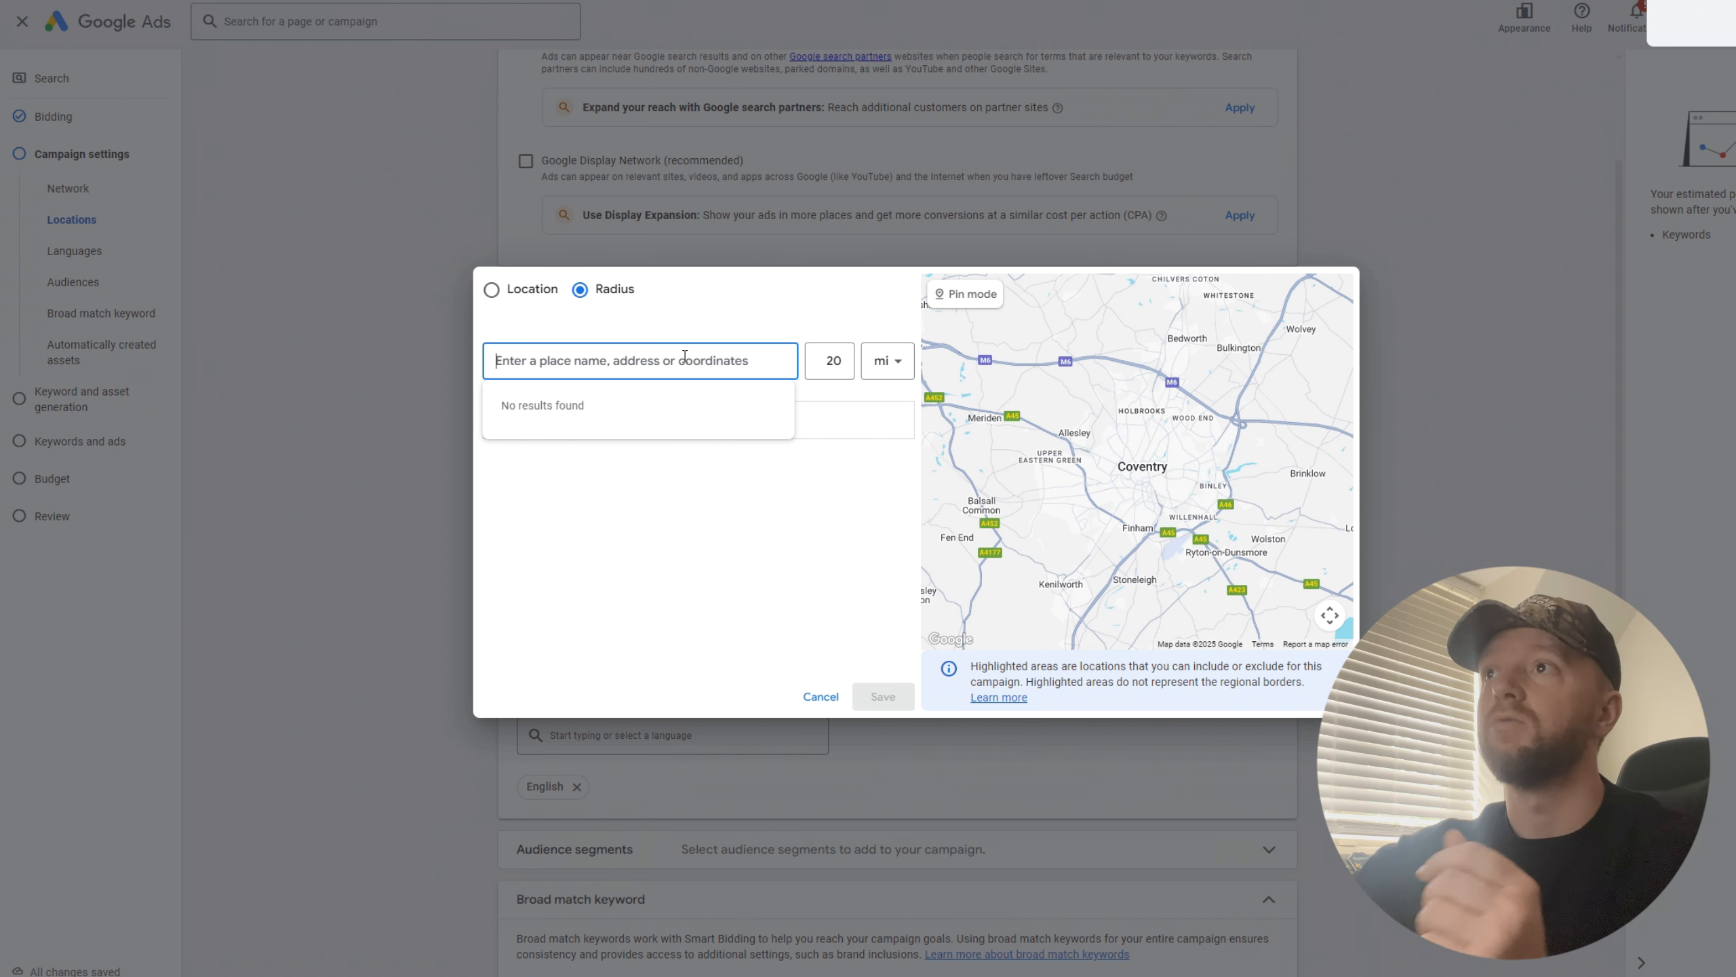
{"action": "double_click", "coordinate": [842, 356]}
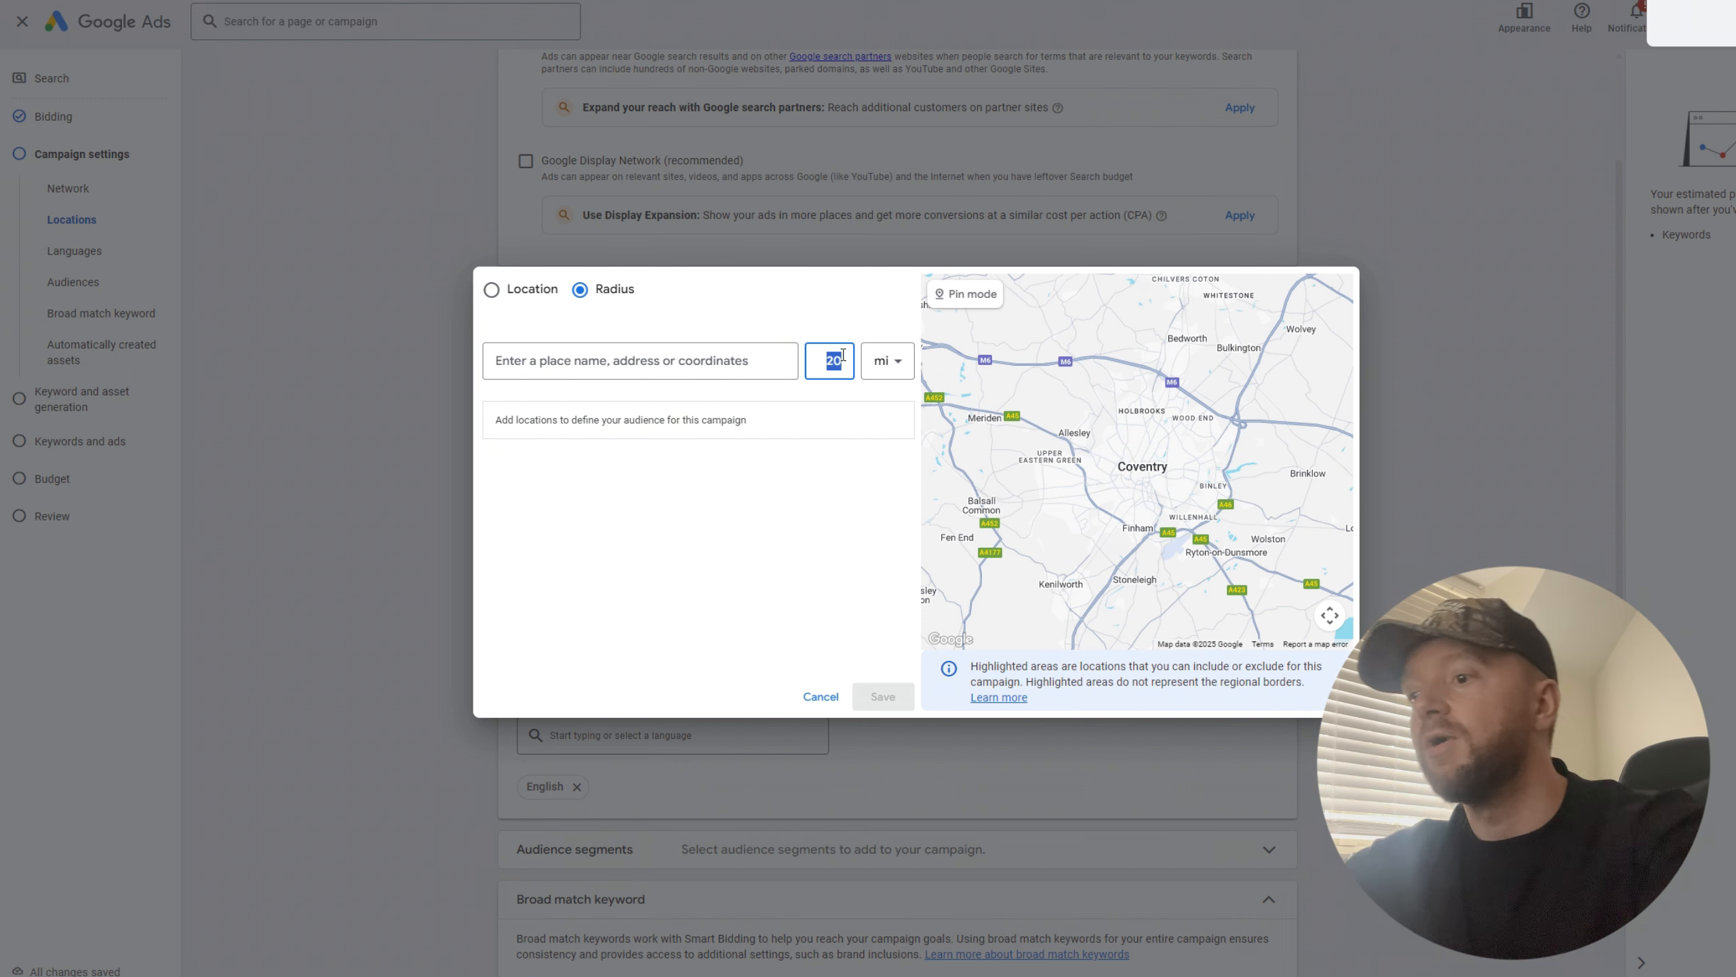
{"action": "type", "text": "15"}
Include Coventry, England, as the centre of the radius and save the location targeting.
{"action": "left_click", "coordinate": [596, 355]}
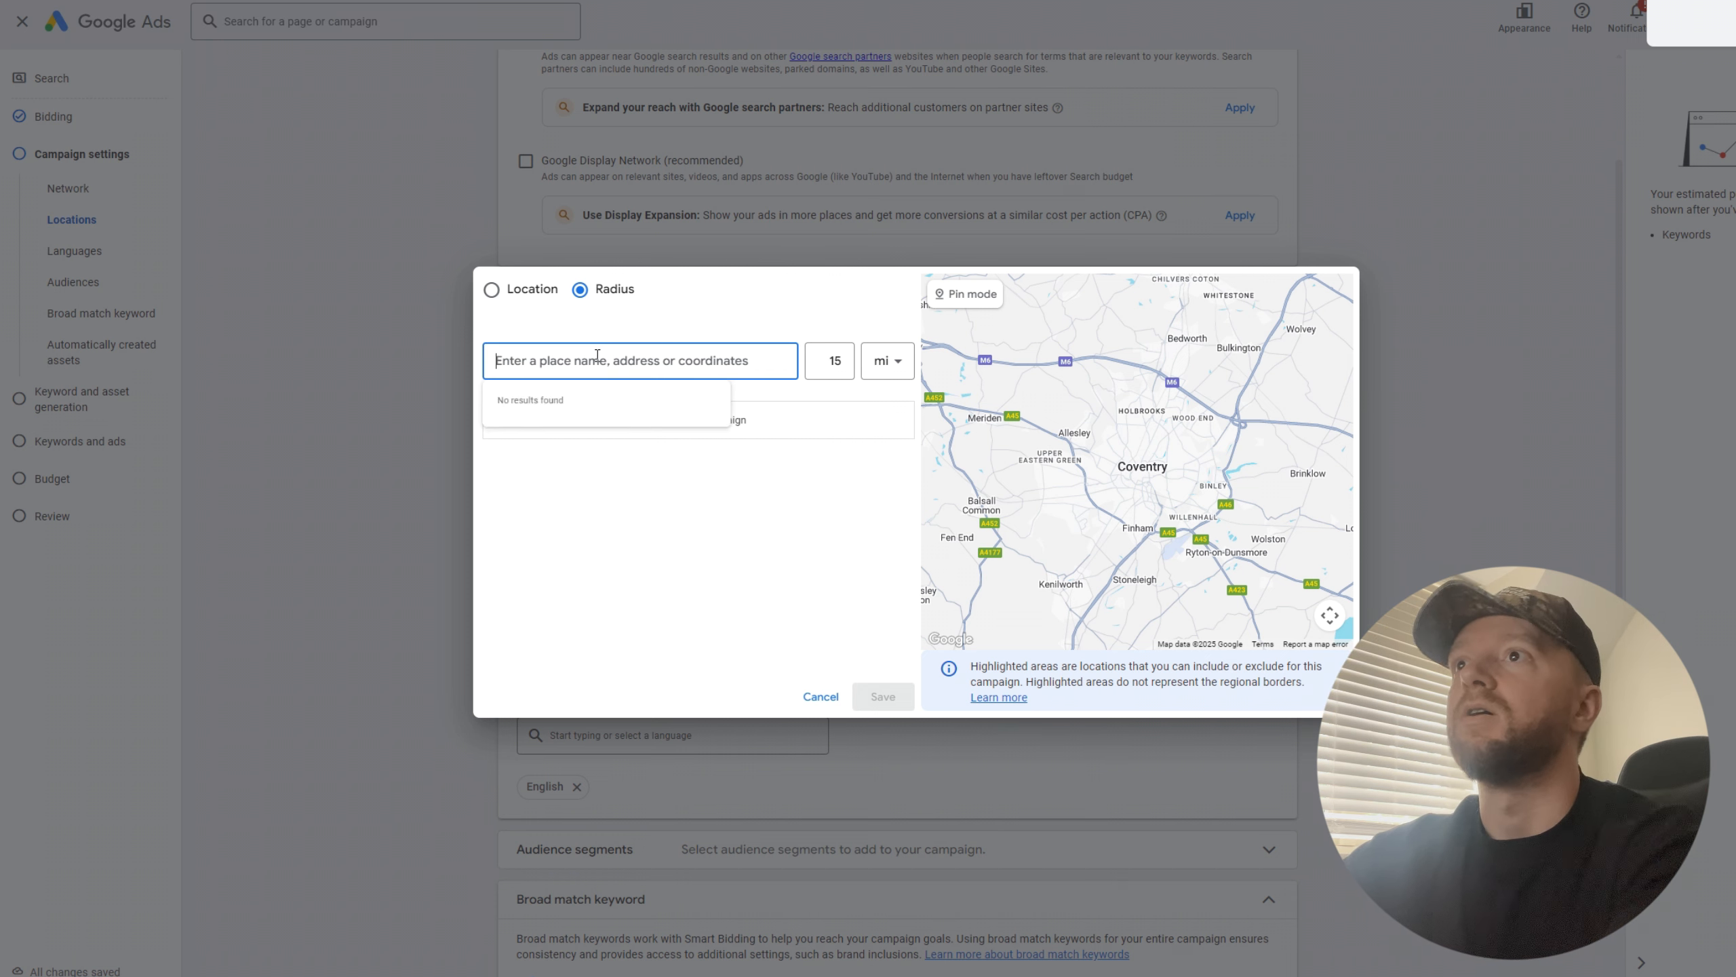
{"action": "type", "text": "coventry"}
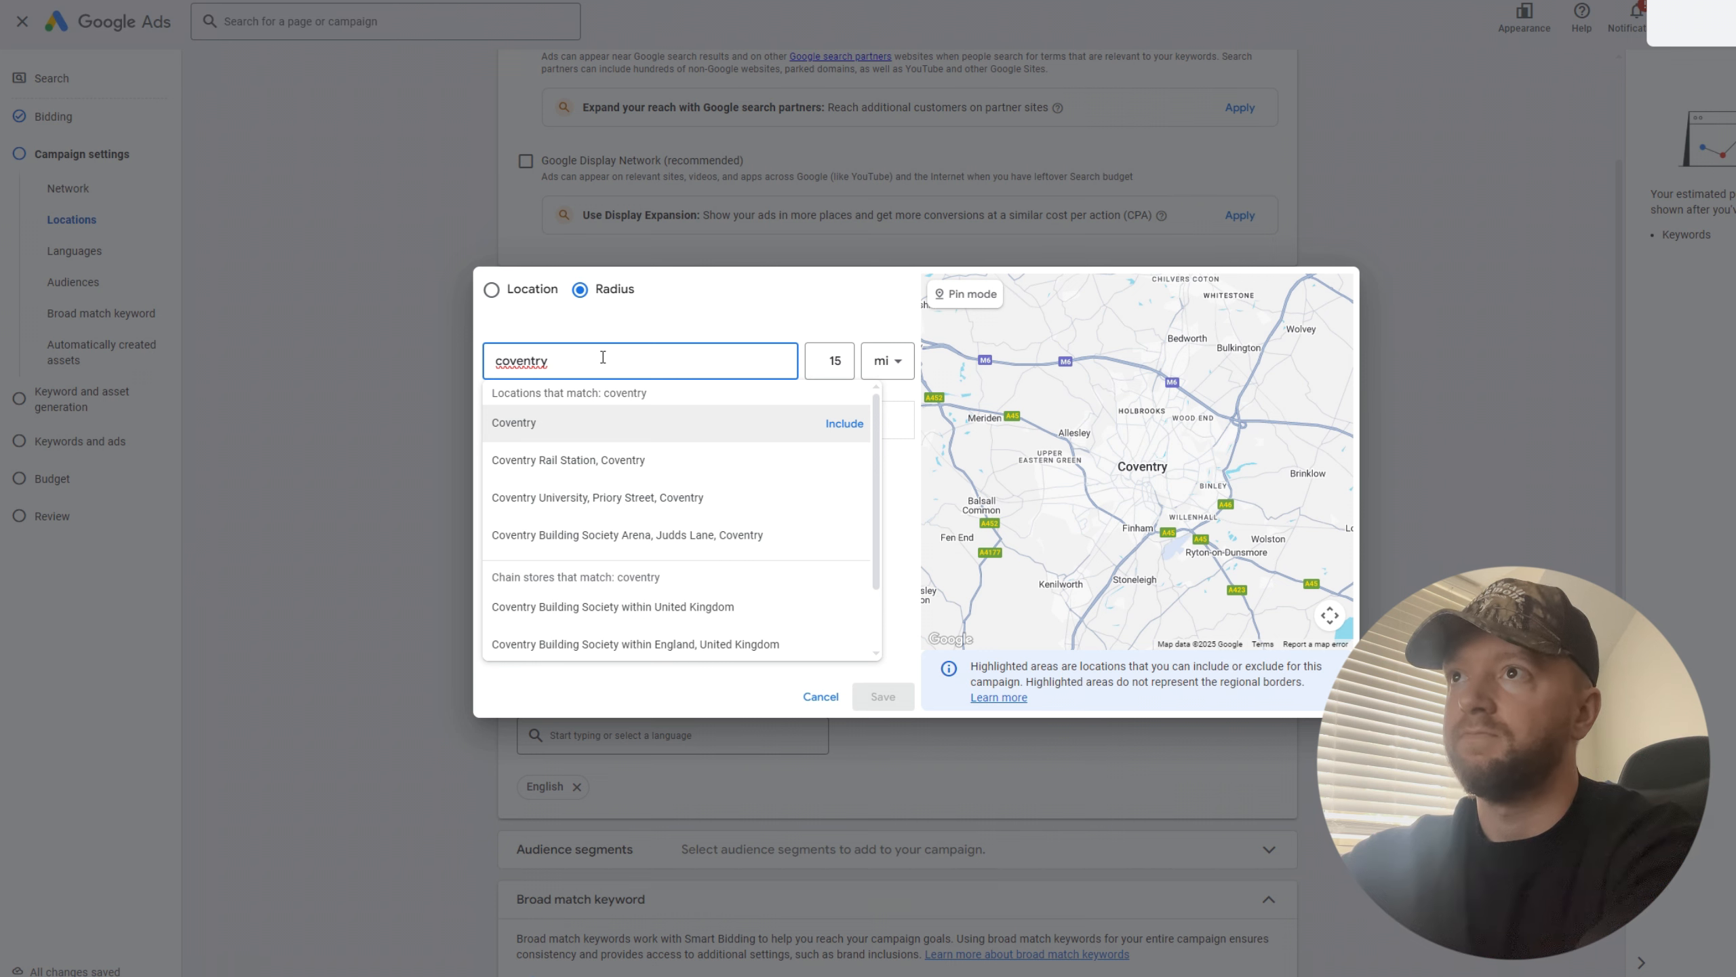
{"action": "type", "text": " ew"}
{"action": "key", "text": "BackSpace"}
{"action": "key", "text": "BackSpace"}
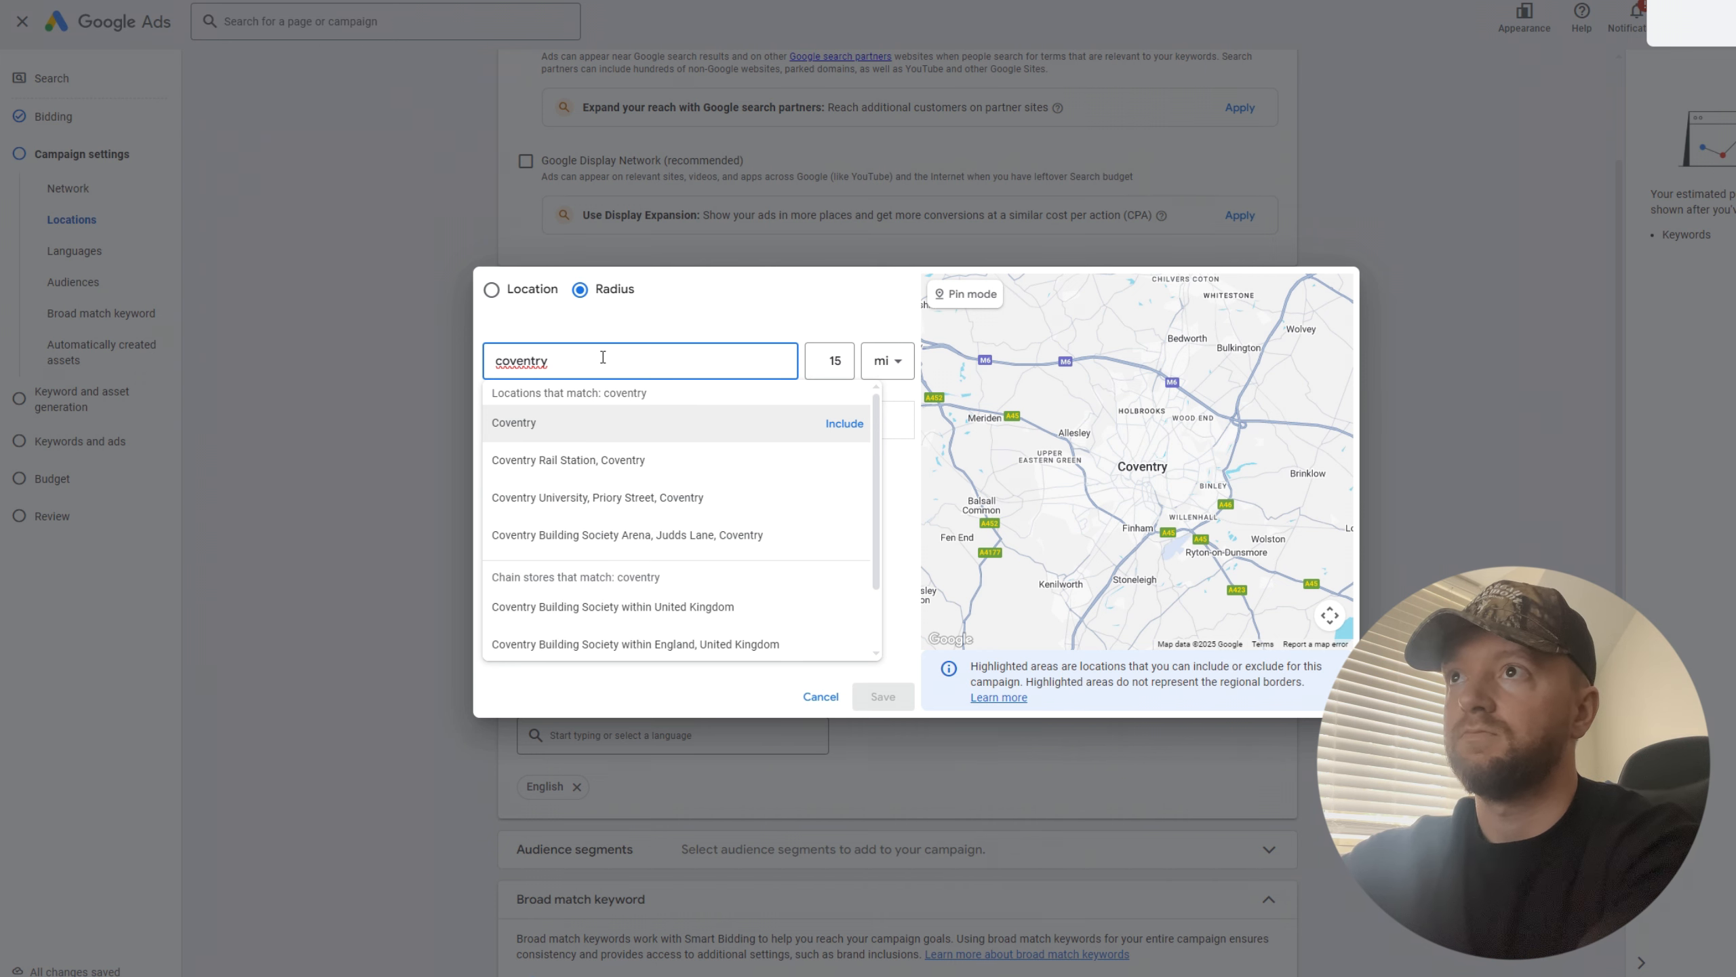
{"action": "type", "text": "en"}
{"action": "left_click", "coordinate": [845, 422]}
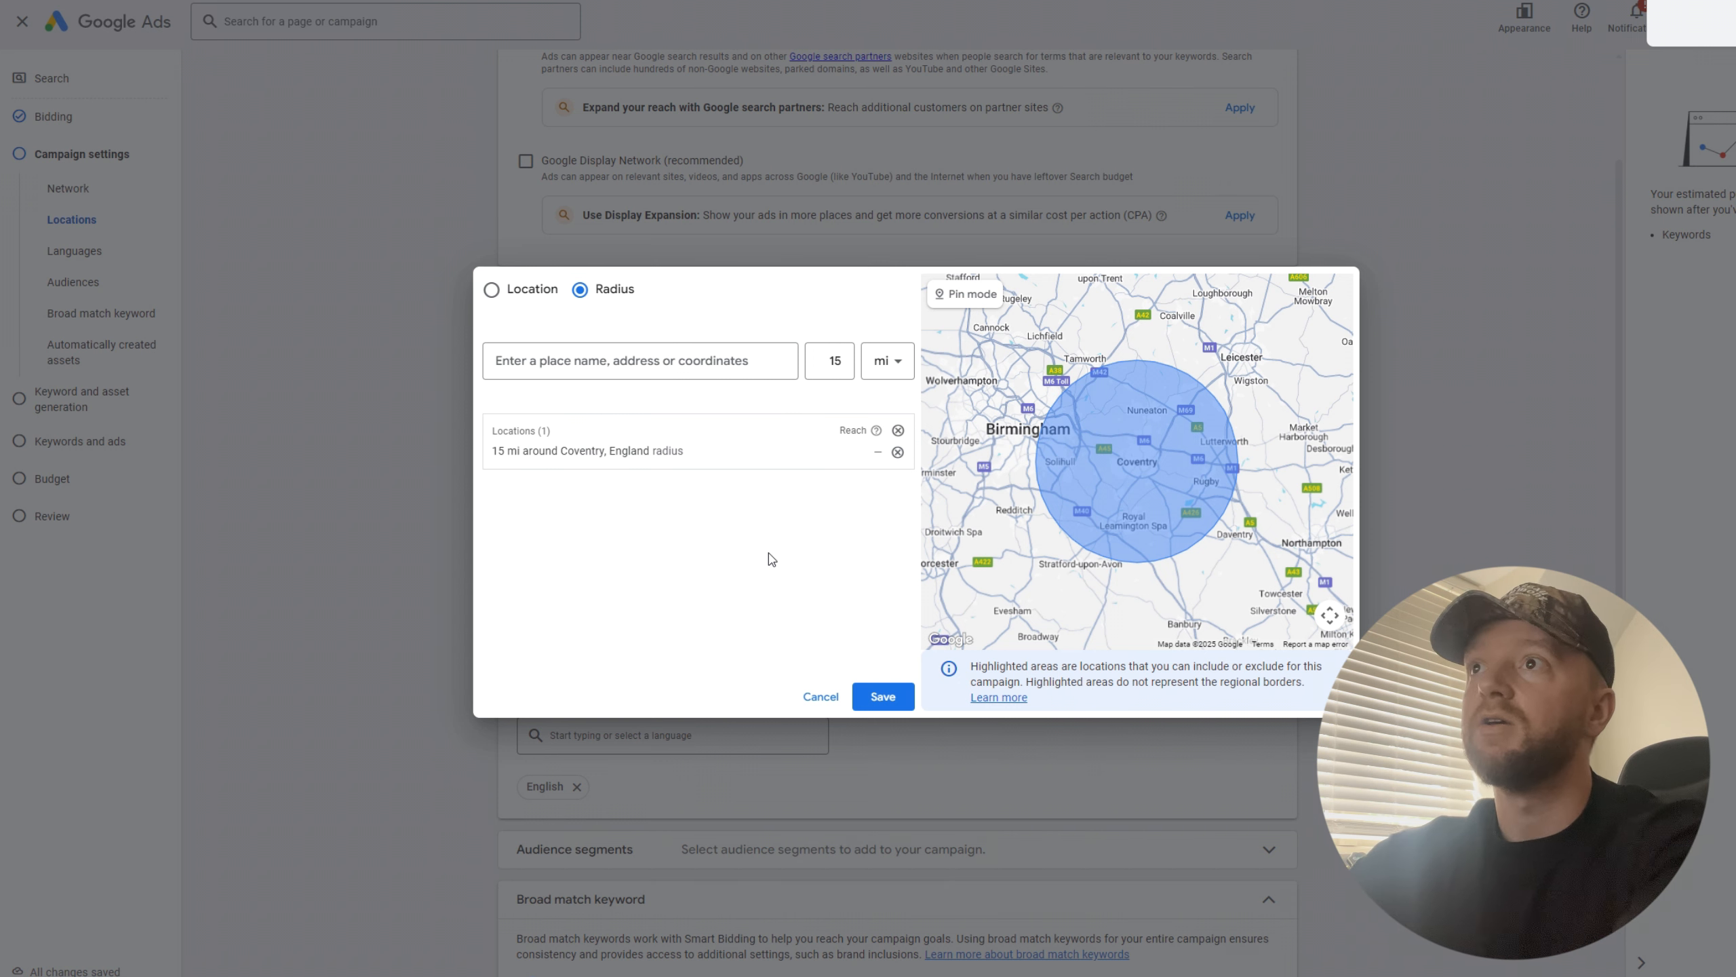
{"action": "left_click", "coordinate": [884, 697]}
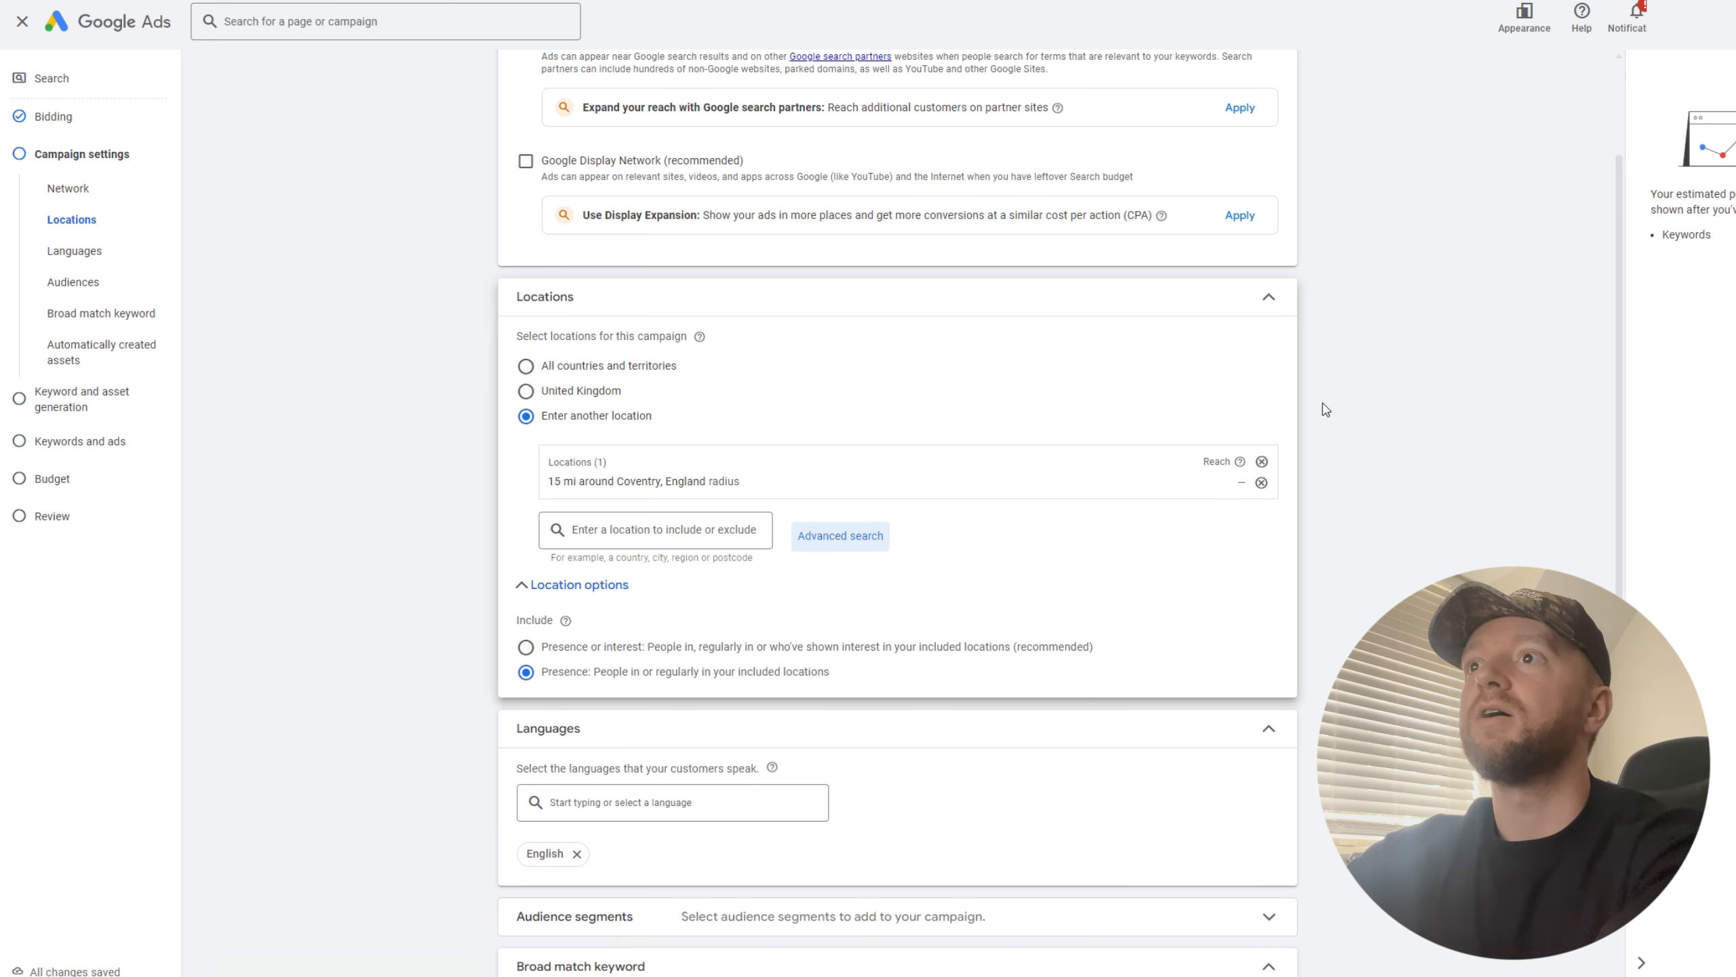
Select the Interior Design audience segment and deselect it again.
{"action": "scroll", "coordinate": [1325, 409], "scroll_direction": "down", "scroll_amount": 5}
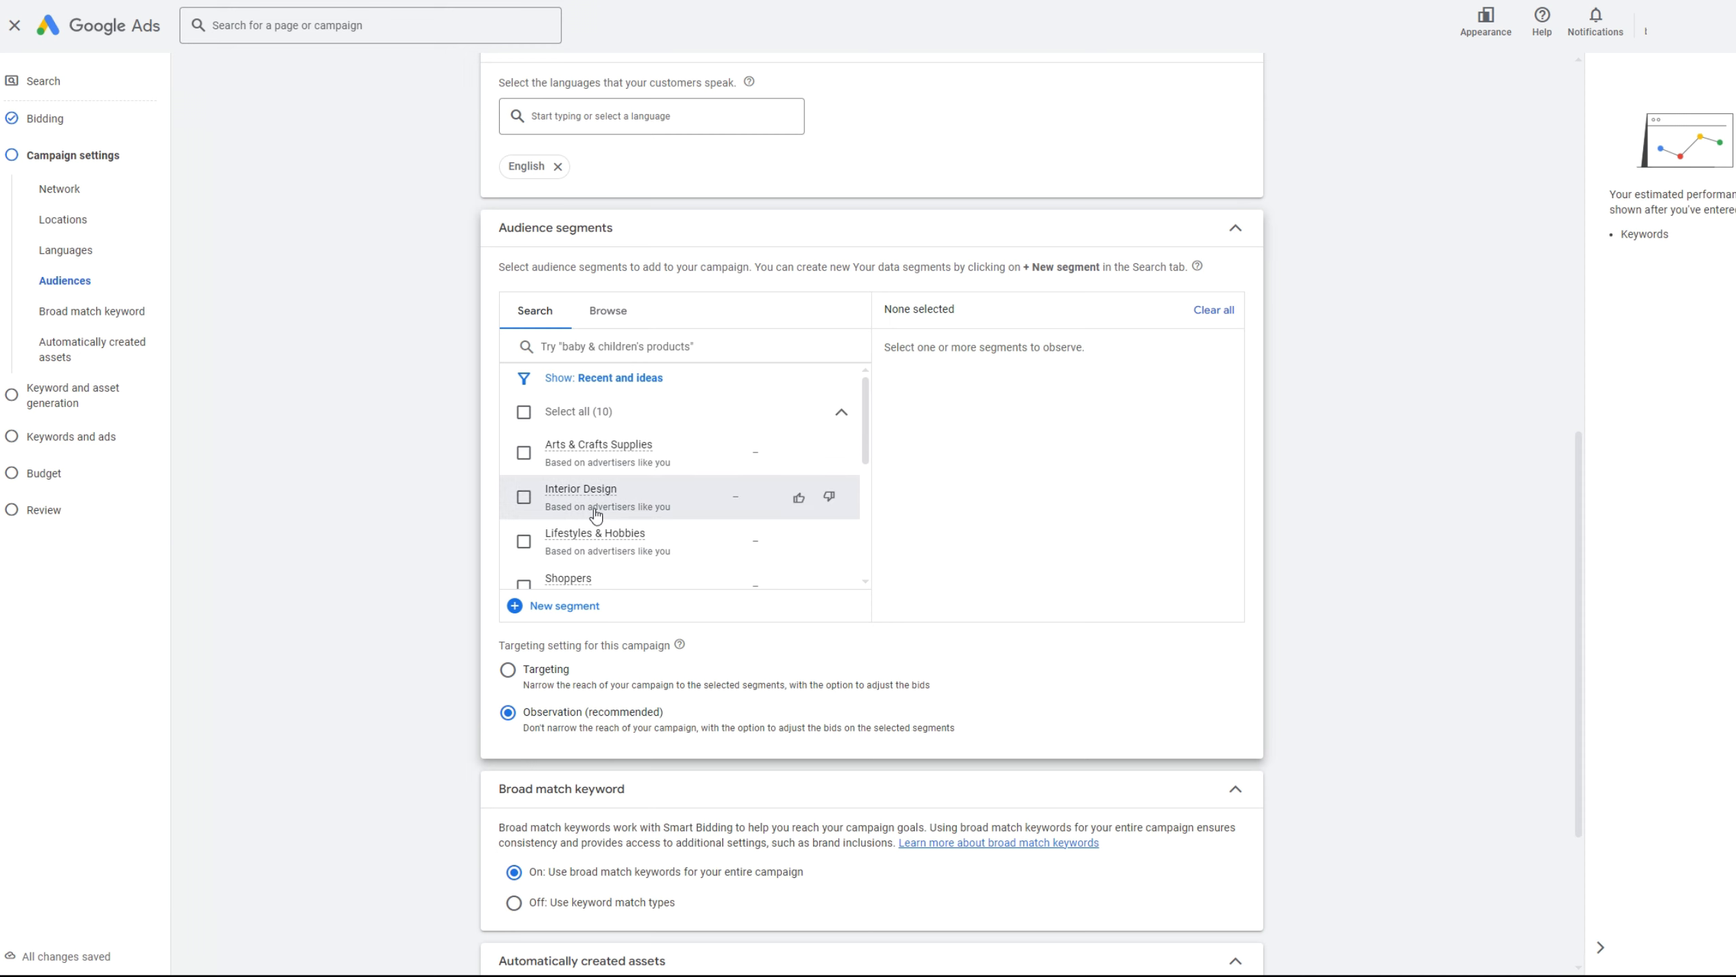
{"action": "left_click", "coordinate": [524, 499]}
{"action": "left_click", "coordinate": [525, 498]}
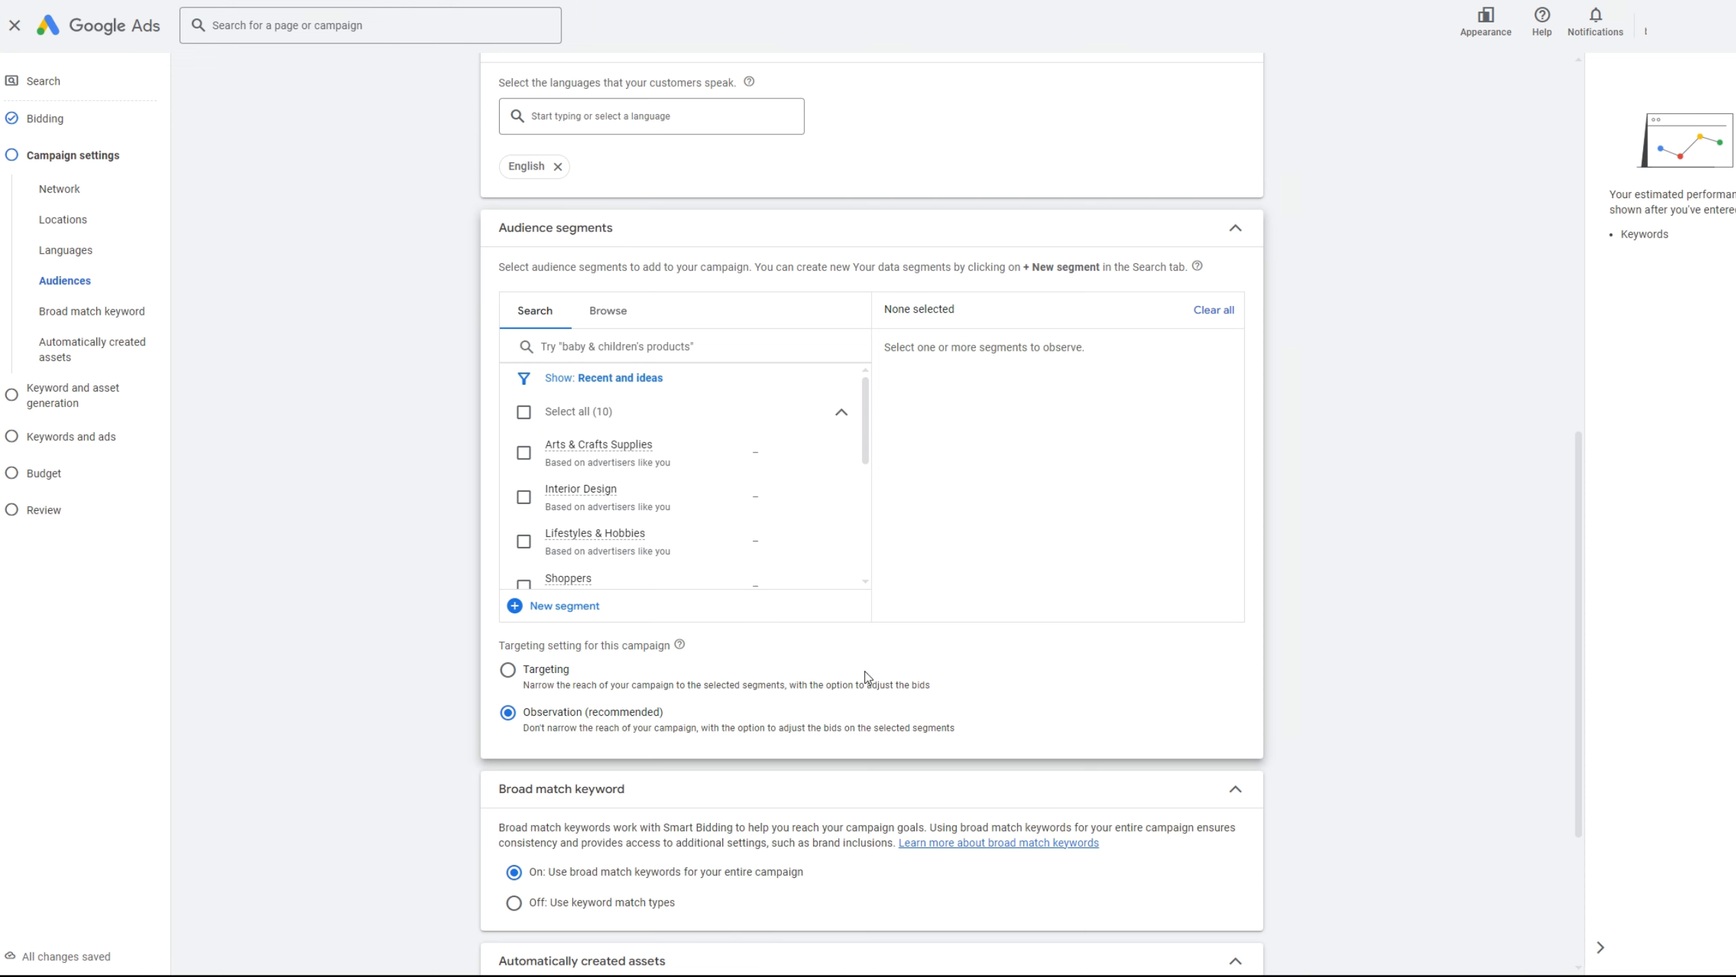
Search the audience segments for "car detailing" and look through the suggested in-market segments.
{"action": "scroll", "coordinate": [635, 492], "scroll_direction": "up", "scroll_amount": 3}
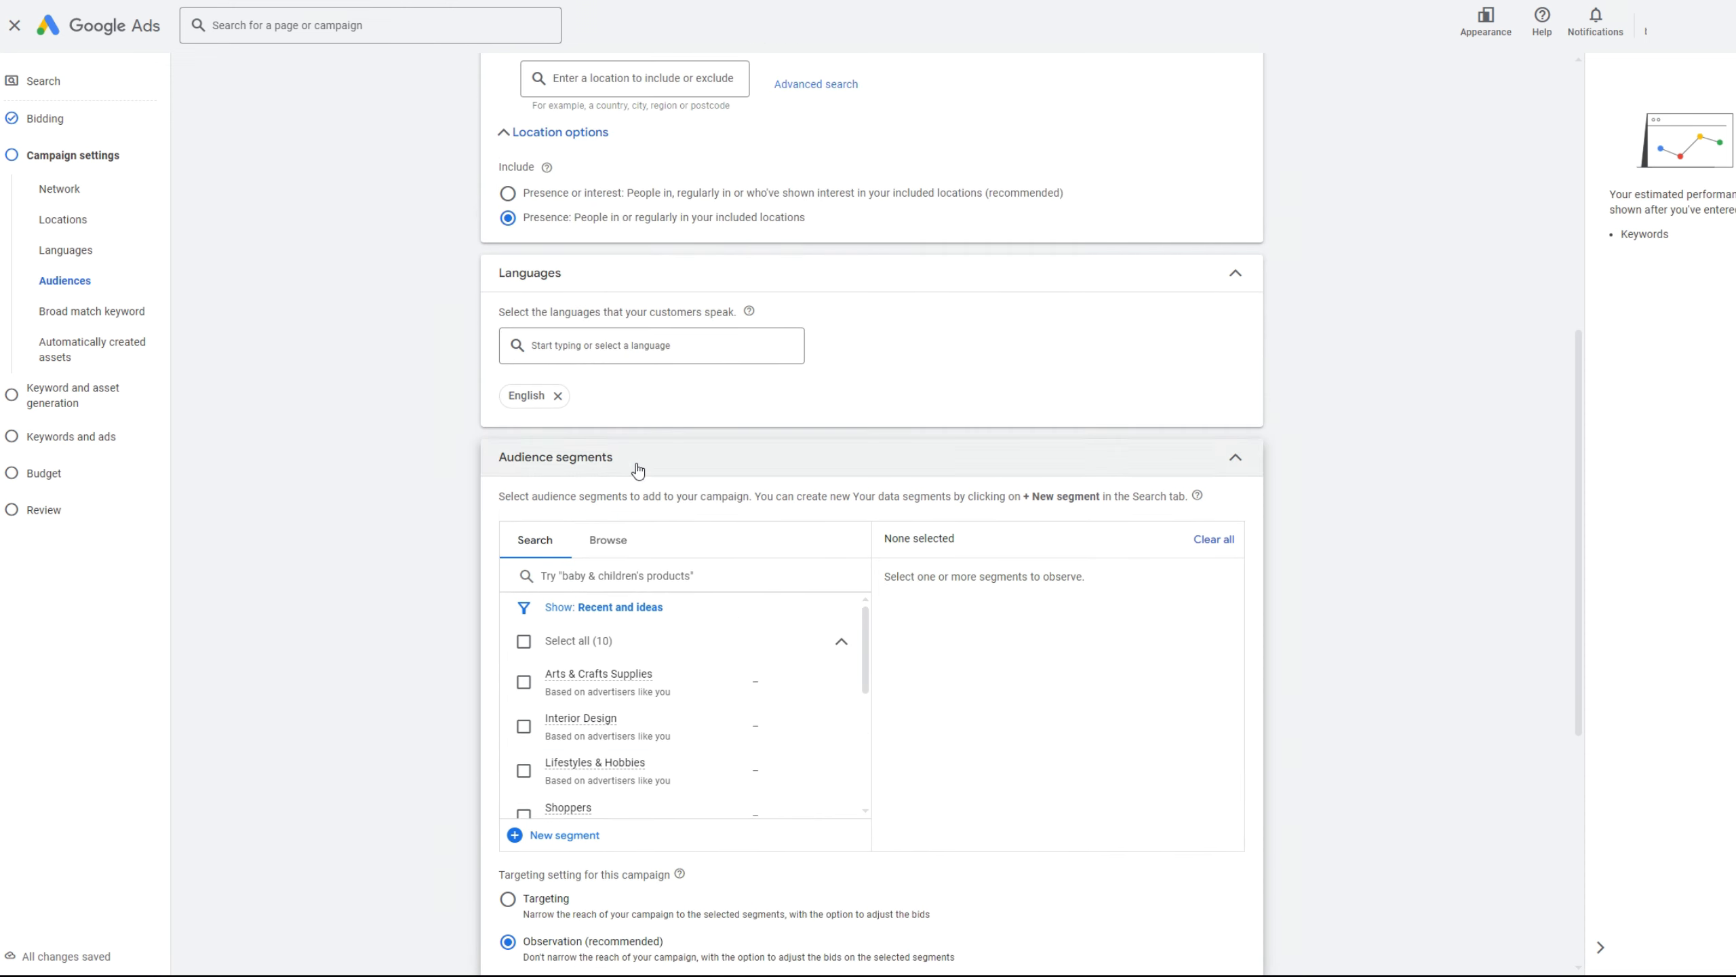
{"action": "scroll", "coordinate": [1053, 548], "scroll_direction": "down", "scroll_amount": 2}
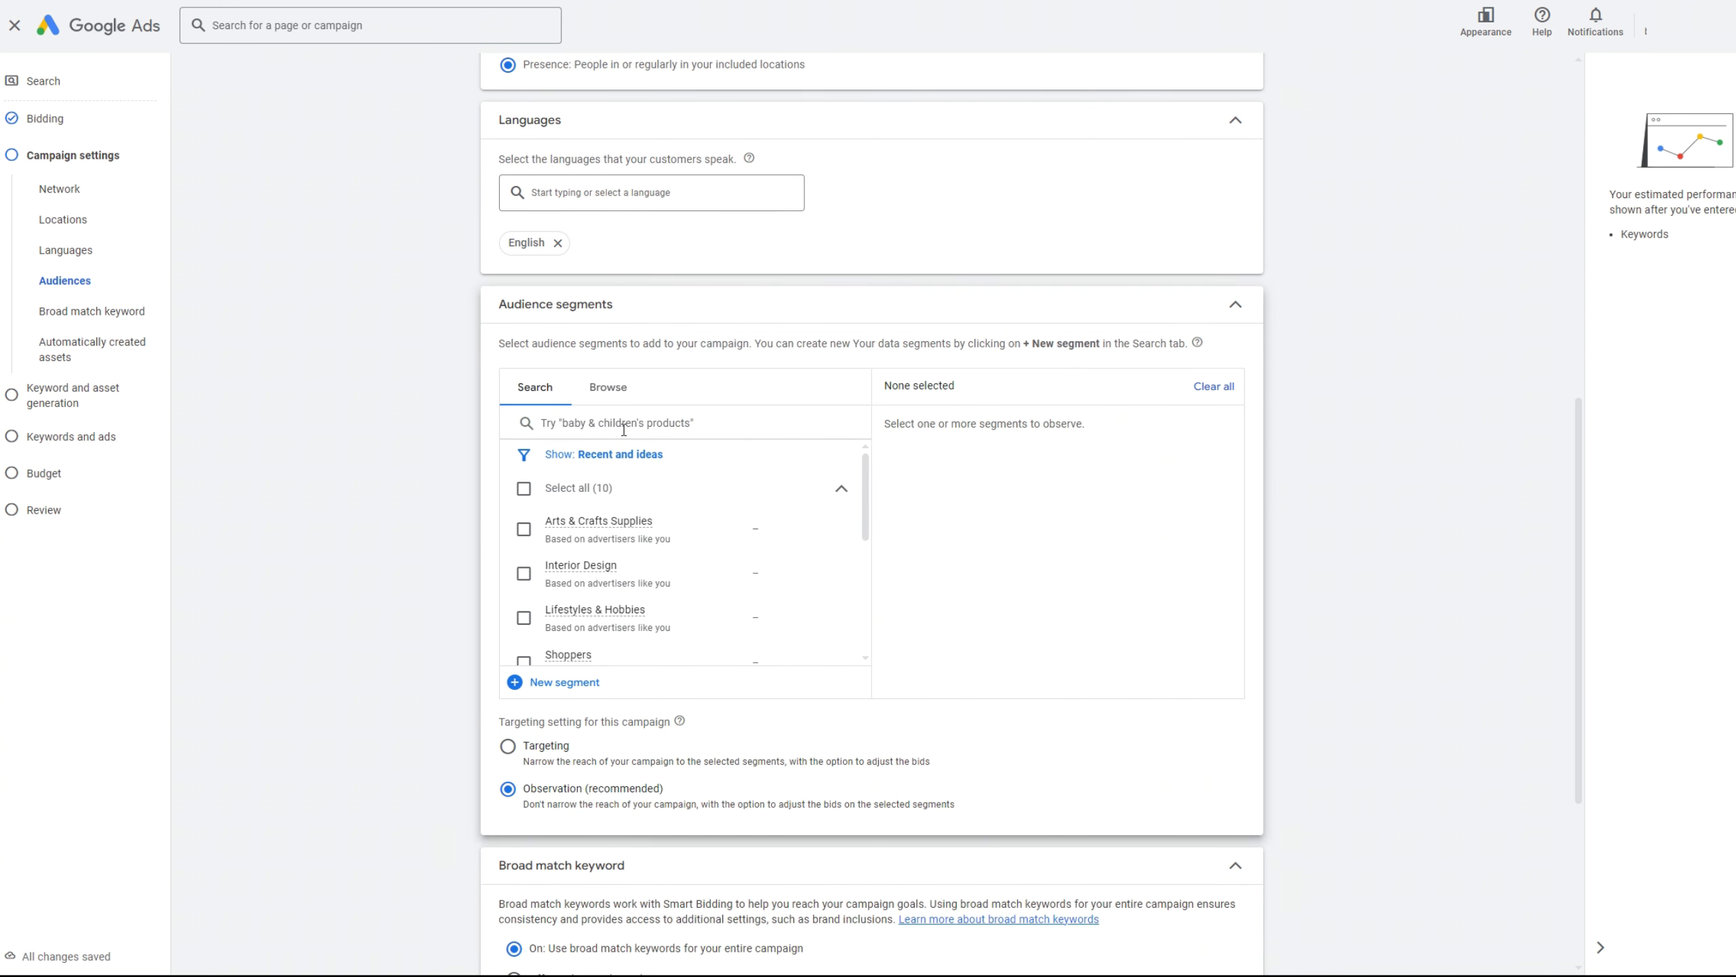
{"action": "left_click", "coordinate": [623, 428]}
{"action": "type", "text": "car de"}
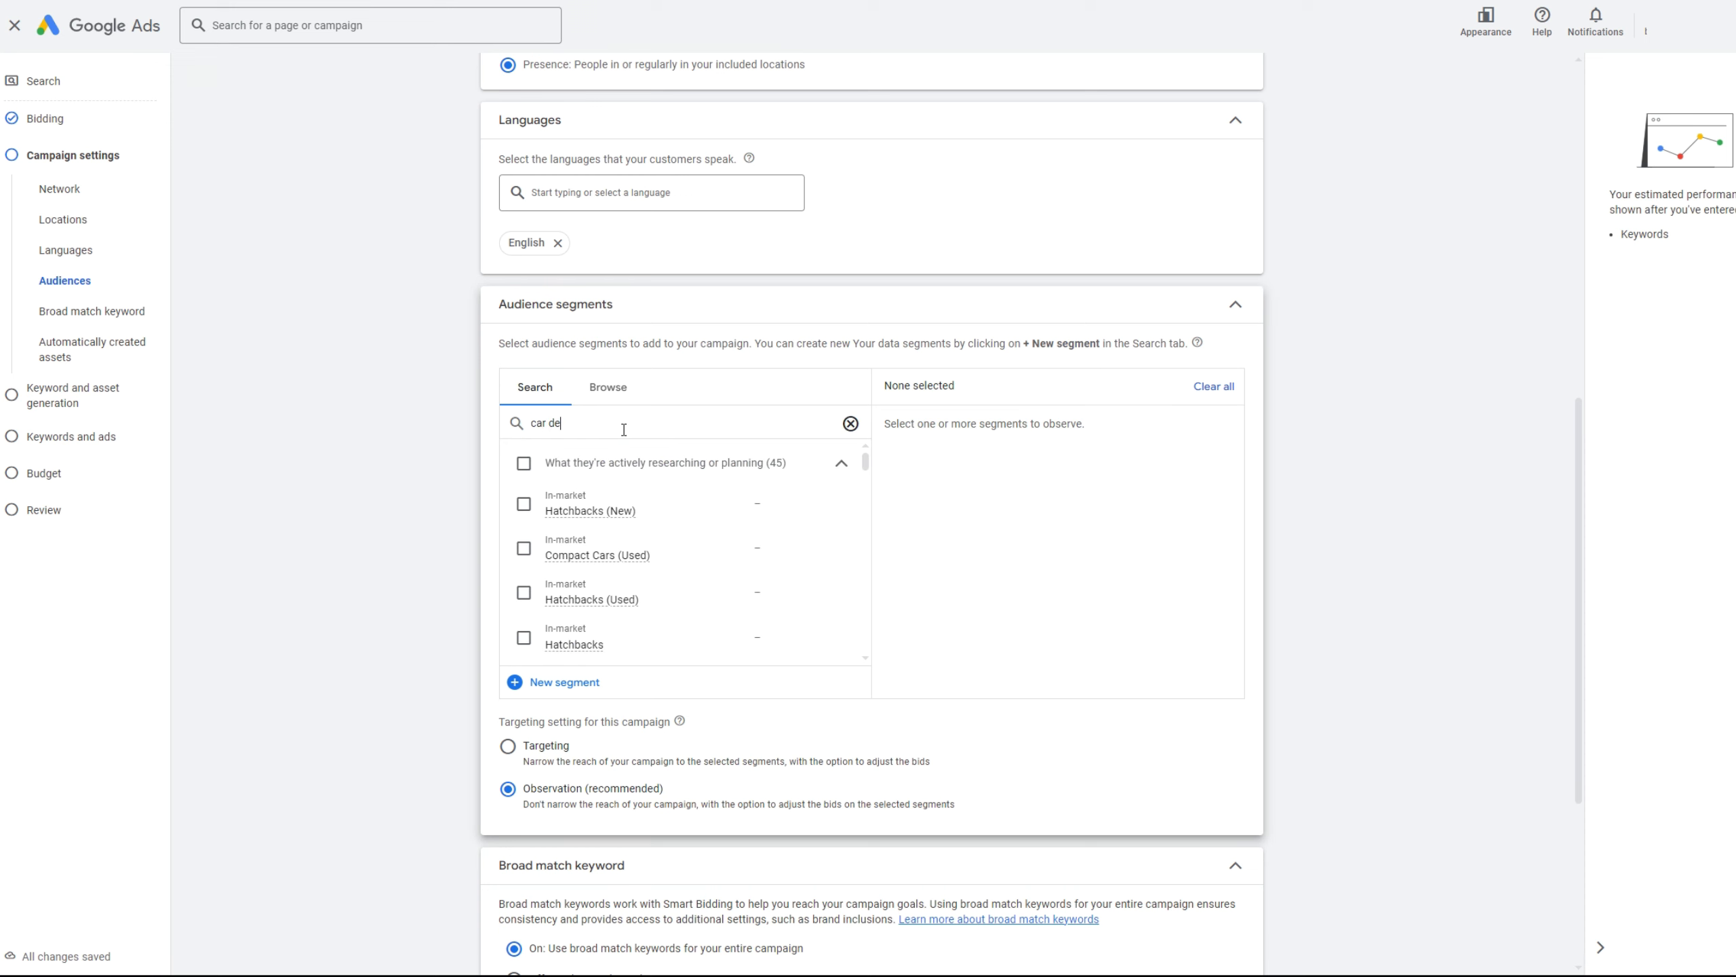
{"action": "type", "text": "tailing"}
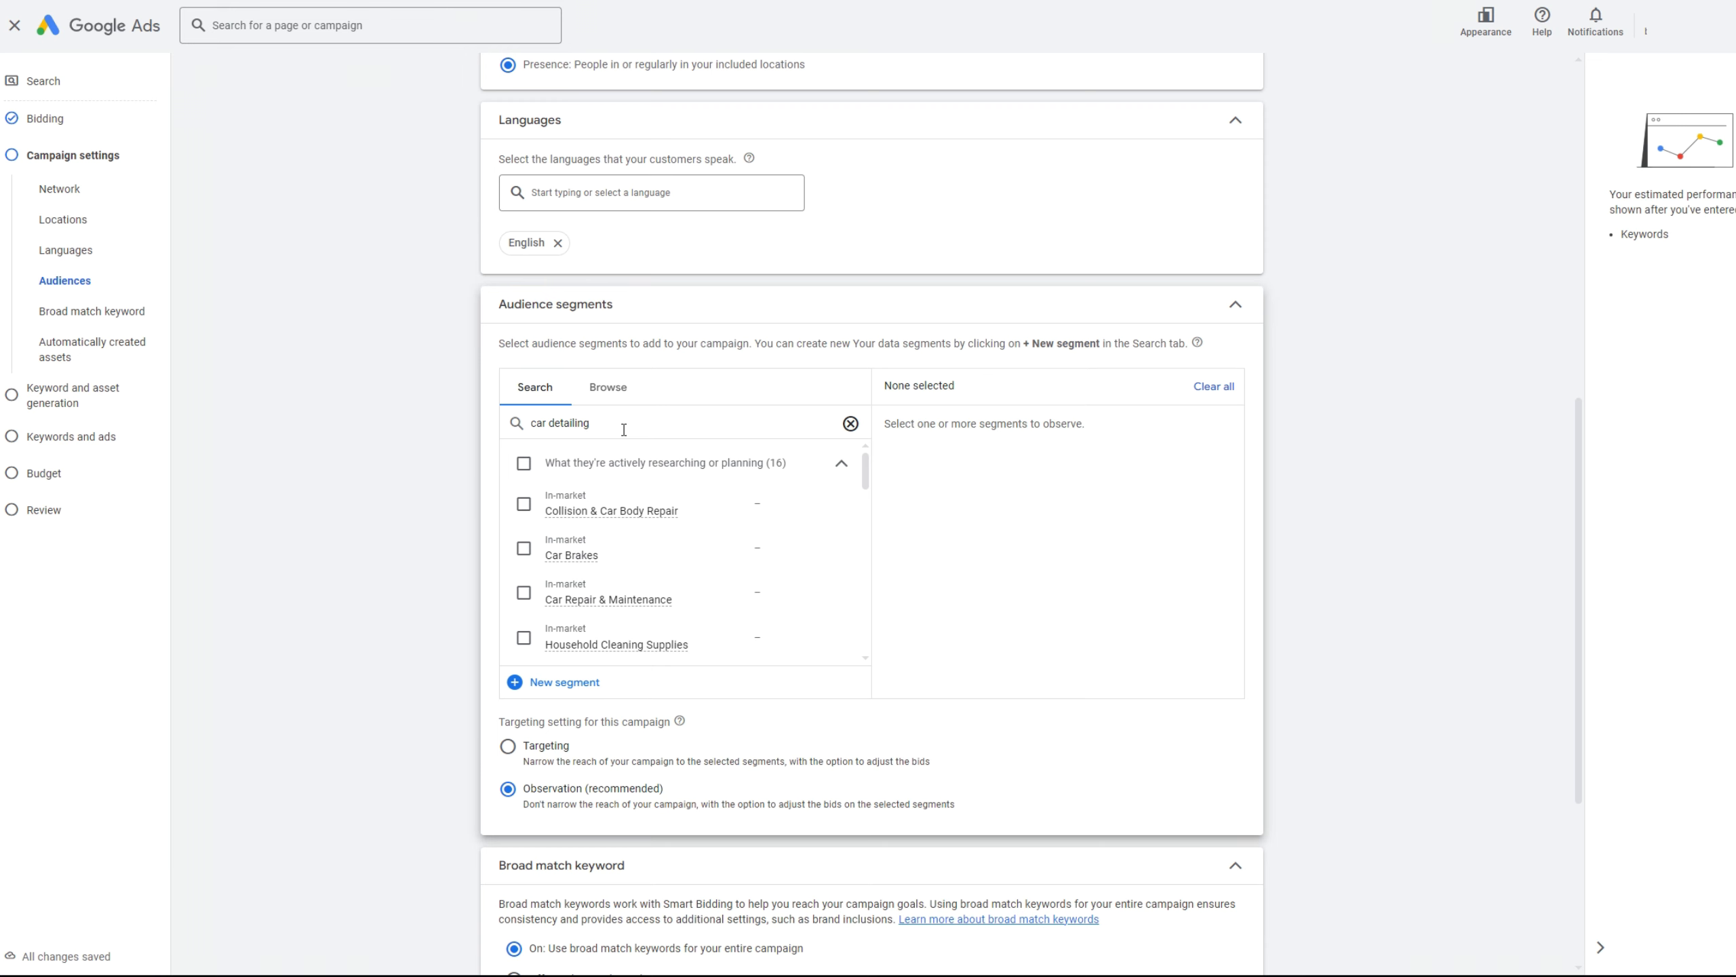
{"action": "key", "text": "BackSpace"}
{"action": "type", "text": "g"}
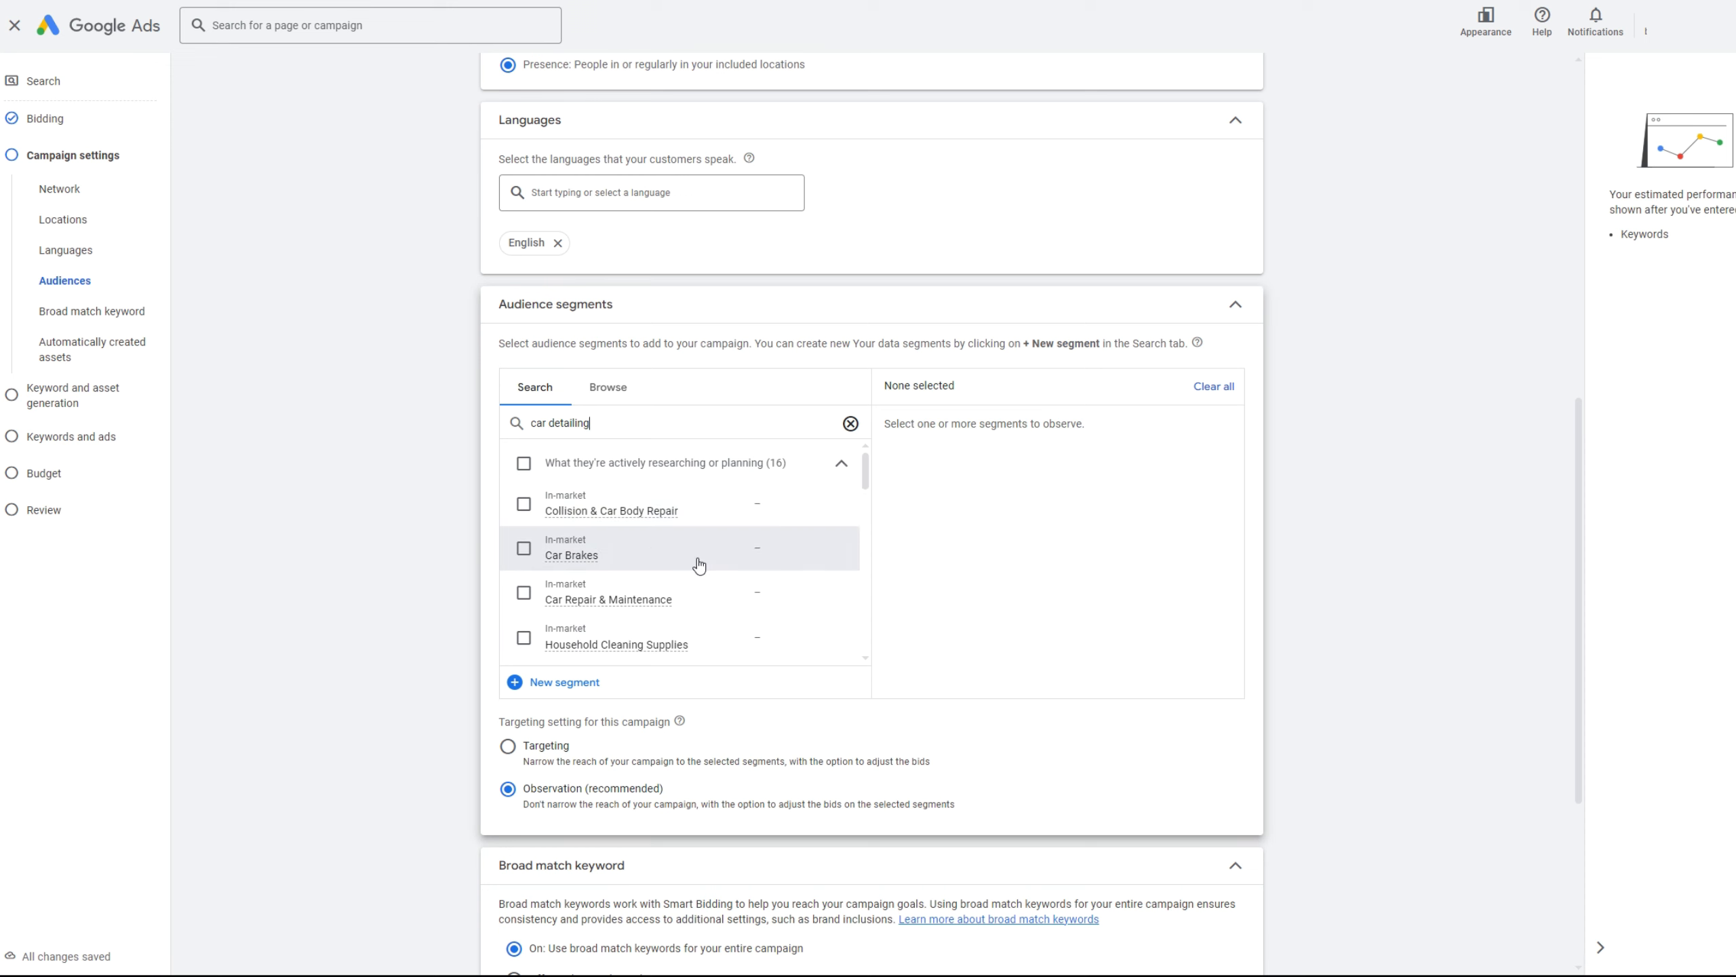
{"action": "scroll", "coordinate": [700, 561], "scroll_direction": "down", "scroll_amount": 3}
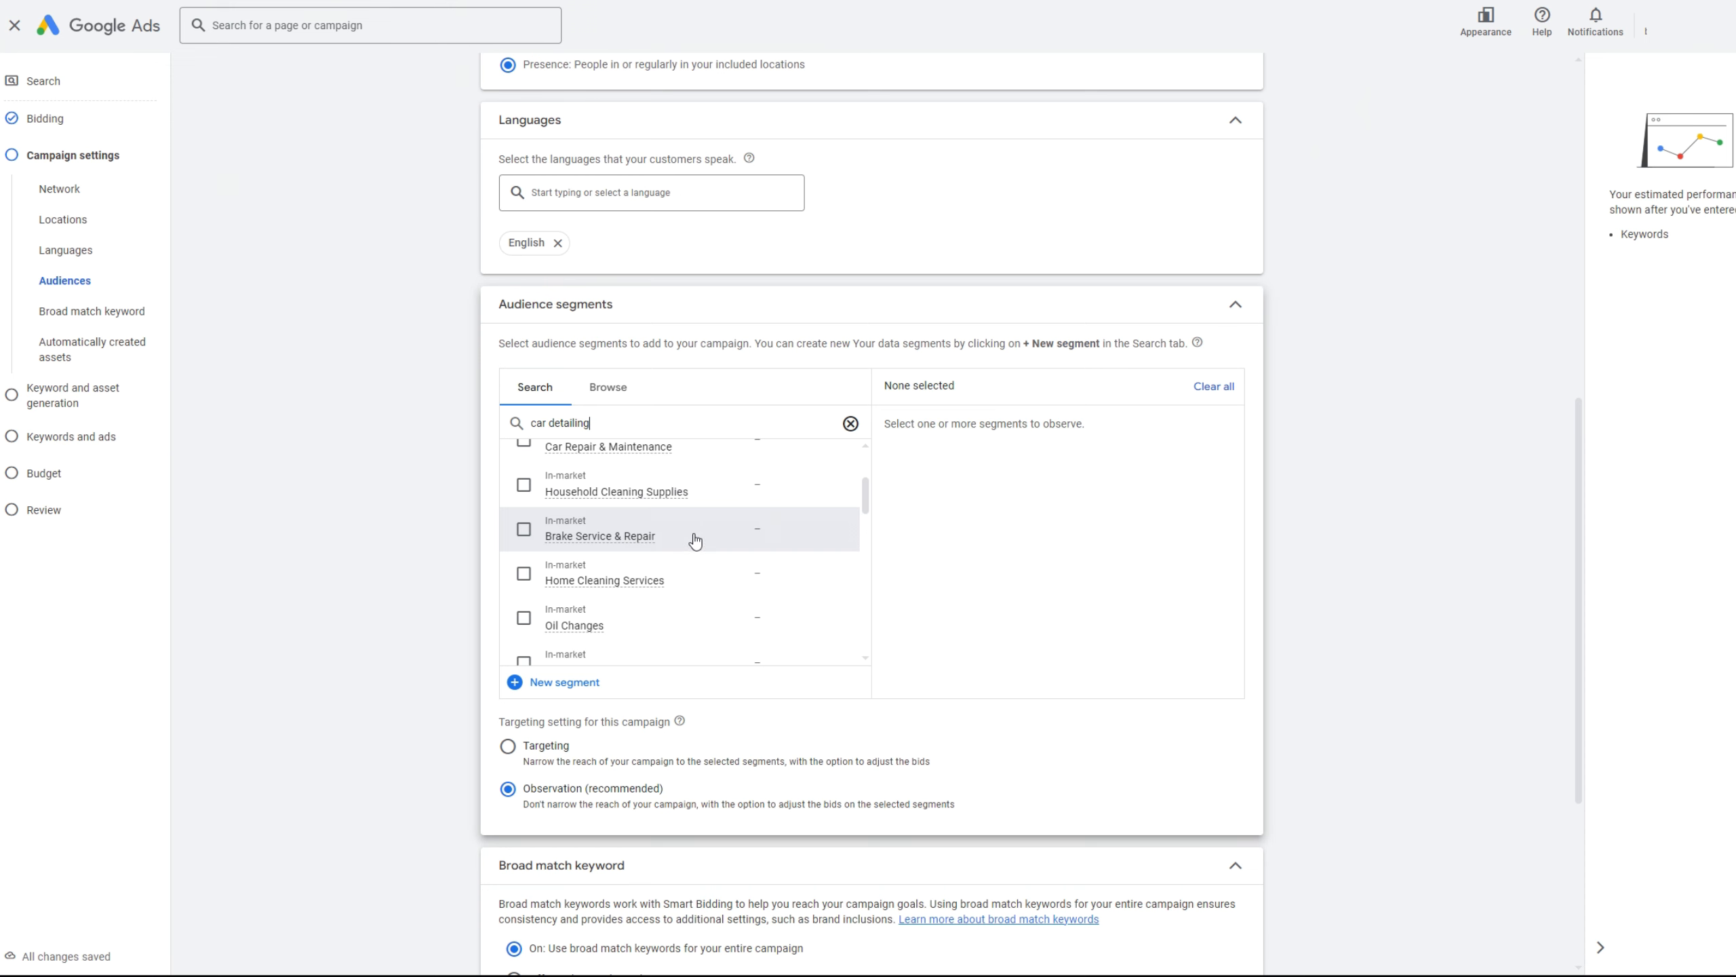
{"action": "left_click_drag", "start_coordinate": [592, 423], "coordinate": [501, 431]}
{"action": "scroll", "coordinate": [711, 568], "scroll_direction": "down", "scroll_amount": 1}
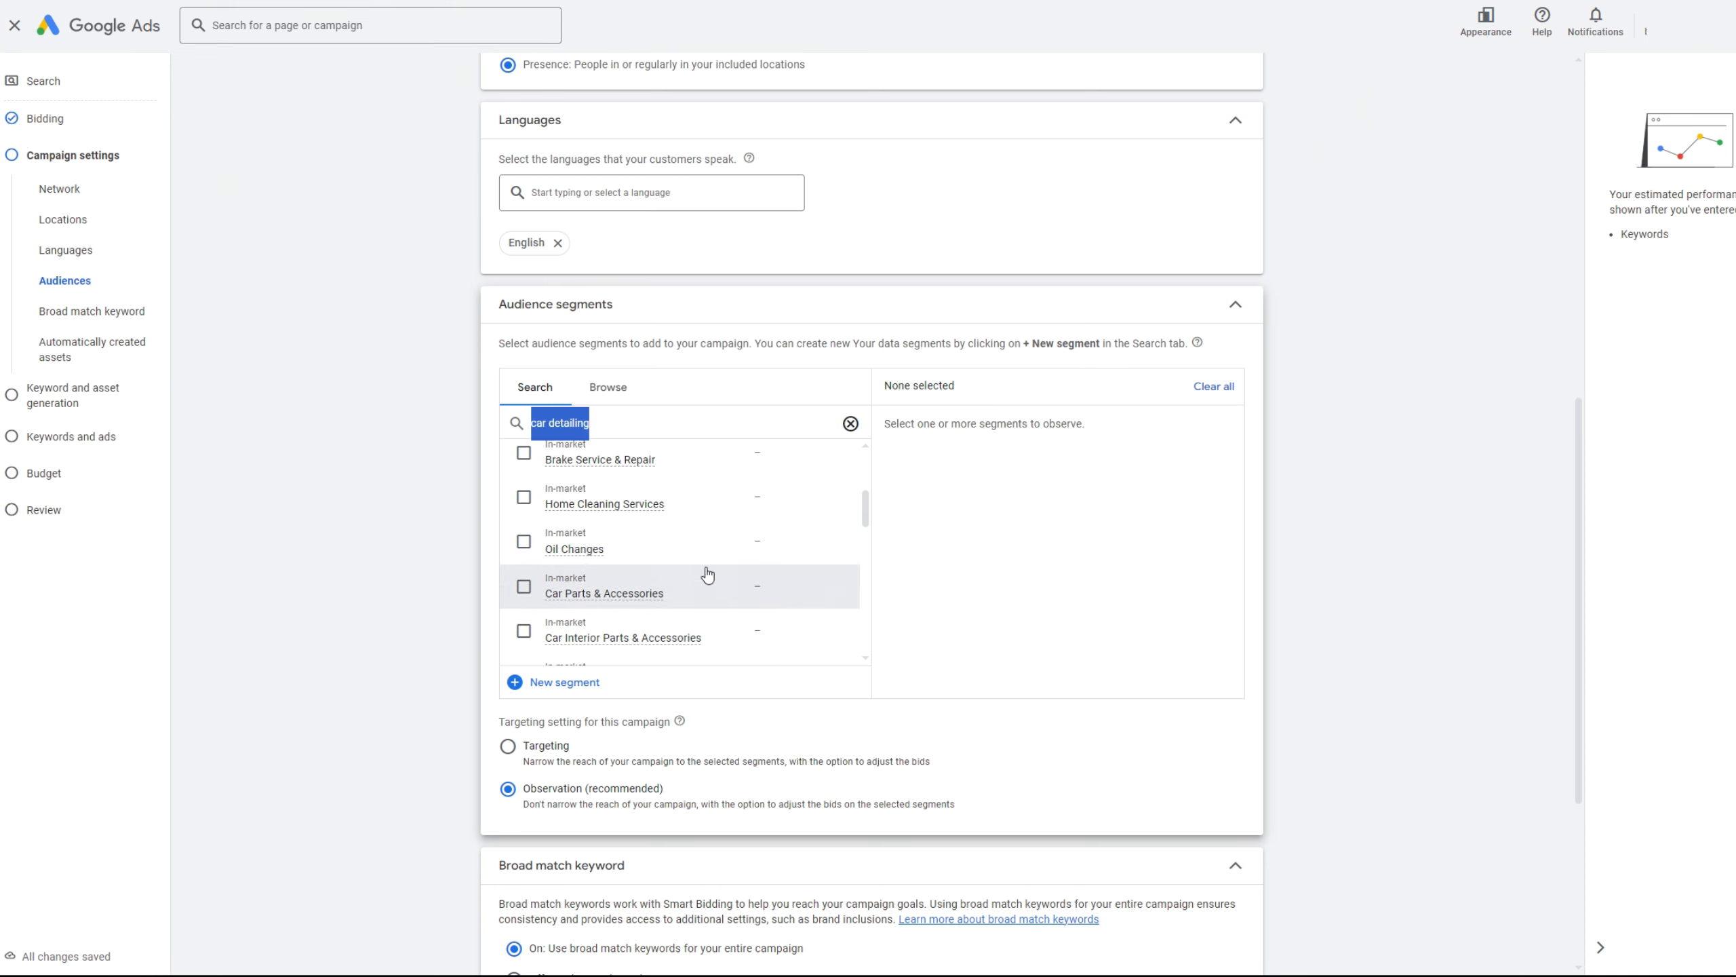
{"action": "scroll", "coordinate": [622, 537], "scroll_direction": "up", "scroll_amount": 3}
{"action": "scroll", "coordinate": [622, 578], "scroll_direction": "down", "scroll_amount": 2}
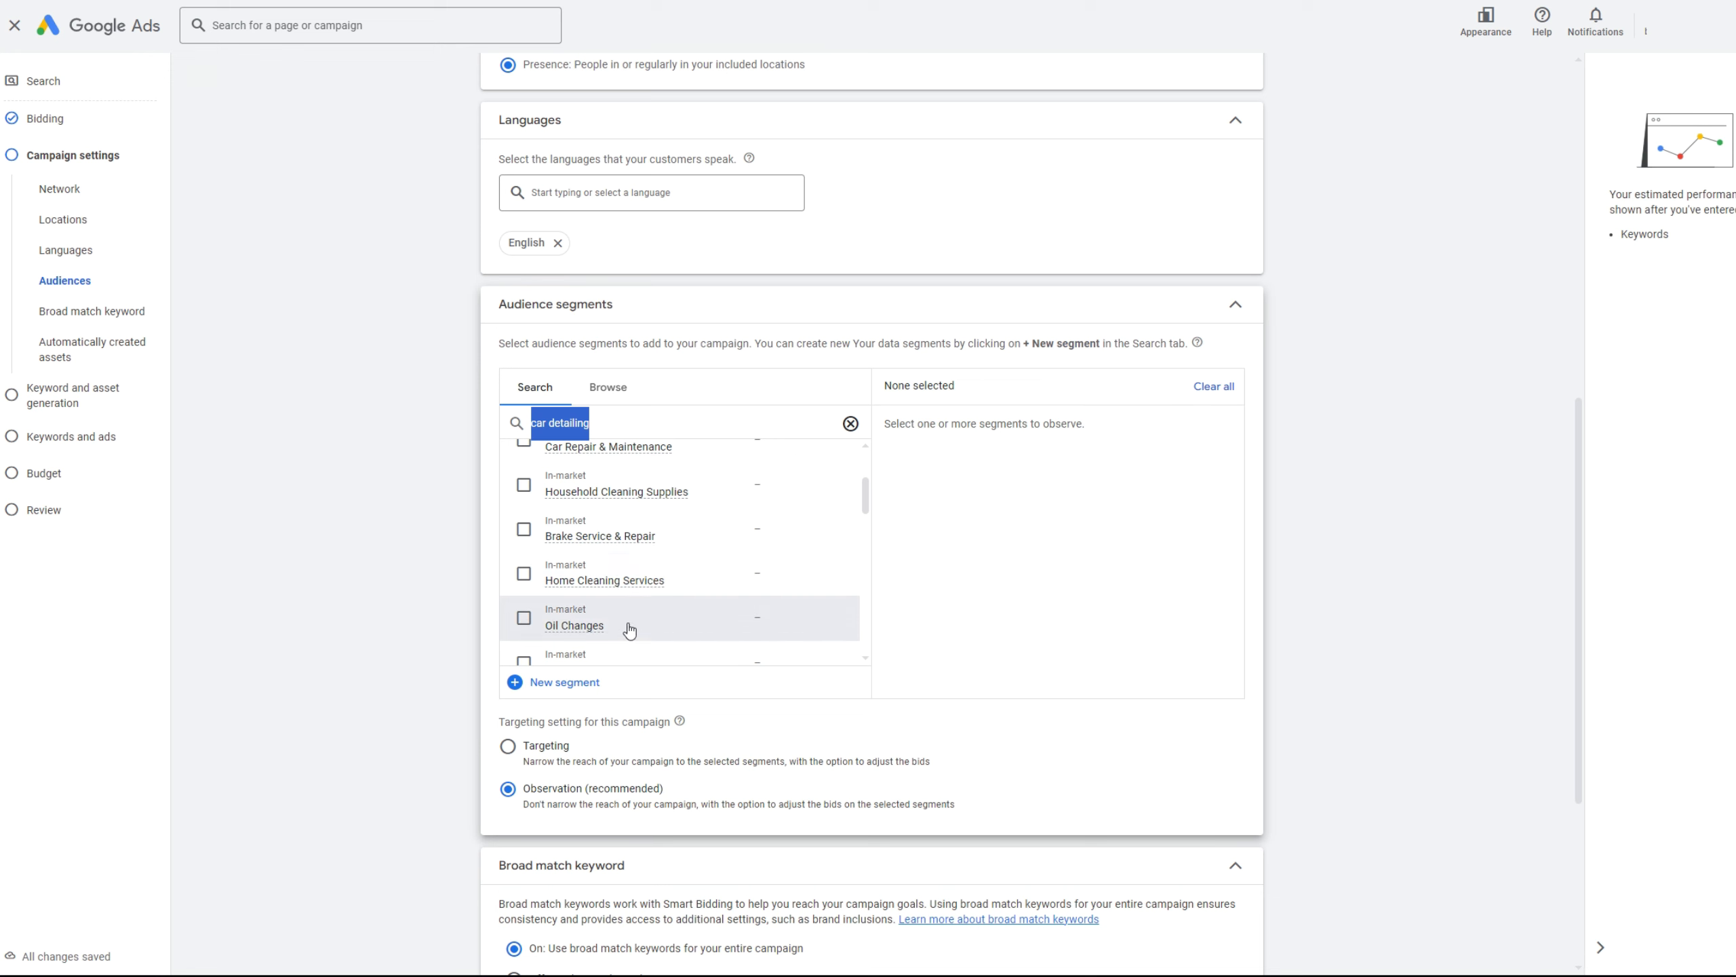
{"action": "scroll", "coordinate": [623, 602], "scroll_direction": "down", "scroll_amount": 2}
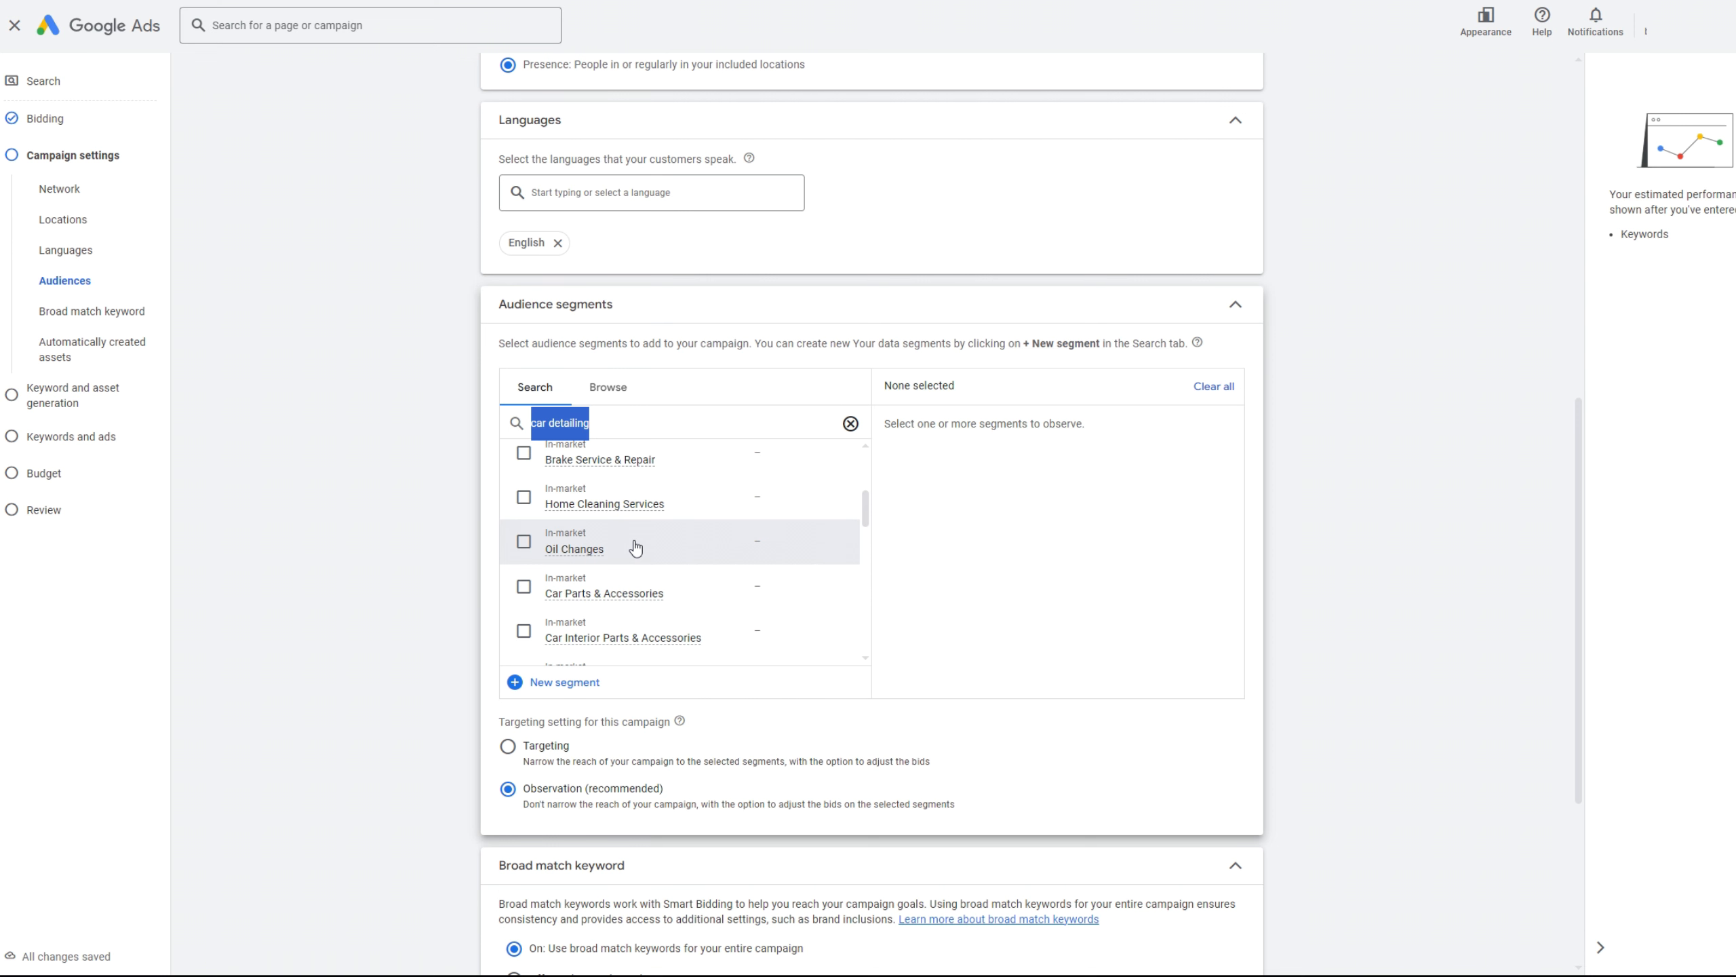
{"action": "scroll", "coordinate": [660, 410], "scroll_direction": "up", "scroll_amount": 2}
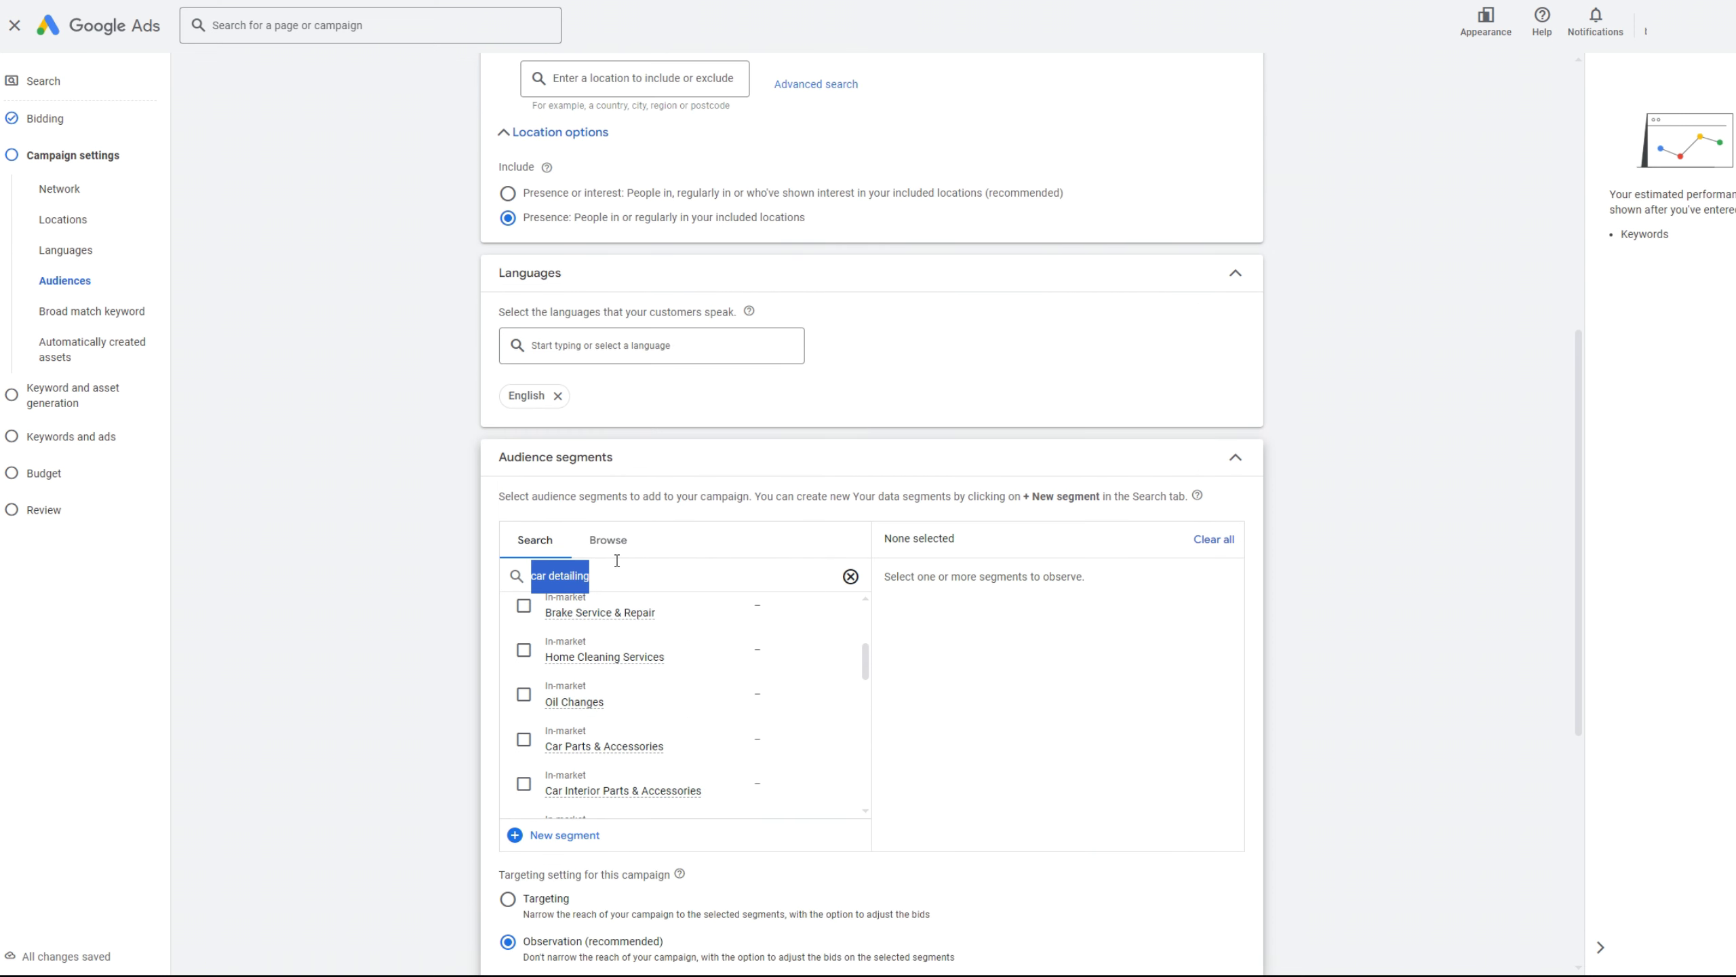
Clear the audience segment search and browse the Affinity segments covering interests and habits.
{"action": "left_click", "coordinate": [852, 576]}
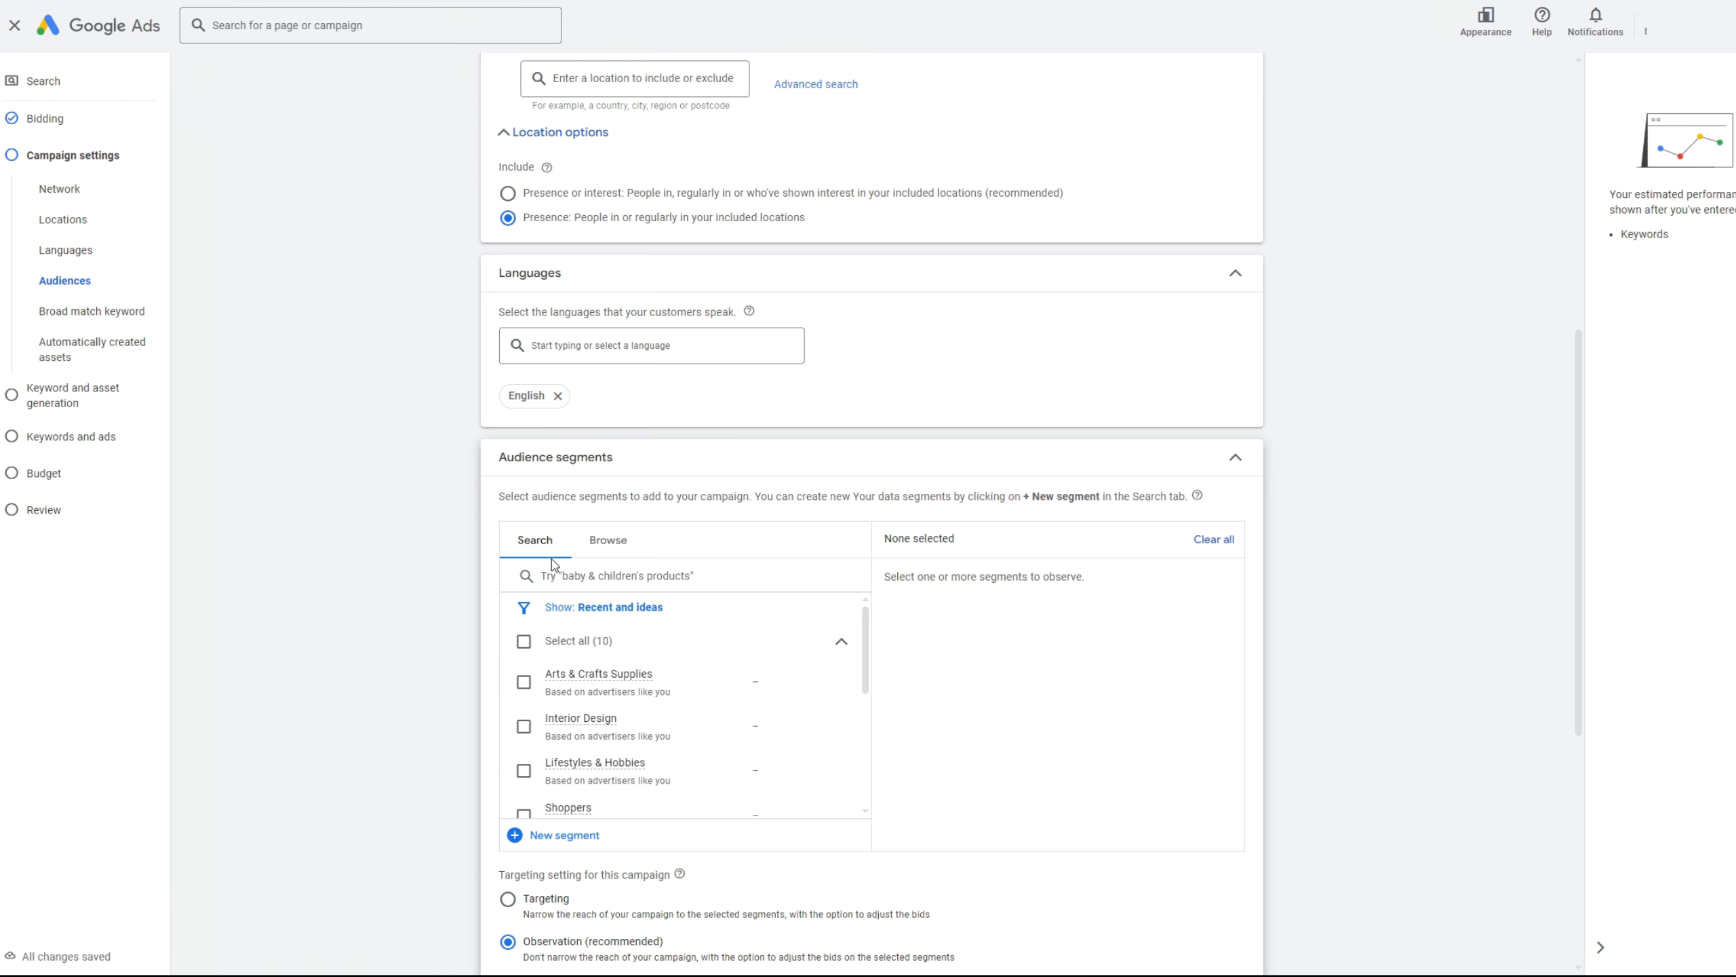
{"action": "left_click", "coordinate": [616, 554]}
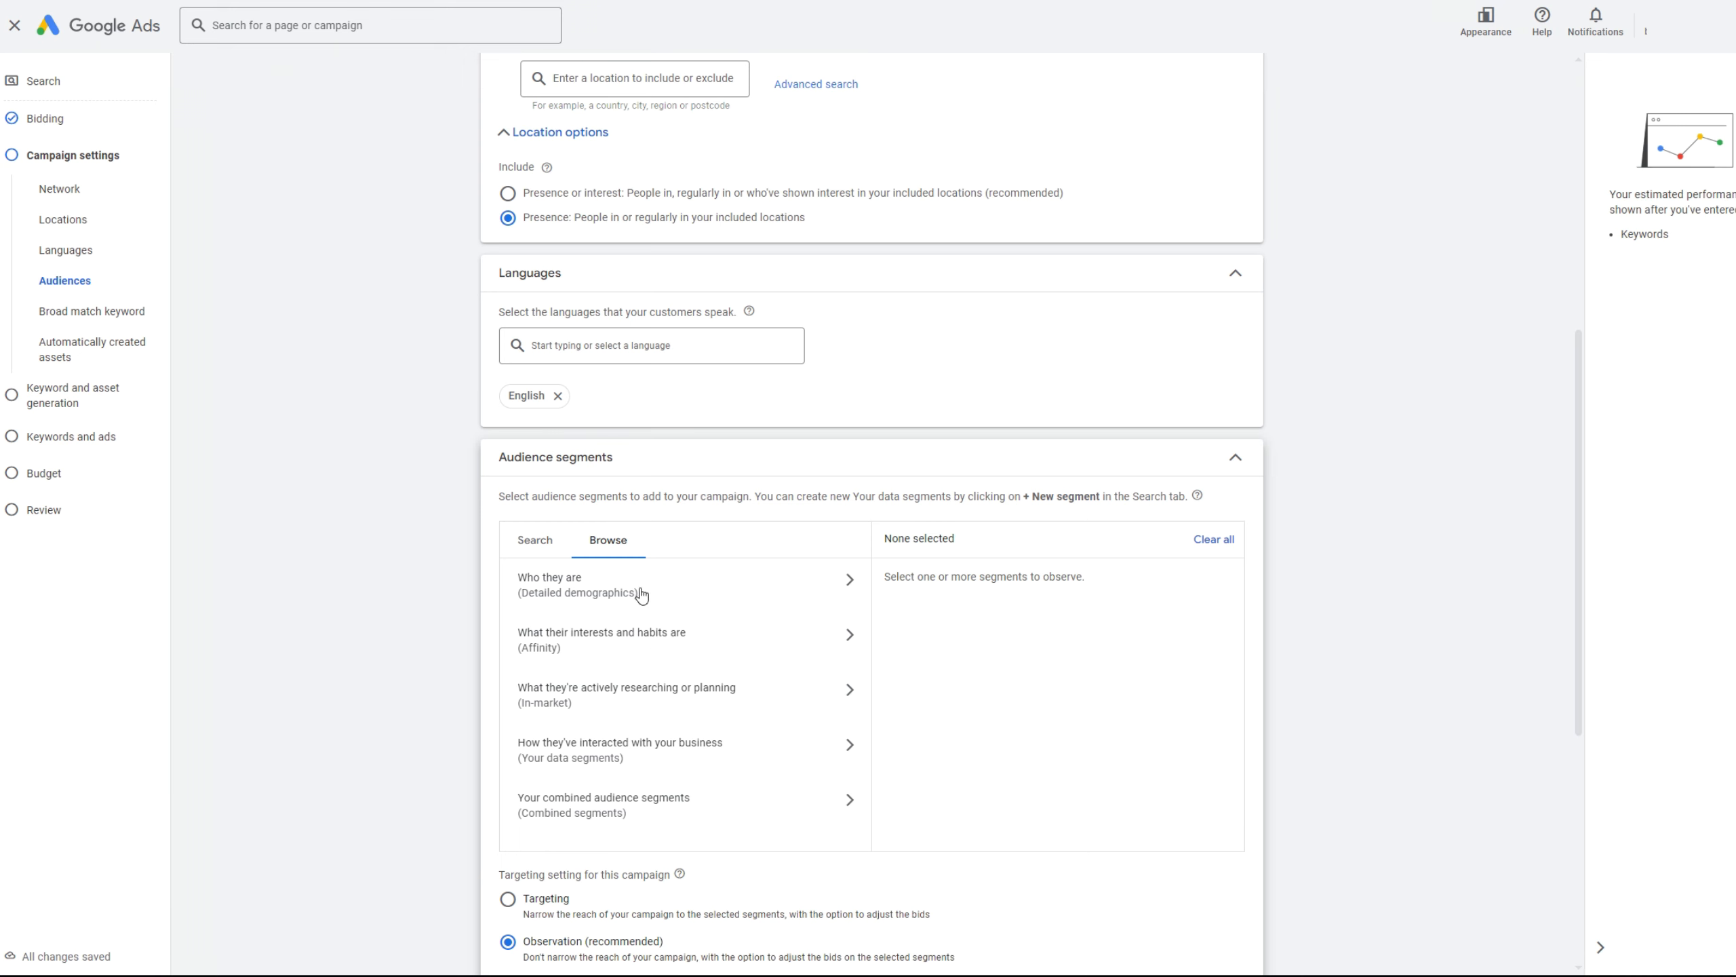
{"action": "left_click", "coordinate": [642, 647]}
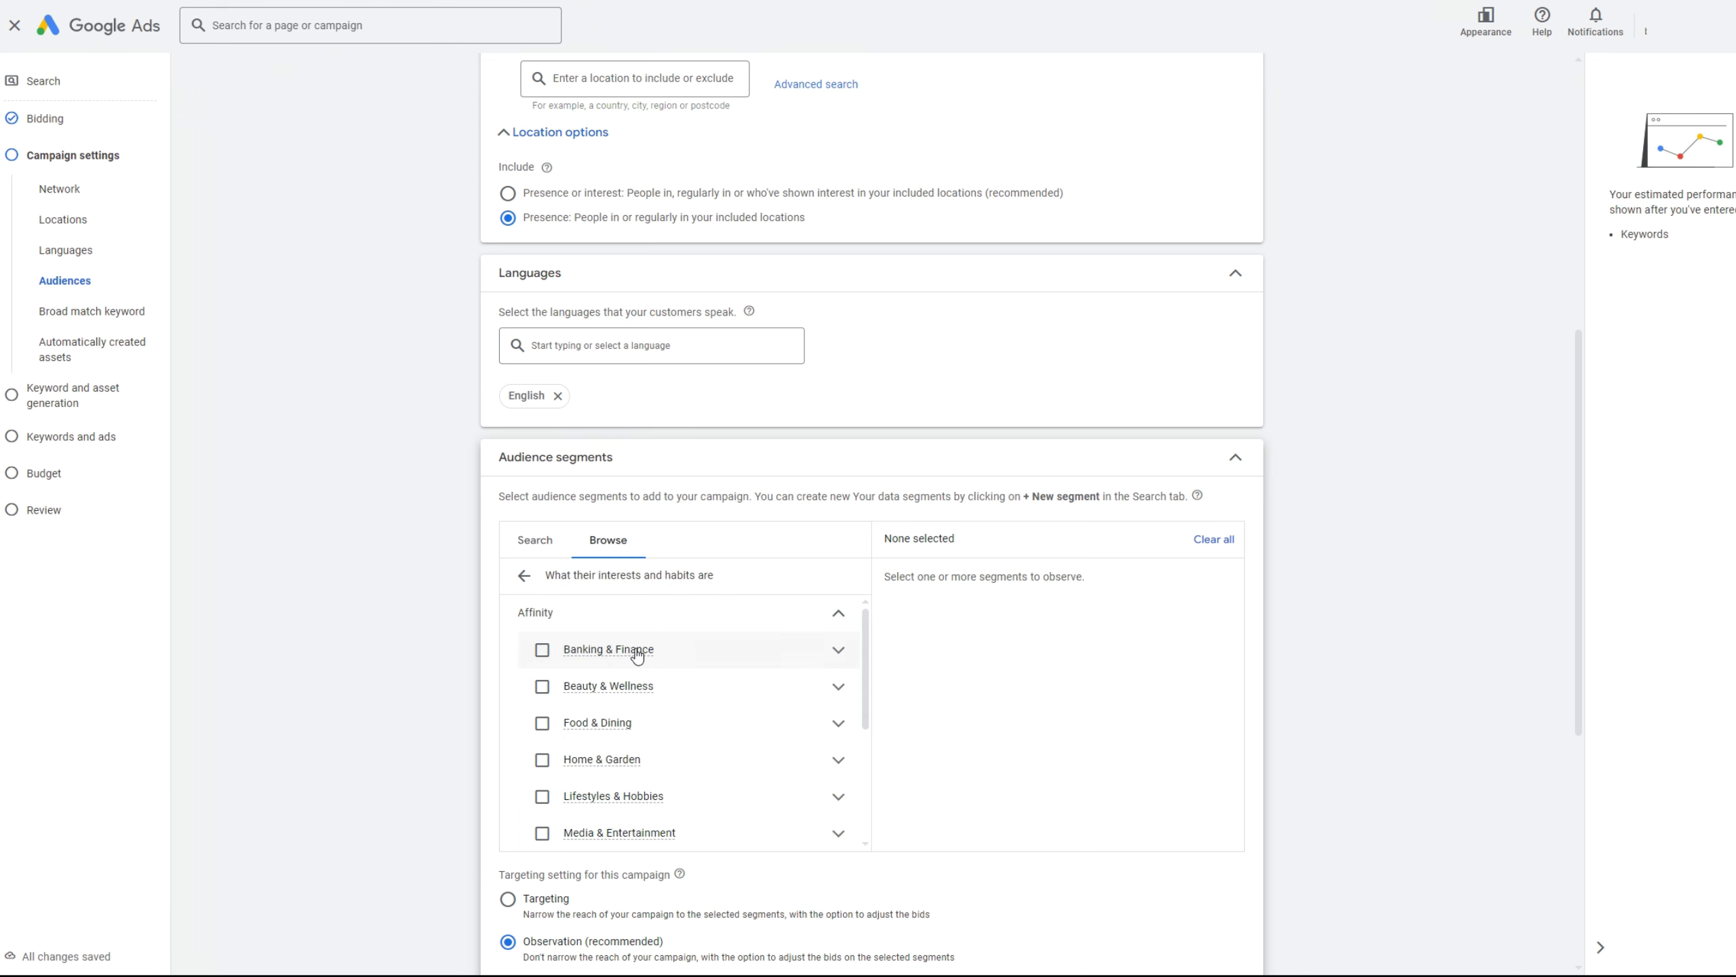
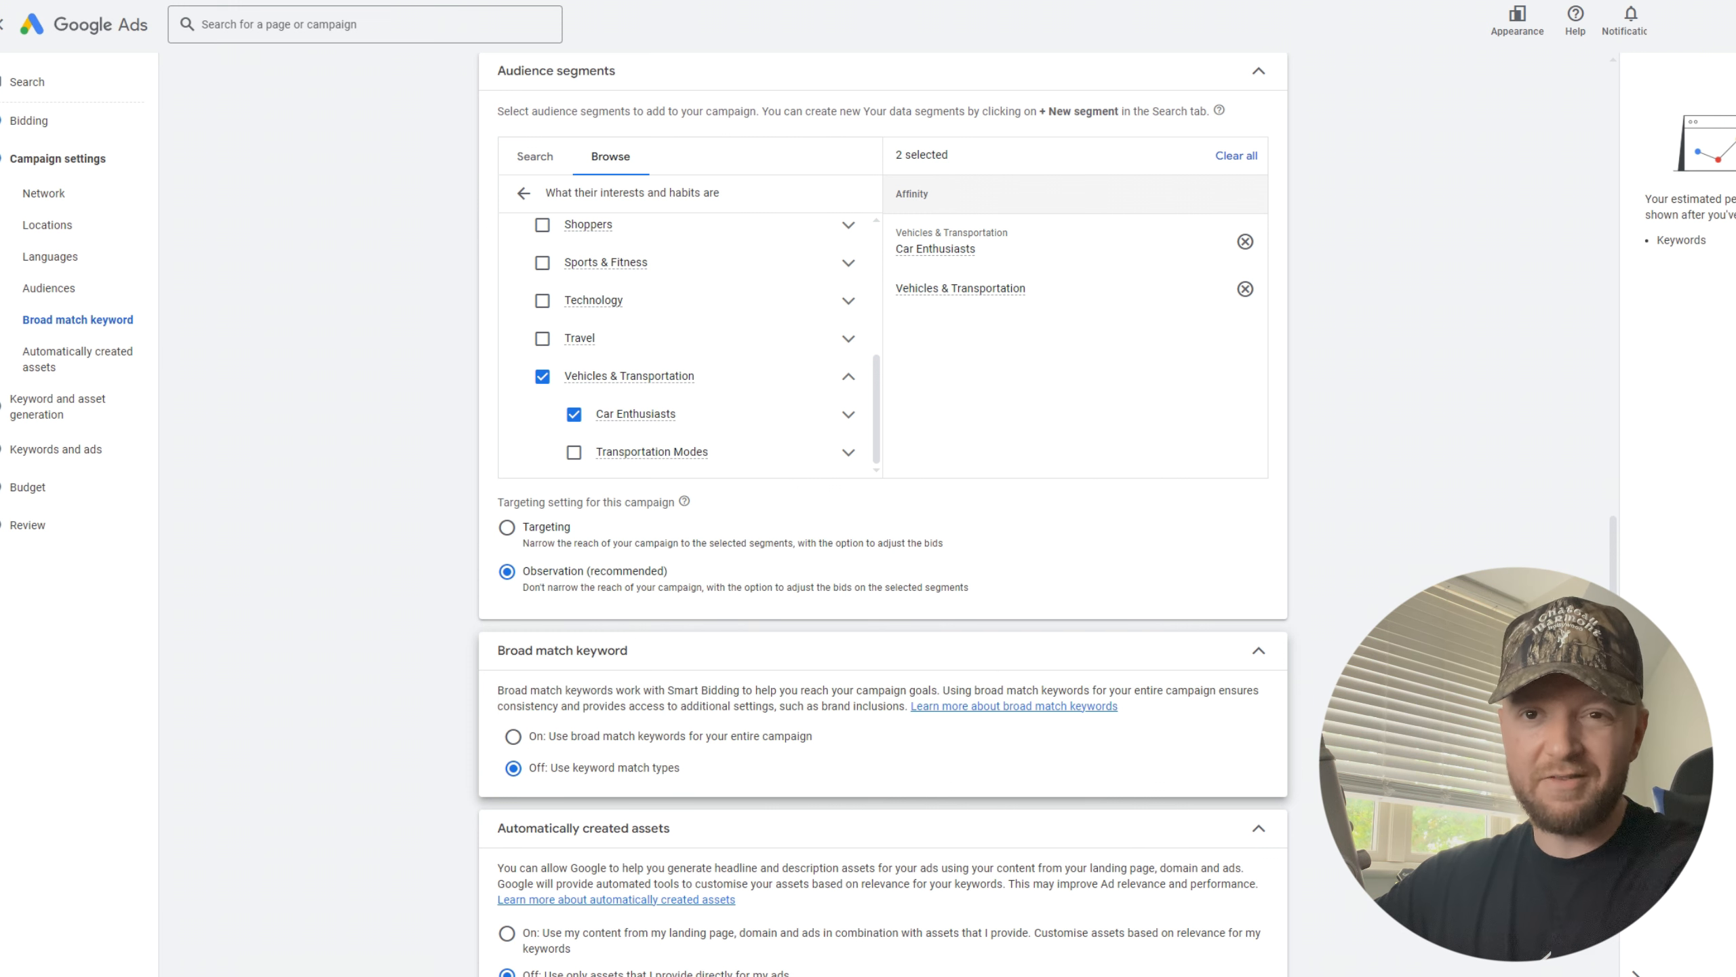
Review the Broad match keyword setting, collapsing and reopening its section before leaving it collapsed.
{"action": "scroll", "coordinate": [626, 785], "scroll_direction": "down", "scroll_amount": 2}
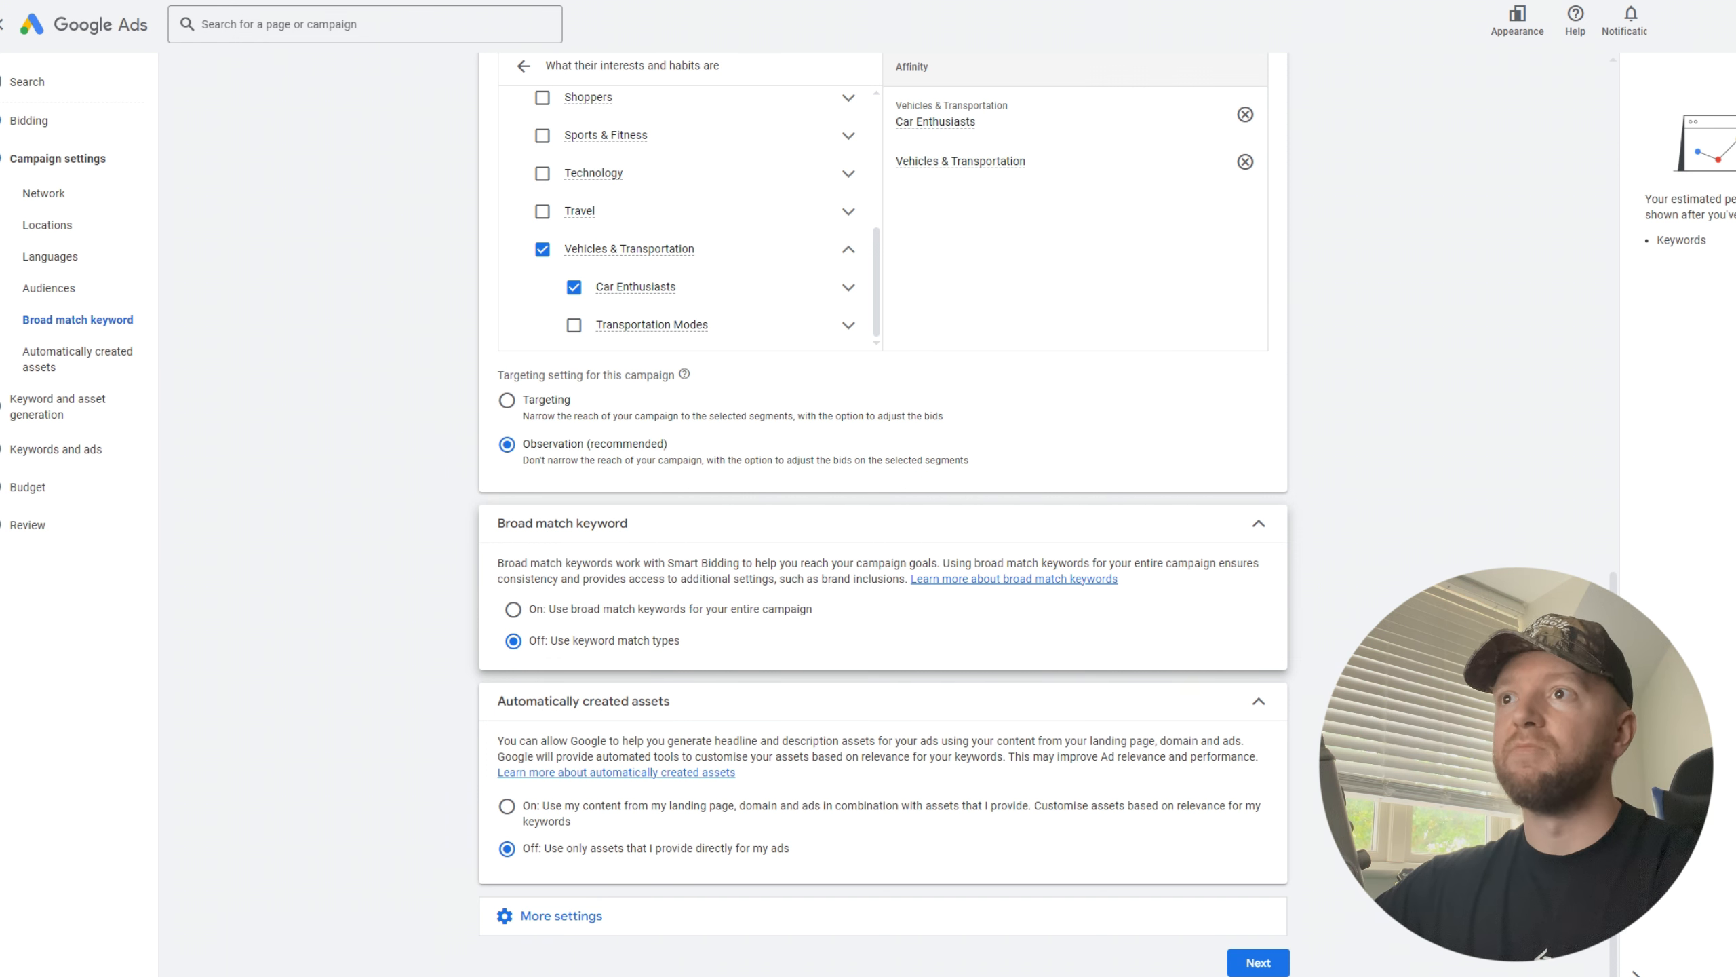
{"action": "left_click", "coordinate": [745, 525]}
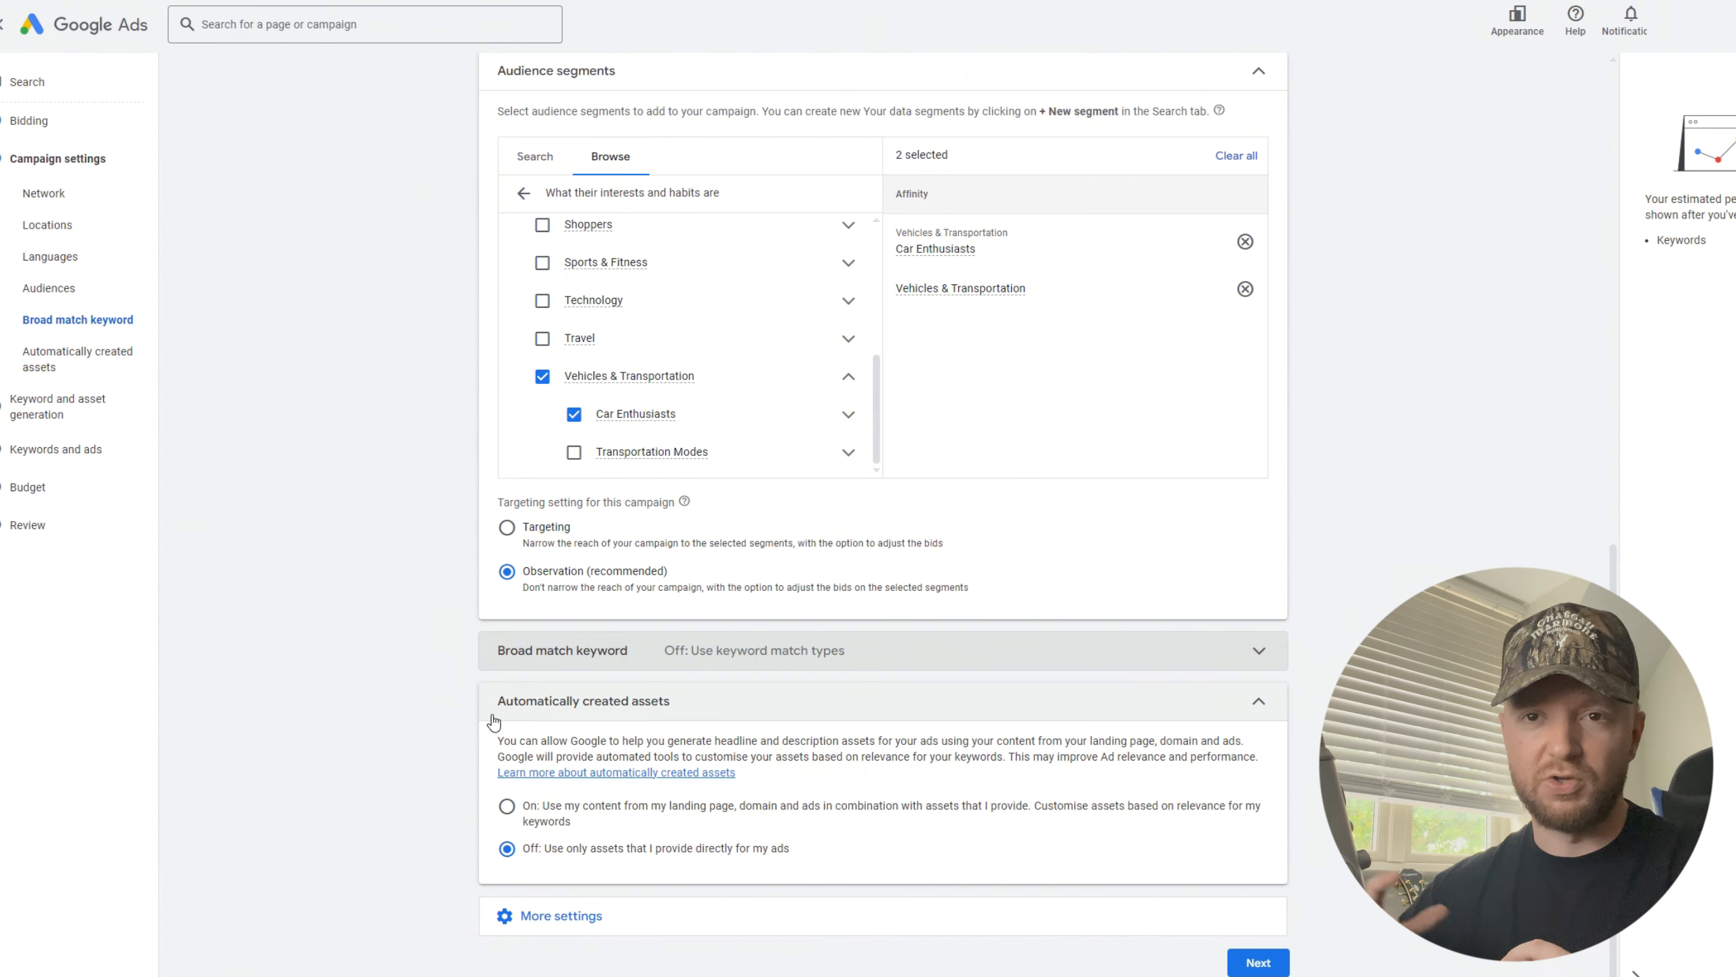
{"action": "left_click", "coordinate": [687, 660]}
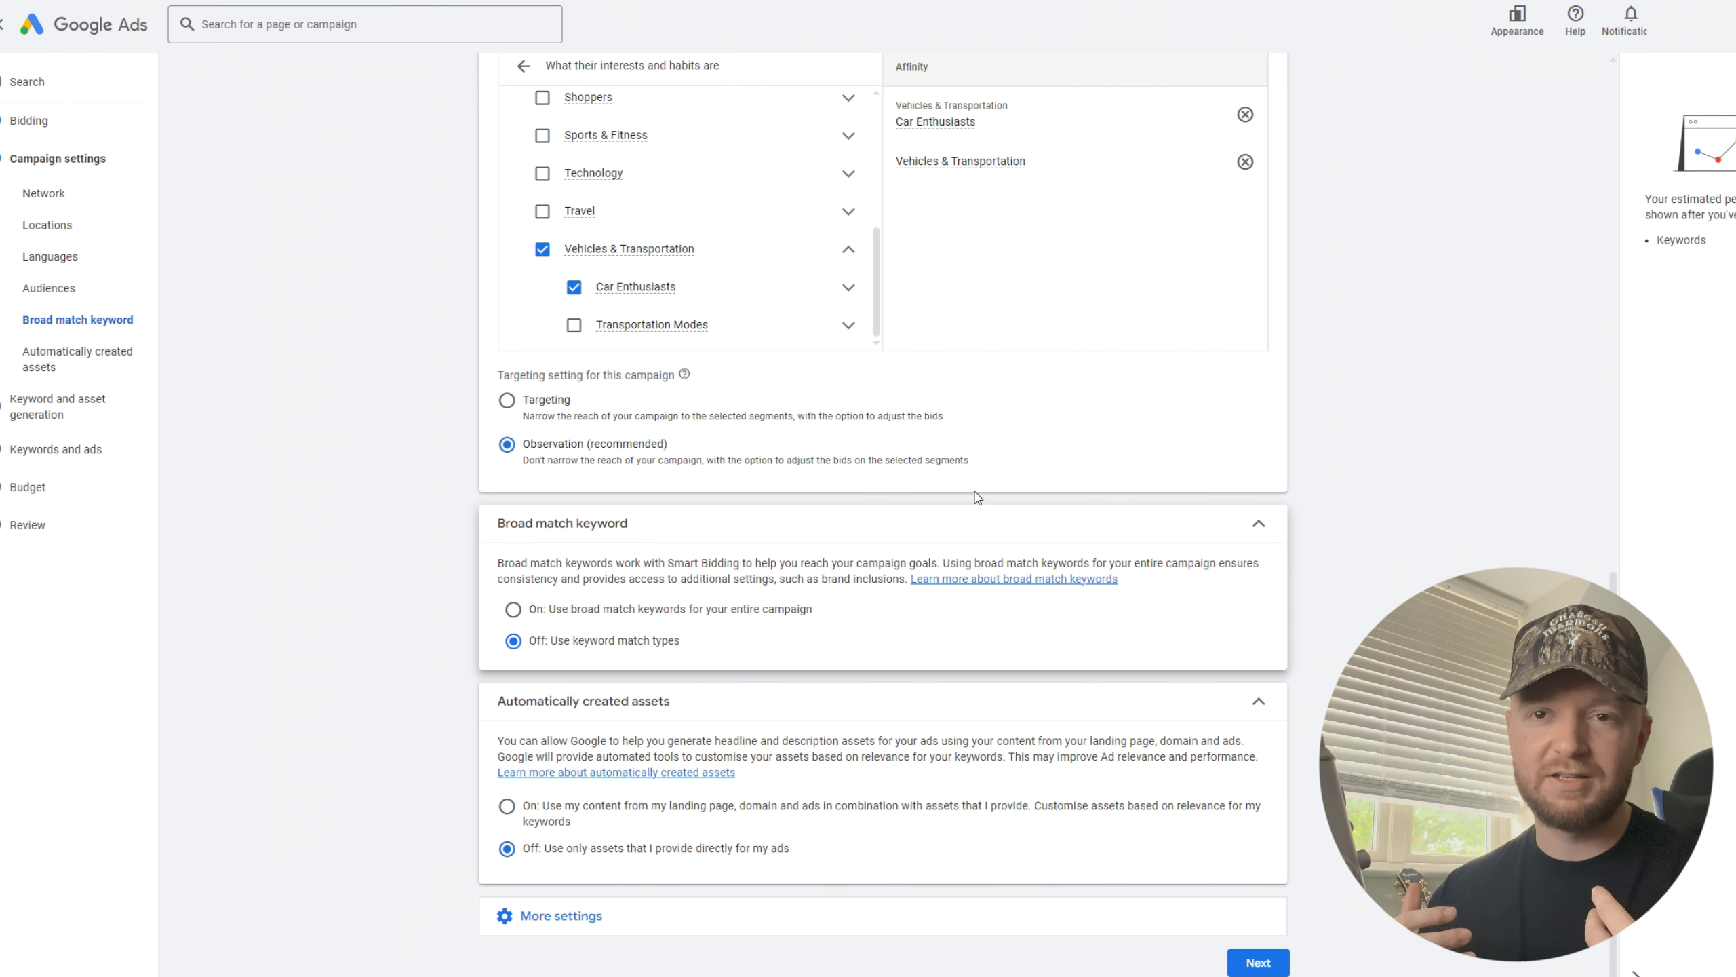
{"action": "left_click", "coordinate": [1003, 525]}
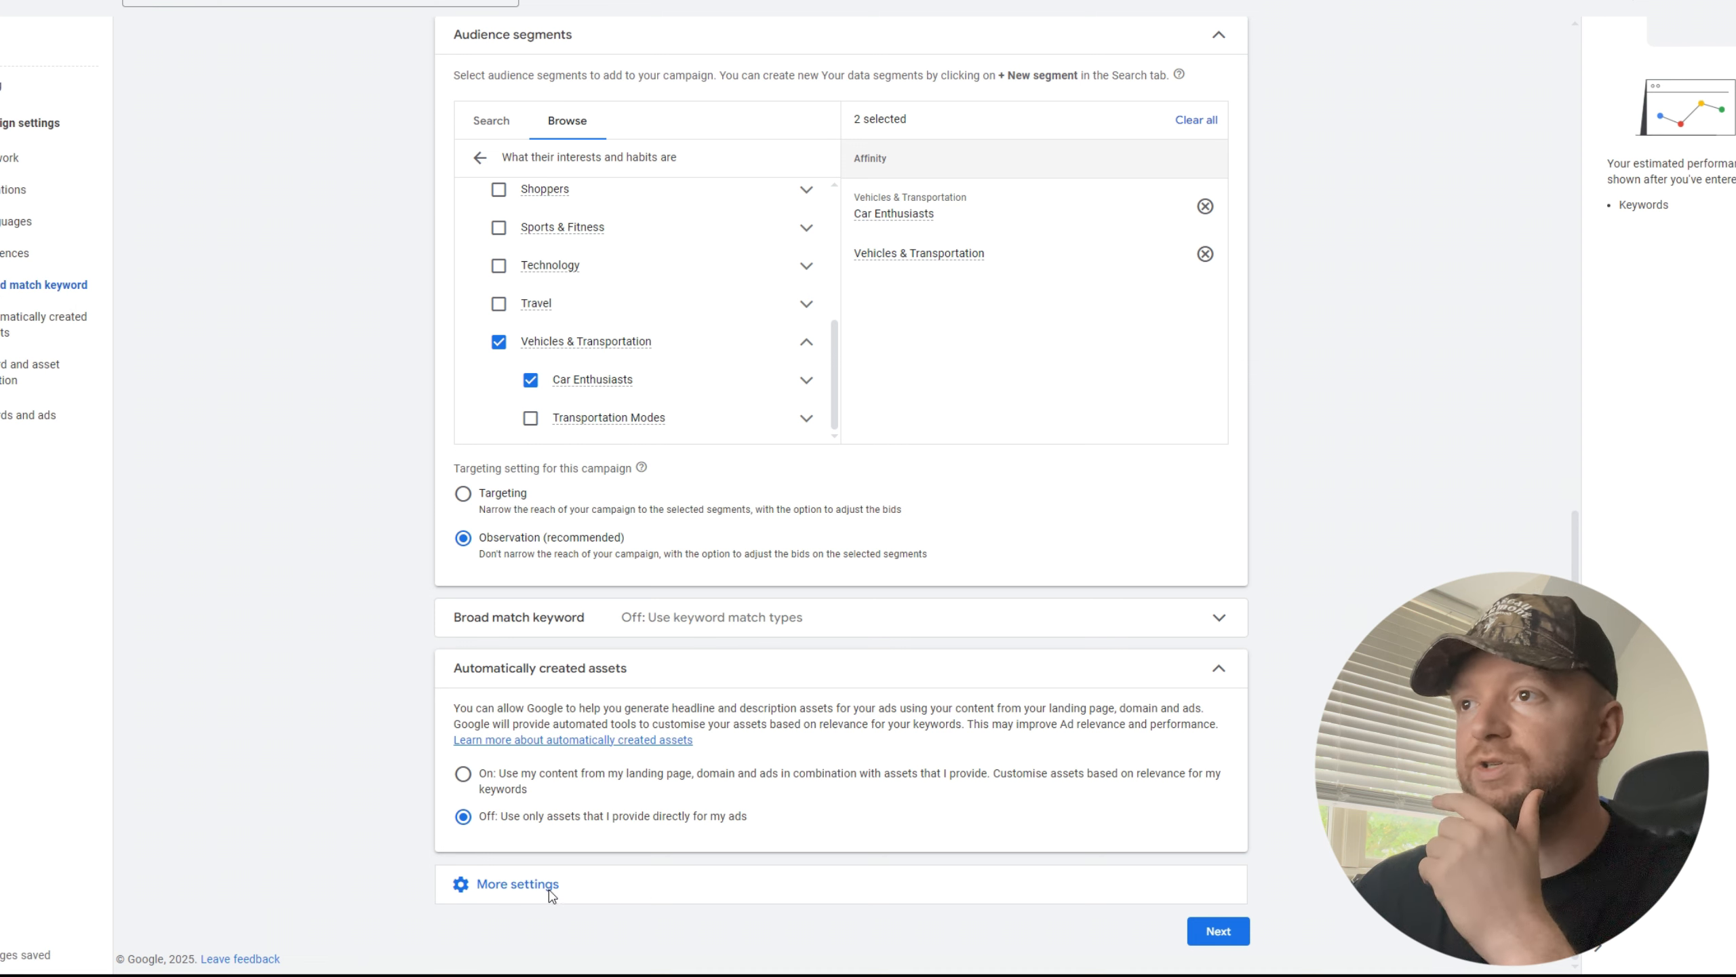
Expand the additional campaign settings and review the Ad rotation options, leaving the section collapsed.
{"action": "left_click", "coordinate": [518, 884]}
{"action": "scroll", "coordinate": [1044, 696], "scroll_direction": "down", "scroll_amount": 3}
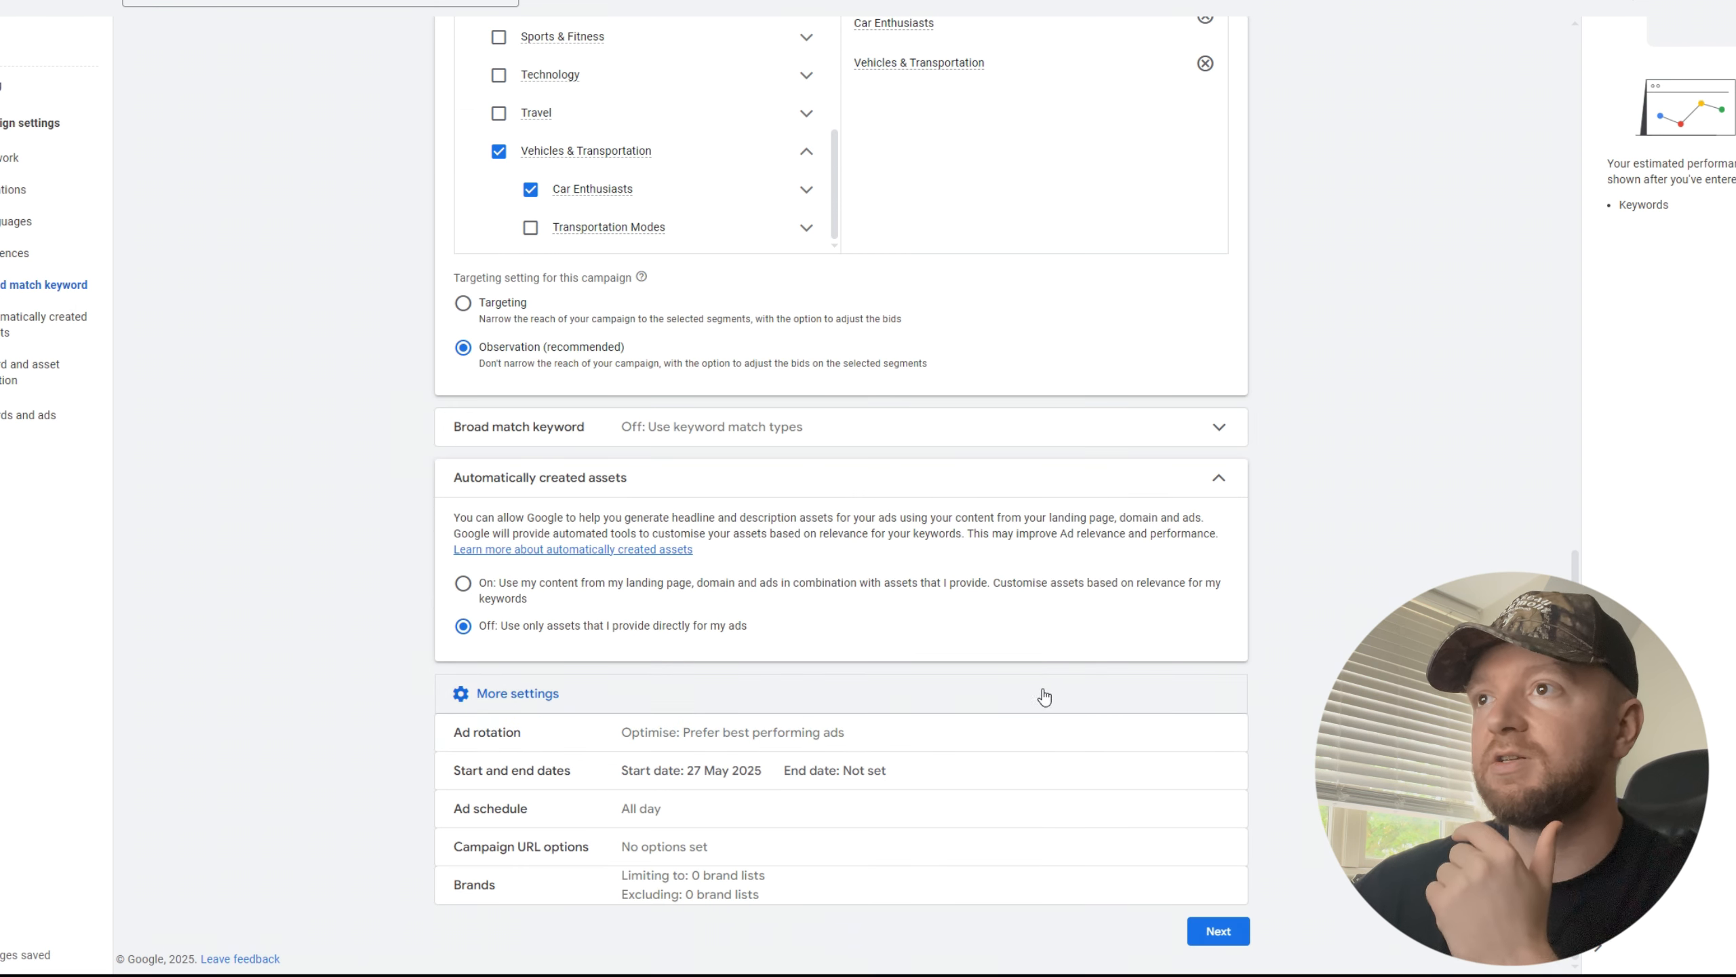
{"action": "left_click", "coordinate": [892, 733]}
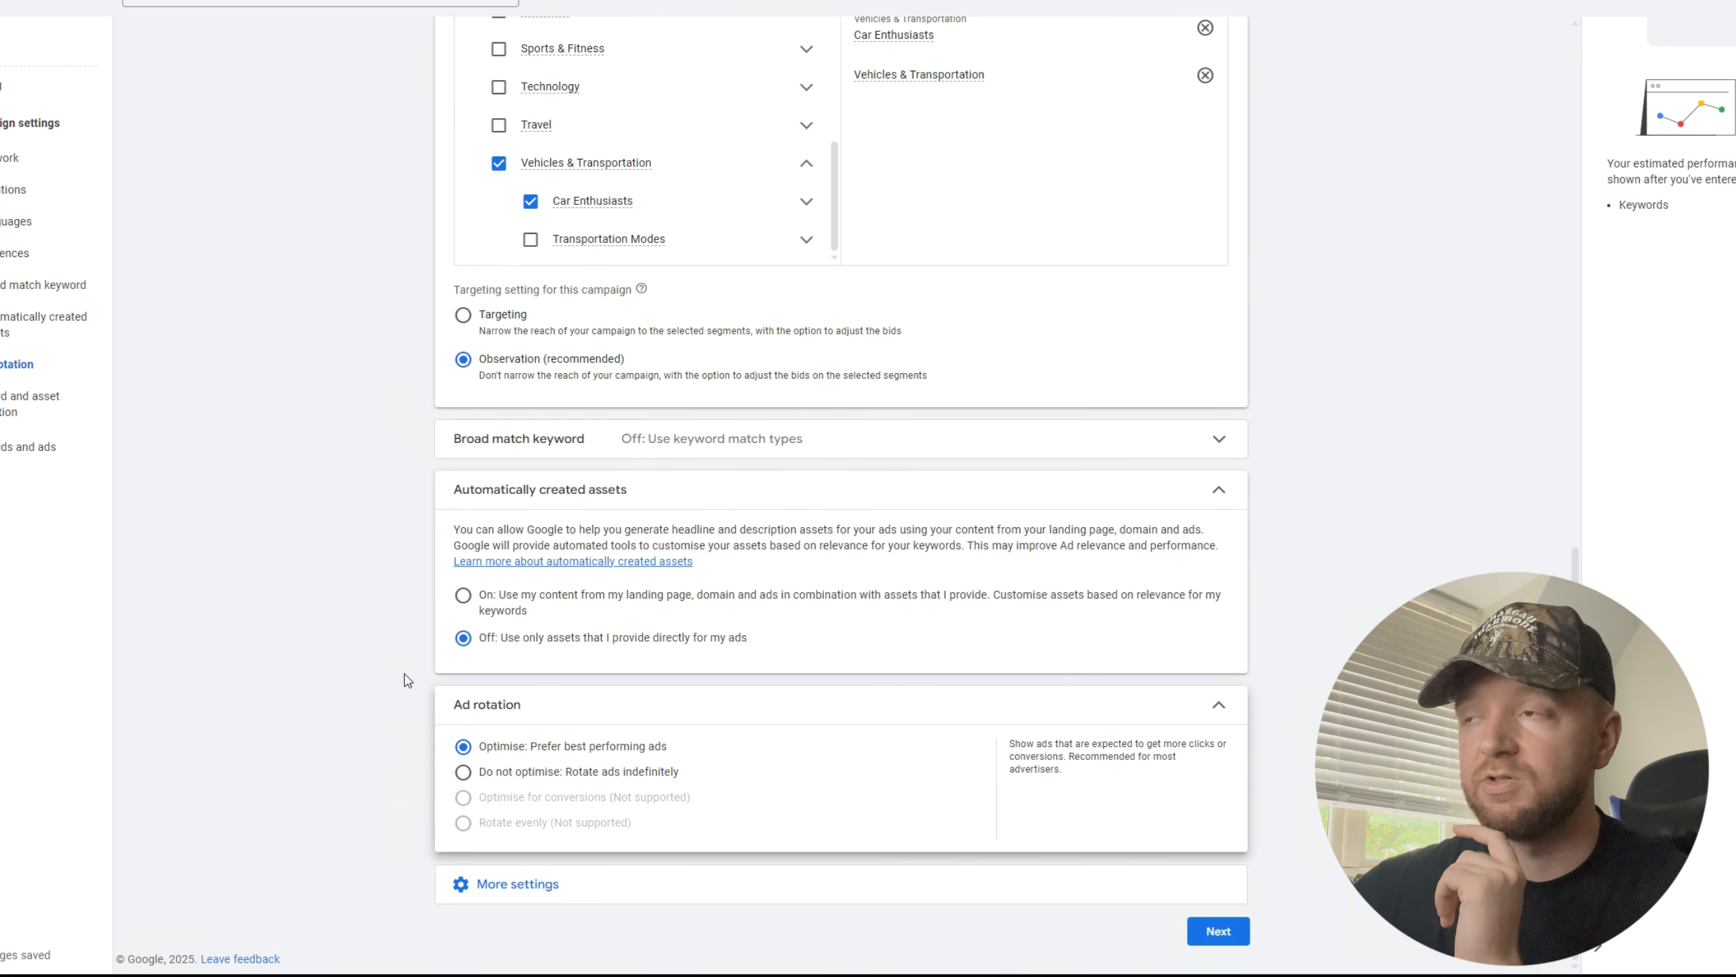
{"action": "left_click", "coordinate": [1218, 706]}
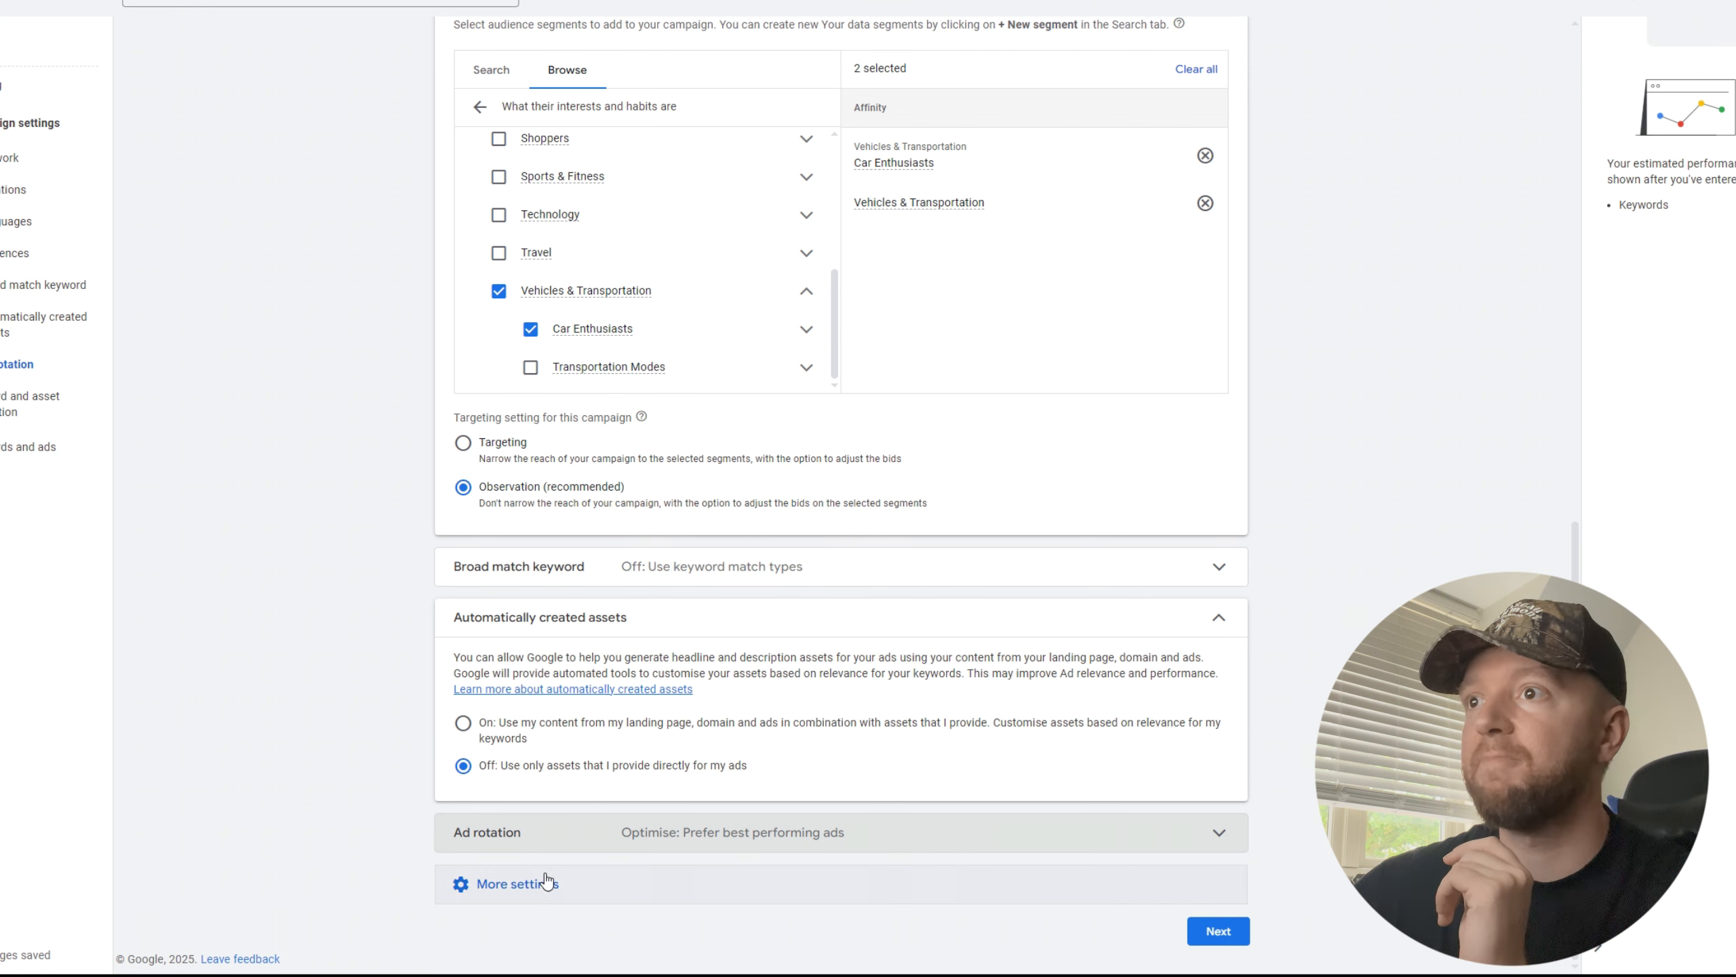
Set the ad schedule to Mondays - Fridays with a start time of 07:00.
{"action": "left_click", "coordinate": [546, 883]}
{"action": "scroll", "coordinate": [519, 821], "scroll_direction": "down", "scroll_amount": 2}
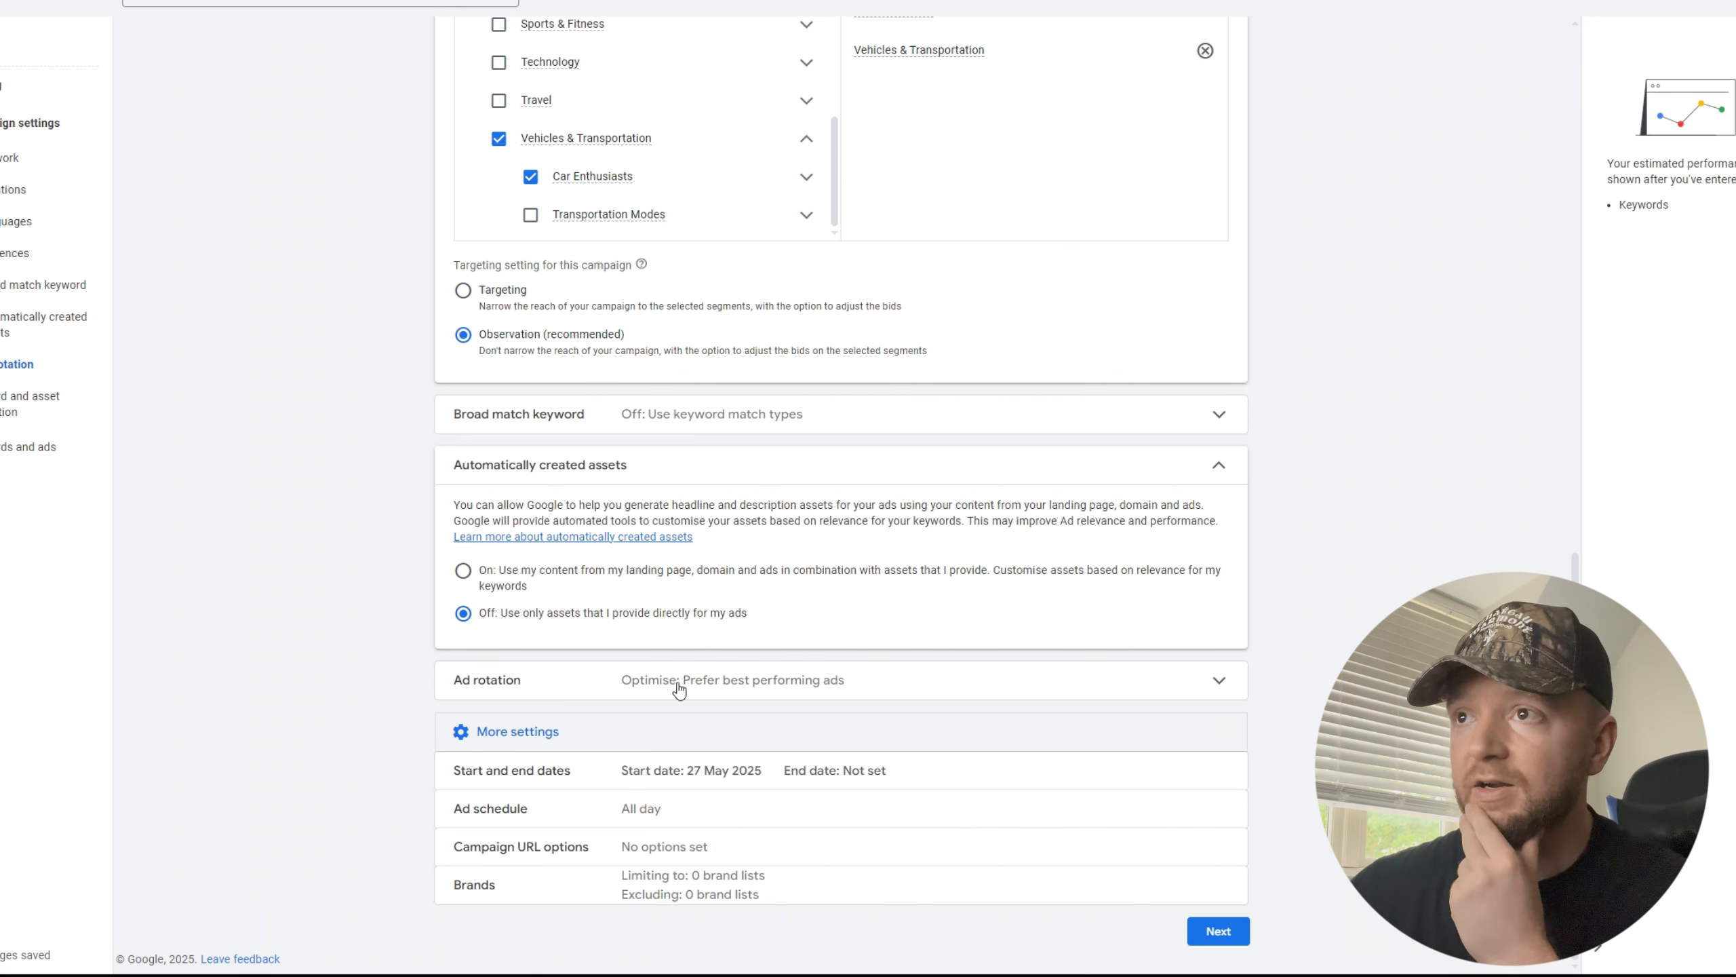
{"action": "left_click", "coordinate": [739, 826]}
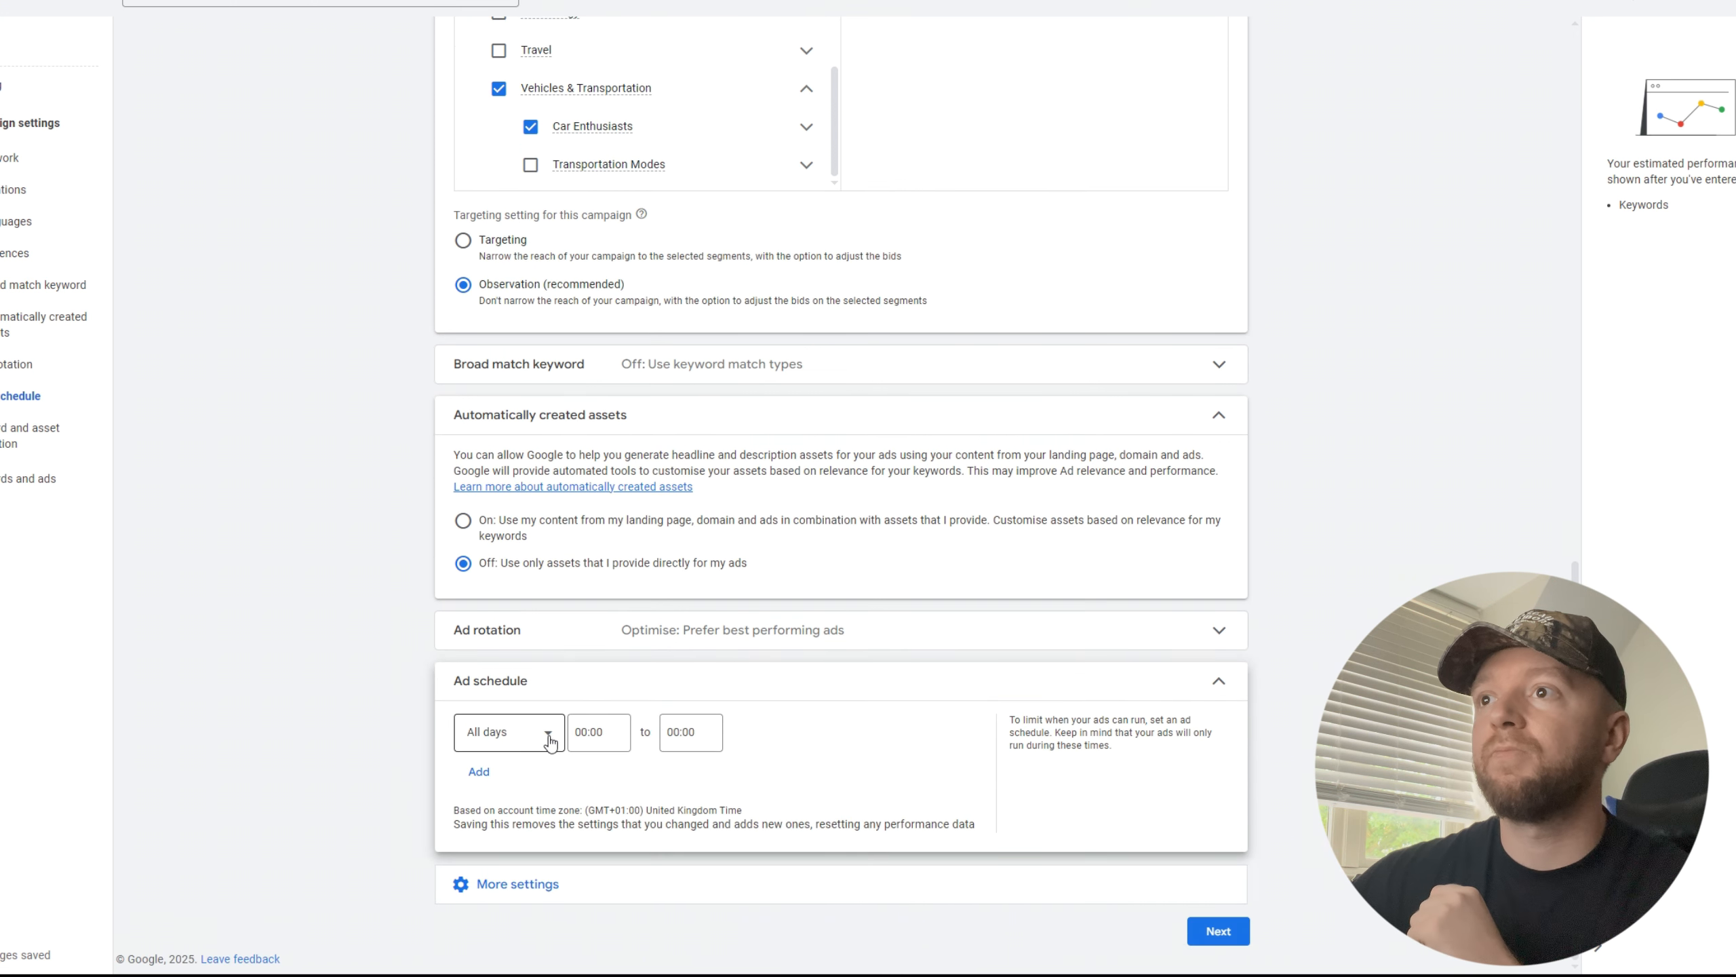
{"action": "left_click", "coordinate": [559, 729]}
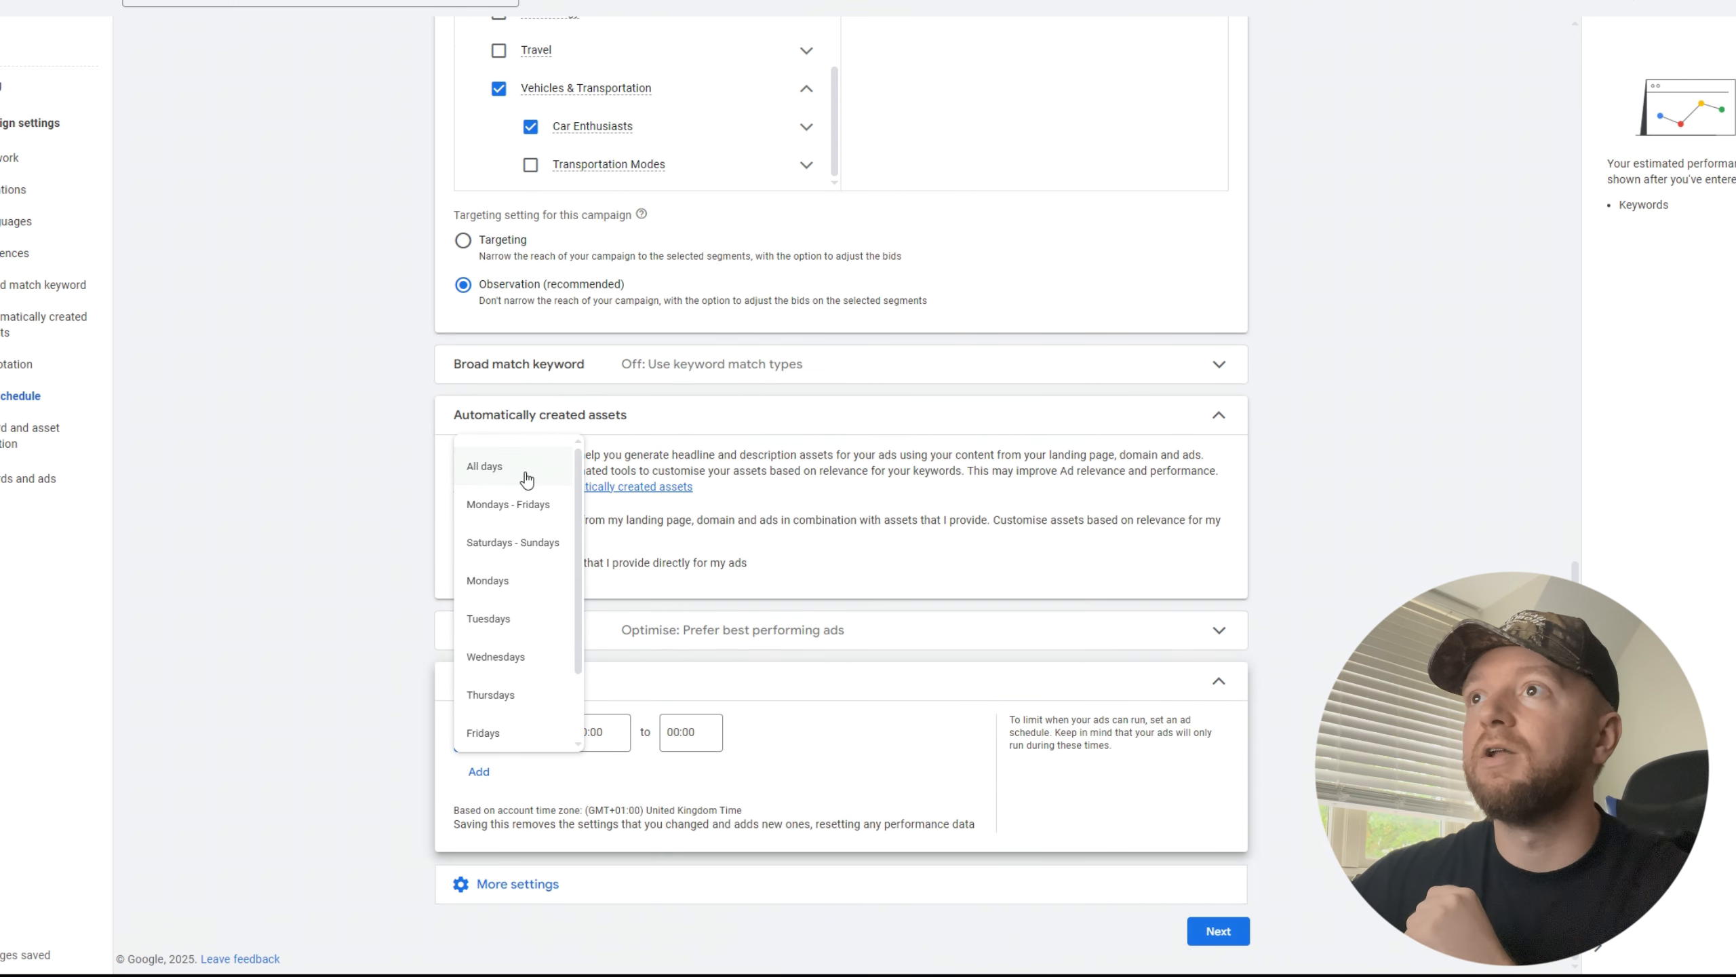
{"action": "left_click", "coordinate": [529, 509]}
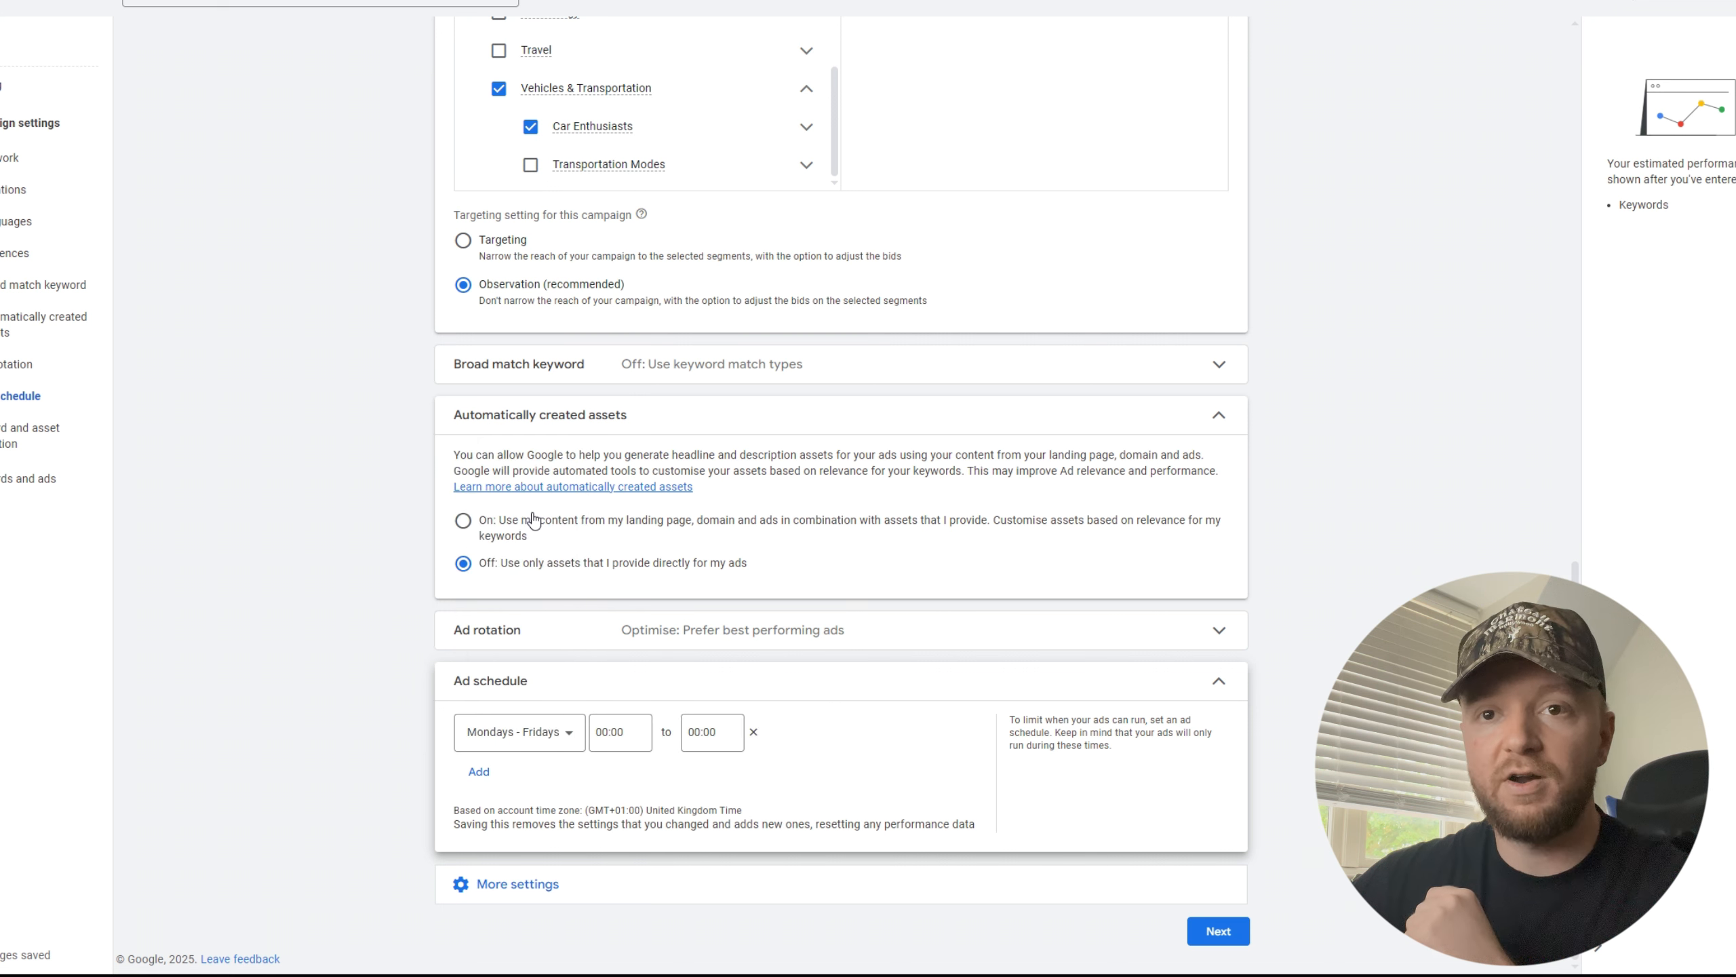
{"action": "left_click", "coordinate": [636, 727]}
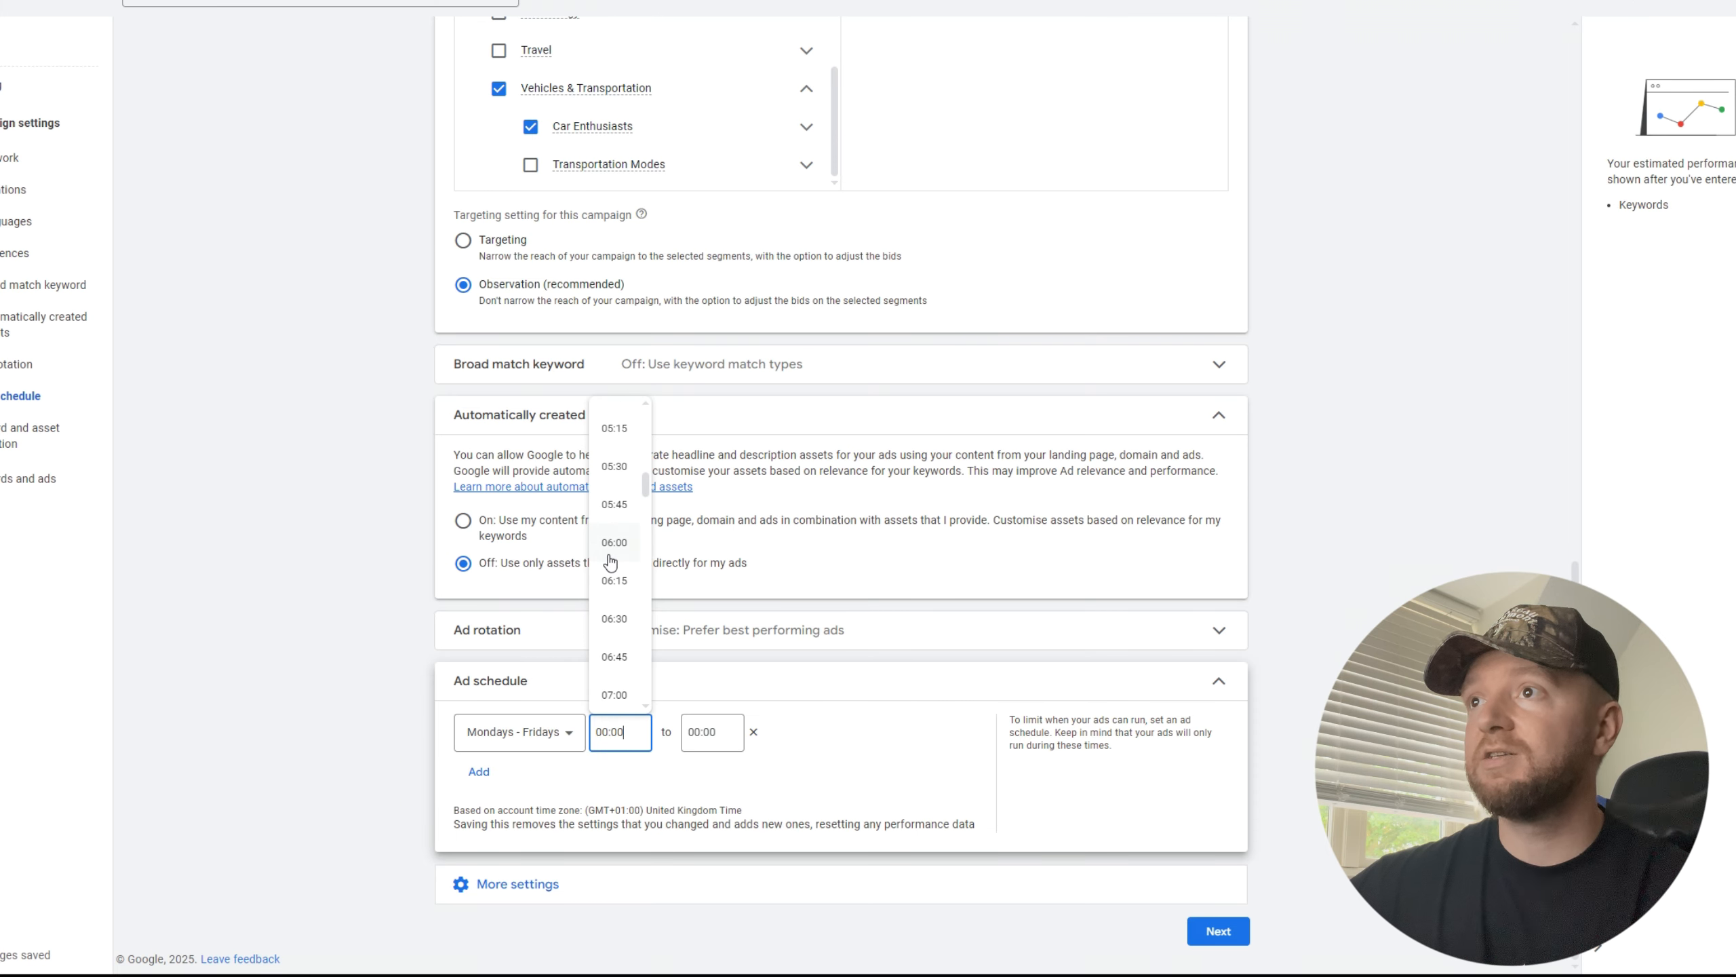
{"action": "scroll", "coordinate": [616, 554], "scroll_direction": "down", "scroll_amount": 3}
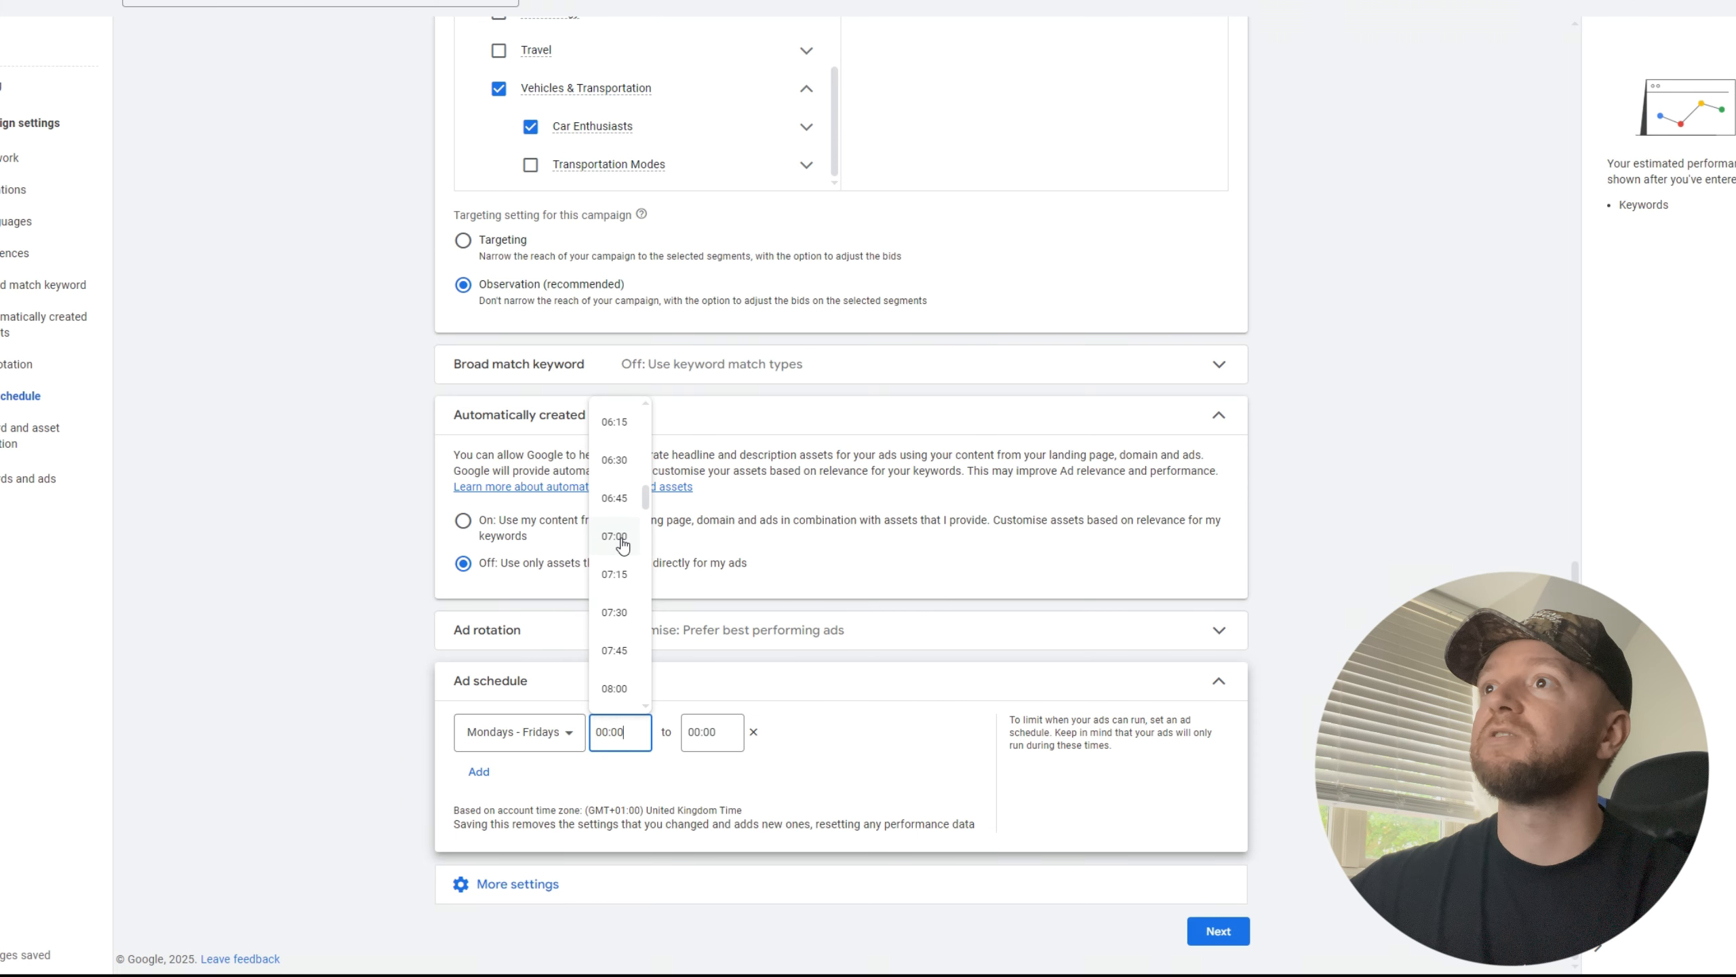
{"action": "left_click", "coordinate": [622, 544]}
Set the end time of the Mondays - Fridays ad schedule to 17:00.
{"action": "left_click", "coordinate": [707, 732]}
{"action": "scroll", "coordinate": [700, 597], "scroll_direction": "down", "scroll_amount": 3}
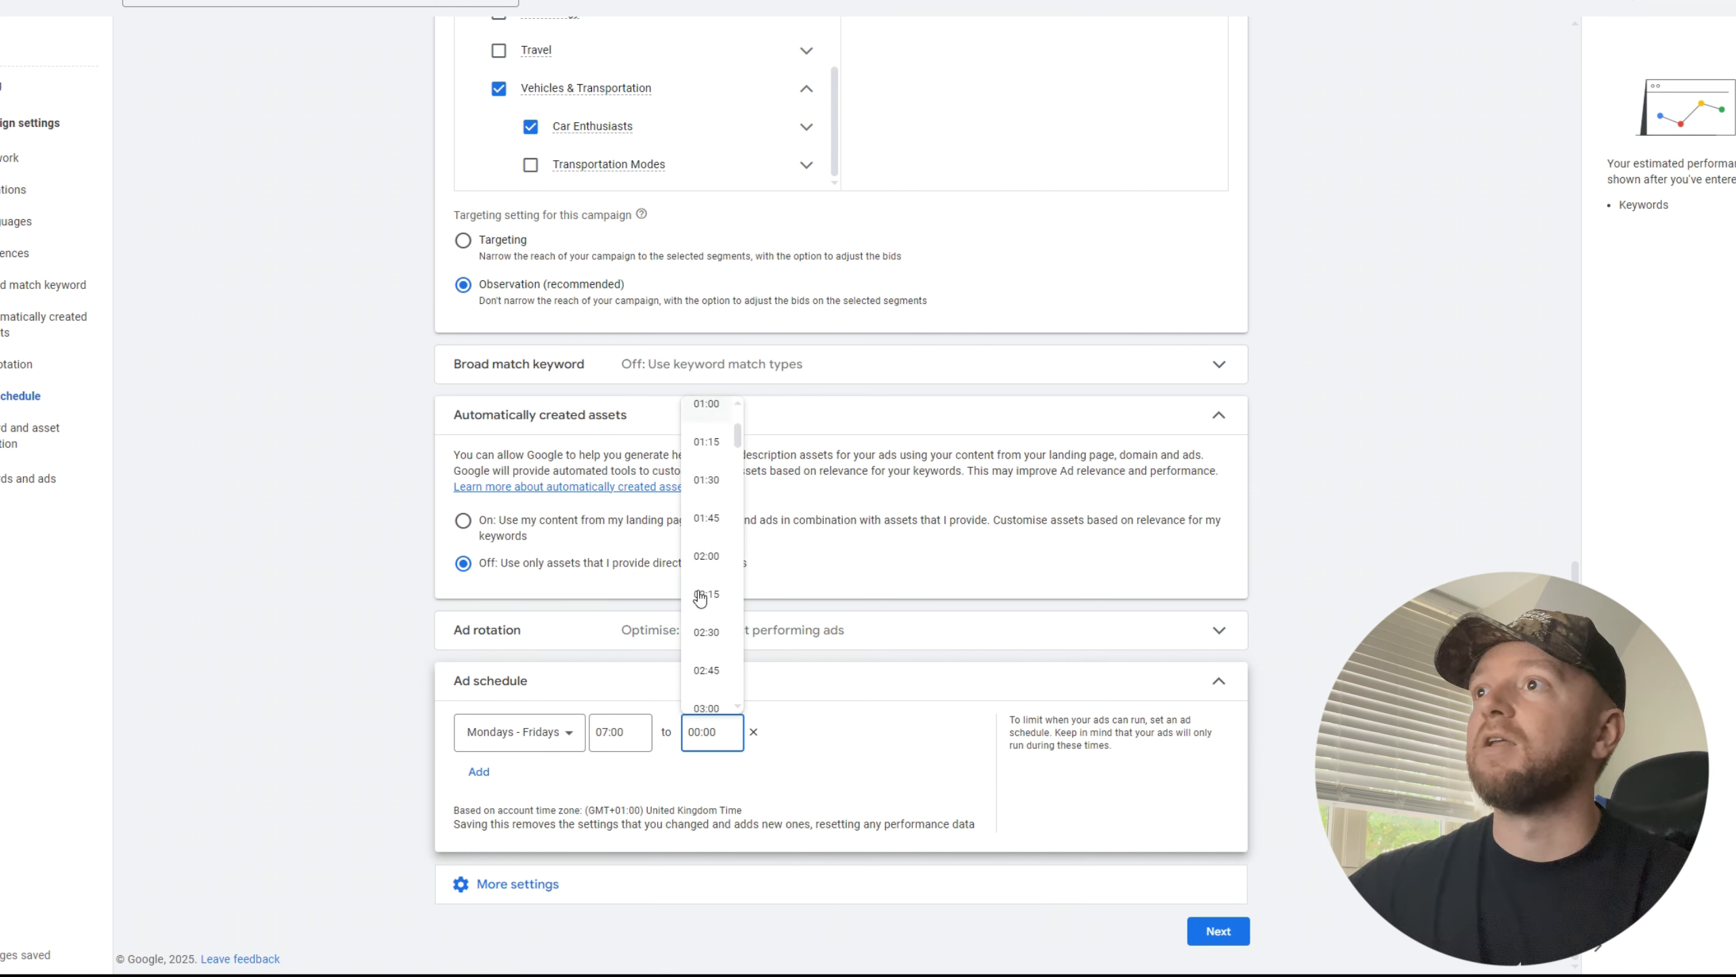
{"action": "scroll", "coordinate": [700, 597], "scroll_direction": "down", "scroll_amount": 15}
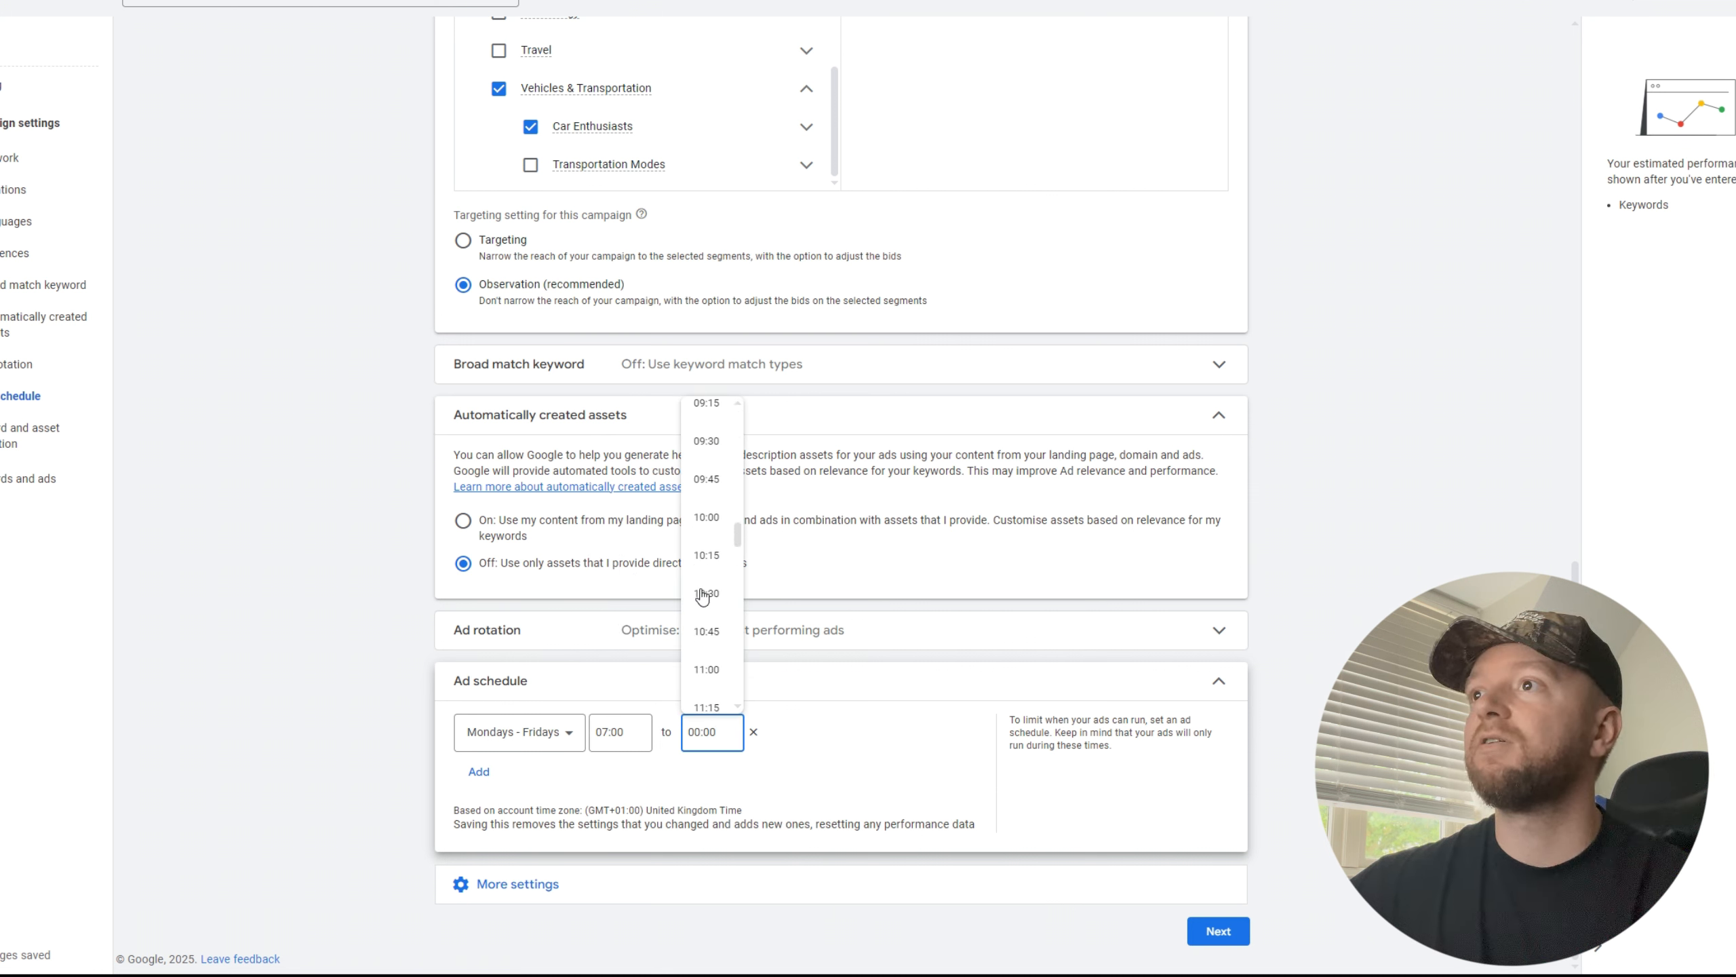
{"action": "scroll", "coordinate": [702, 594], "scroll_direction": "down", "scroll_amount": 8}
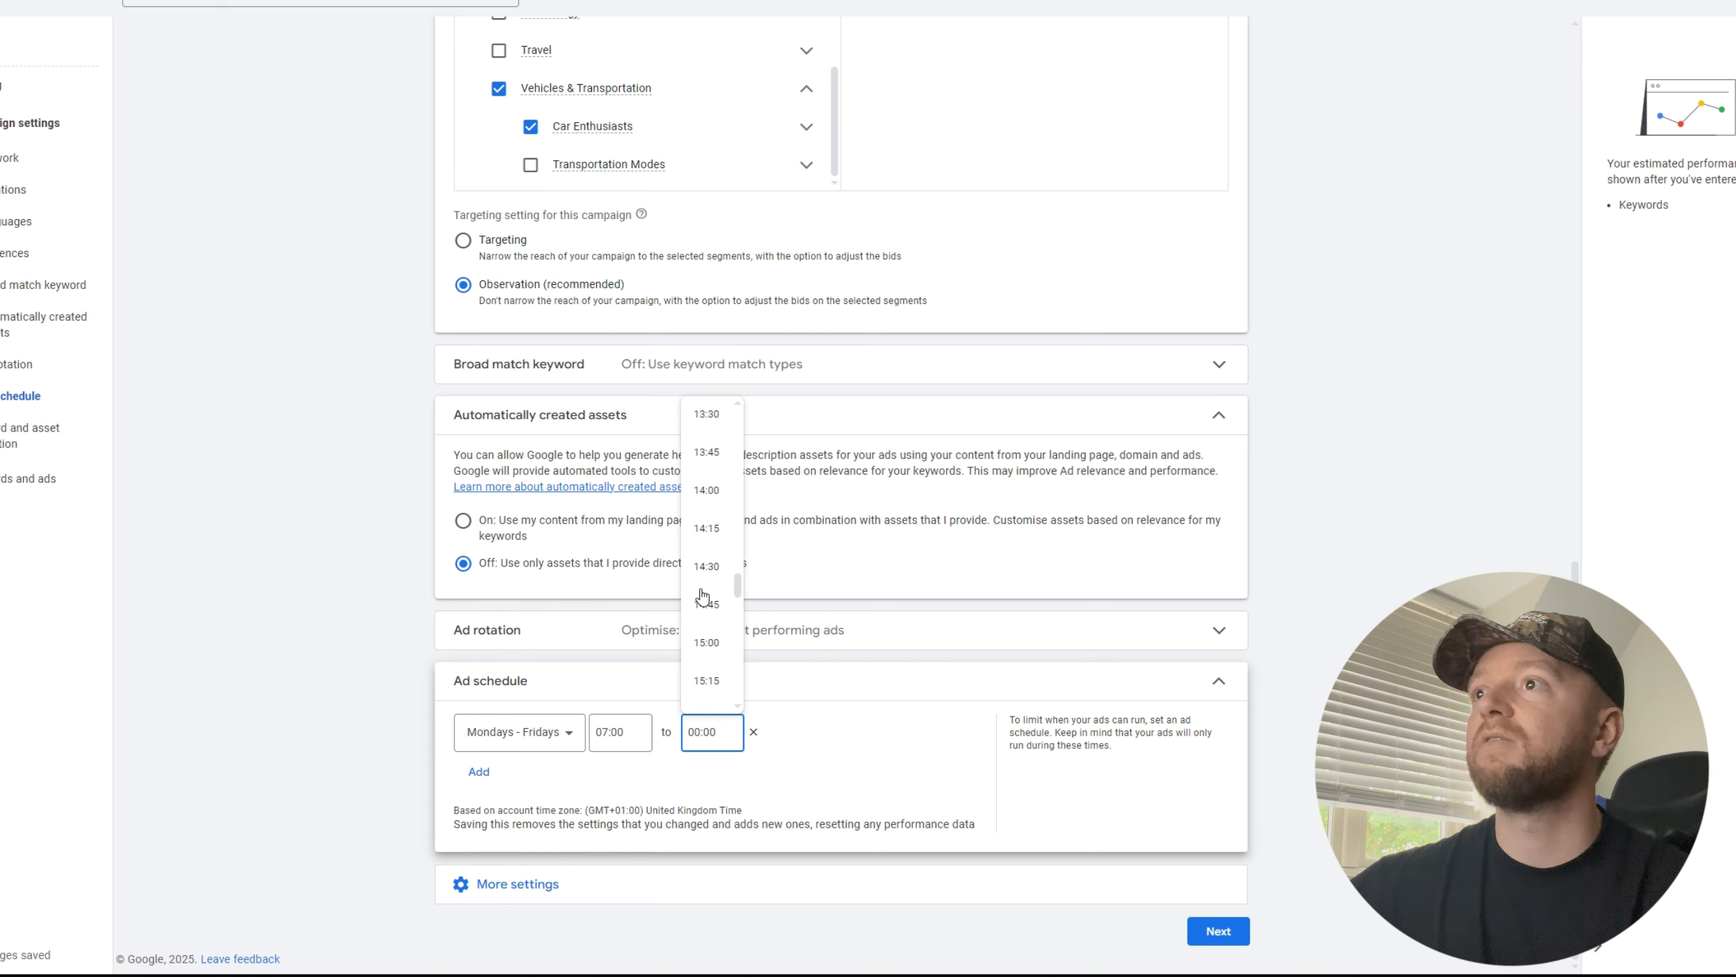
{"action": "scroll", "coordinate": [702, 595], "scroll_direction": "down", "scroll_amount": 5}
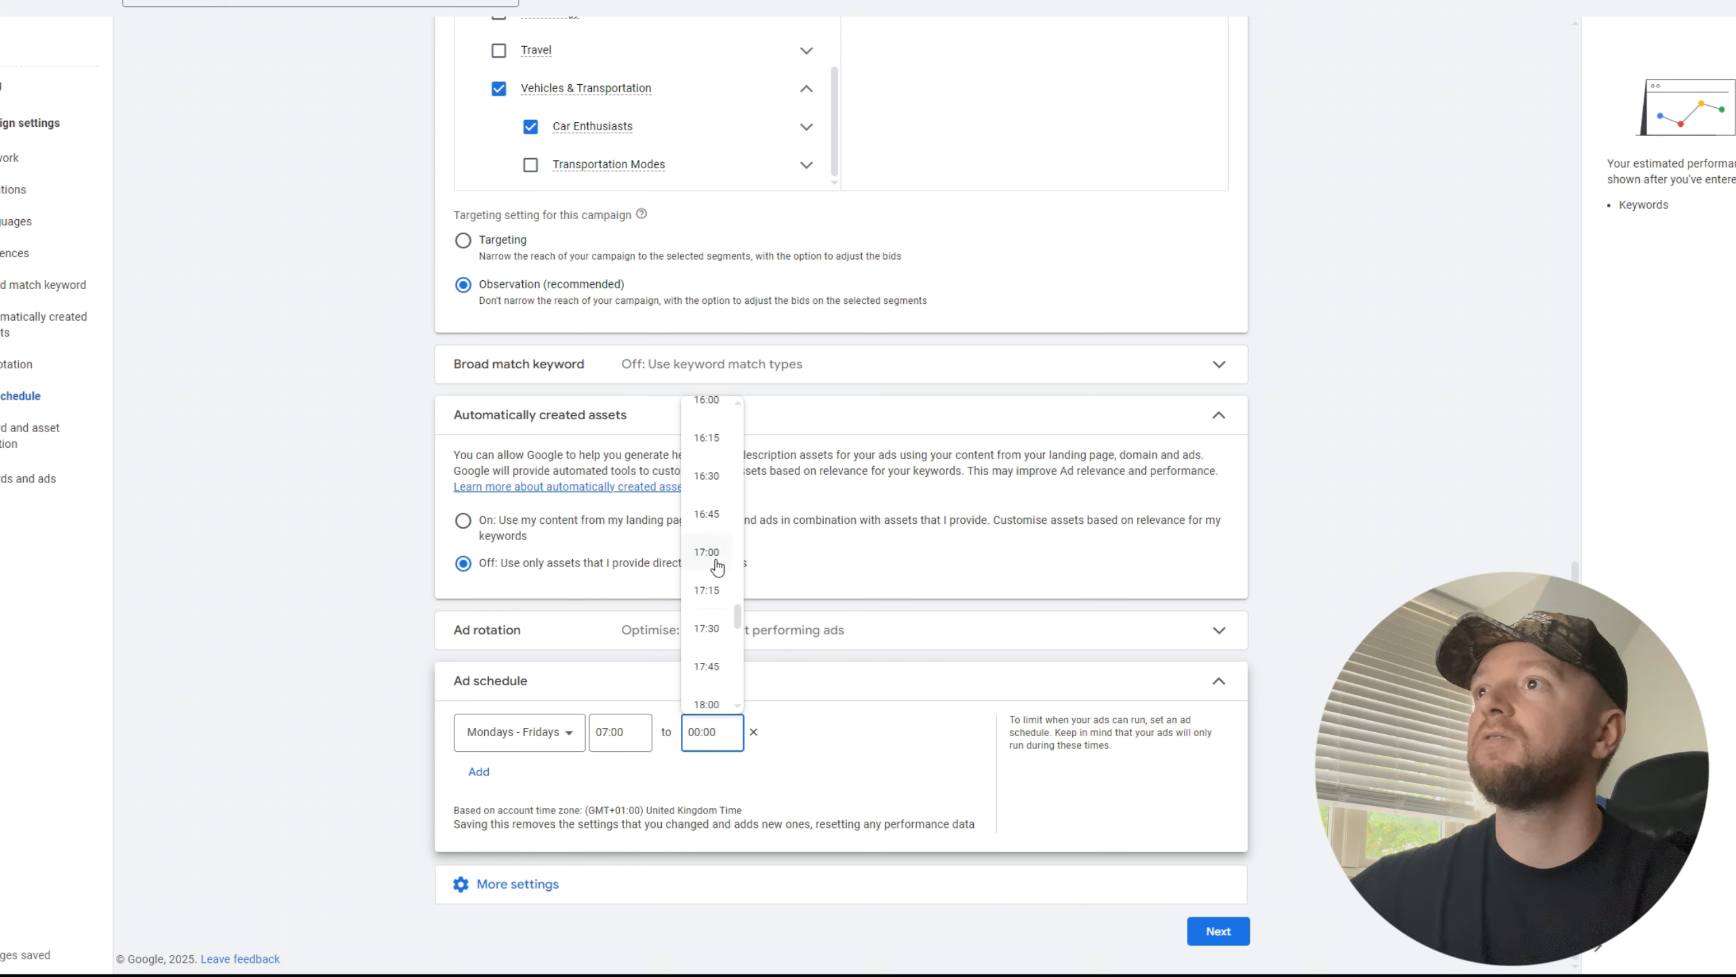
{"action": "left_click", "coordinate": [716, 561]}
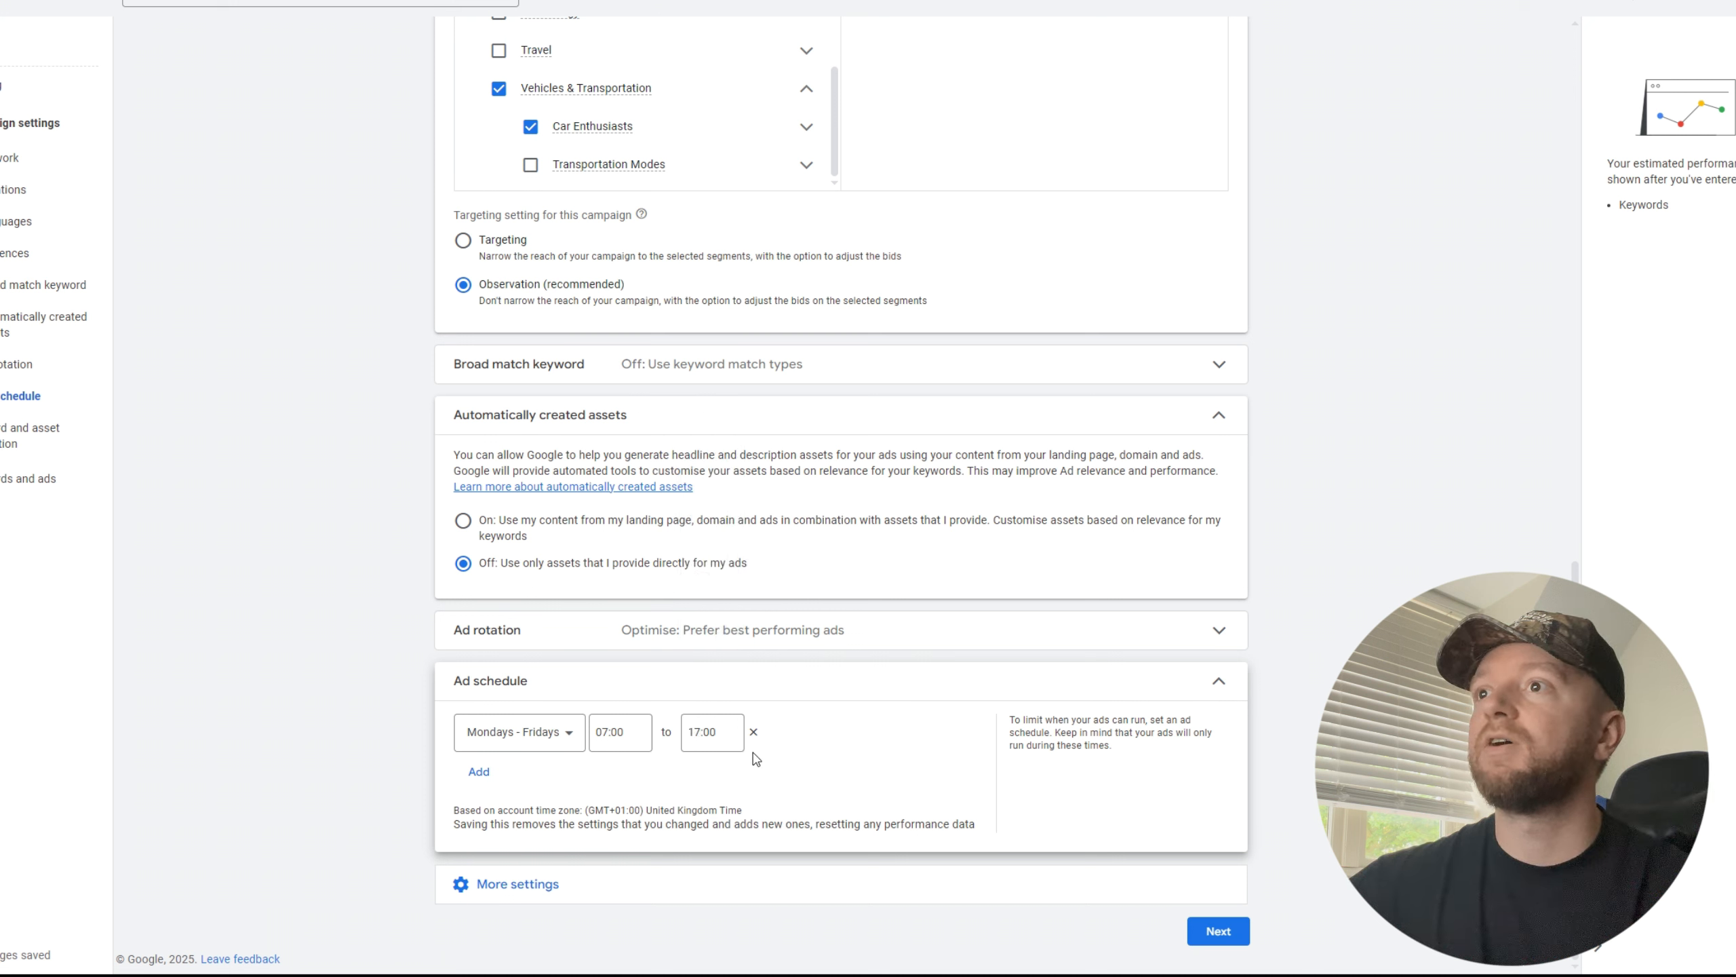
Add a second row to the ad schedule, remove it again and collapse the section.
{"action": "left_click", "coordinate": [481, 771]}
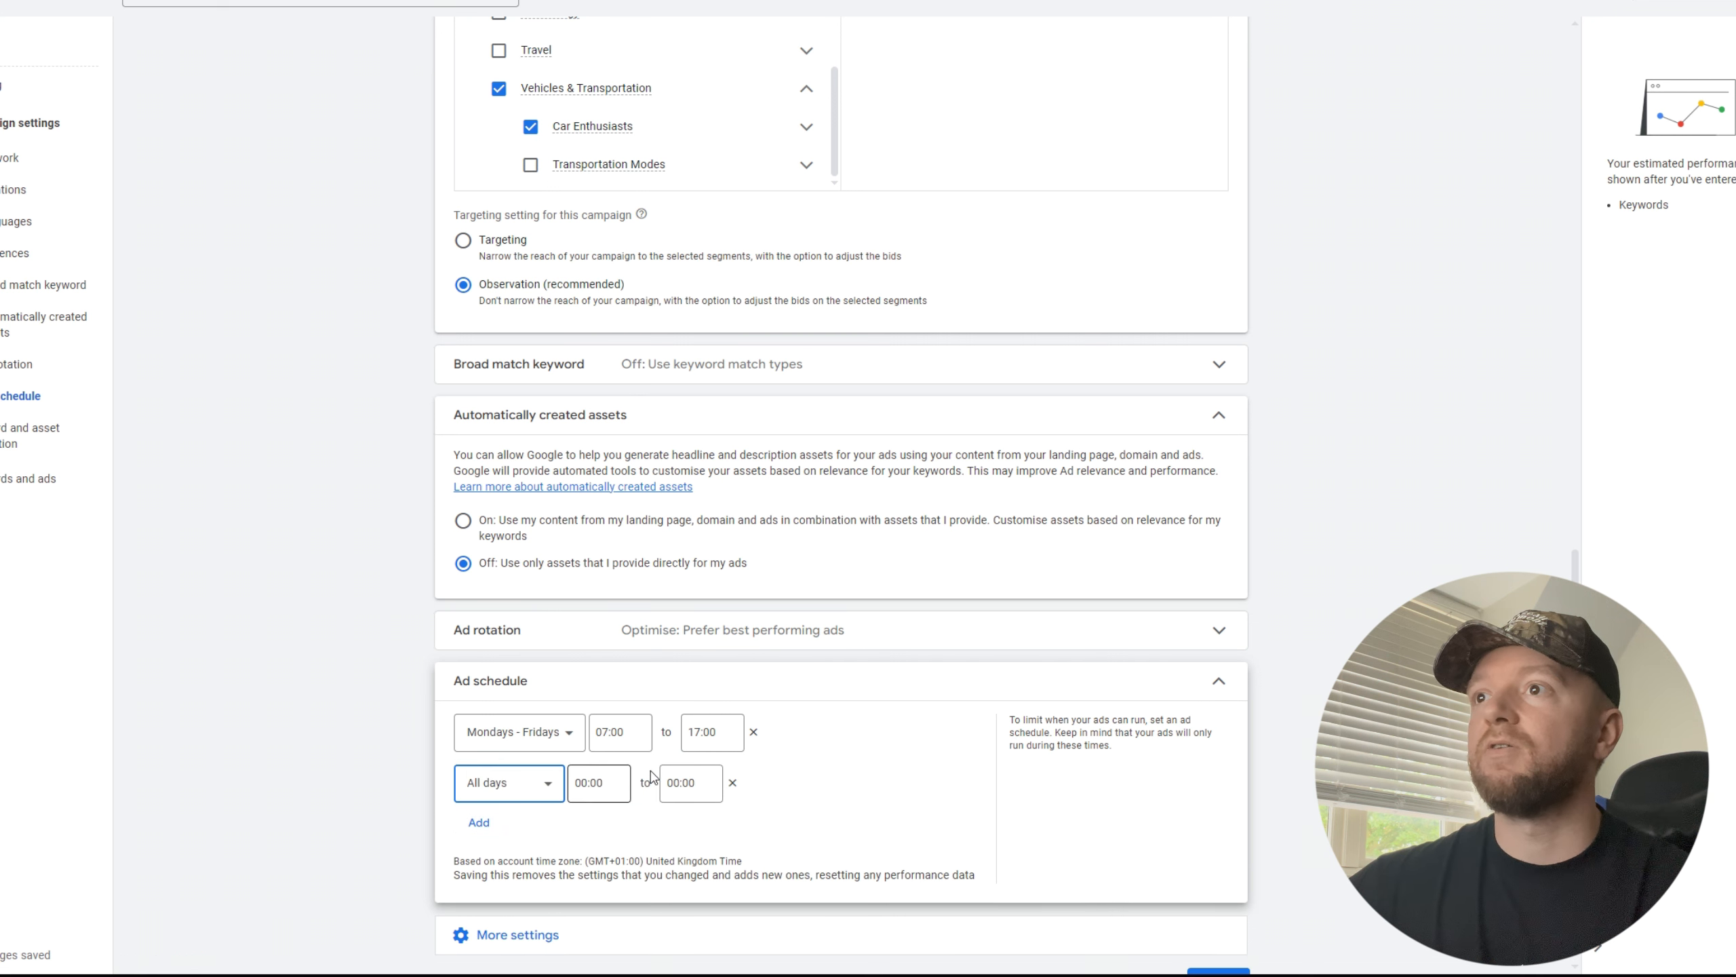
{"action": "left_click", "coordinate": [732, 782]}
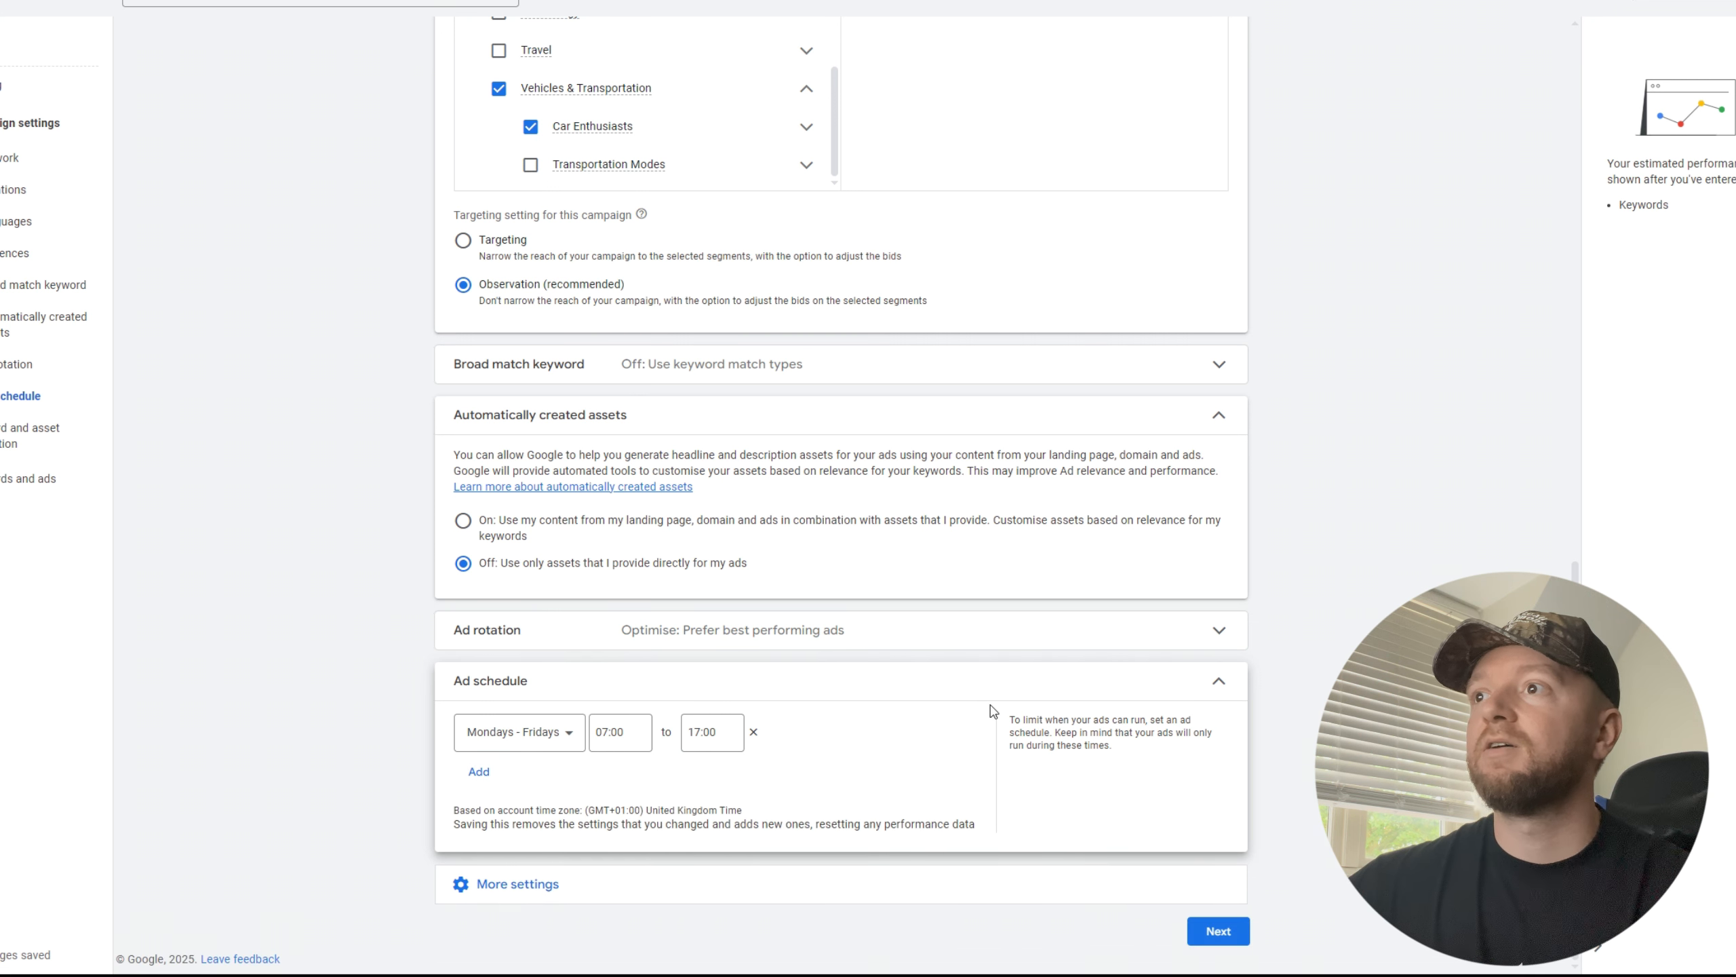
{"action": "left_click", "coordinate": [1212, 697]}
Review the Campaign URL options for tracking template, final URL suffix and custom parameters, leaving them empty and collapsed.
{"action": "left_click", "coordinate": [537, 883]}
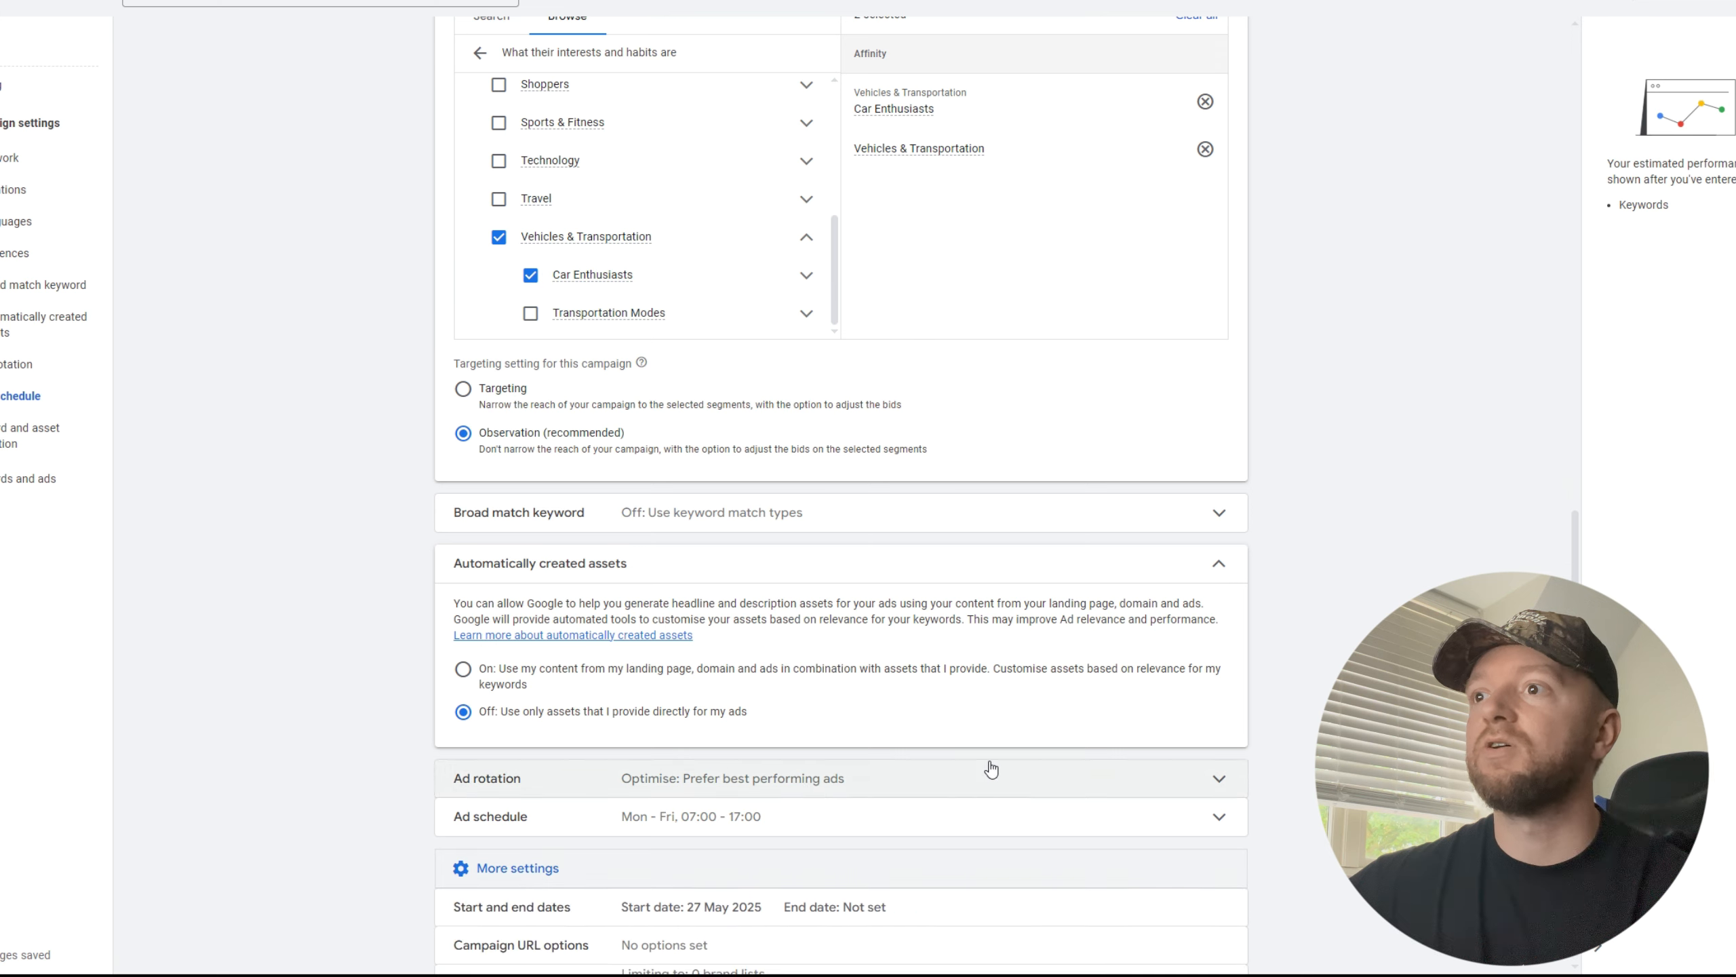
{"action": "scroll", "coordinate": [988, 763], "scroll_direction": "down", "scroll_amount": 1}
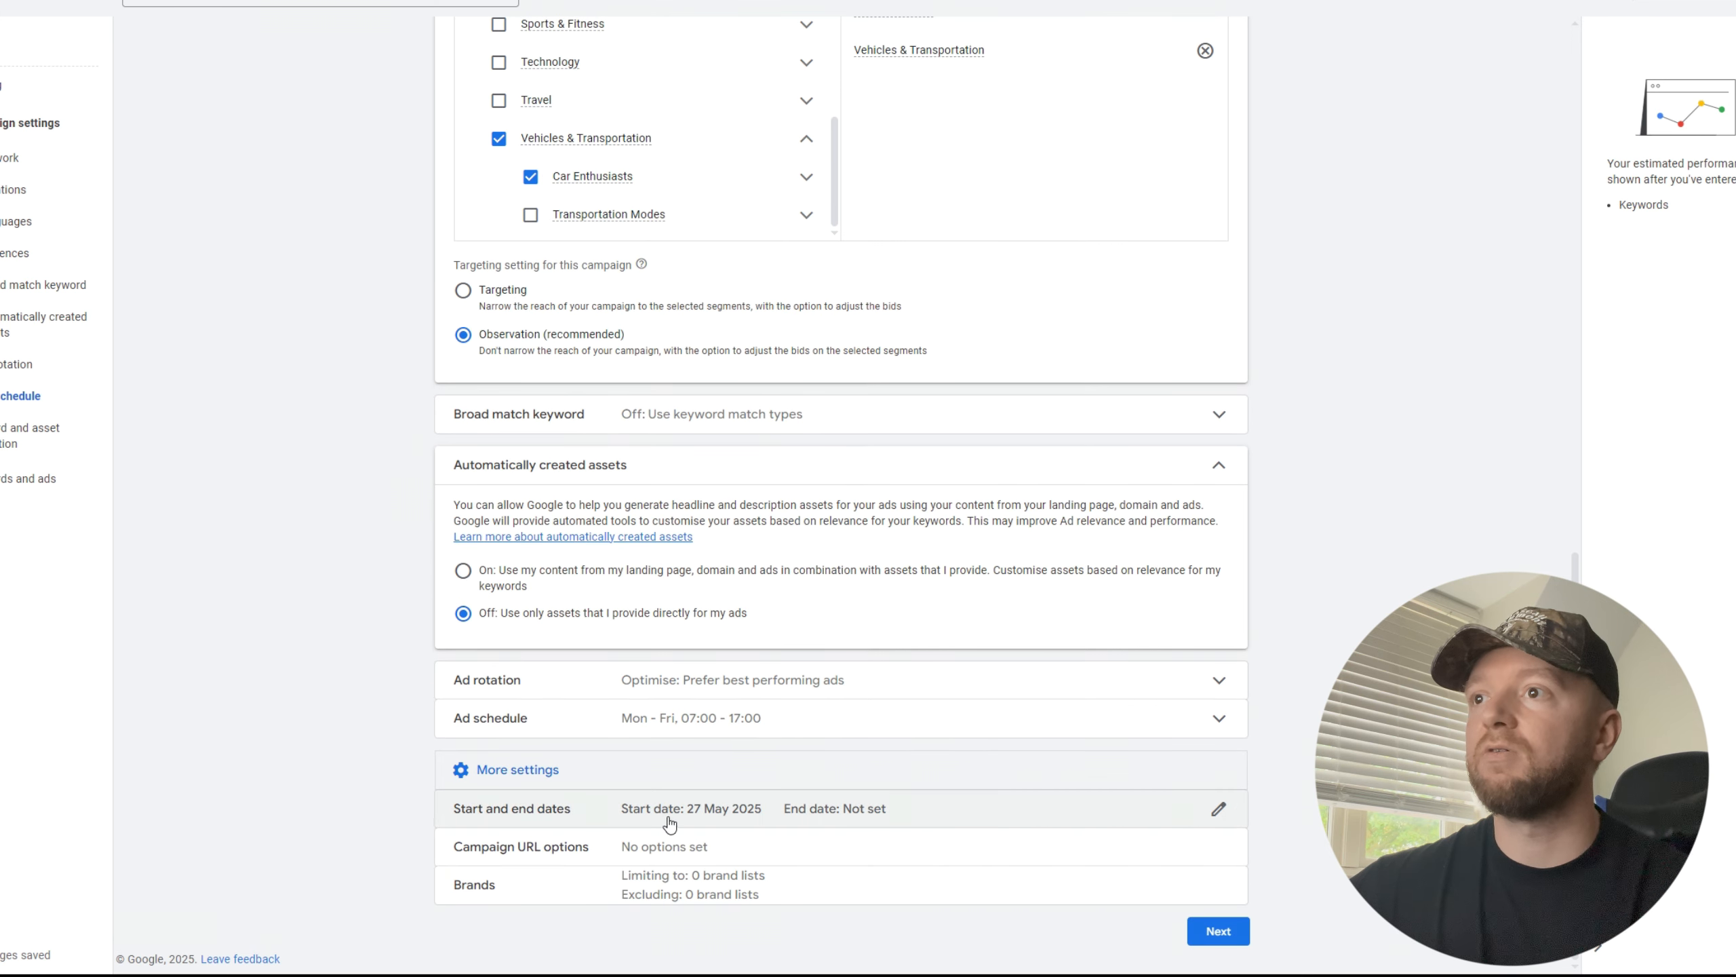
{"action": "left_click", "coordinate": [864, 853]}
{"action": "scroll", "coordinate": [897, 744], "scroll_direction": "down", "scroll_amount": 2}
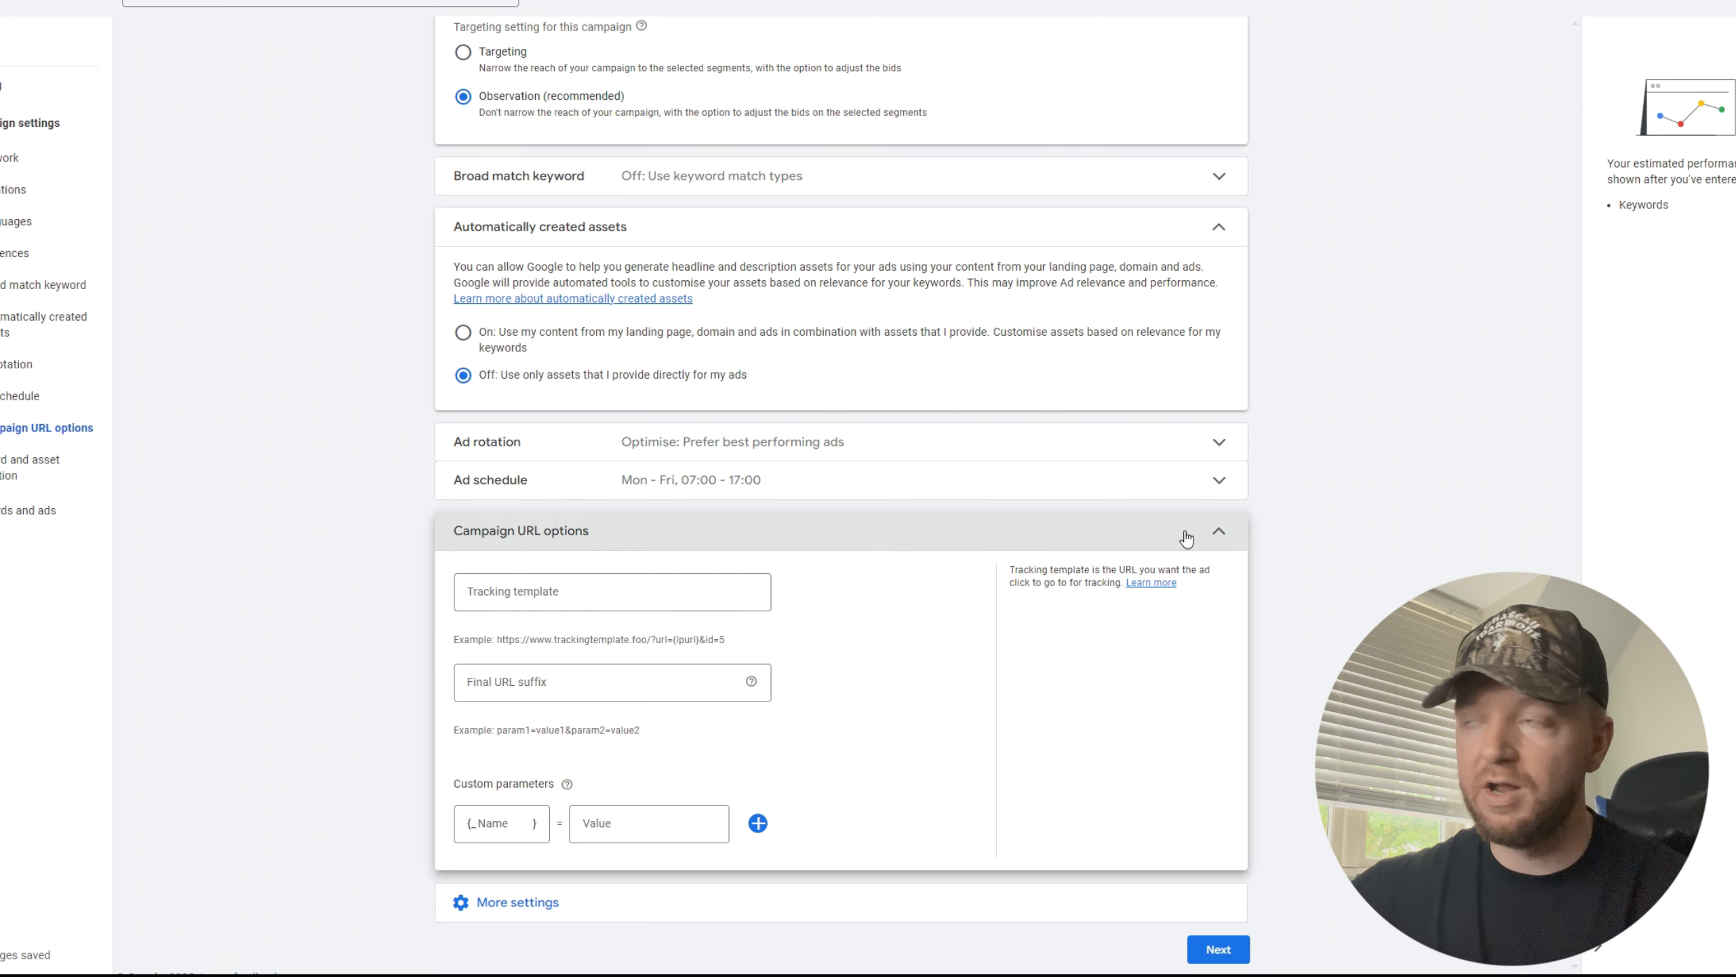
{"action": "left_click", "coordinate": [1218, 533]}
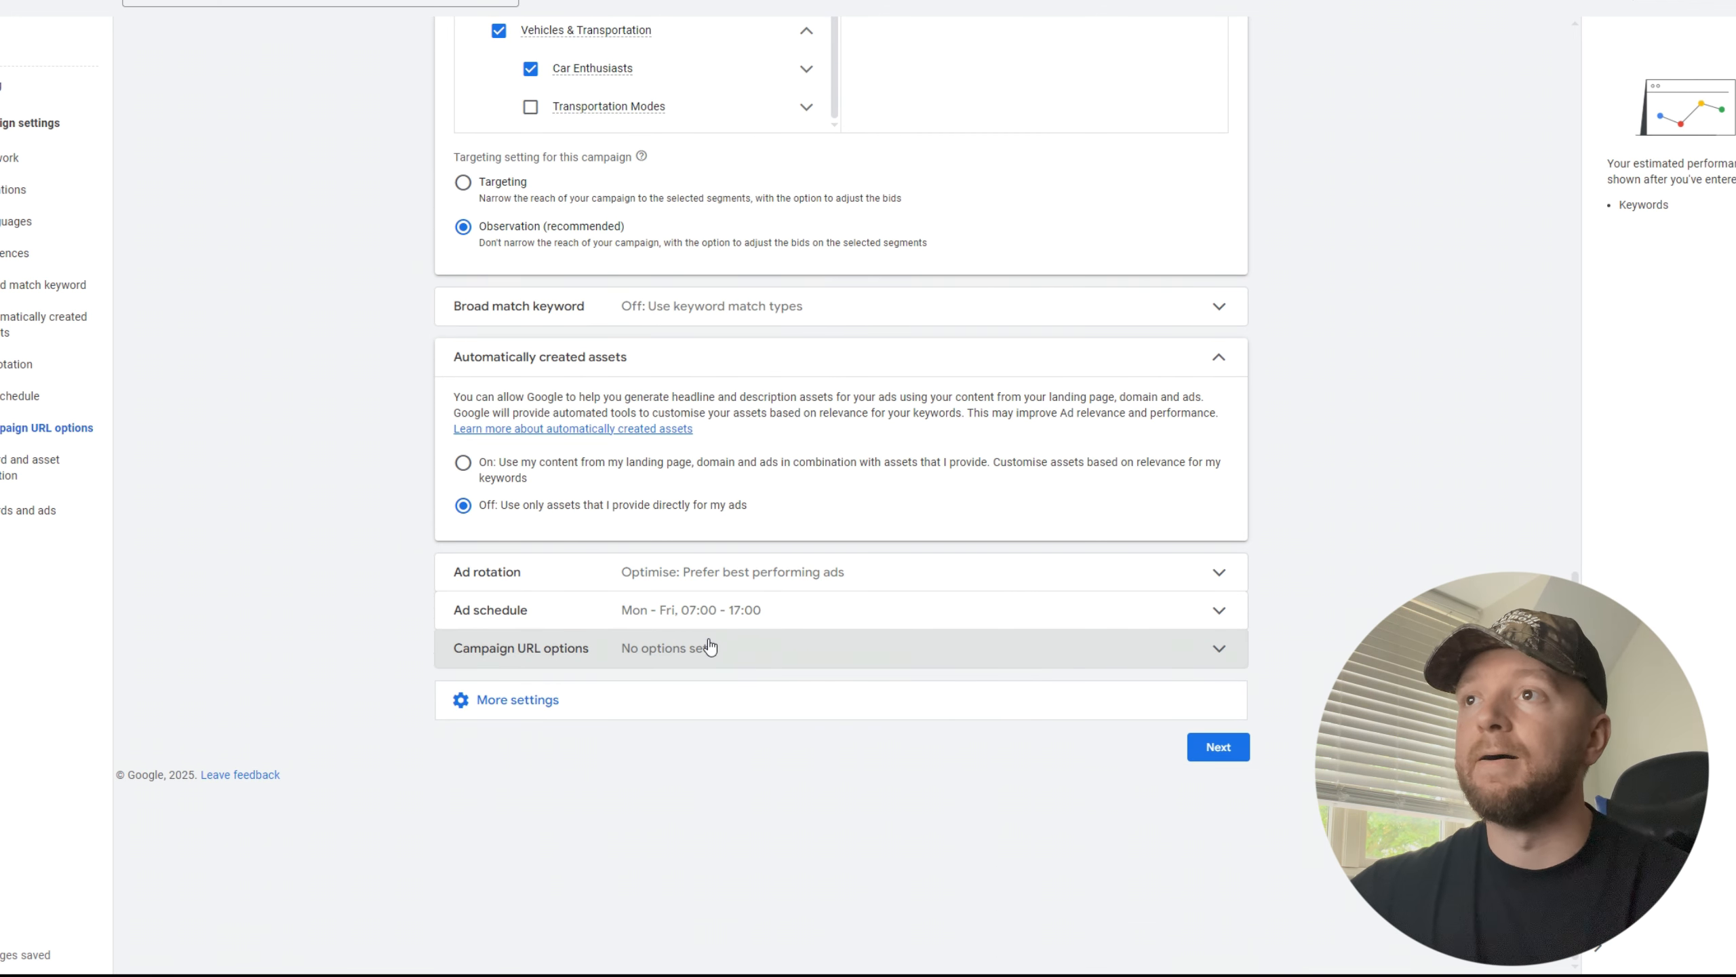
Review the Brands settings for brand inclusions and exclusions without adding any brand lists, and collapse the section.
{"action": "left_click", "coordinate": [707, 699]}
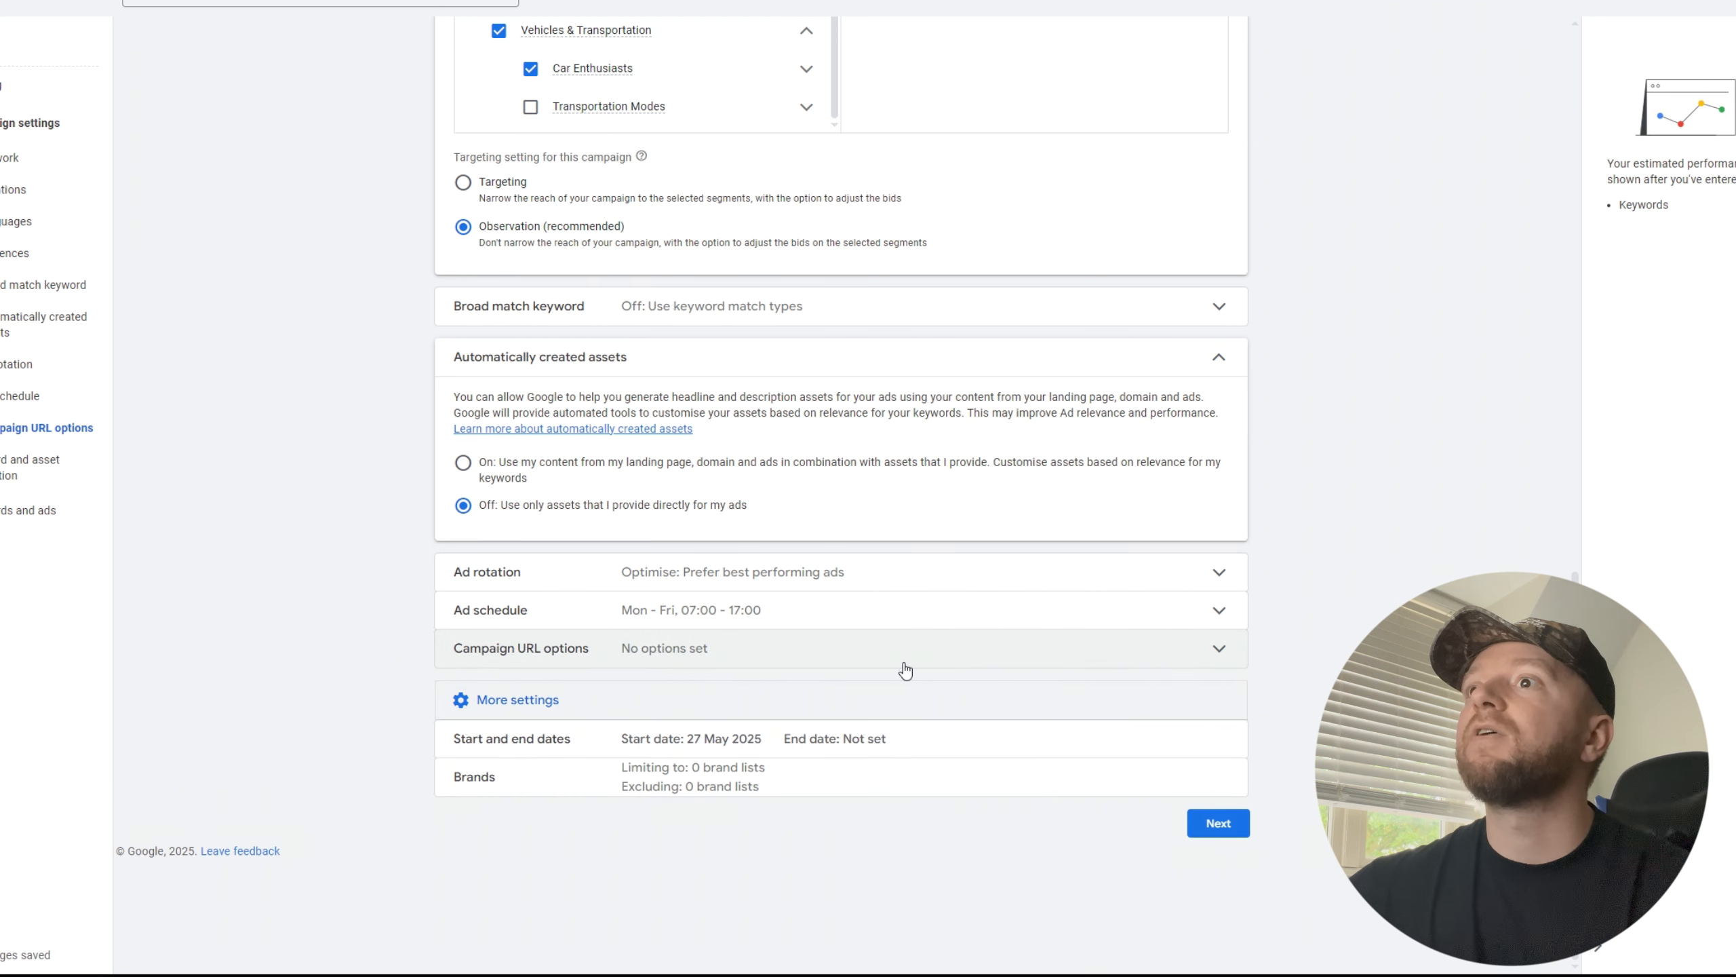
{"action": "left_click", "coordinate": [831, 777]}
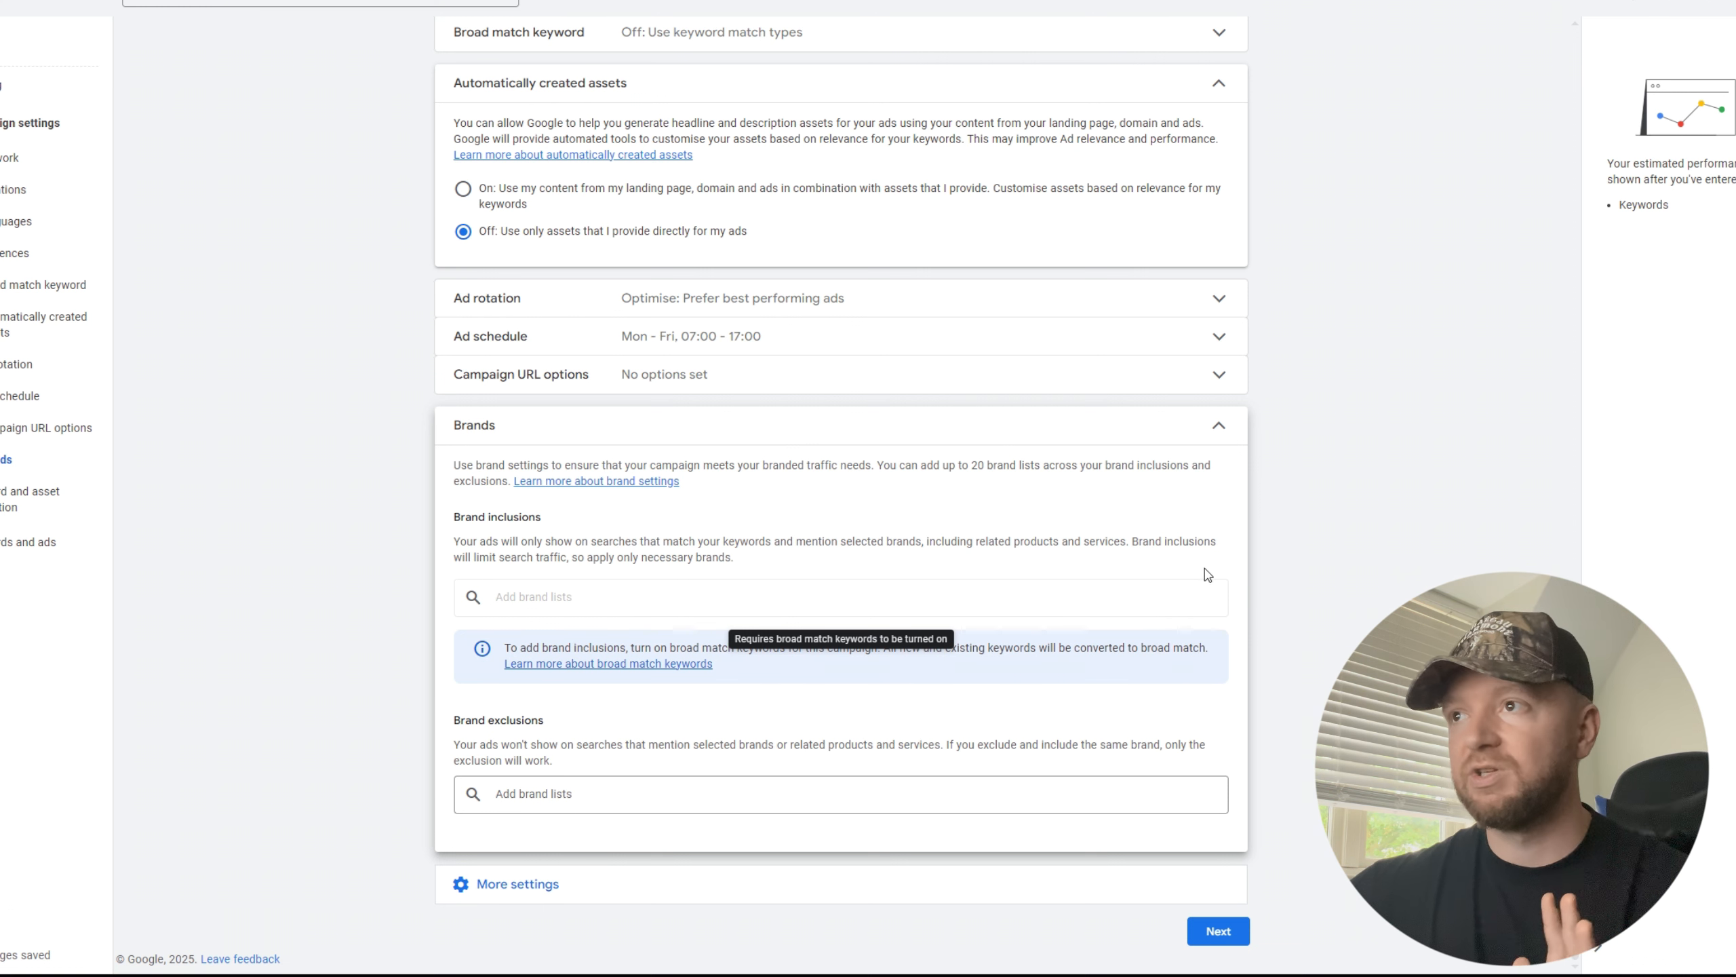
{"action": "left_click", "coordinate": [1229, 441]}
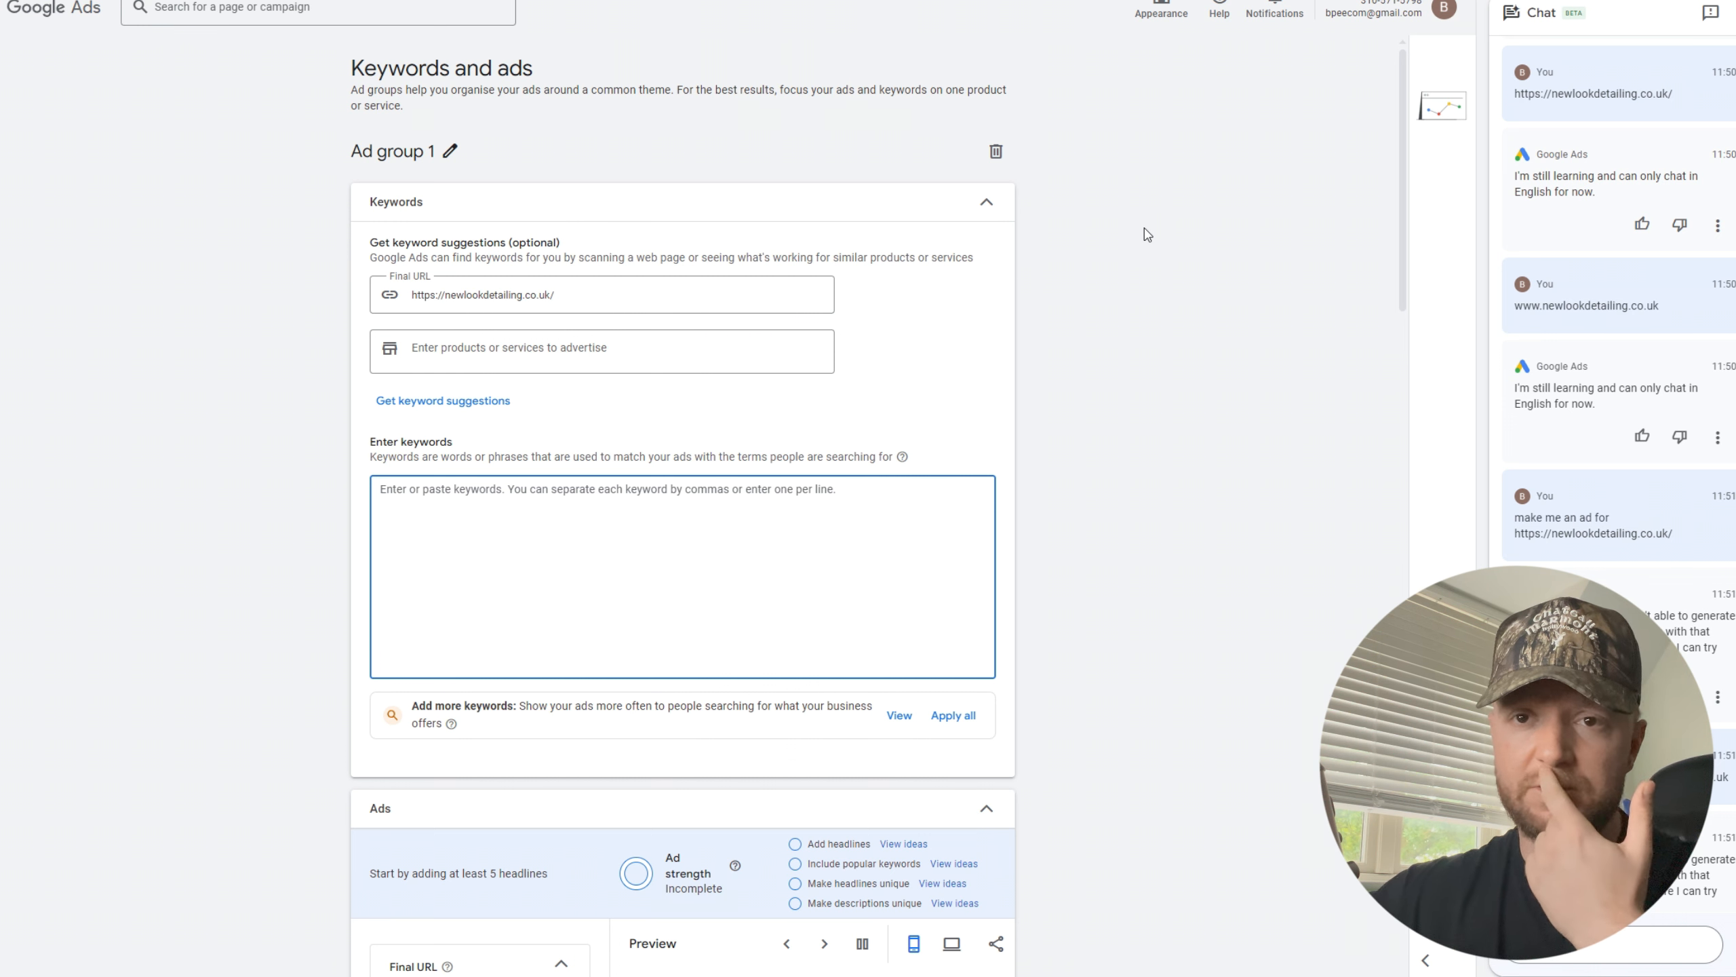
Enter "car detailing Coventry" as the first keyword of Ad group 1, with Coventry capitalised.
{"action": "type", "text": "car"}
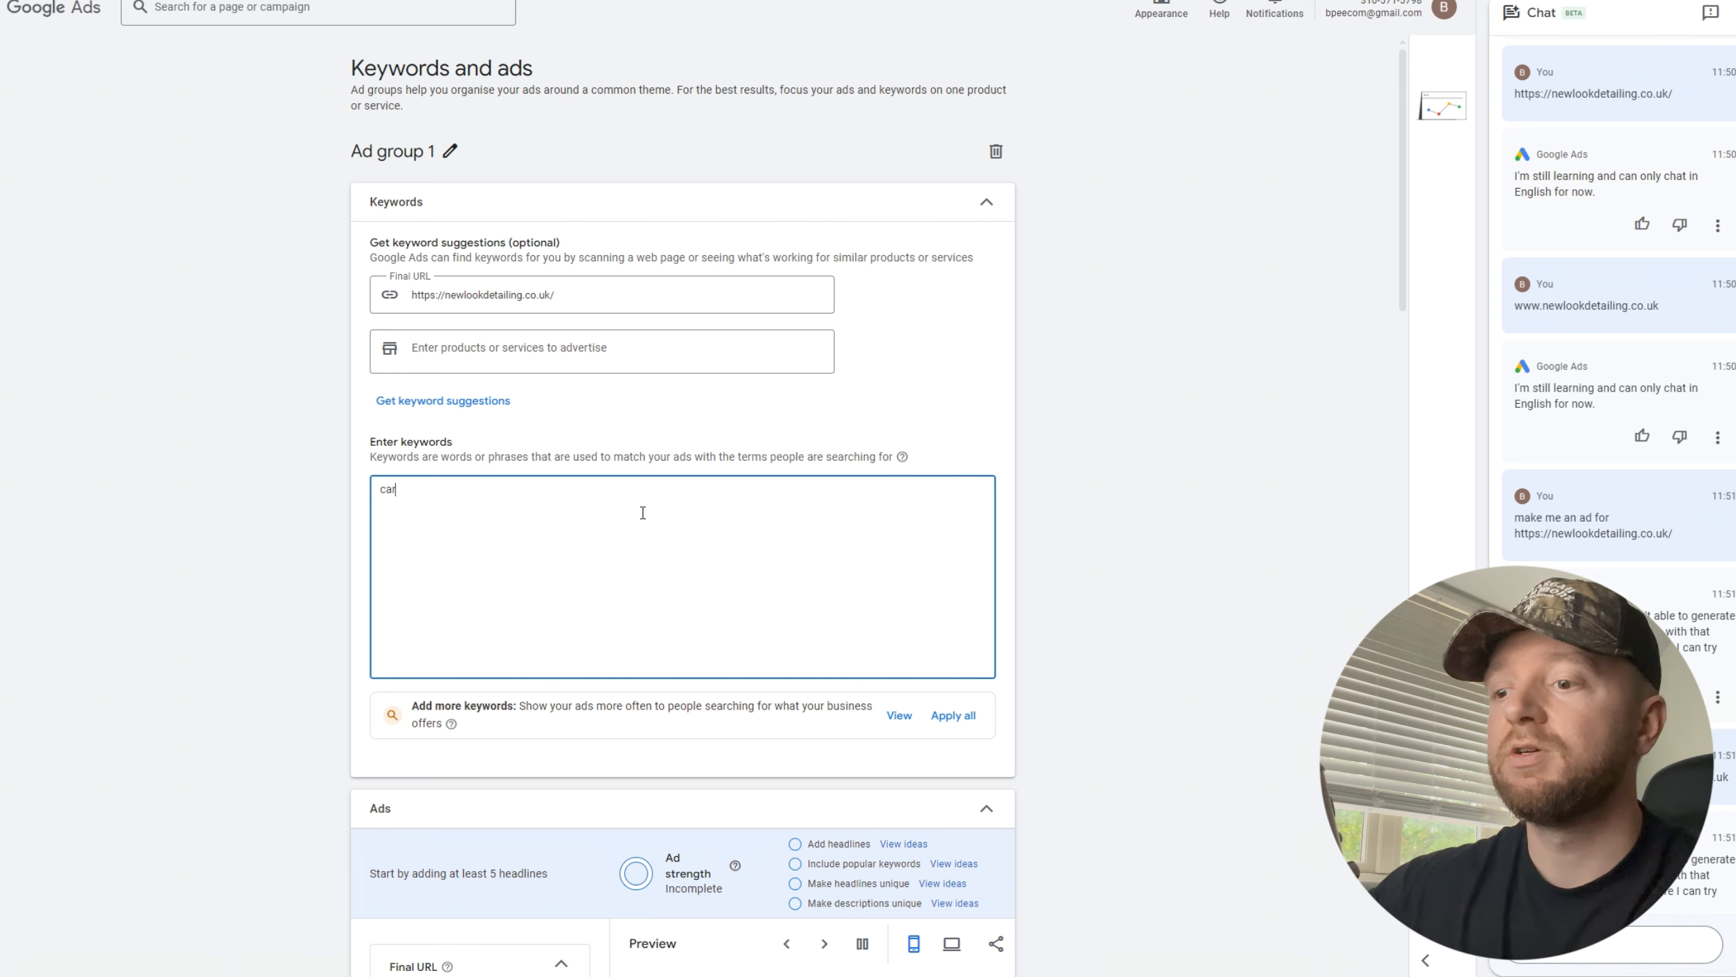
{"action": "type", "text": " detail"}
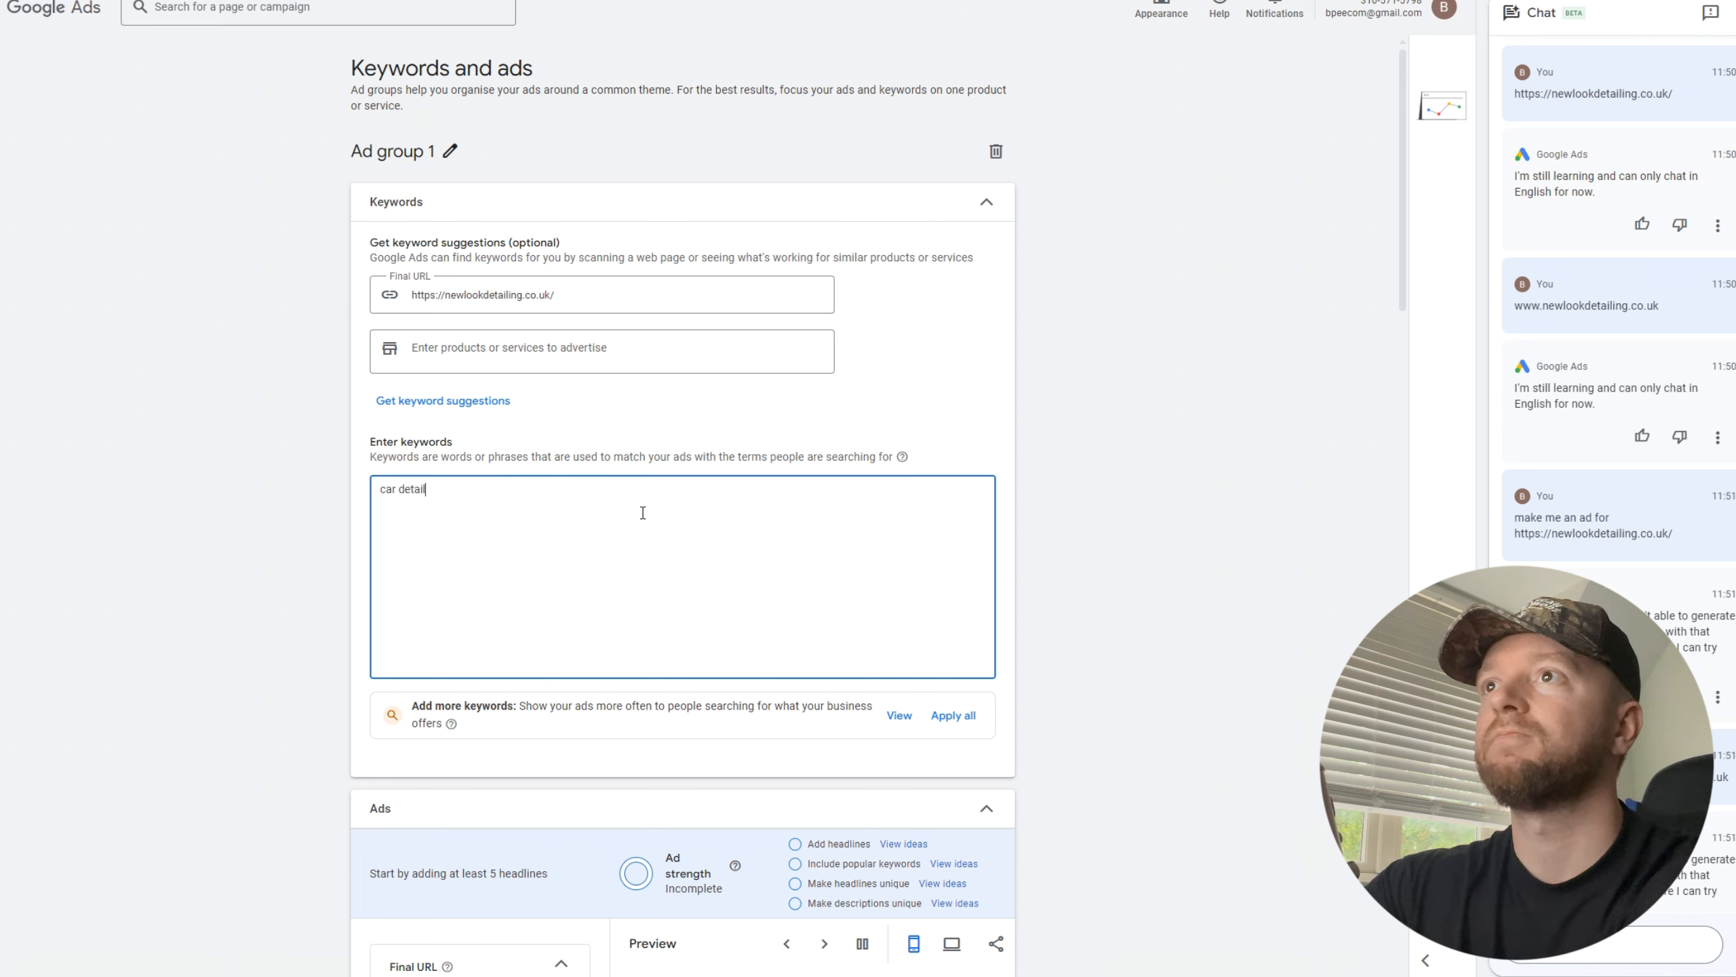
{"action": "type", "text": "ing coventry"}
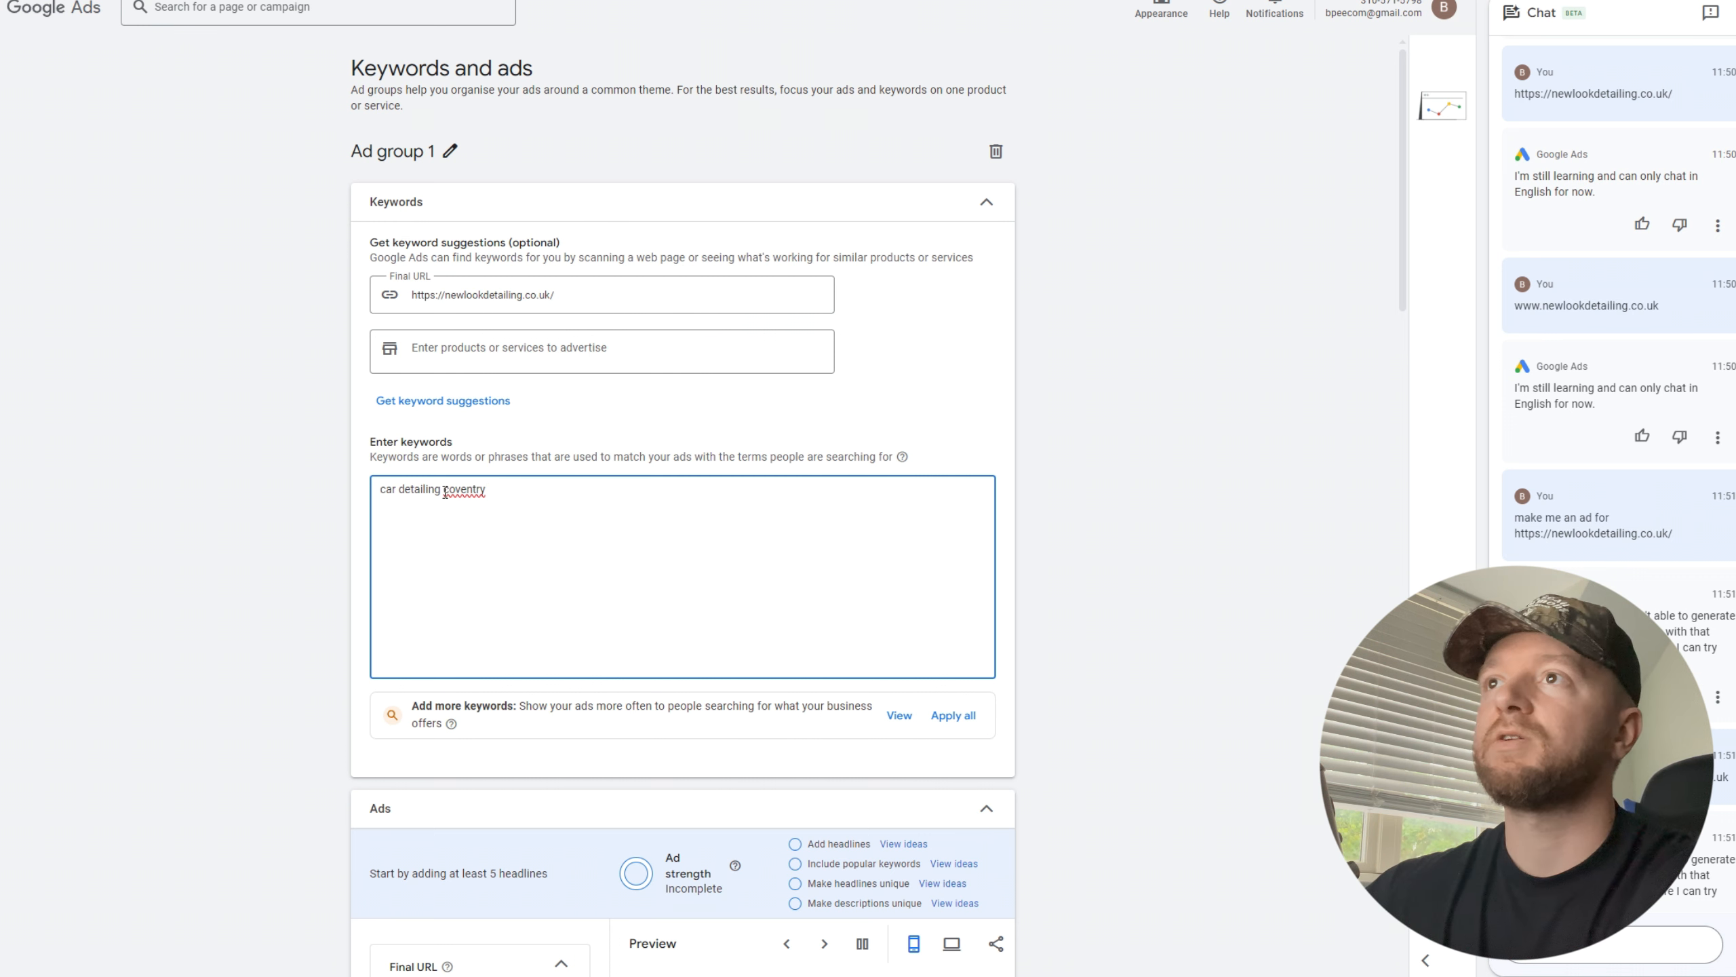
{"action": "left_click_drag", "start_coordinate": [449, 490], "coordinate": [443, 490]}
{"action": "type", "text": "C"}
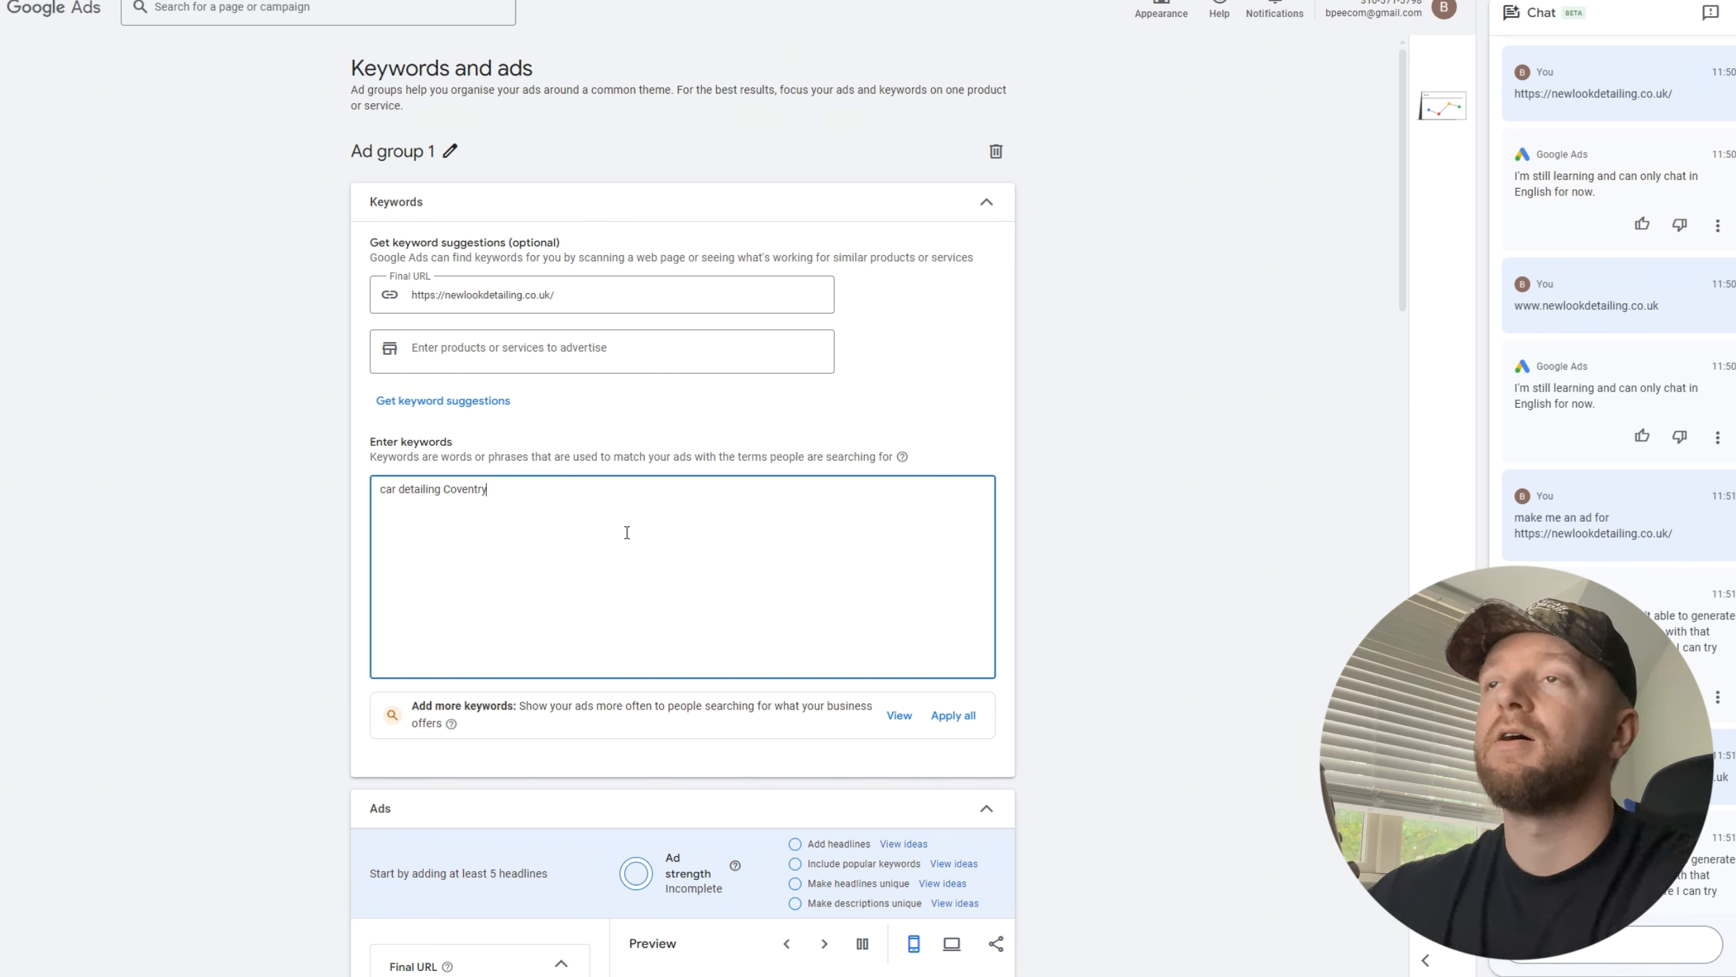
{"action": "left_click_drag", "start_coordinate": [682, 510], "coordinate": [291, 512]}
{"action": "left_click", "coordinate": [539, 500]}
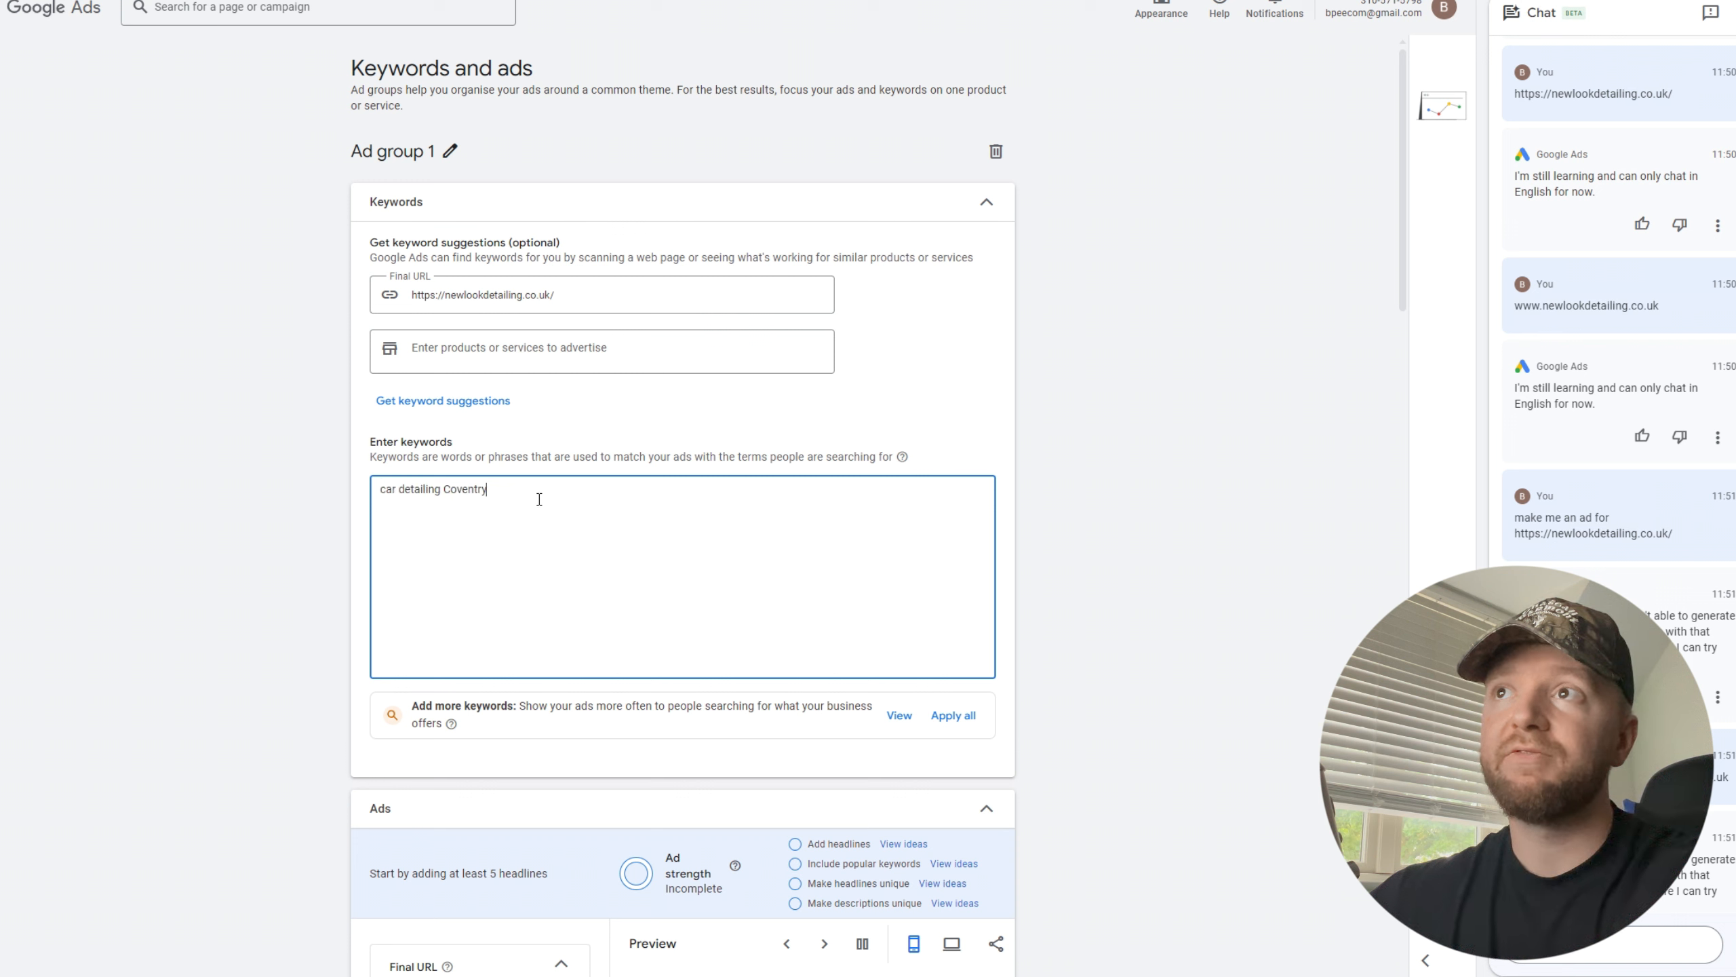
{"action": "left_click_drag", "start_coordinate": [546, 498], "coordinate": [347, 508]}
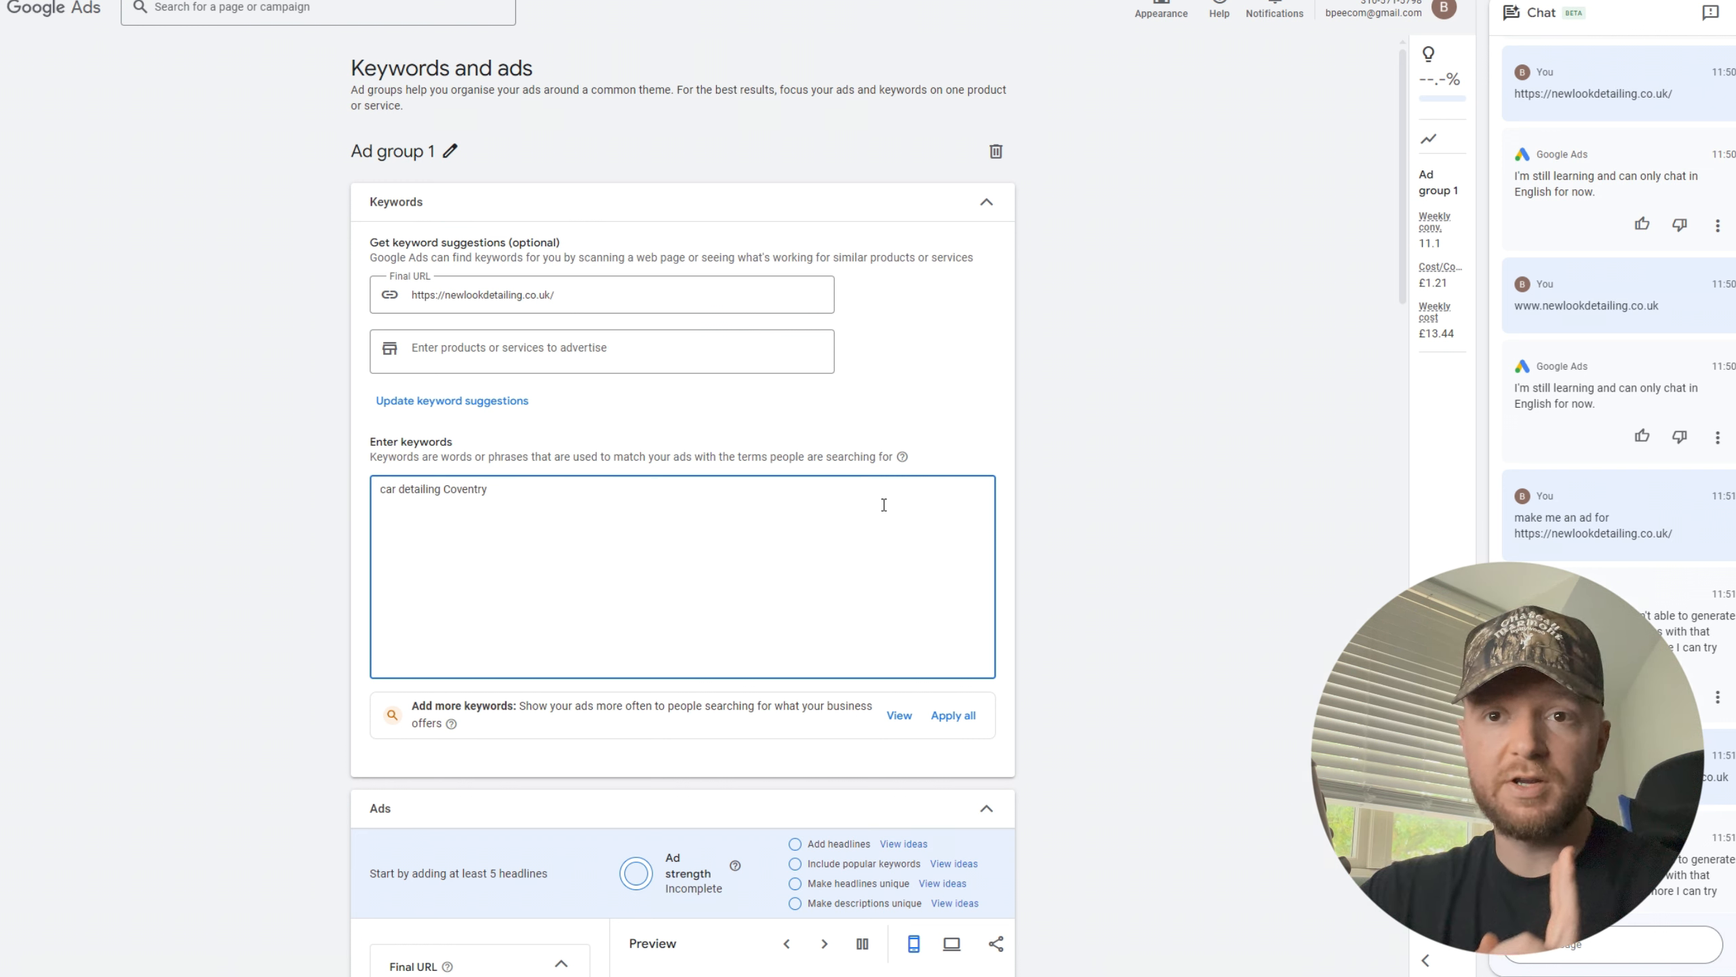
Enclose the car detailing Coventry keyword in double quotation marks to make it a phrase match.
{"action": "type", "text": "\""}
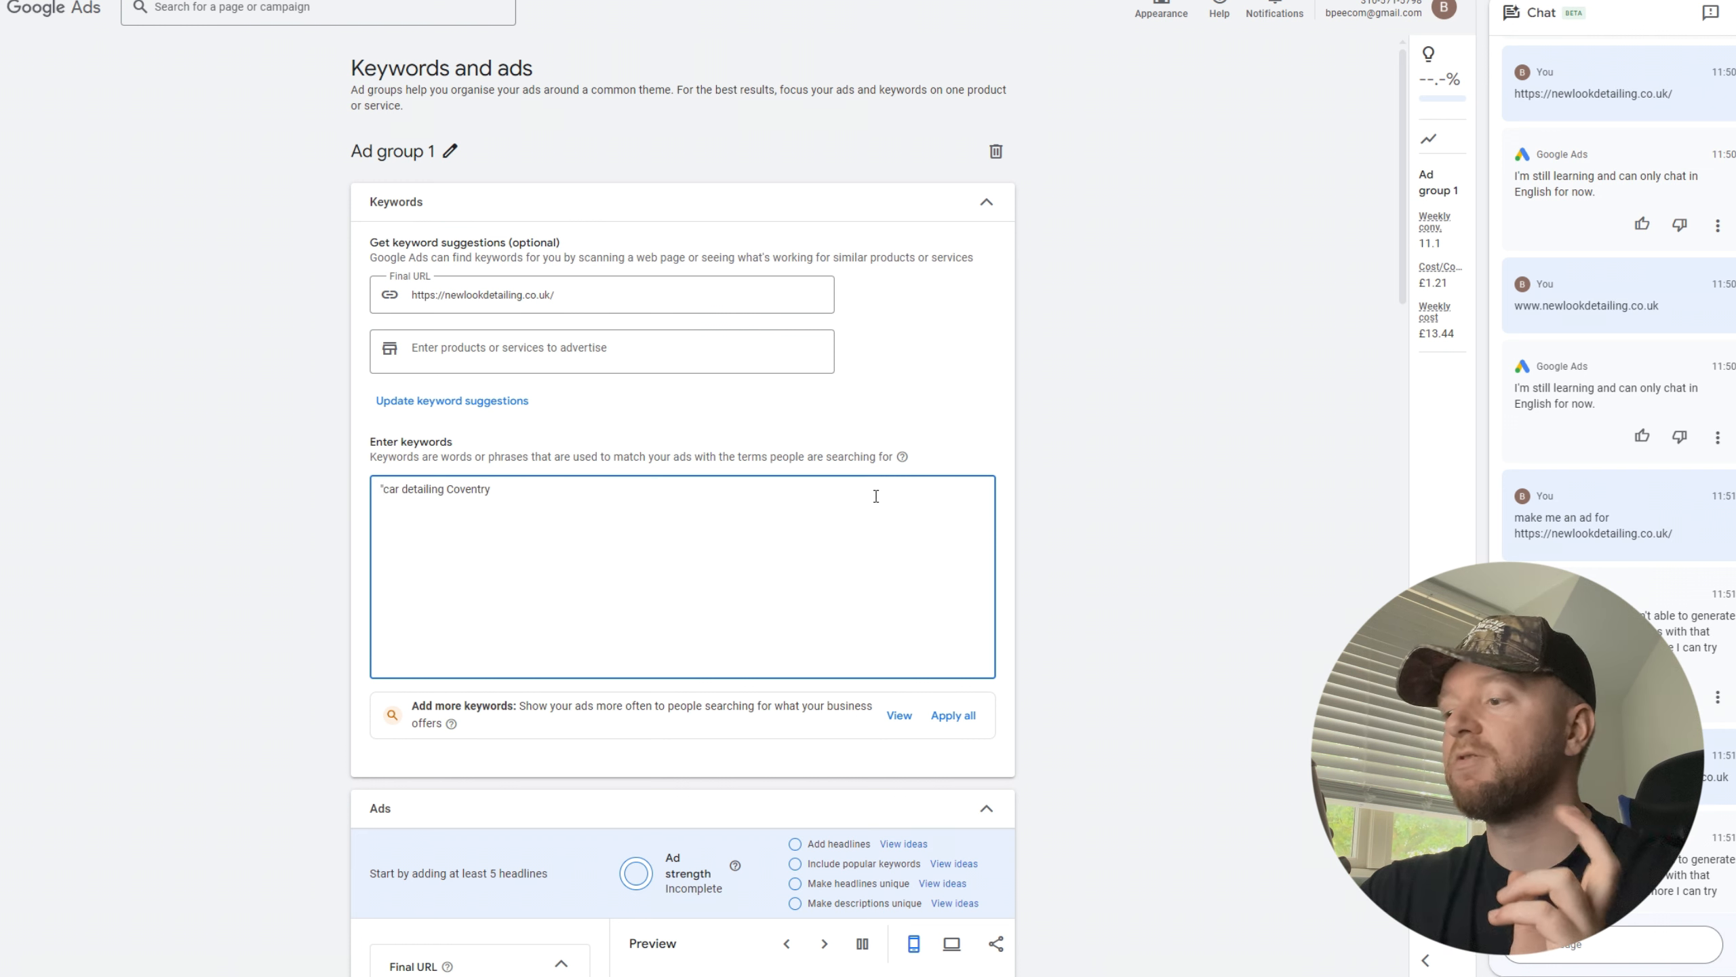
{"action": "left_click", "coordinate": [514, 496]}
{"action": "type", "text": "\""}
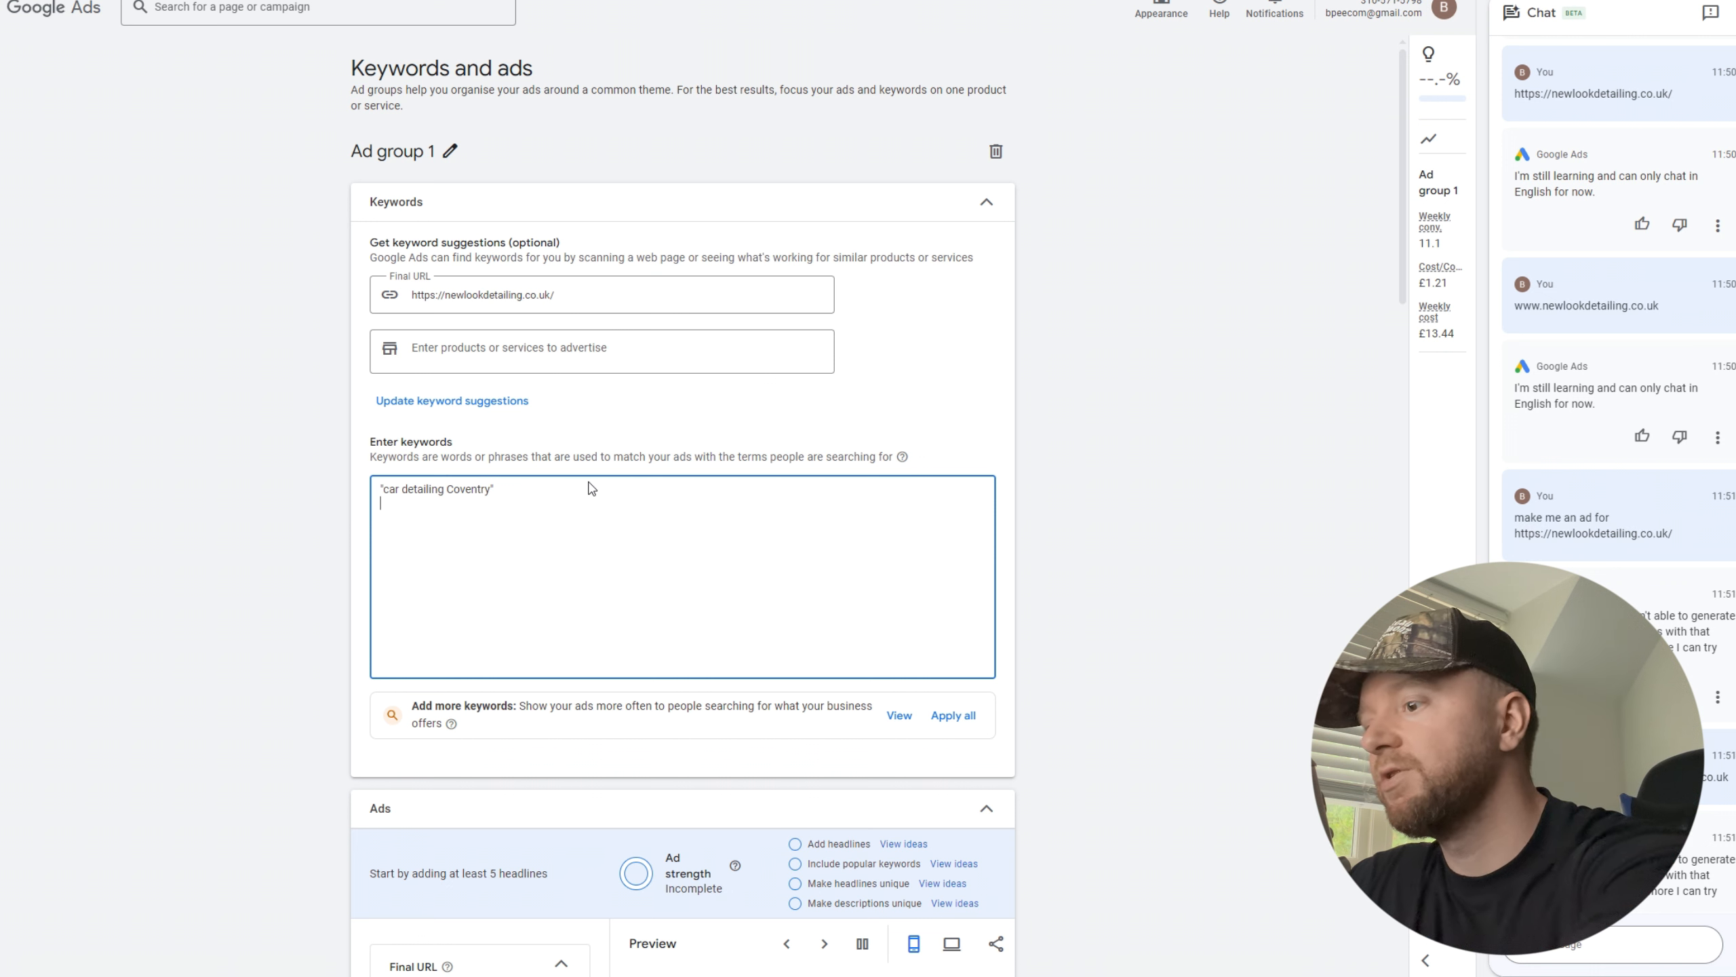
Add [car detailing Coventry] in square brackets as an exact match keyword of Ad group 1.
{"action": "type", "text": "c"}
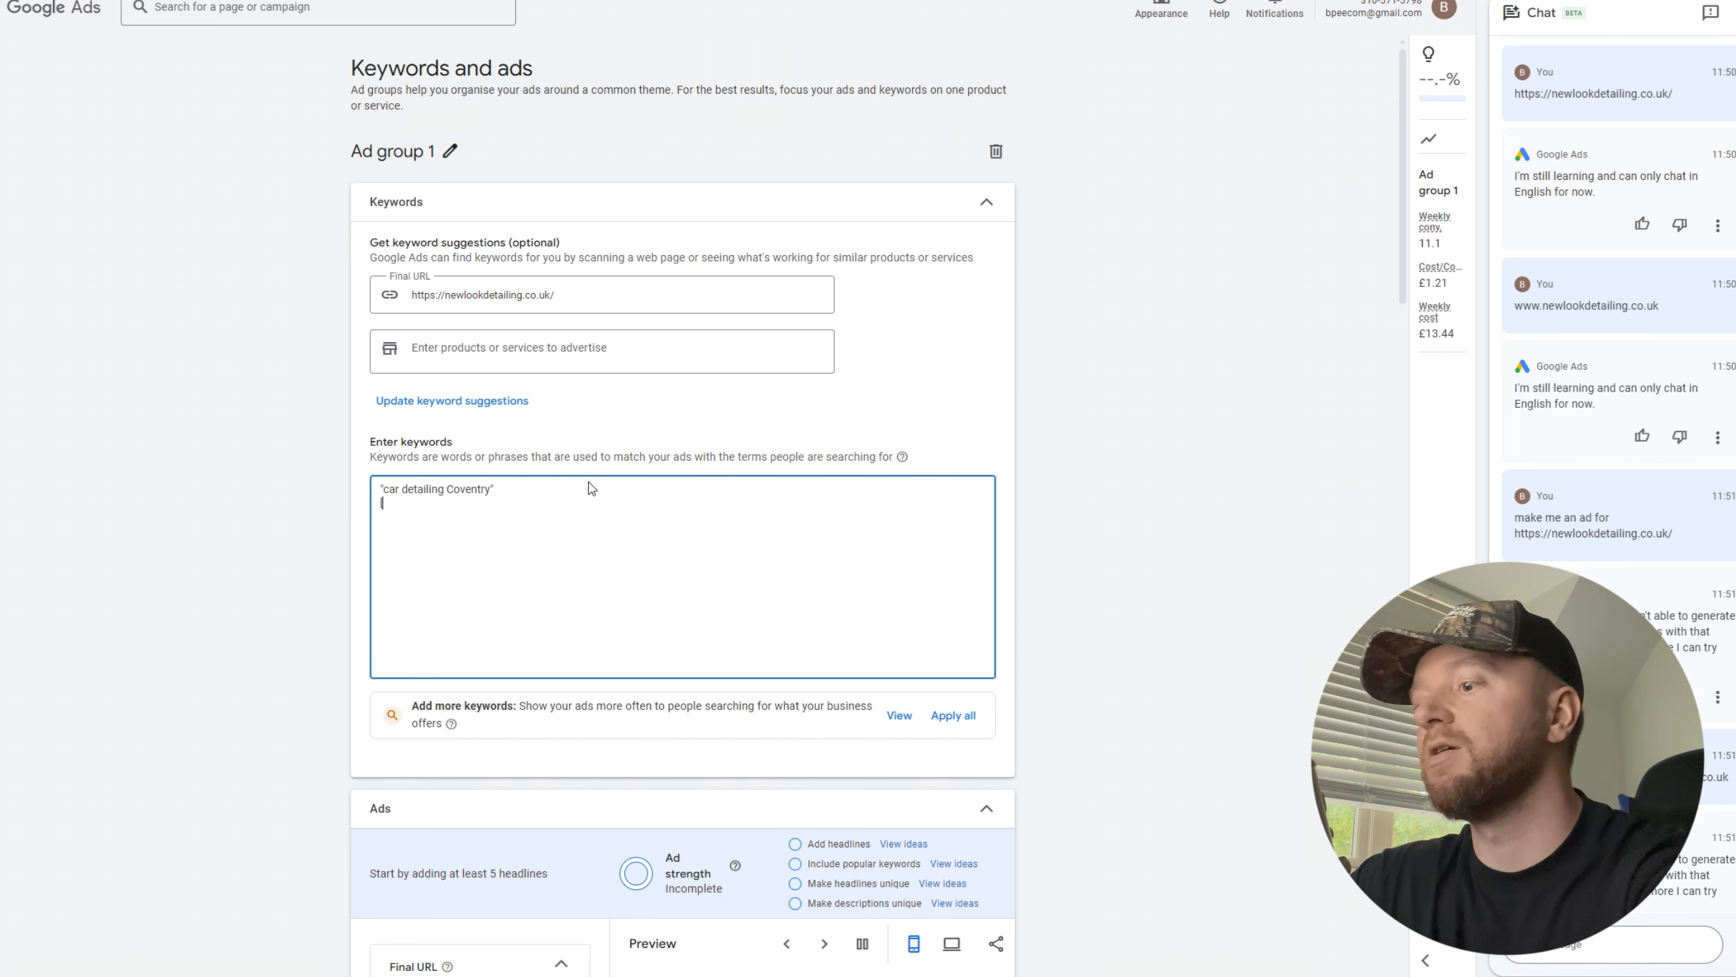
{"action": "type", "text": "car detailin"}
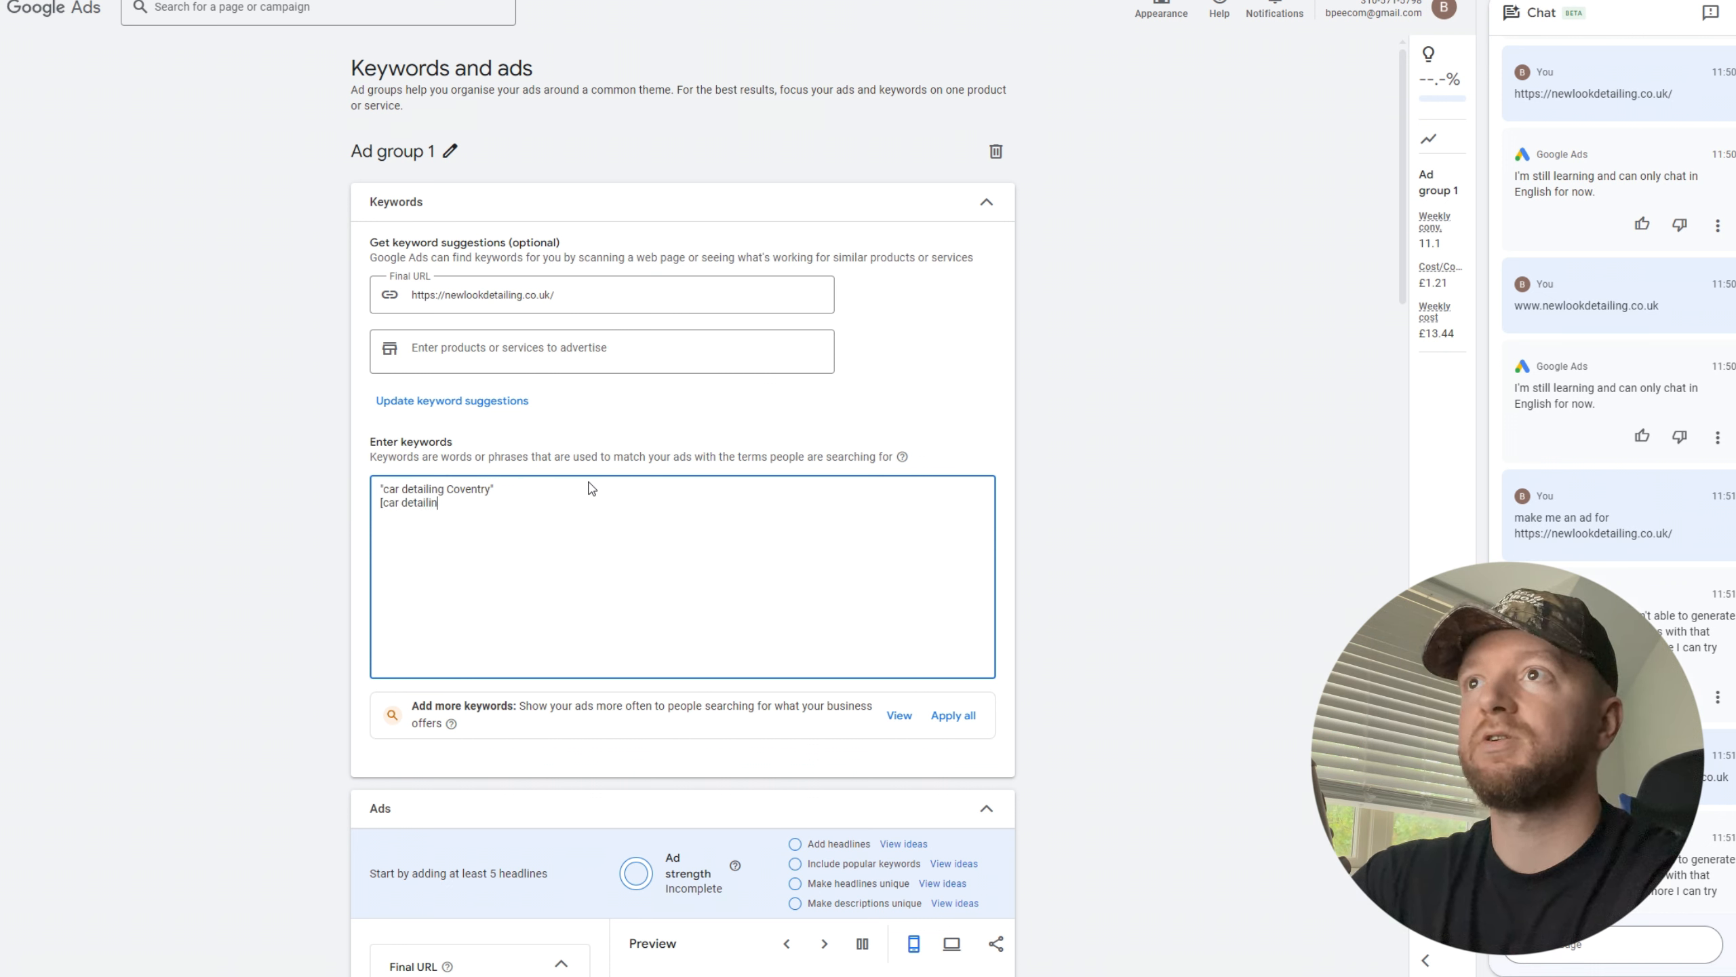
{"action": "type", "text": "g Coventry"}
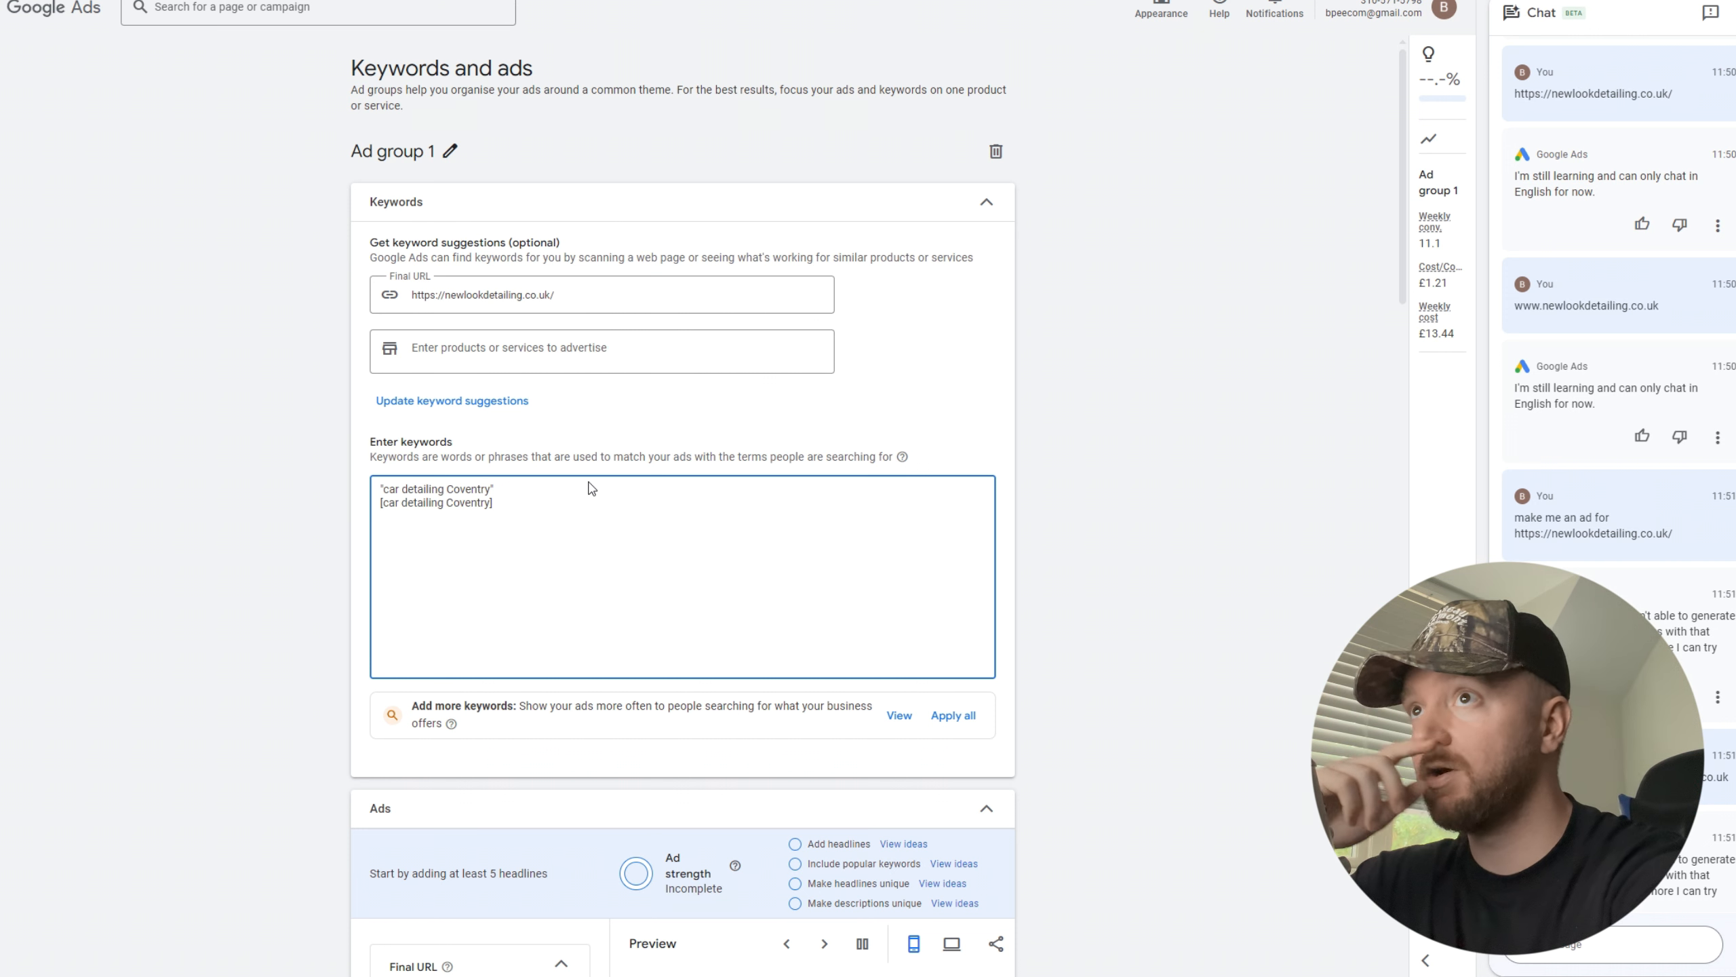
Add "car detailing near me" in double quotation marks as a phrase match keyword.
{"action": "type", "text": "\"car "}
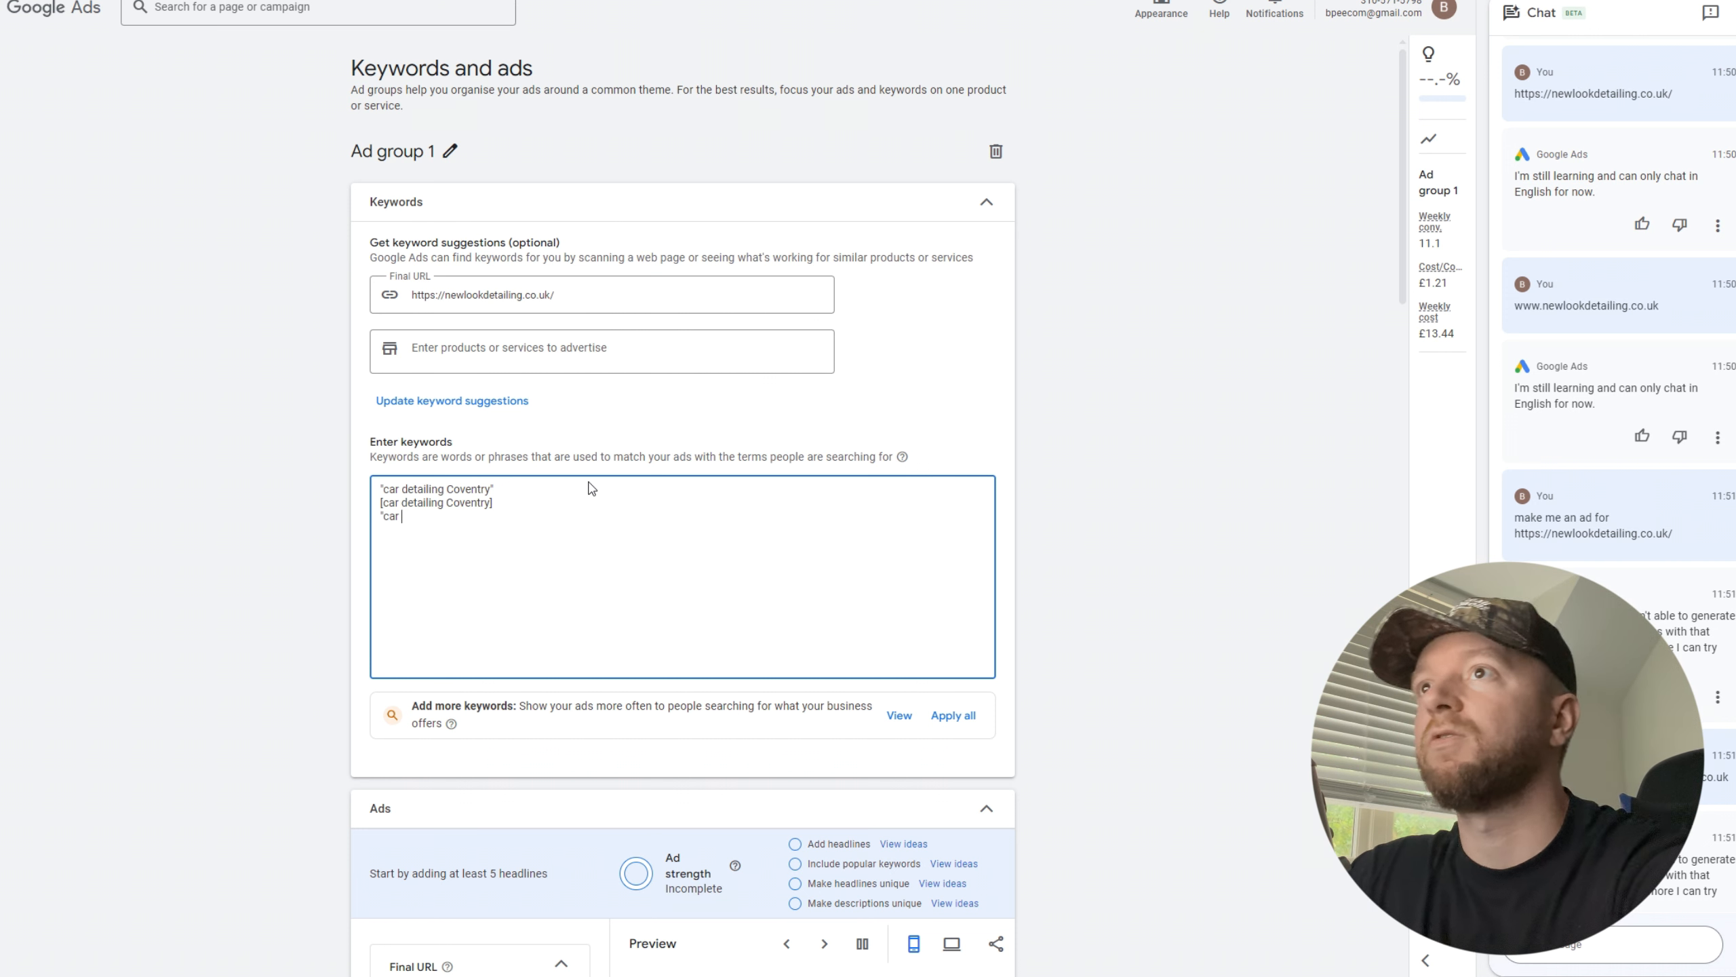
{"action": "type", "text": "detailing"}
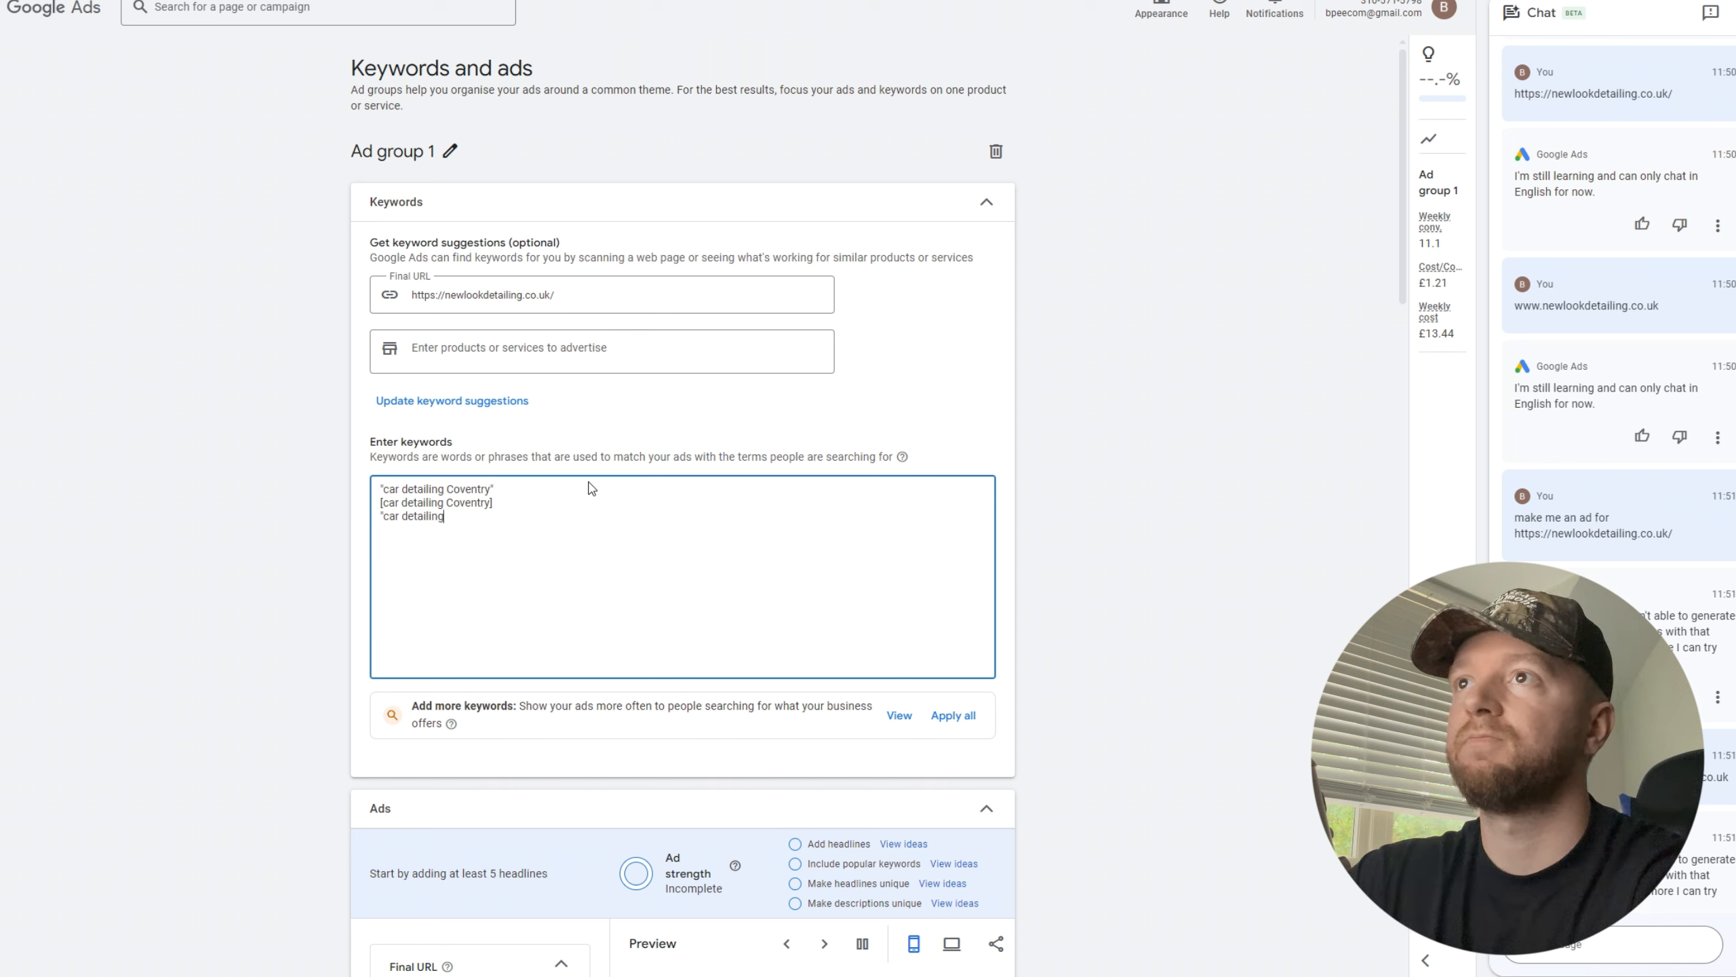
{"action": "type", "text": " near me"}
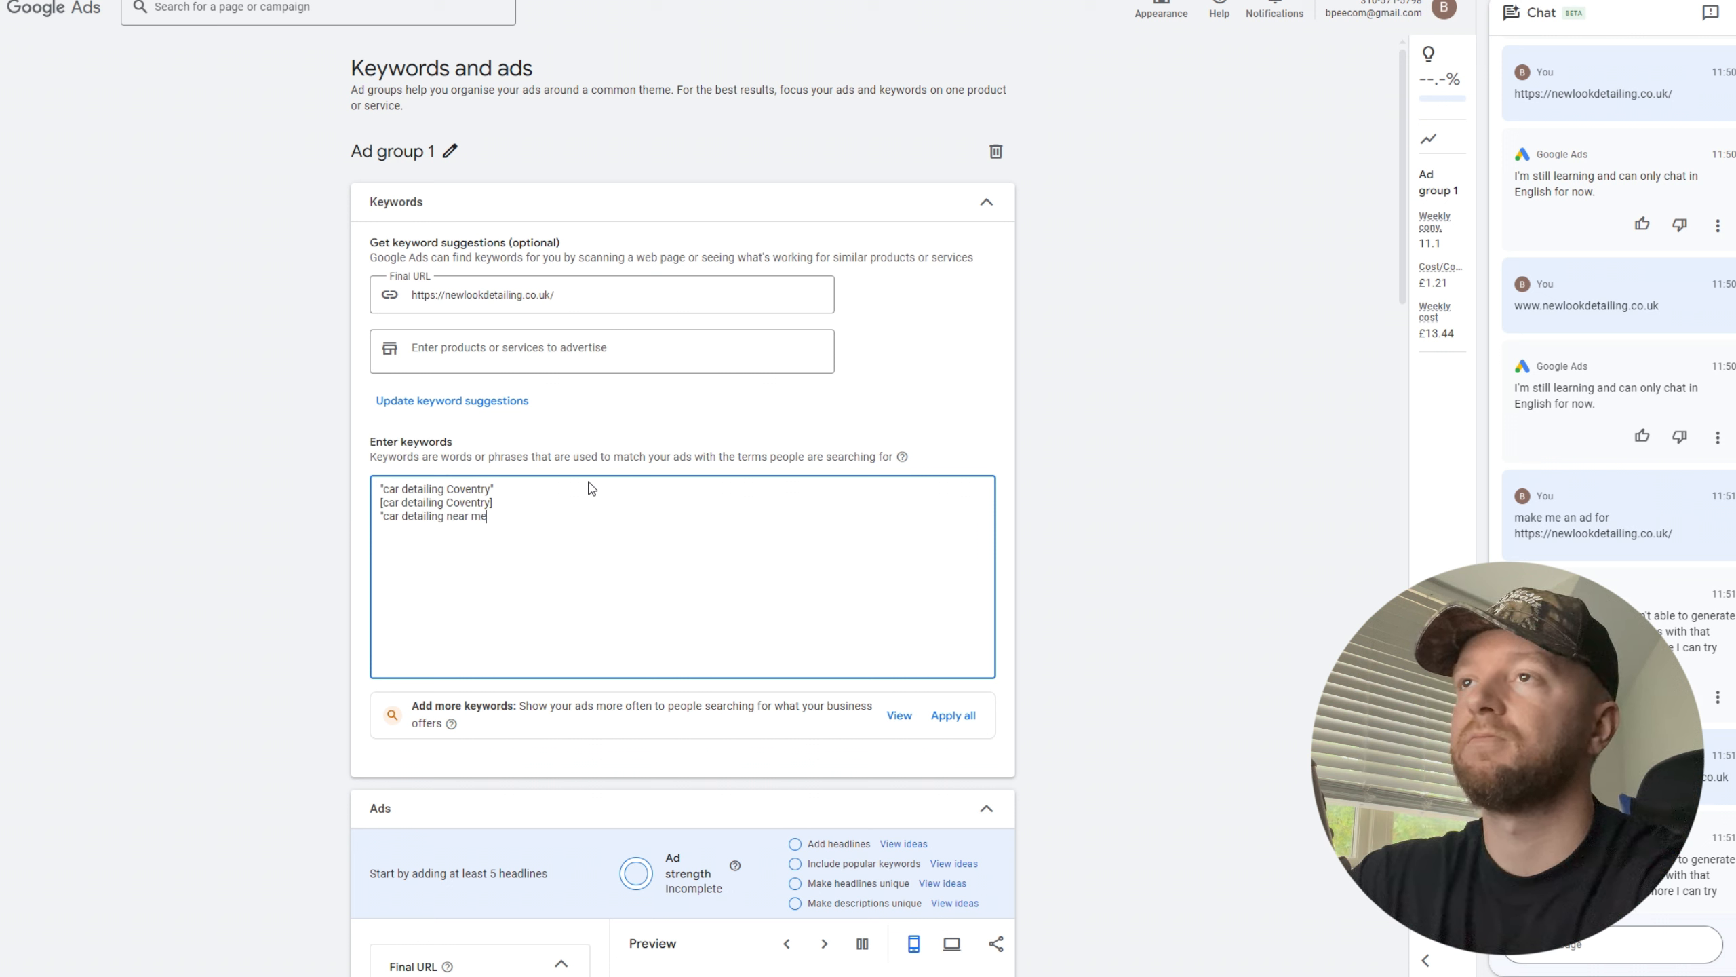
{"action": "type", "text": "\""}
{"action": "key", "text": "Return"}
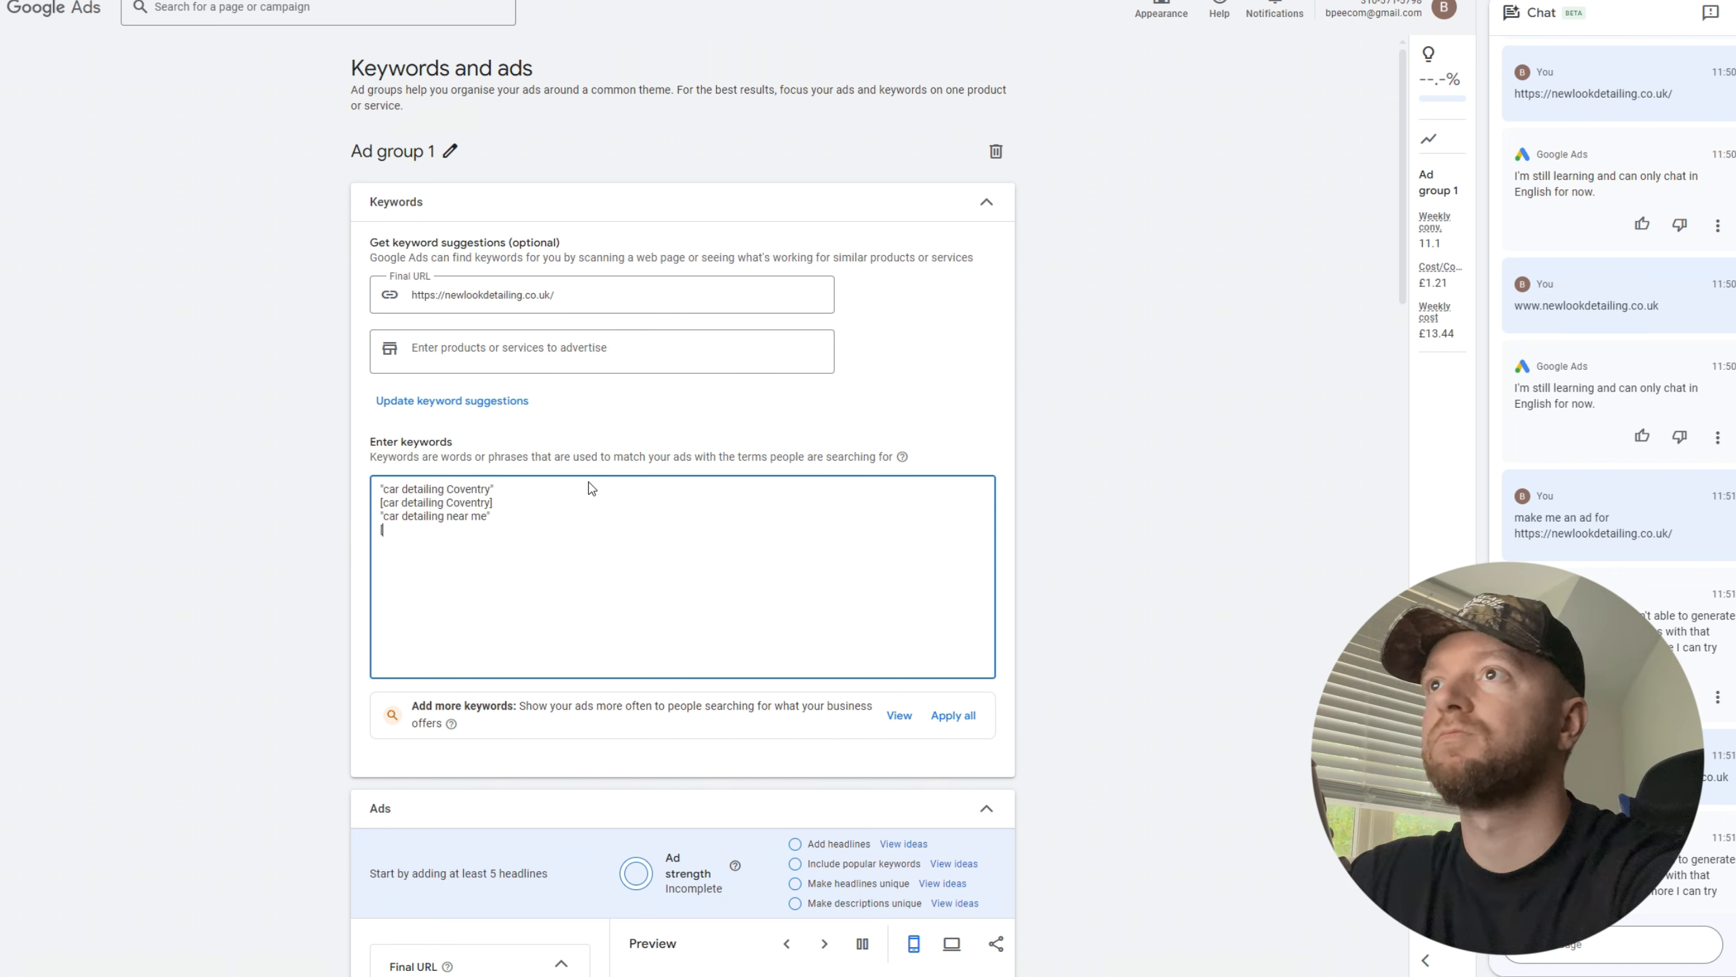
Add [car detailing near me] in square brackets as an exact match keyword.
{"action": "type", "text": "[car"}
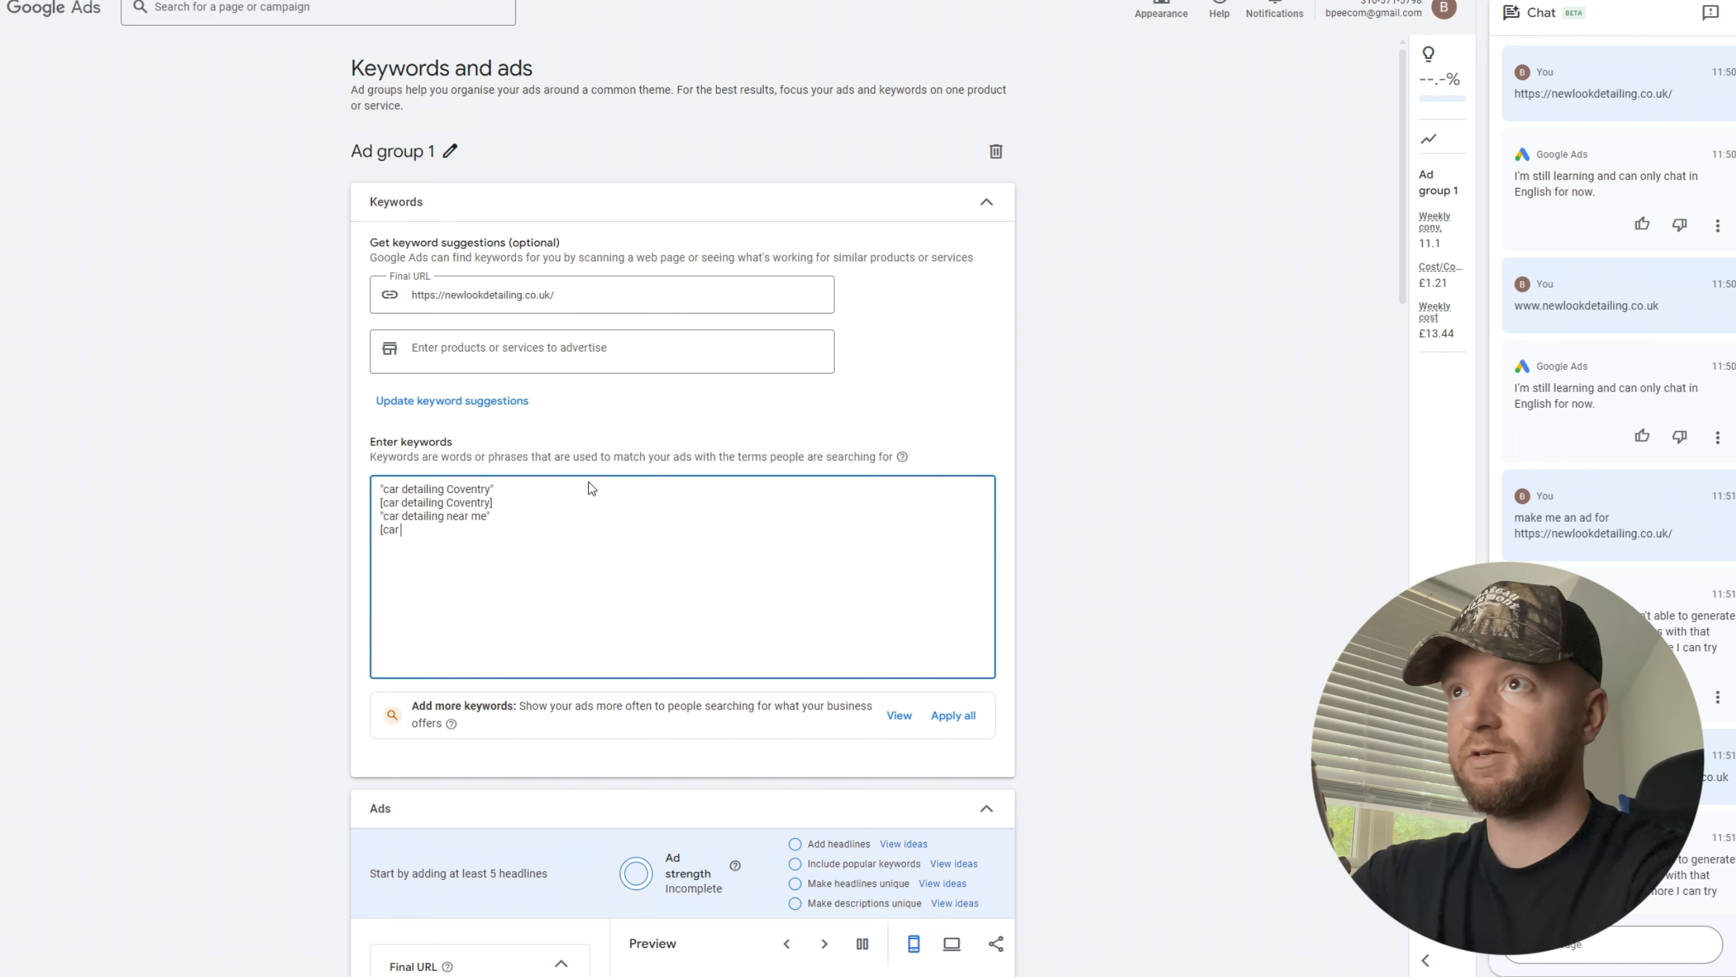
{"action": "type", "text": " detailing "}
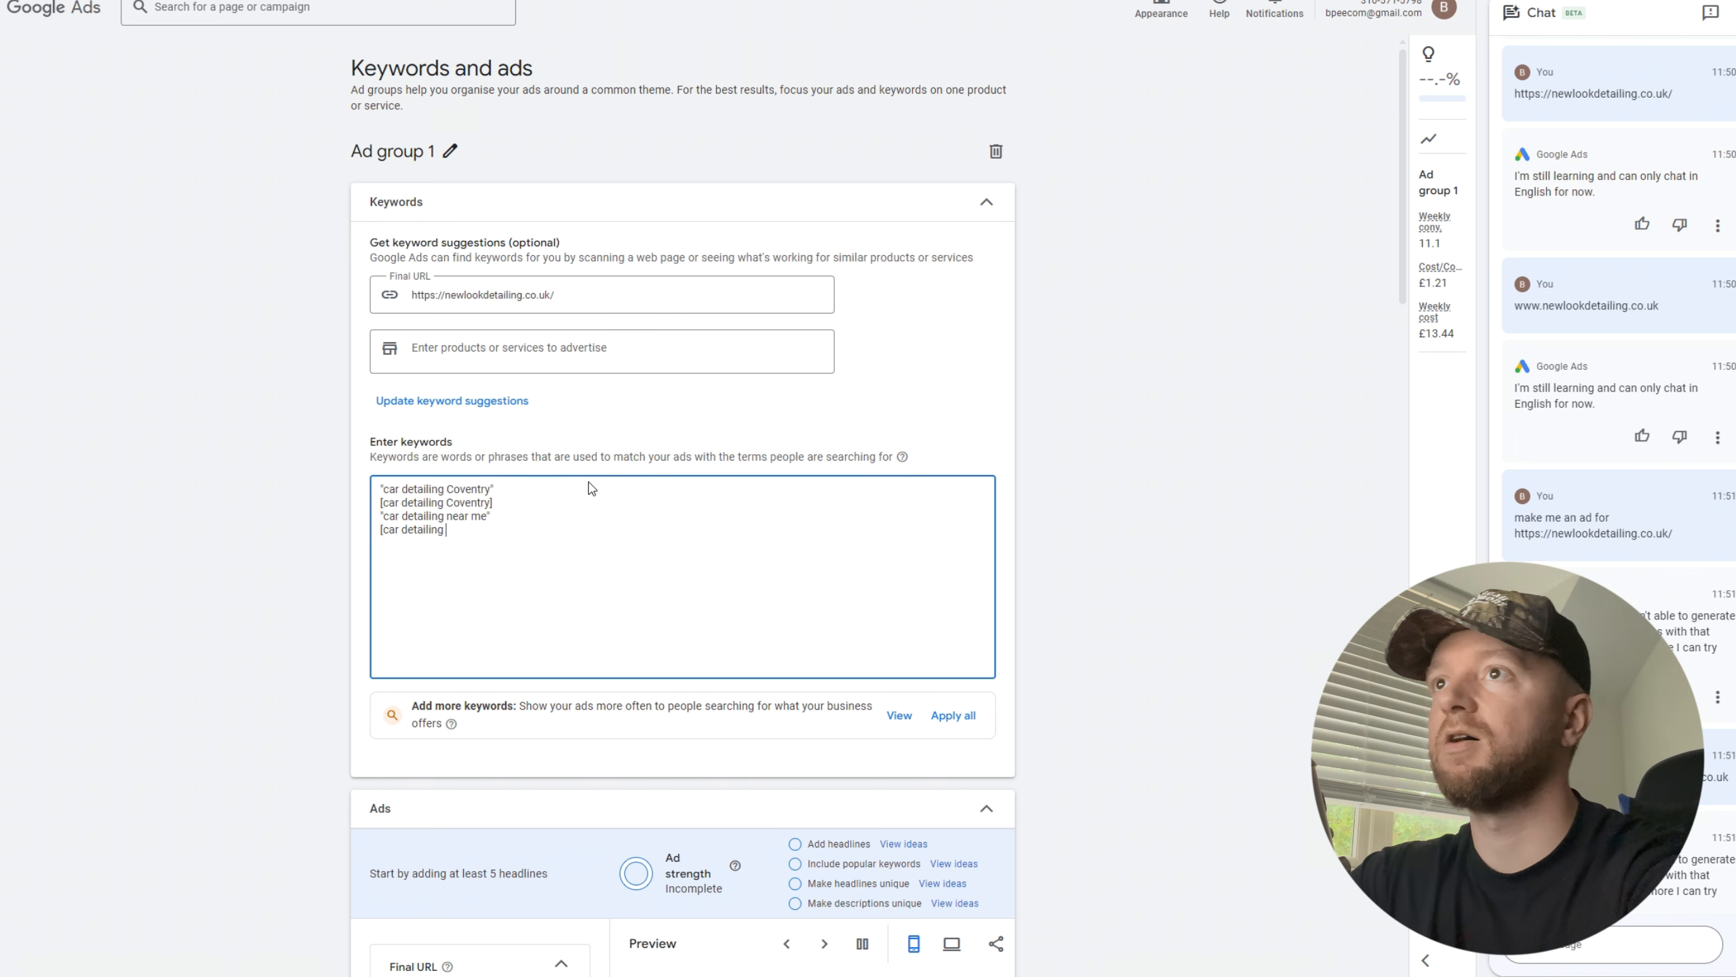
{"action": "type", "text": "near me"}
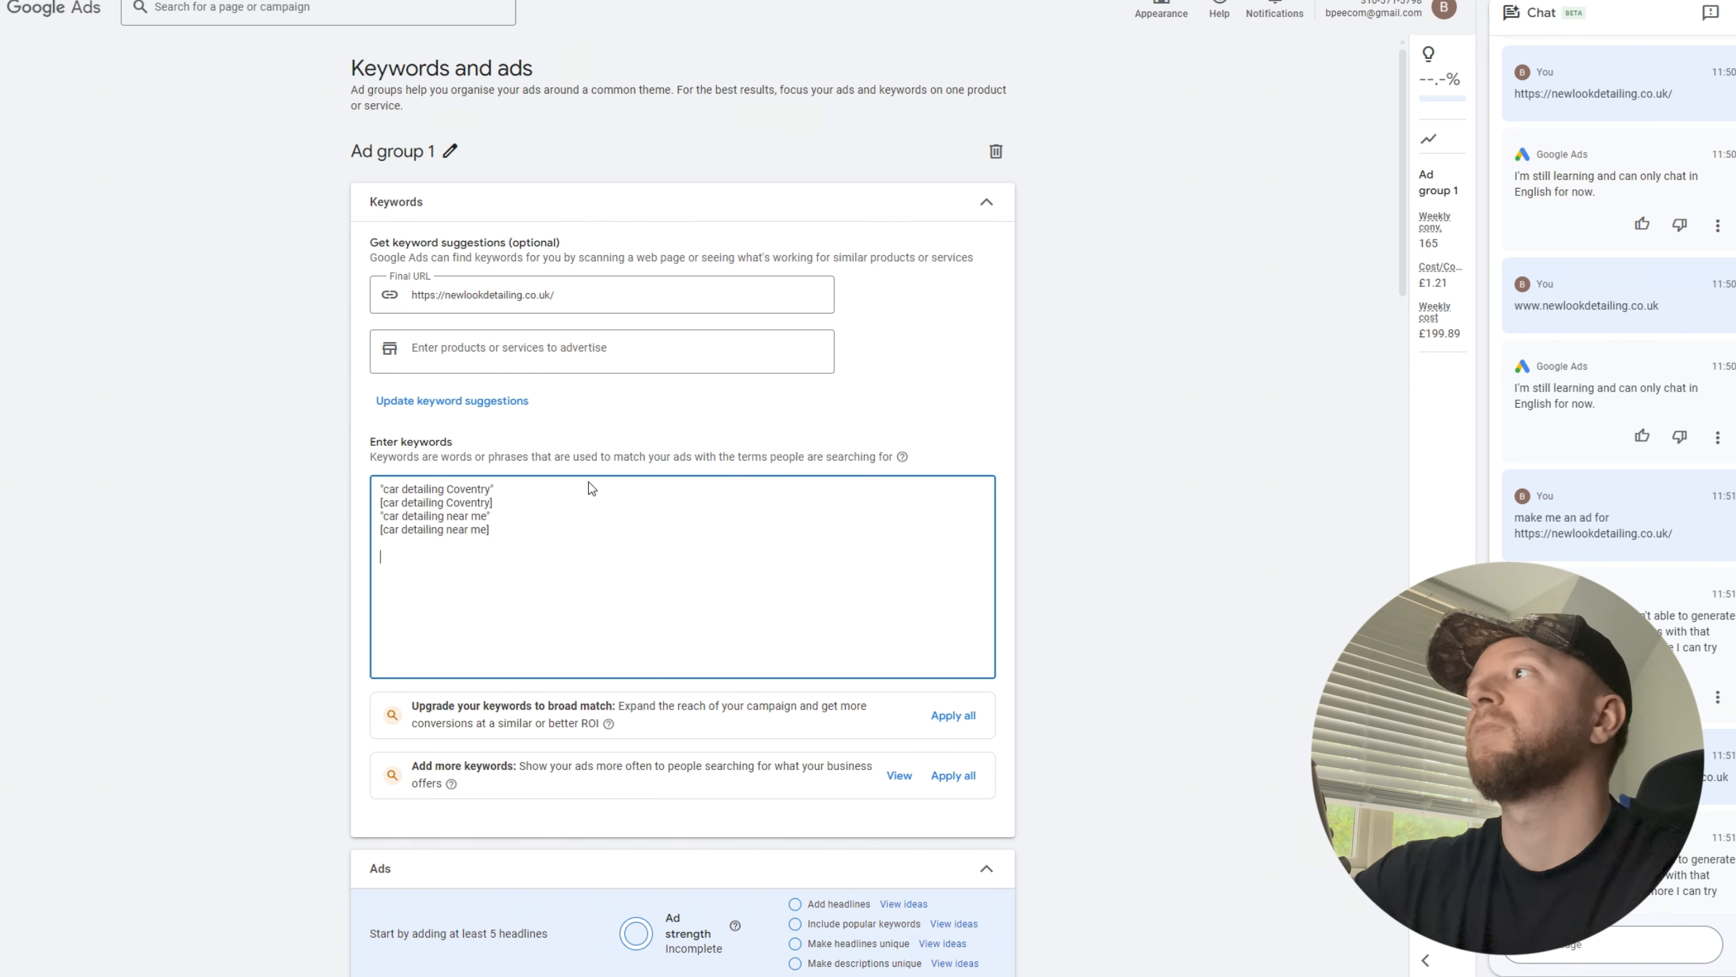
{"action": "type", "text": "c"}
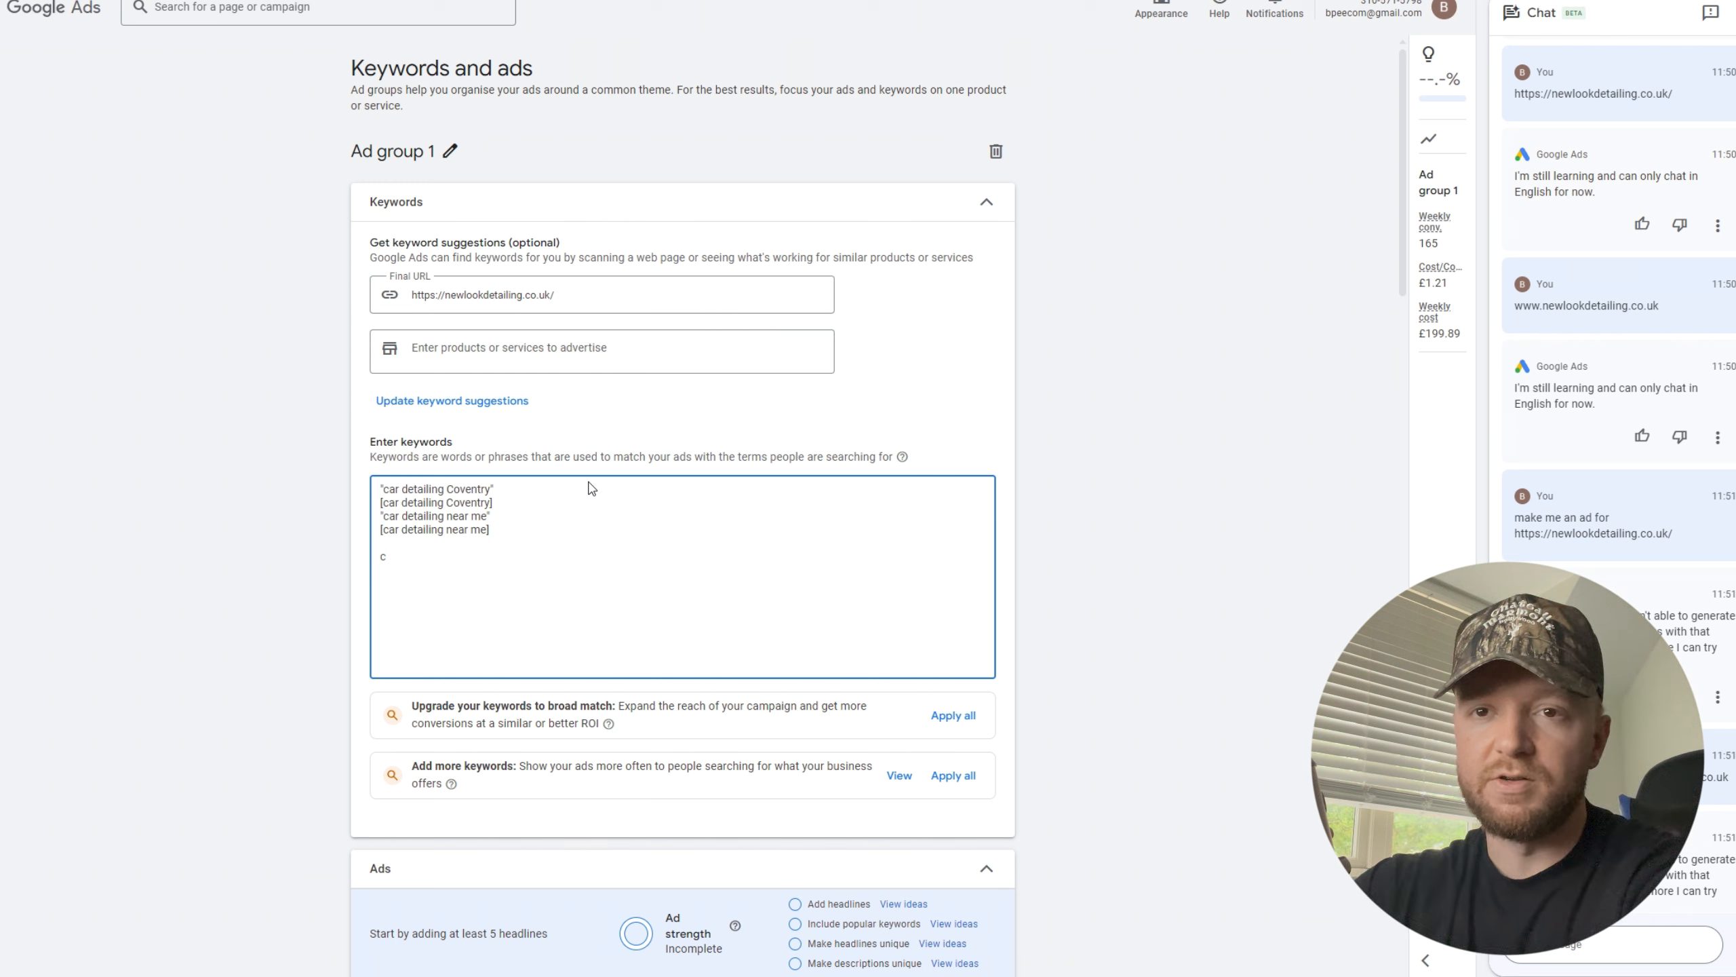
{"action": "type", "text": "tr"}
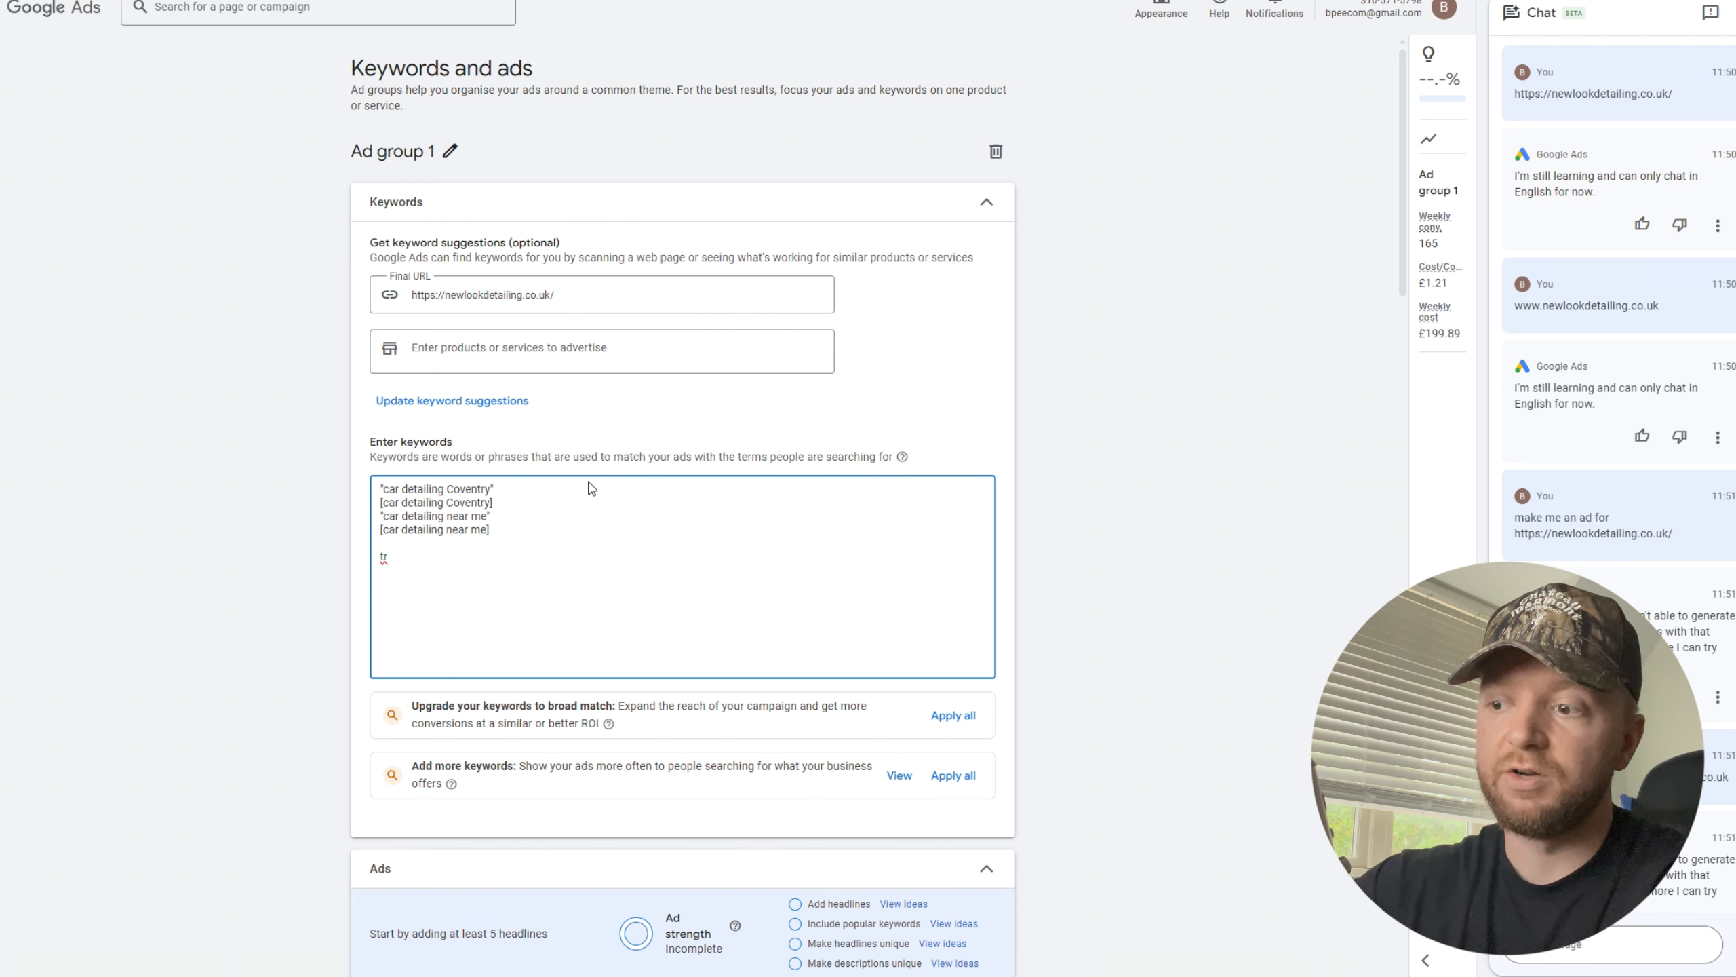
{"action": "type", "text": "u"}
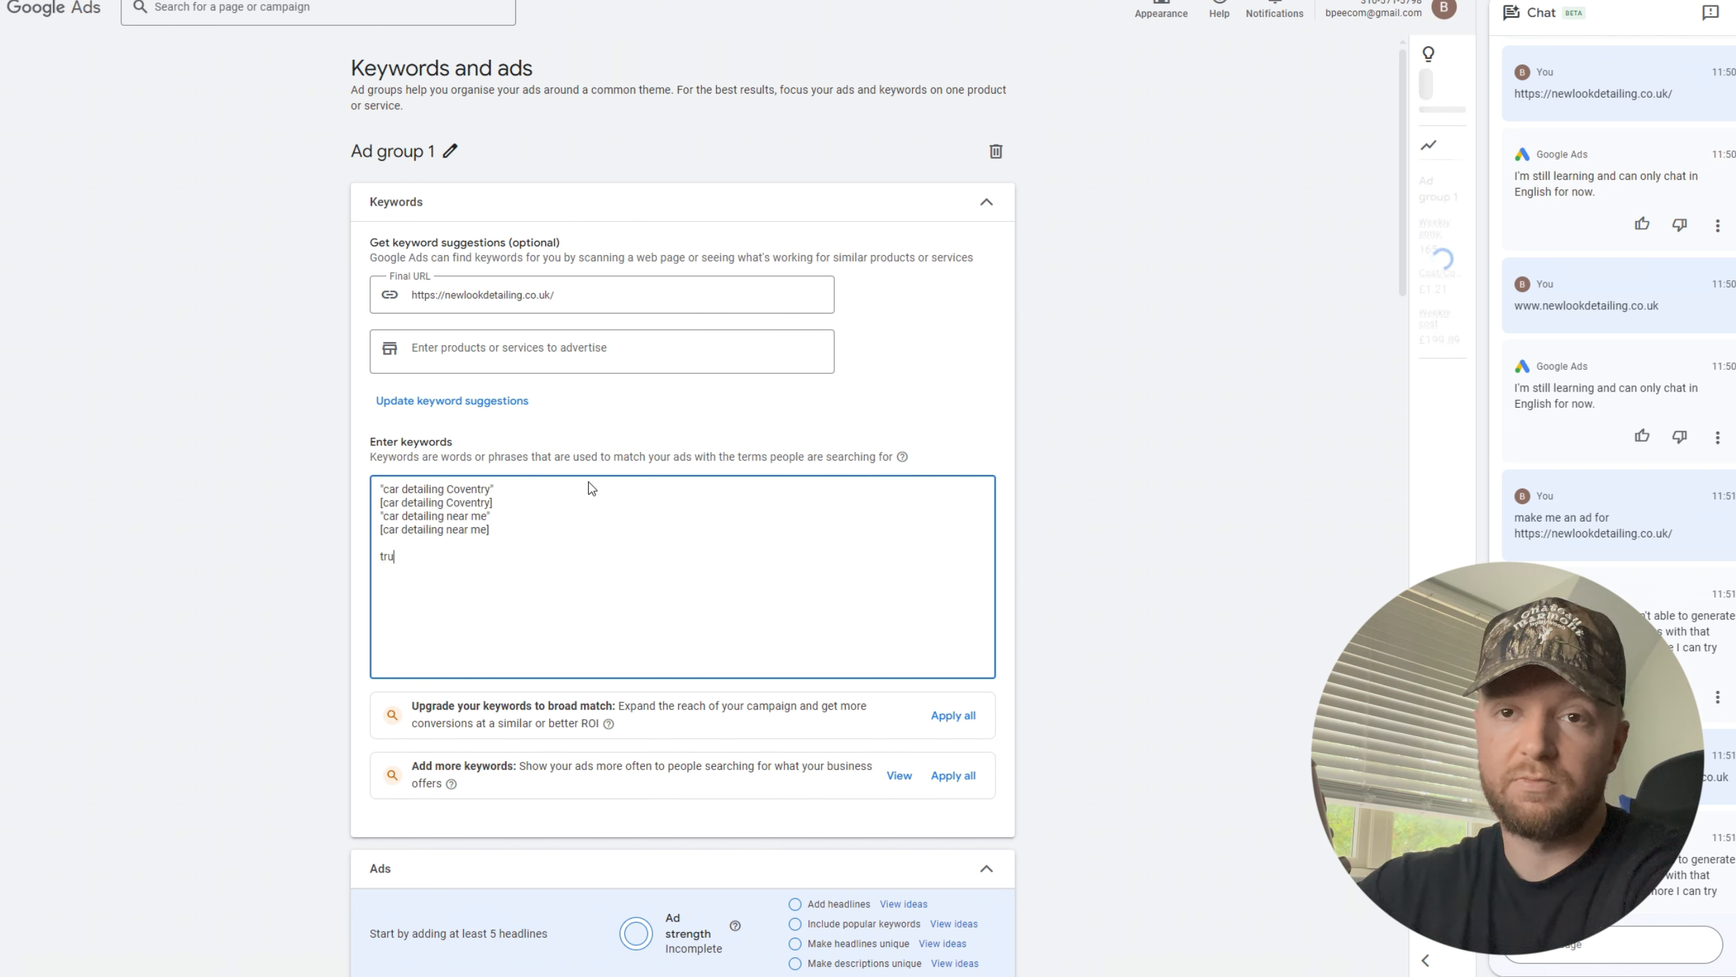
{"action": "type", "text": "ck wash"}
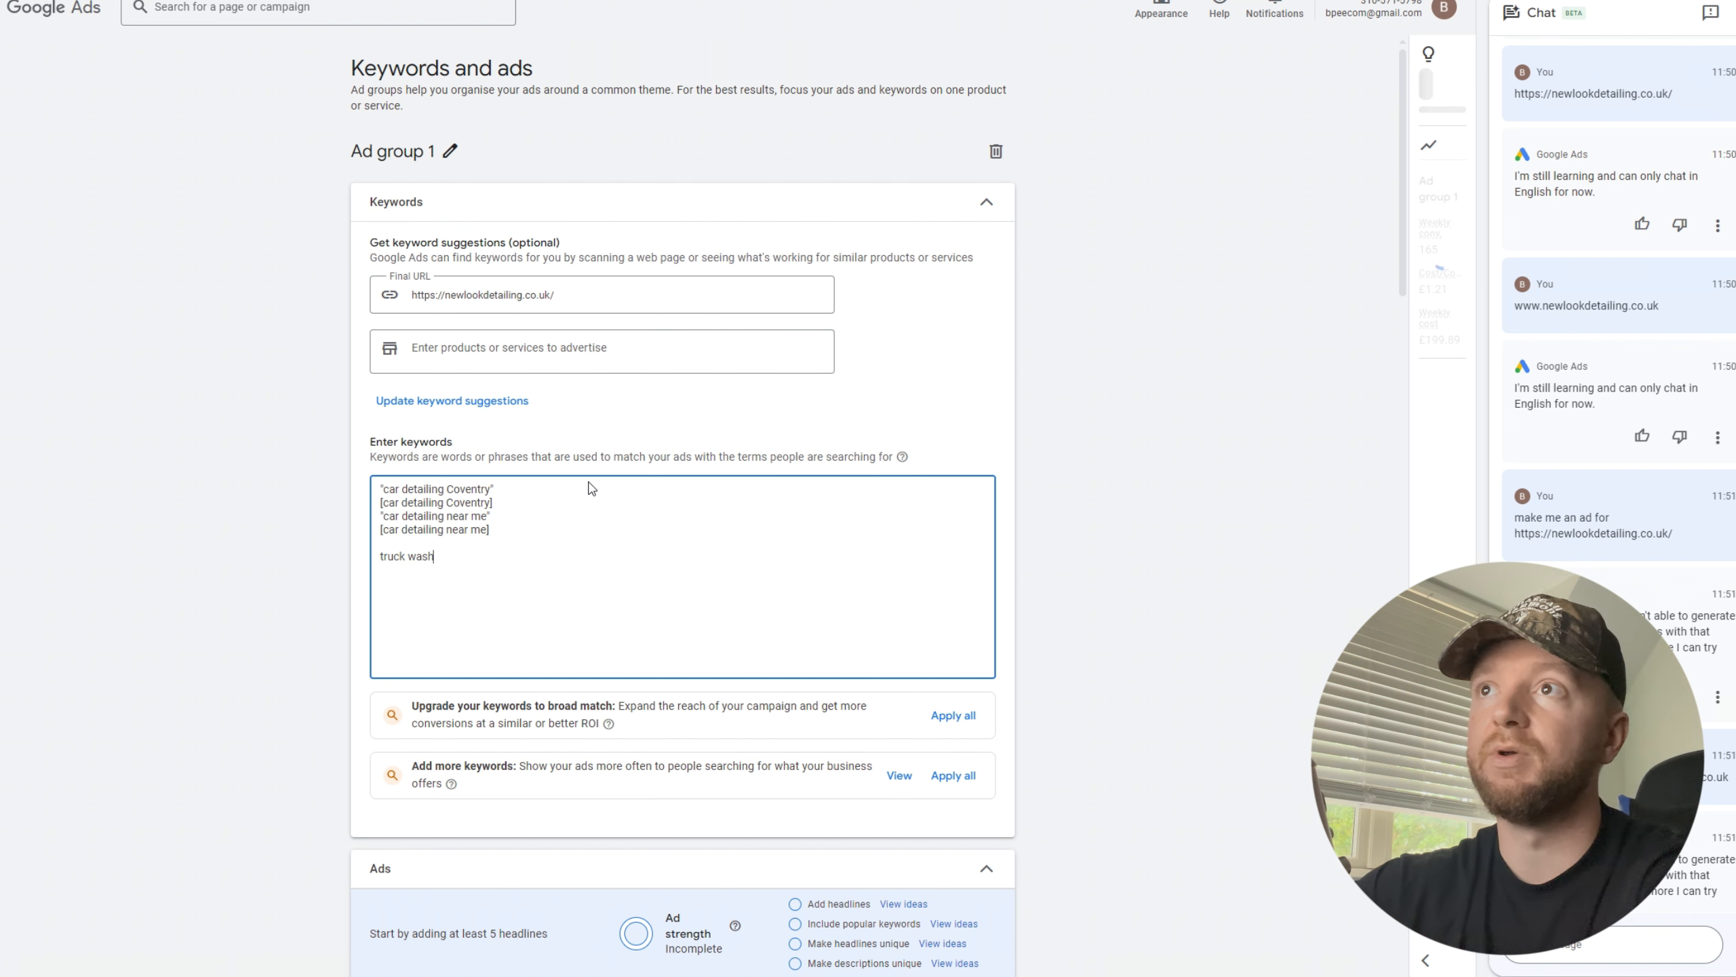
{"action": "type", "text": "ing near me"}
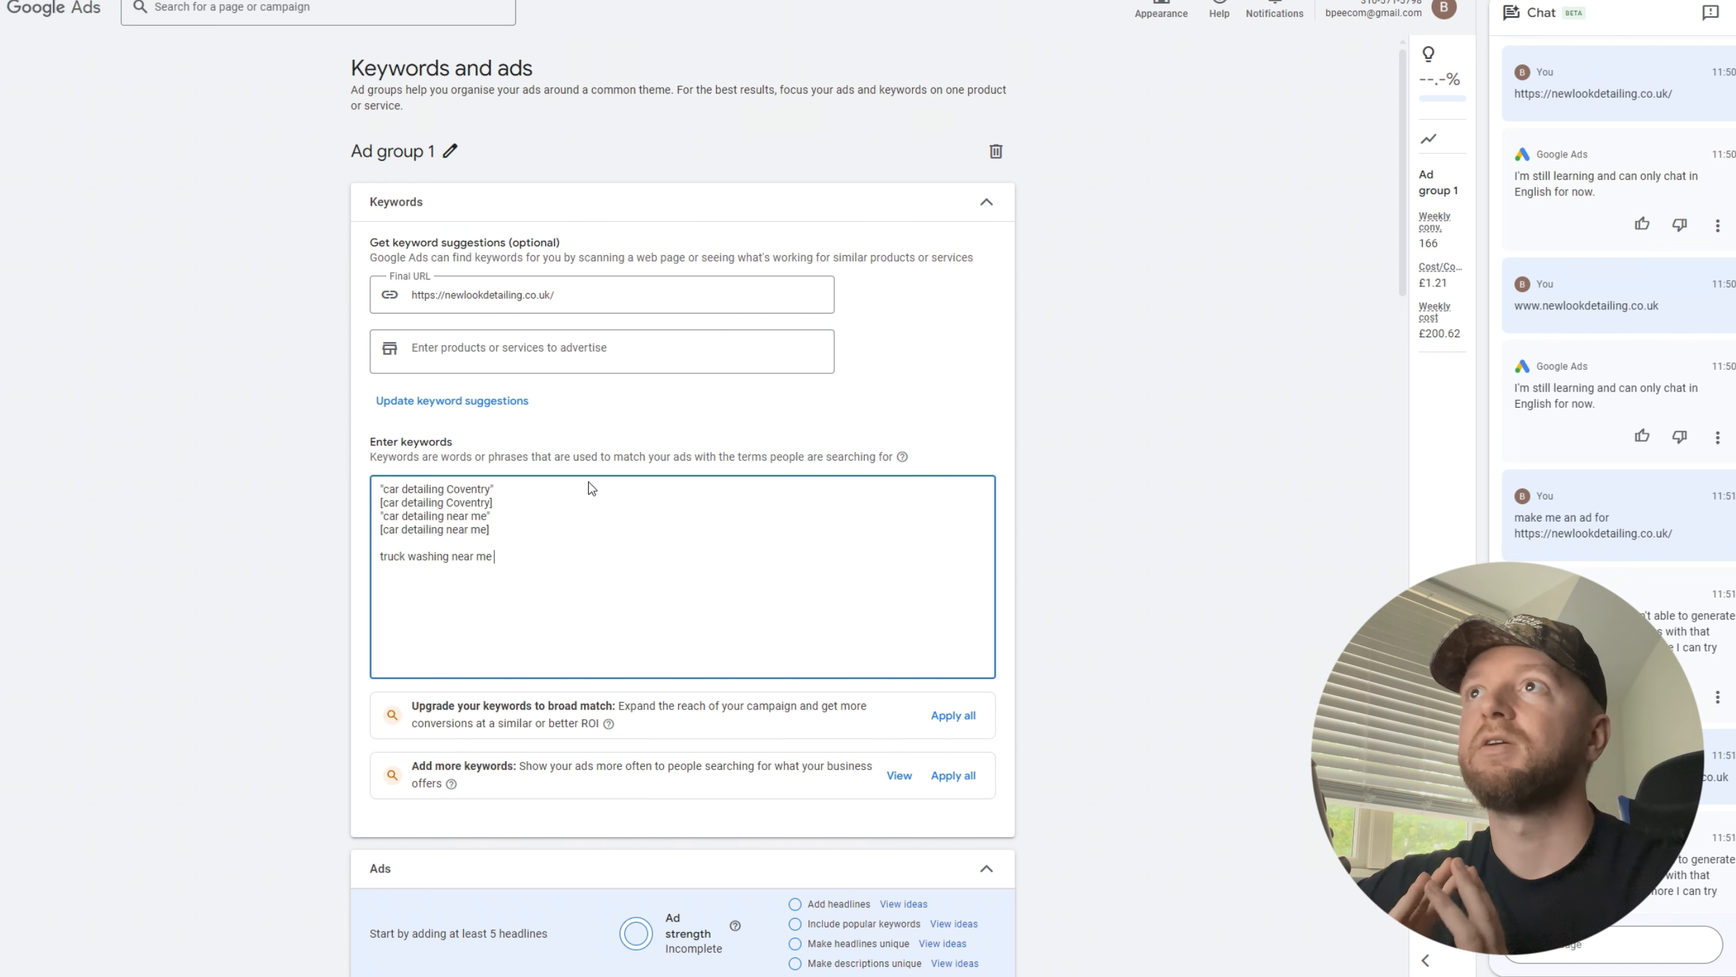
{"action": "left_click_drag", "start_coordinate": [515, 555], "coordinate": [333, 557]}
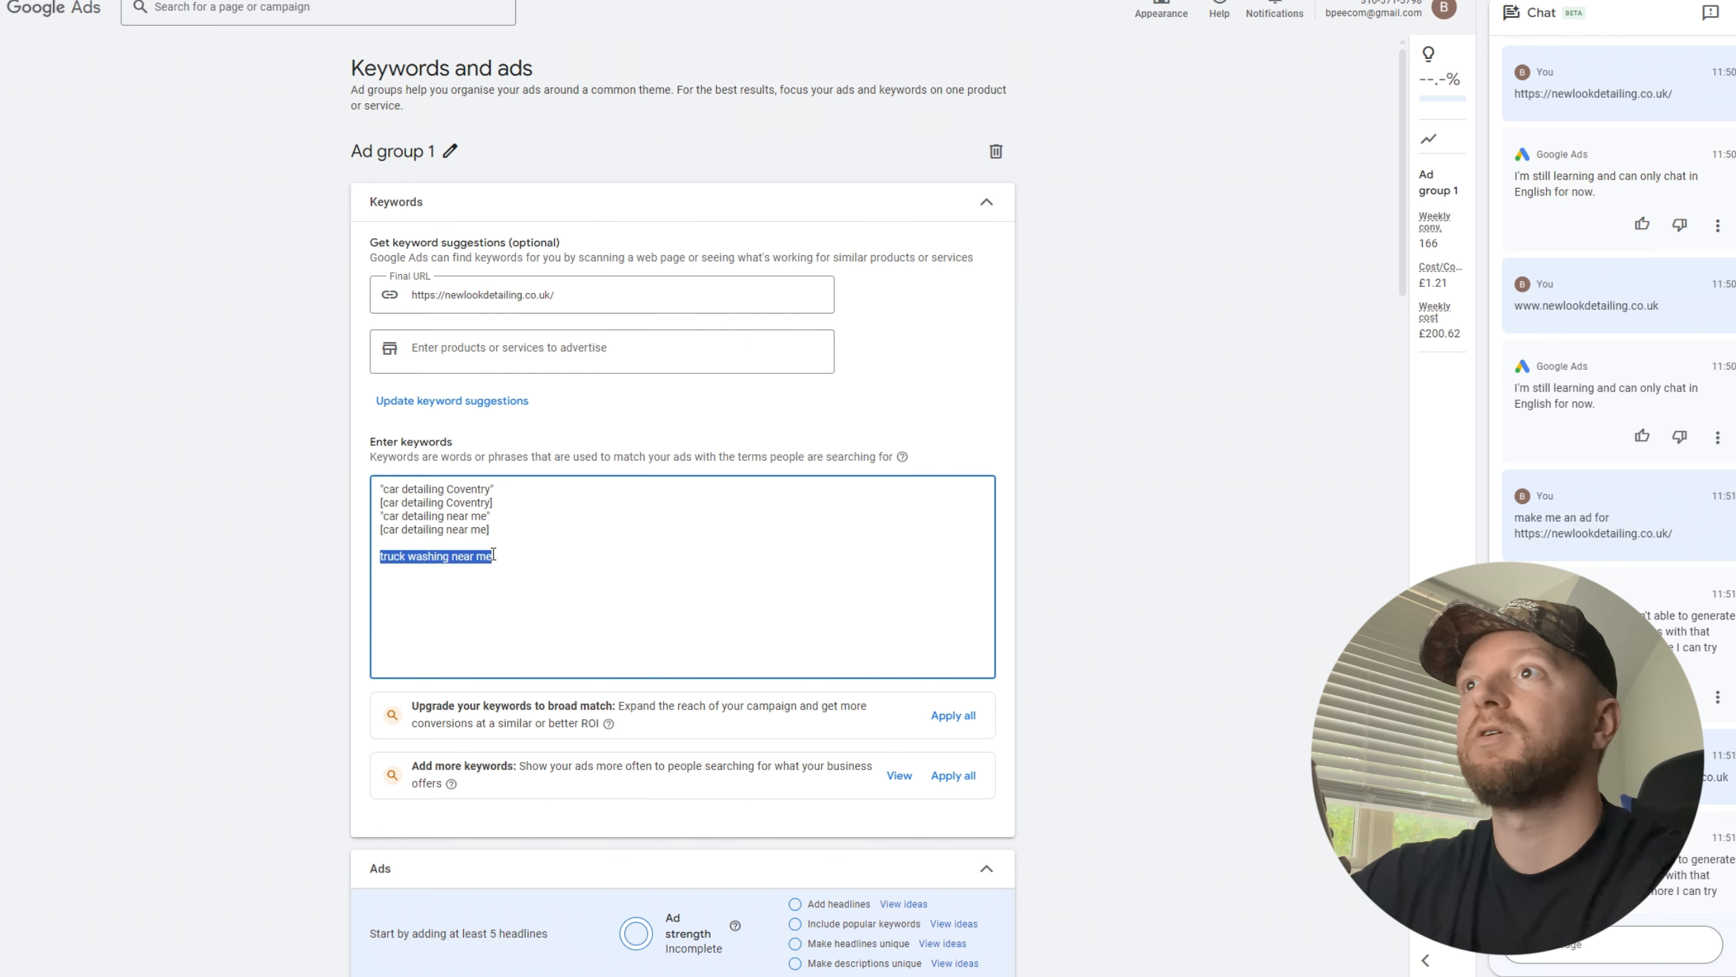
{"action": "key", "text": "BackSpace"}
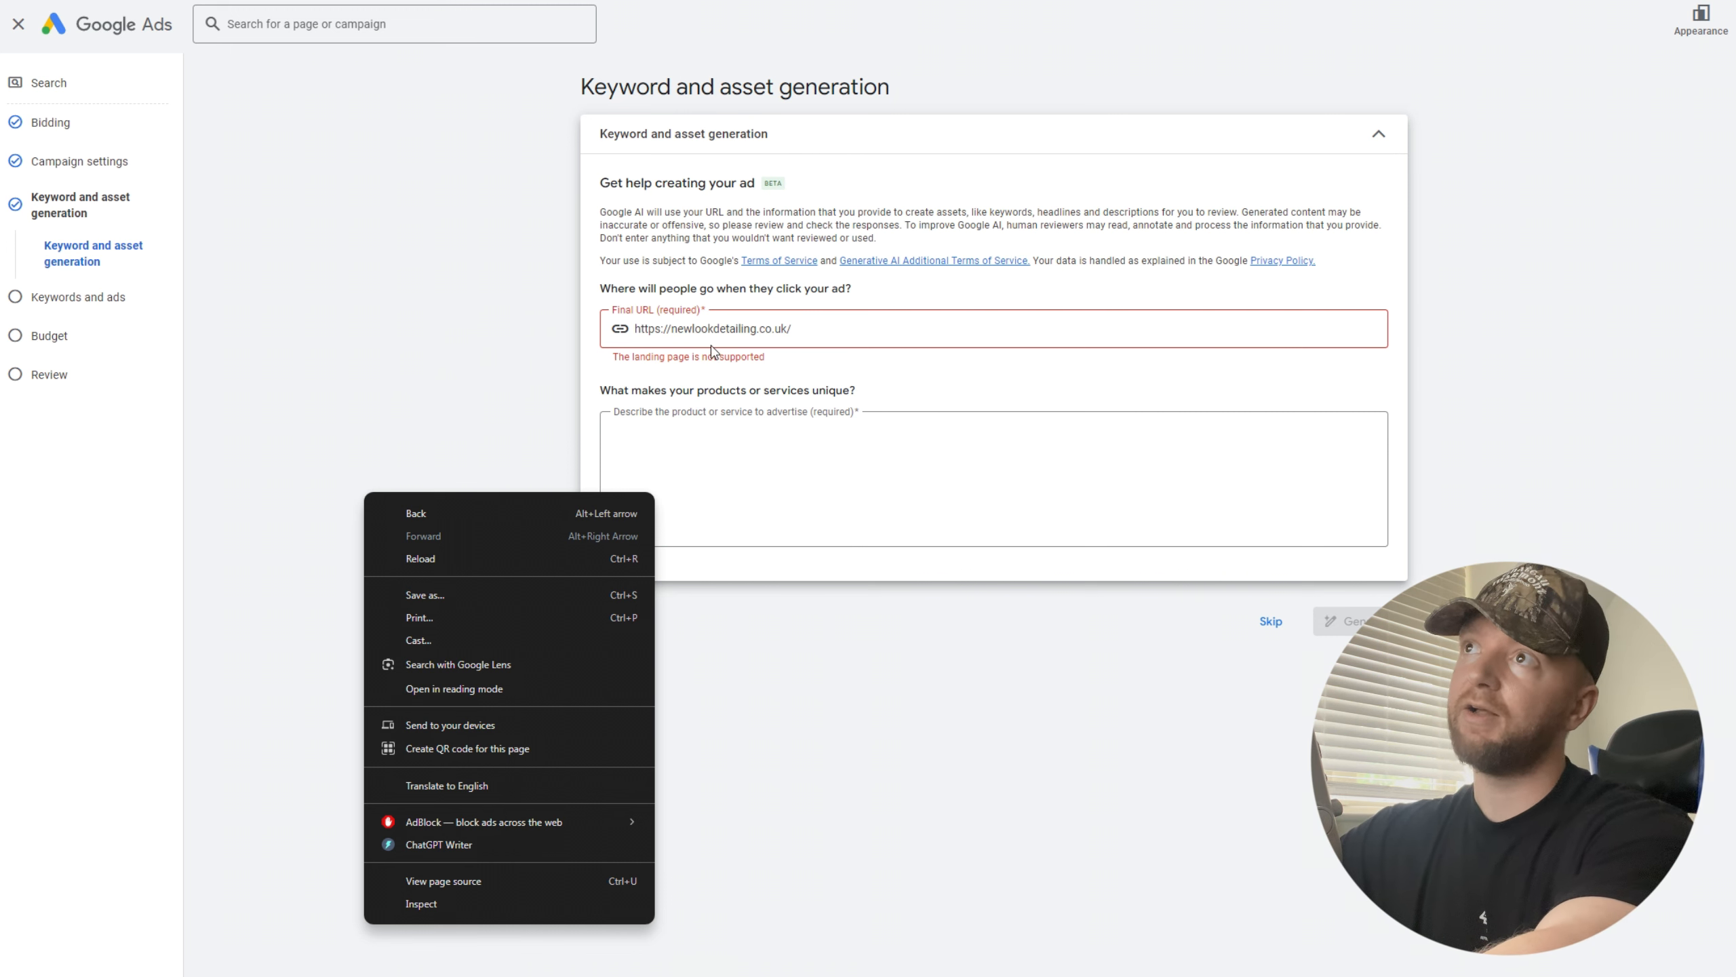
{"action": "triple_click", "coordinate": [725, 332]}
{"action": "type", "text": "https://newlookdetailing.co.uk/"}
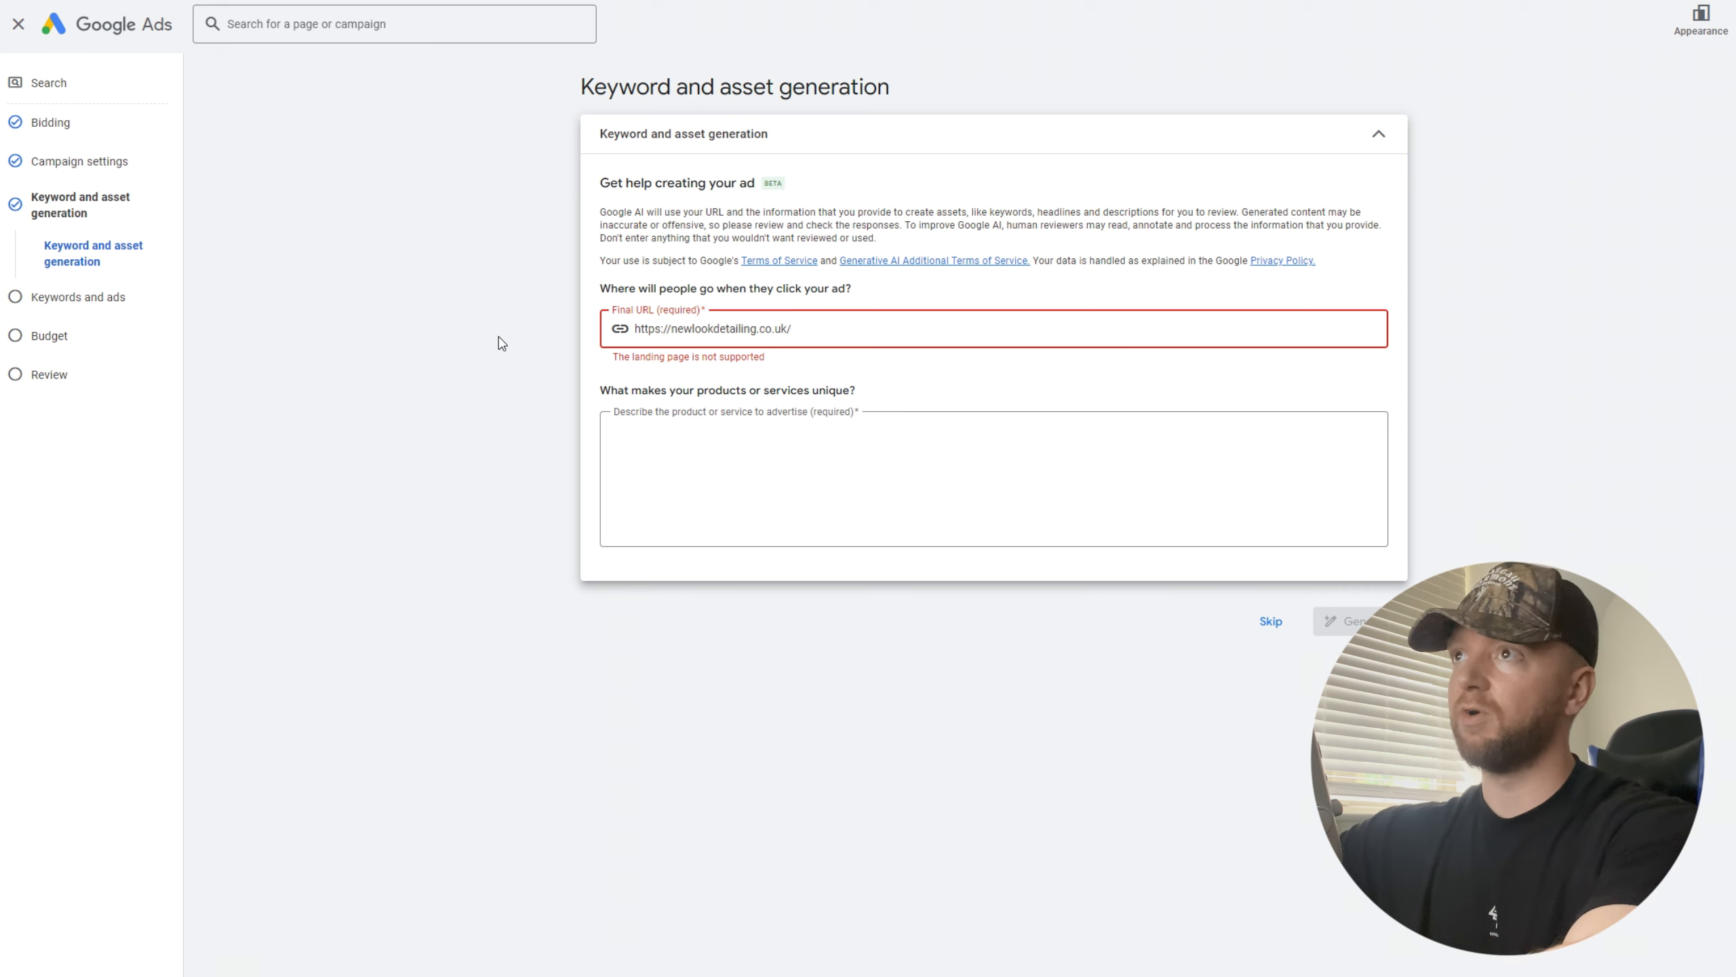
{"action": "key", "text": "BackSpace"}
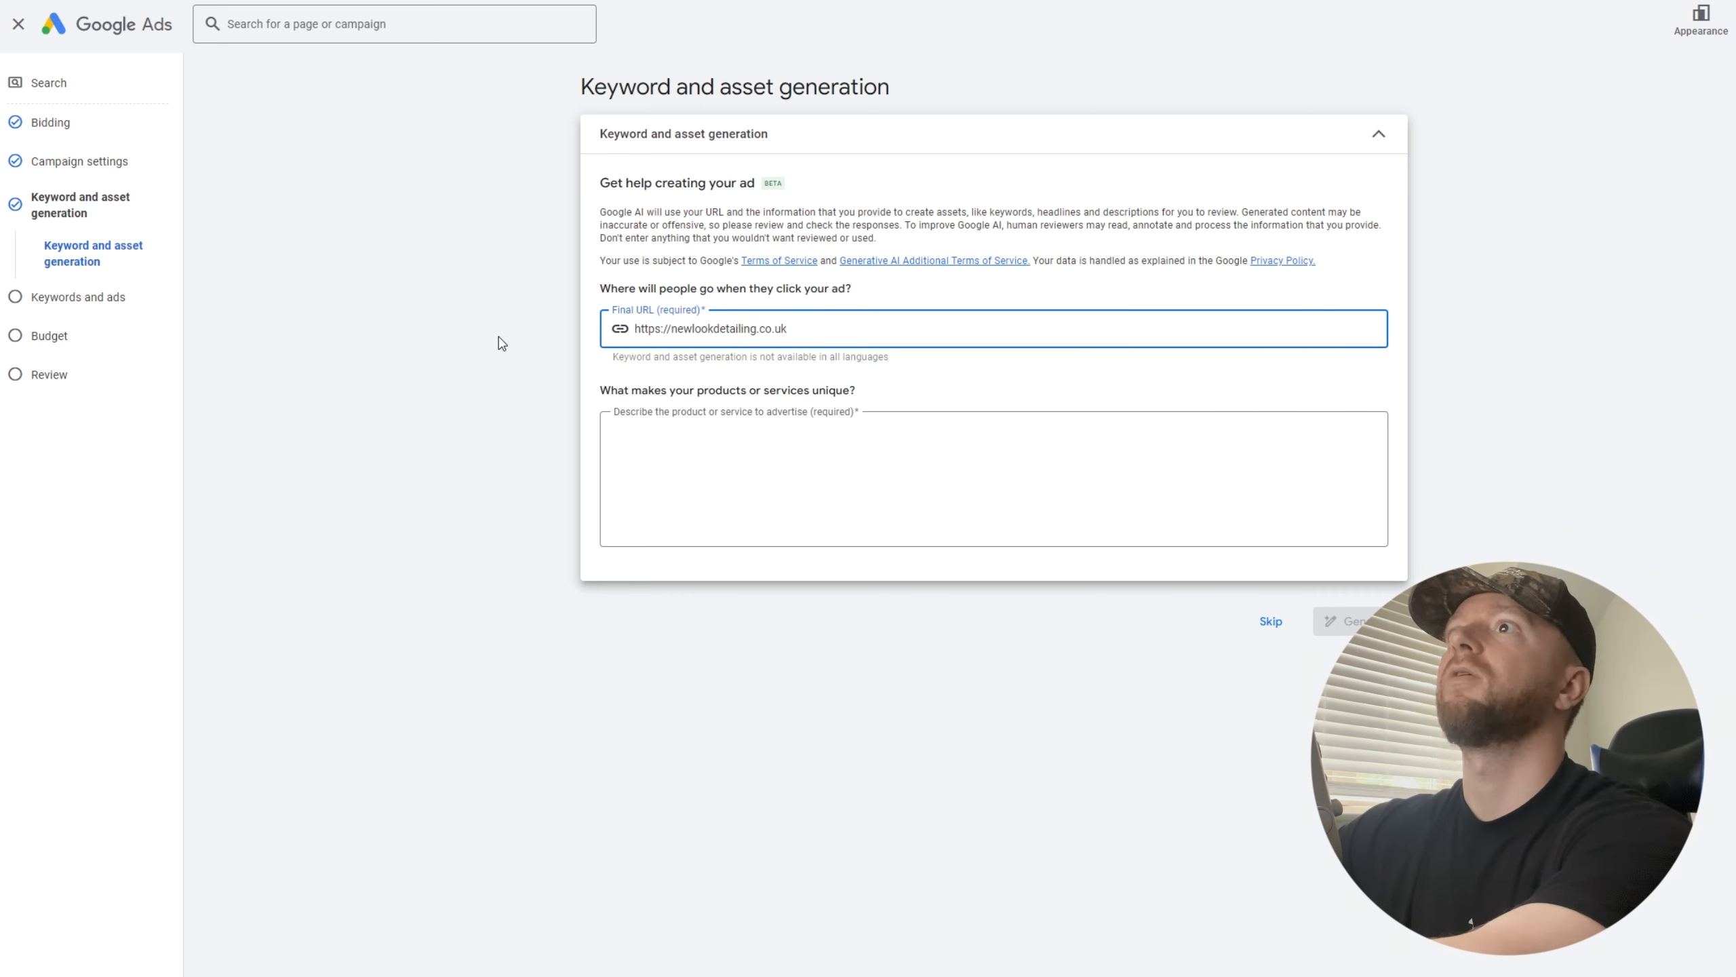
{"action": "left_click", "coordinate": [502, 343]}
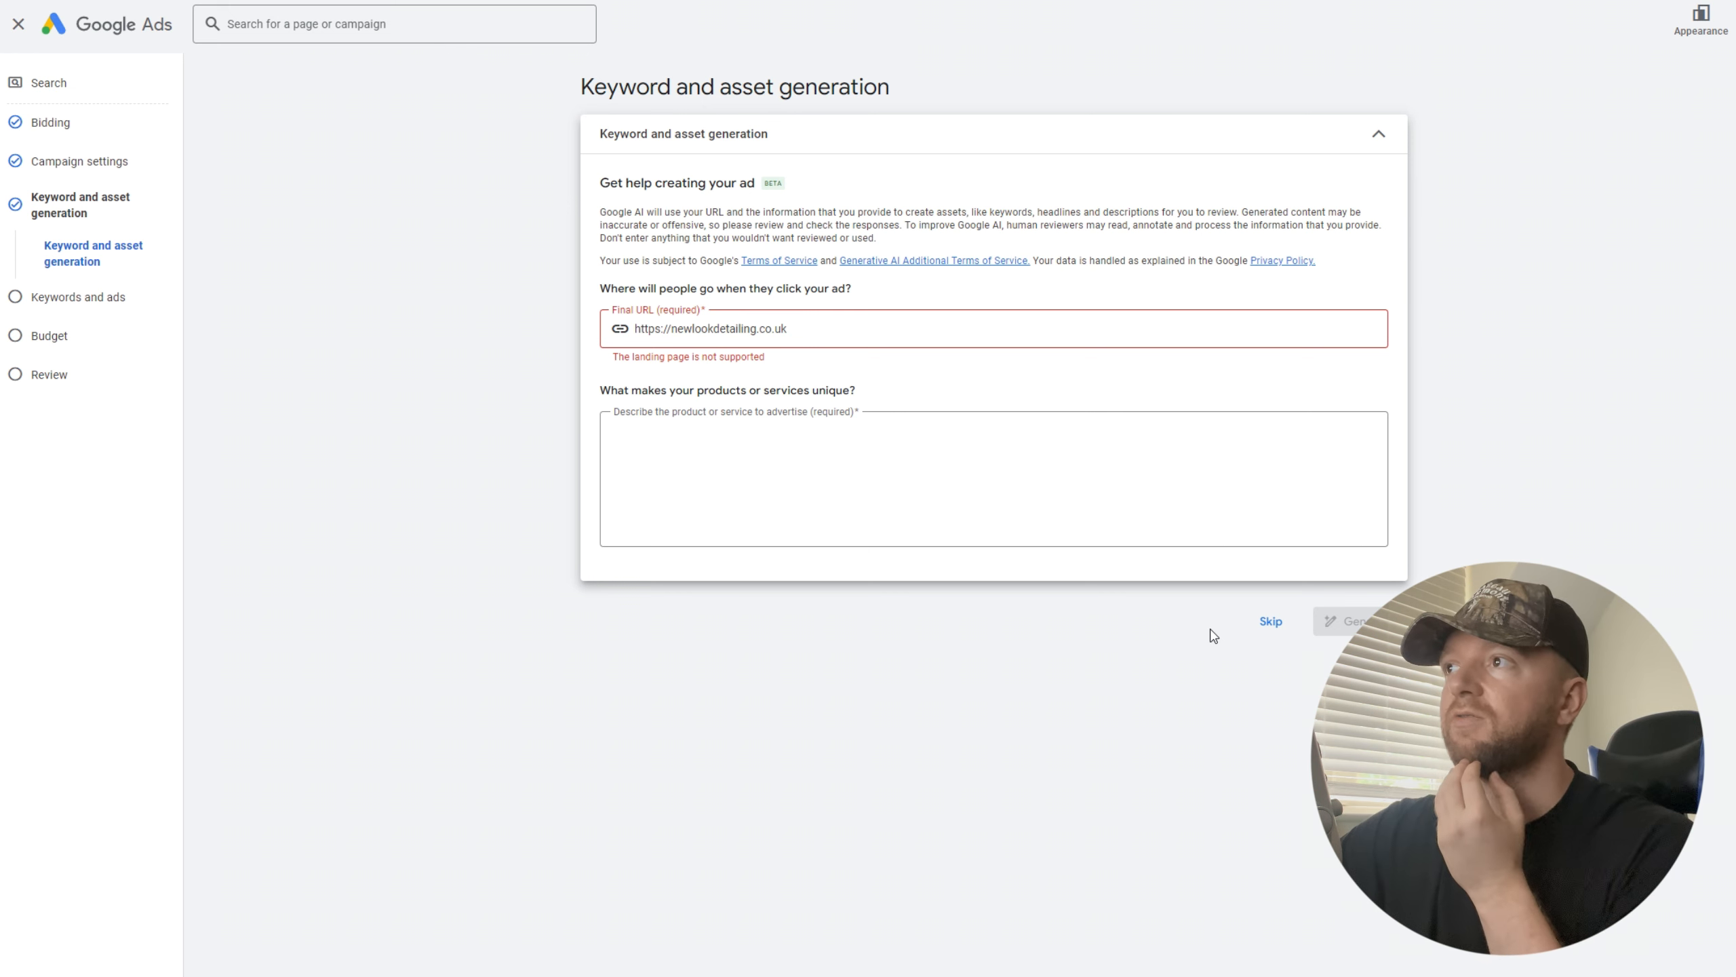
{"action": "left_click", "coordinate": [1270, 623]}
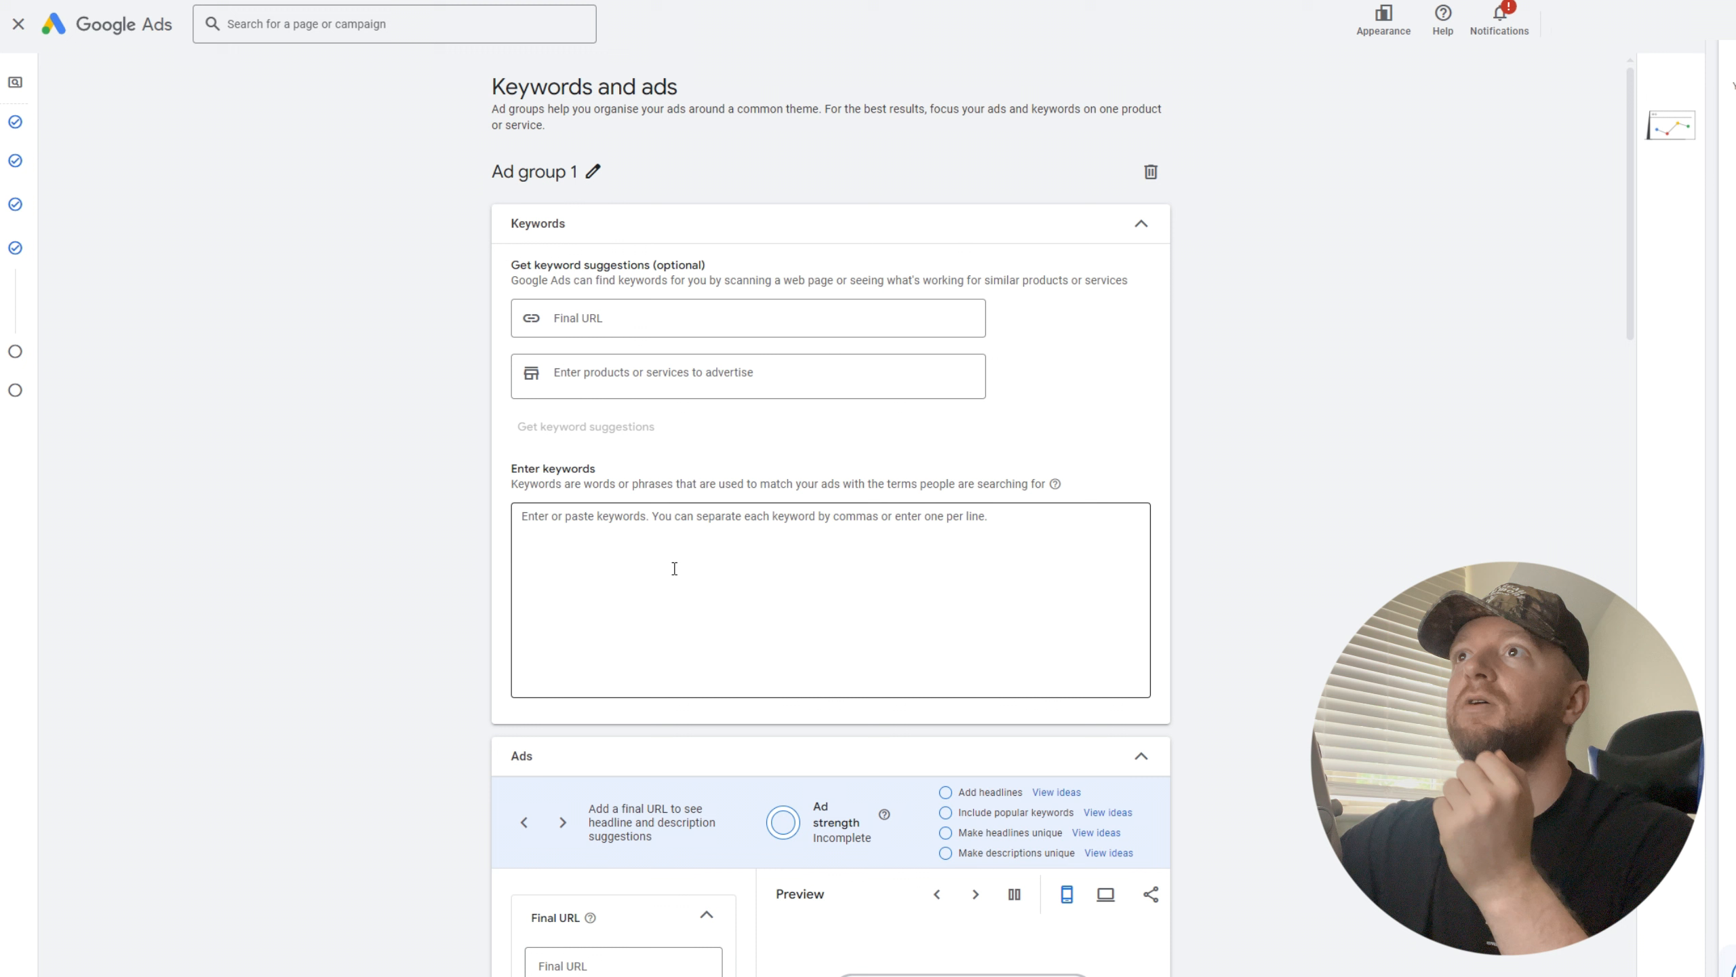
{"action": "left_click", "coordinate": [704, 335]}
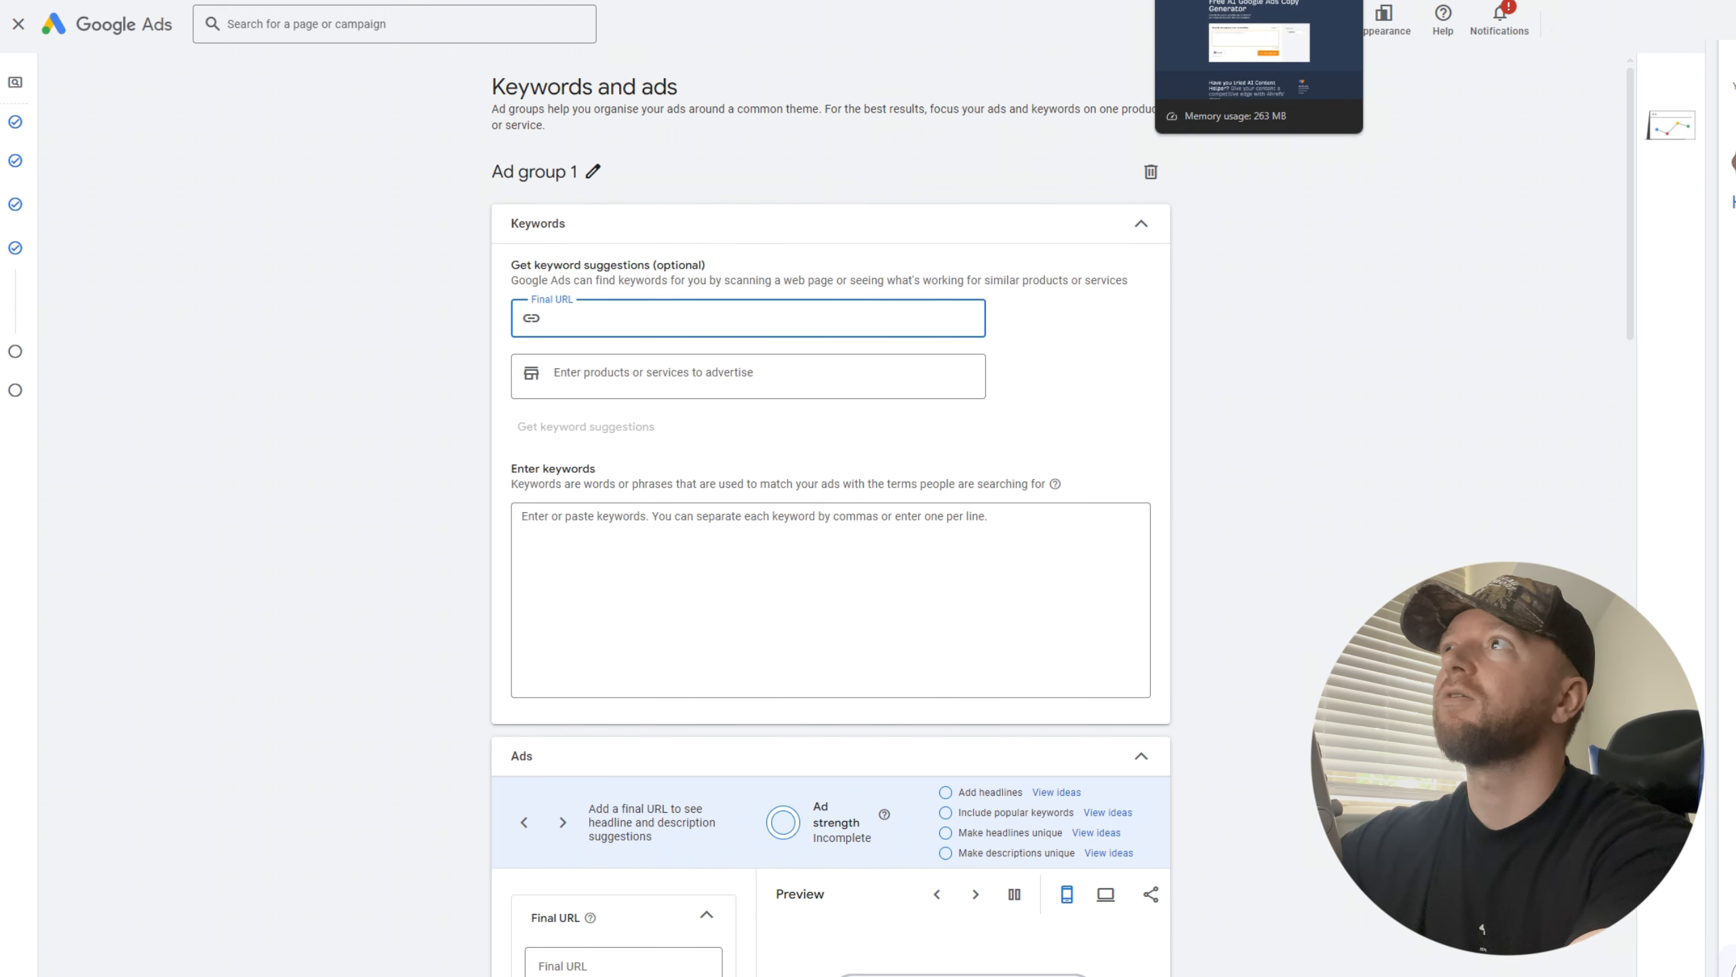
Switch to the Ahrefs Free AI Google Ads Copy Generator and choose 5 variants.
{"action": "left_click", "coordinate": [1210, 1]}
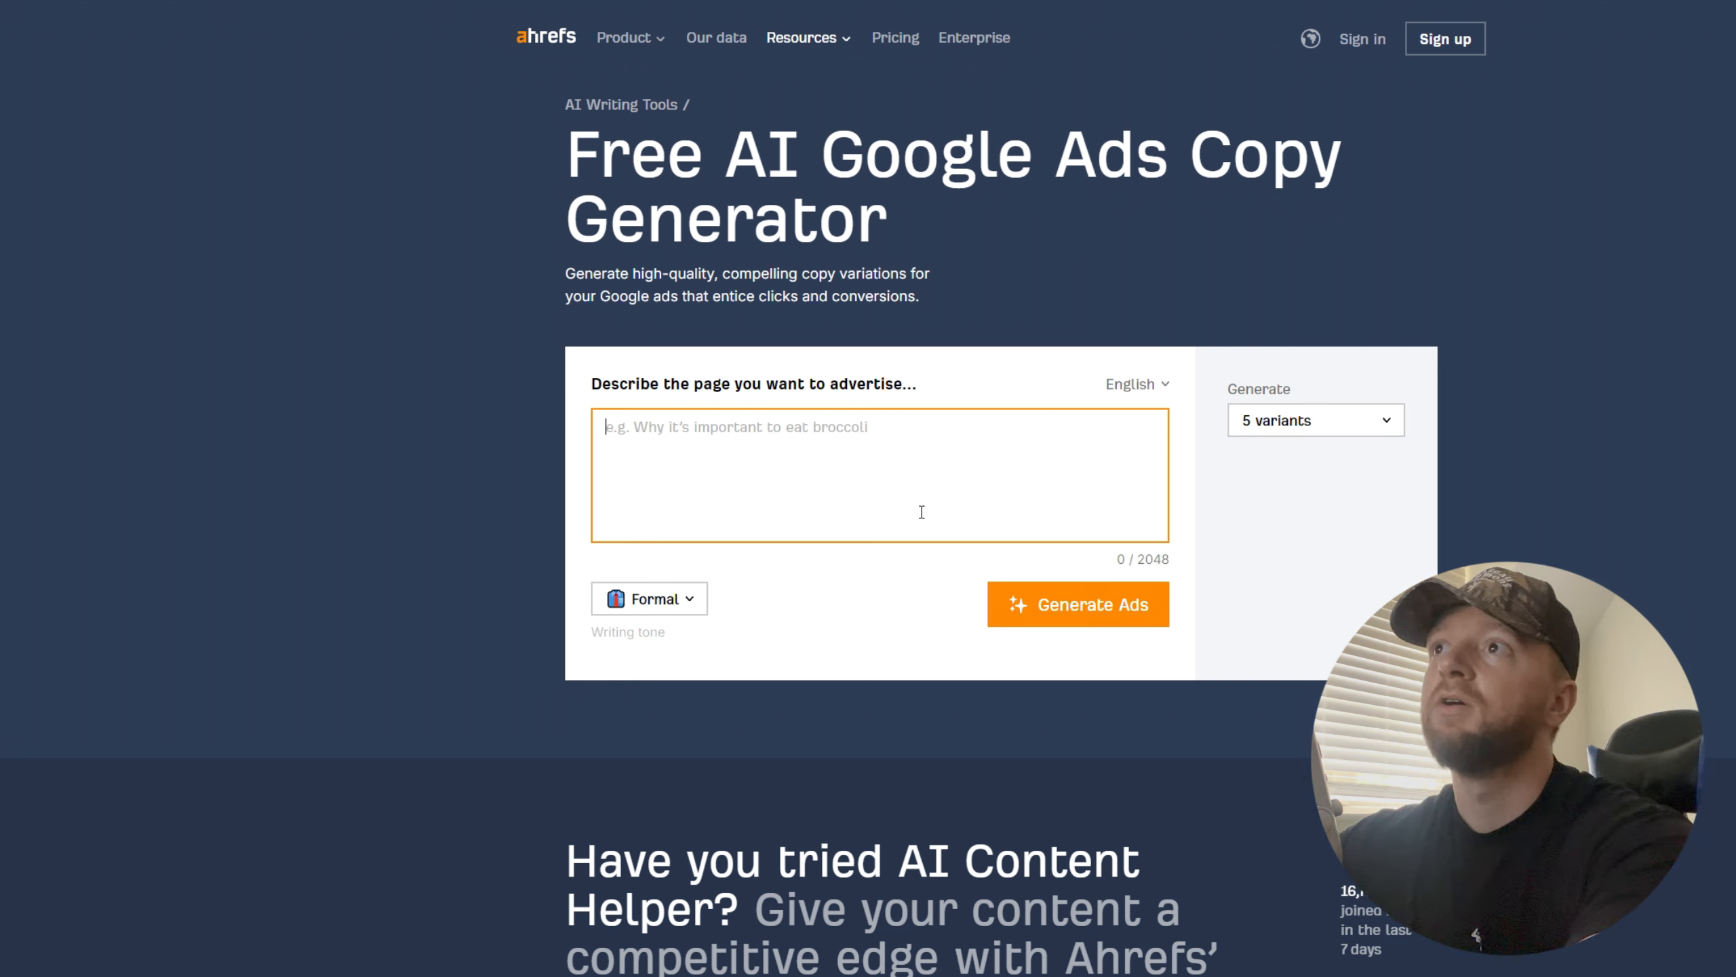
{"action": "left_click", "coordinate": [1312, 421]}
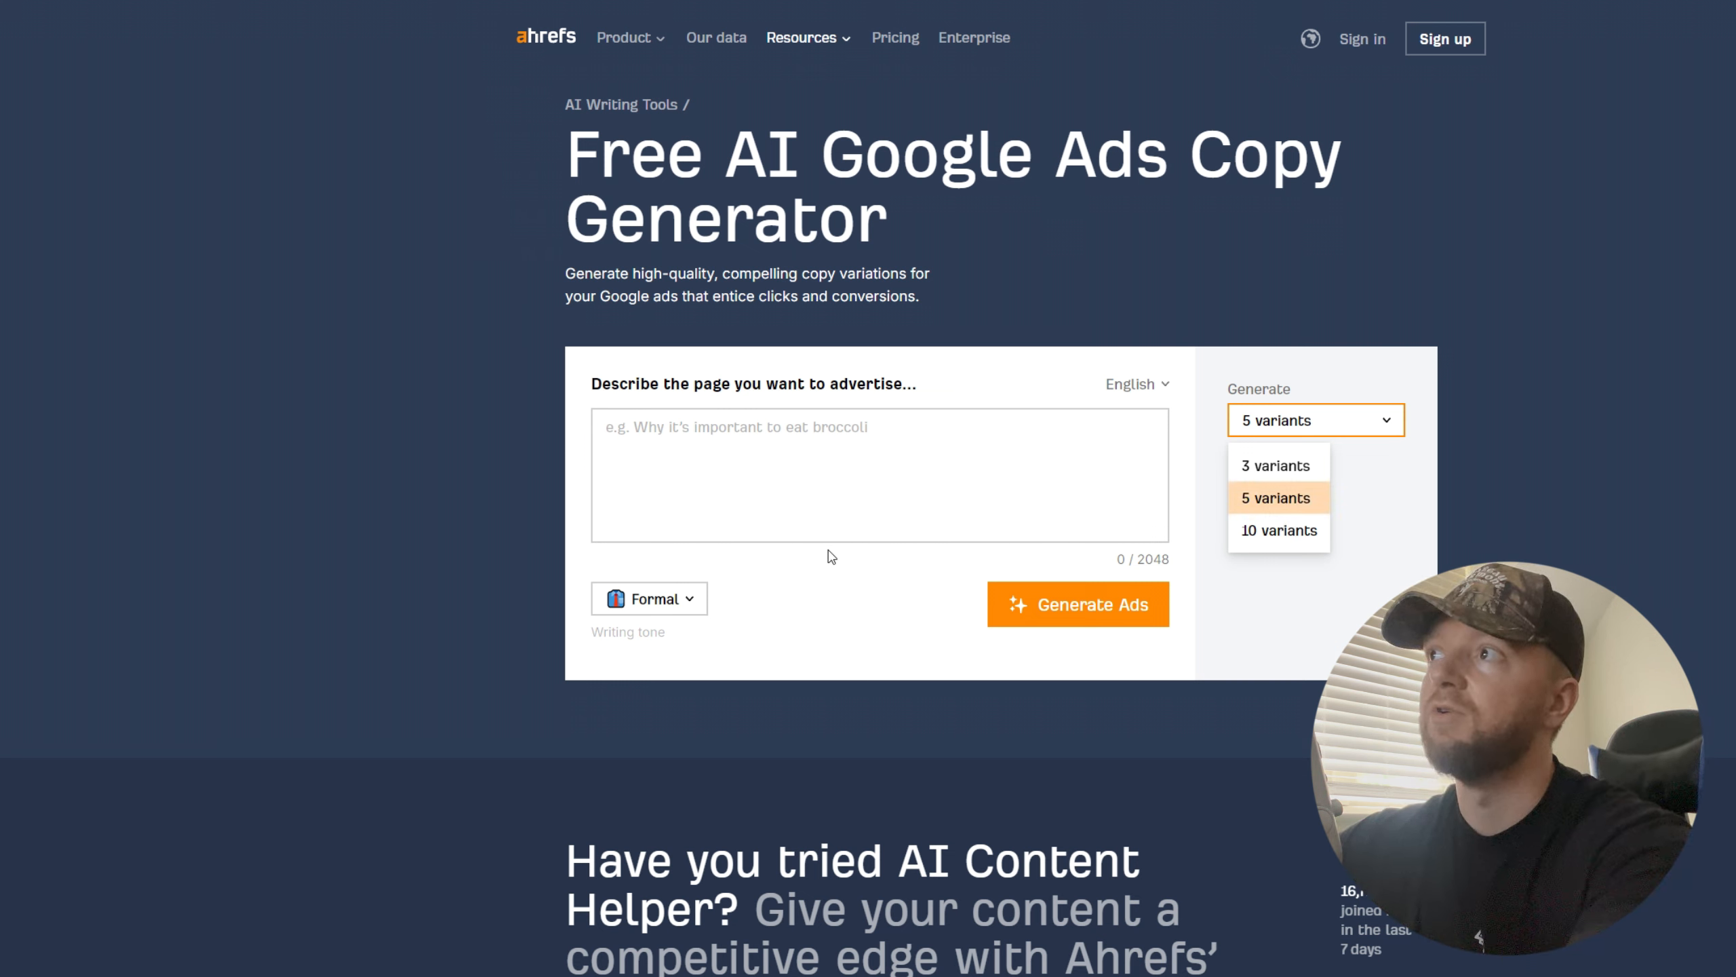
{"action": "left_click", "coordinate": [1283, 508]}
{"action": "left_click", "coordinate": [1033, 455]}
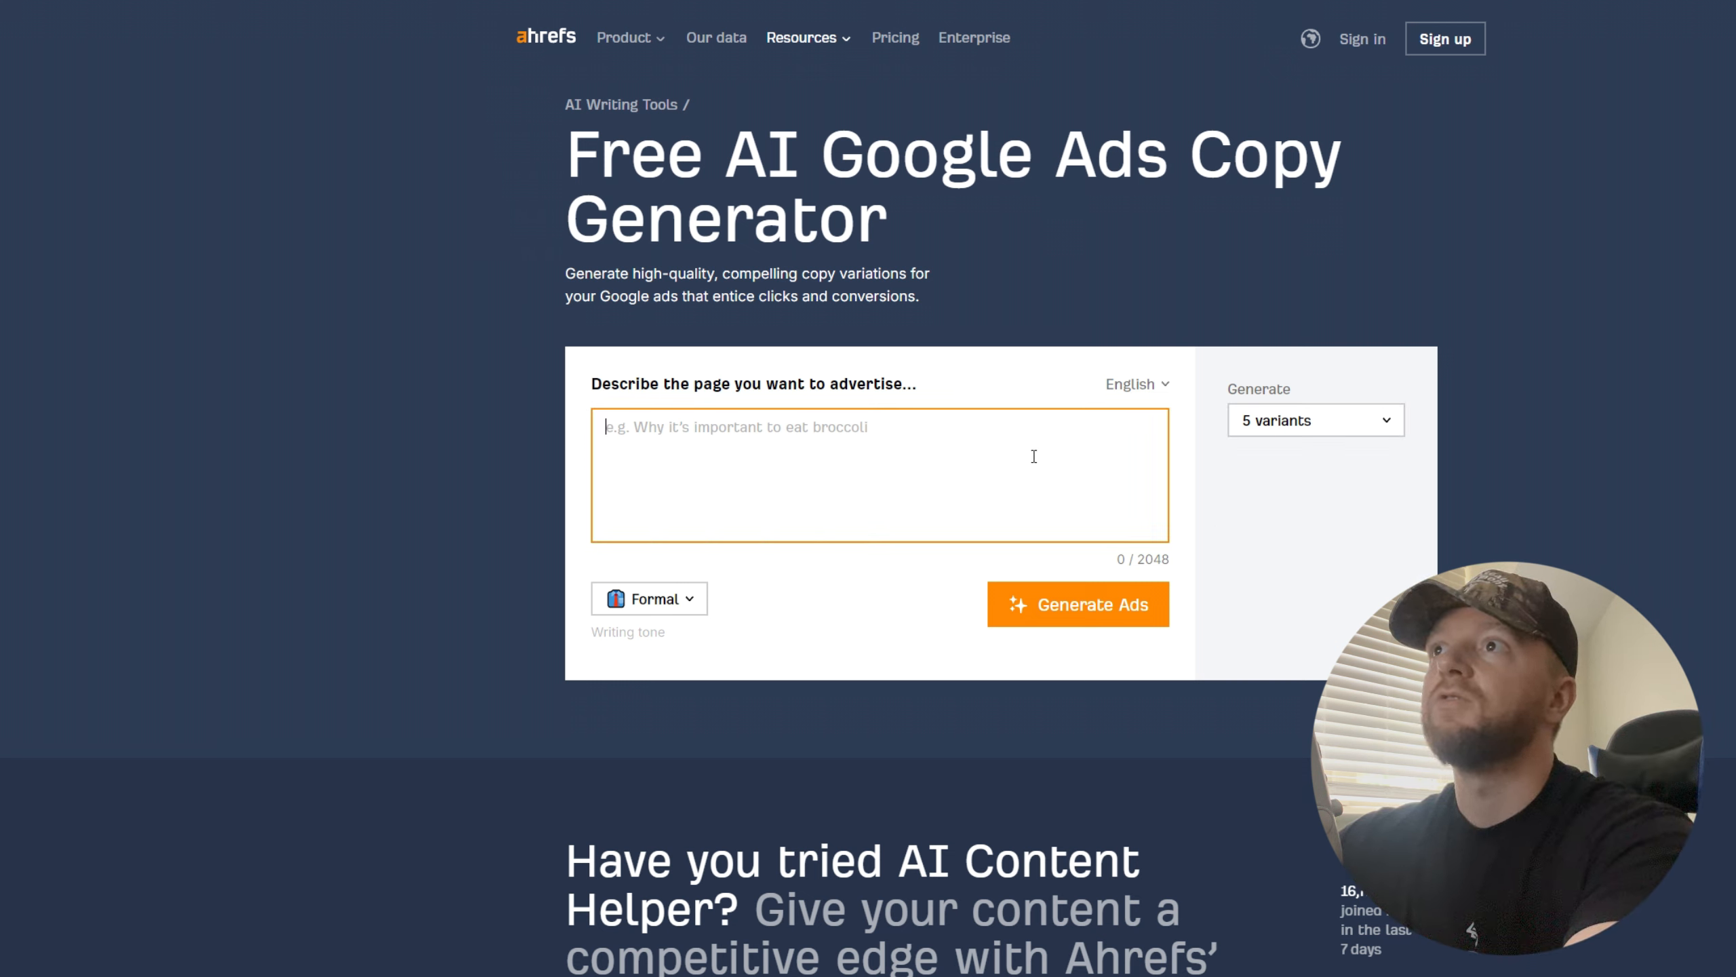
{"action": "type", "text": "https://newlookdetailing.co.uk/"}
{"action": "left_click_drag", "start_coordinate": [909, 434], "coordinate": [525, 438]}
{"action": "key", "text": "ctrl+c"}
{"action": "key", "text": "BackSpace"}
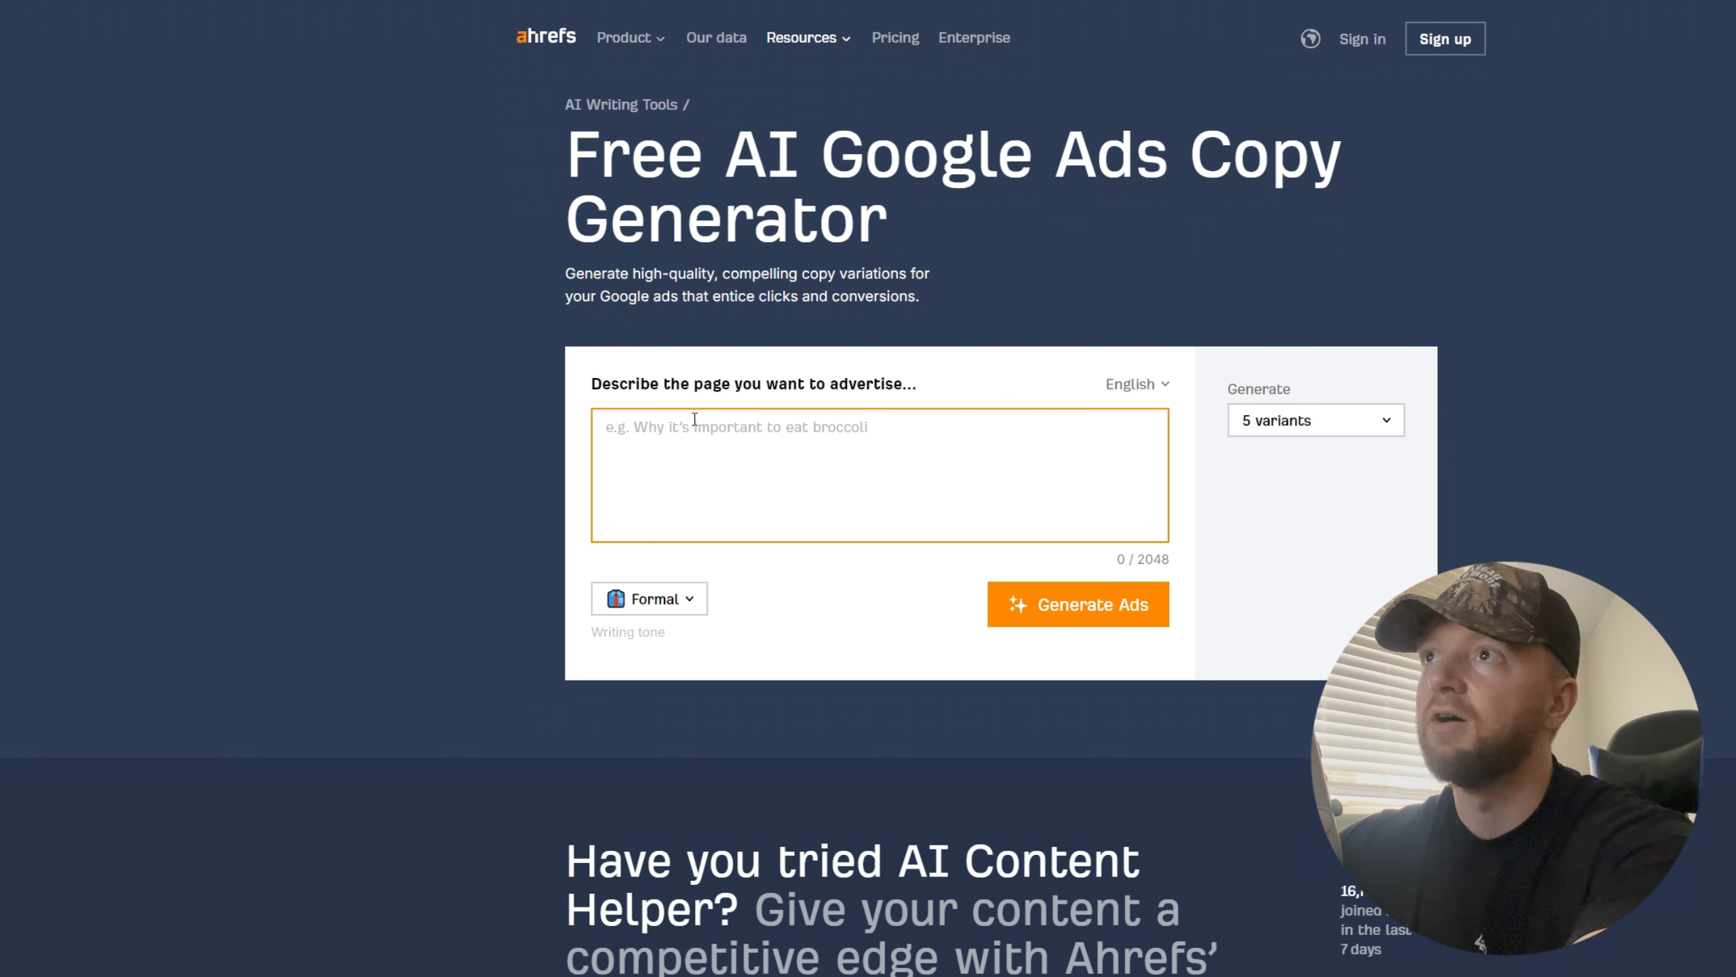
{"action": "key", "text": "ctrl+v"}
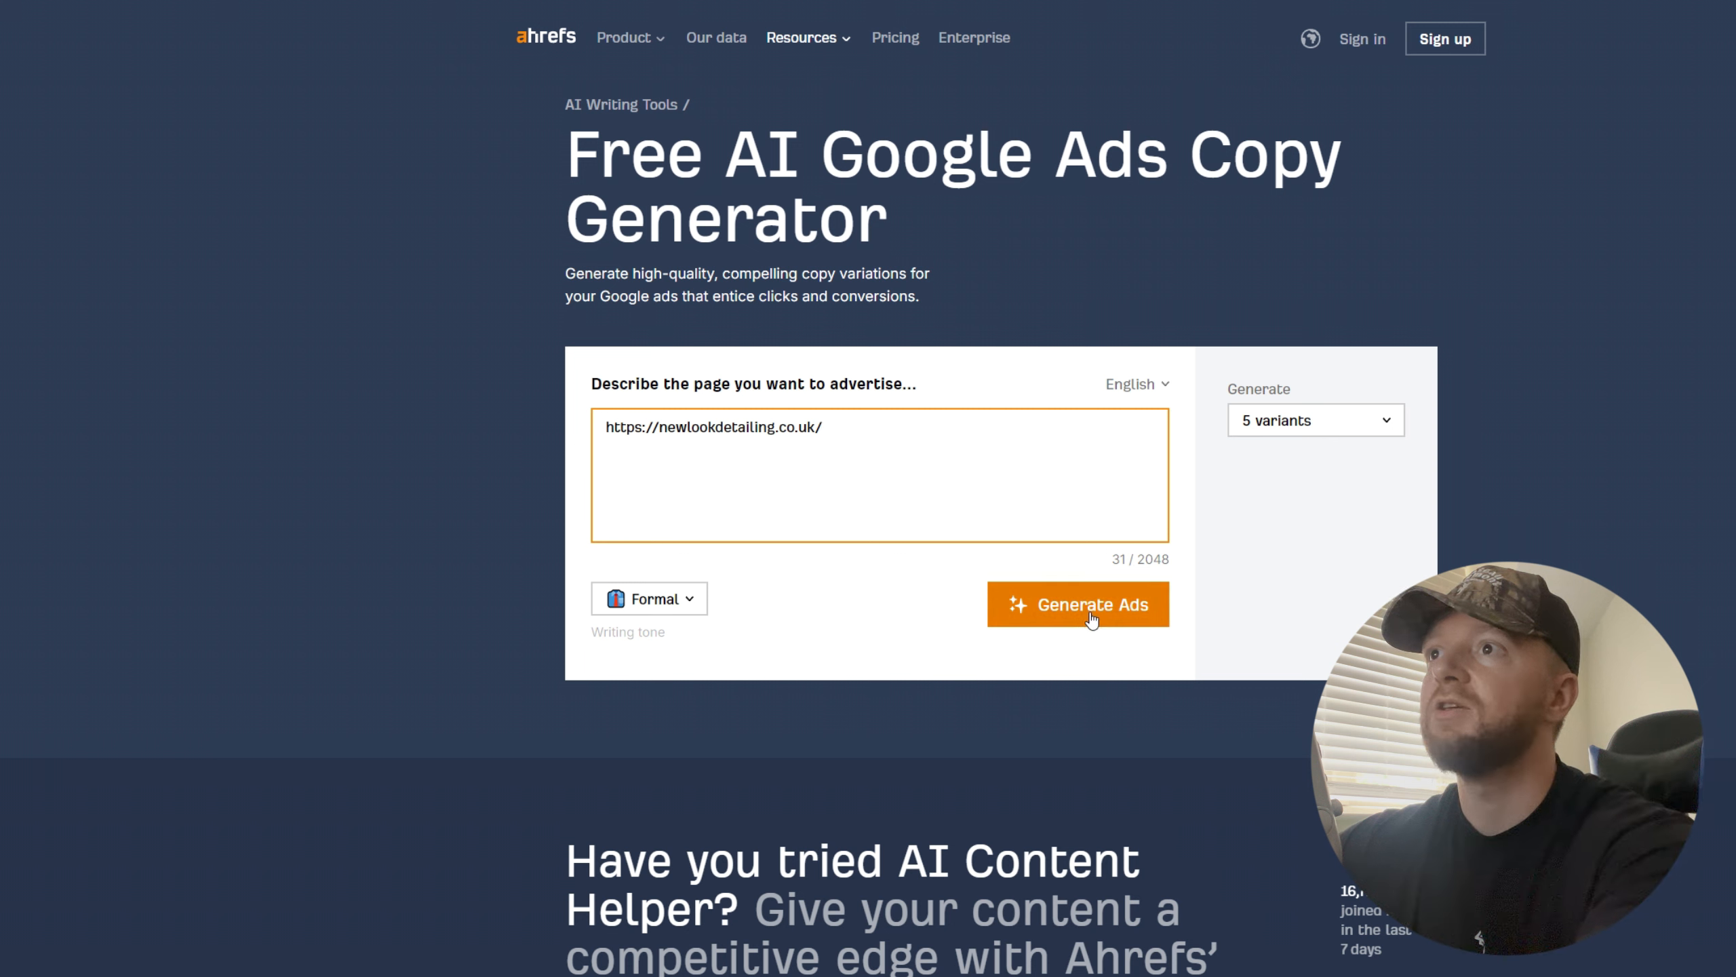
Generate the ad copy with the Formal writing tone and review the suggested headlines and descriptions.
{"action": "left_click", "coordinate": [649, 600]}
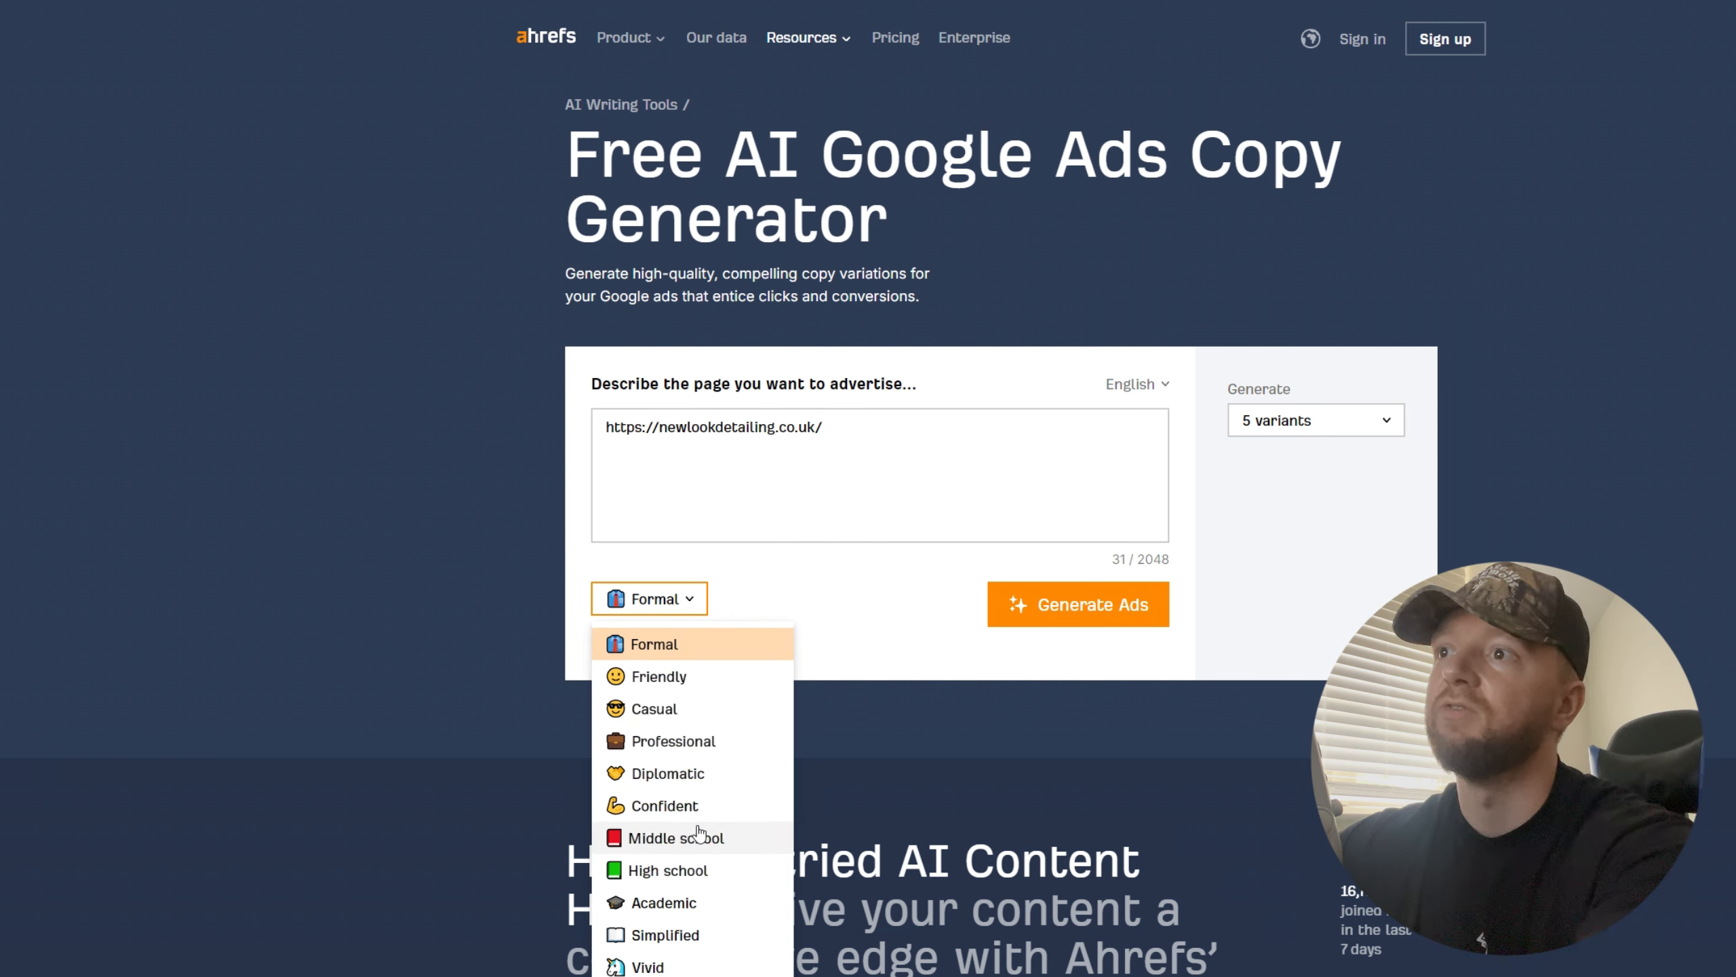
{"action": "left_click", "coordinate": [812, 575]}
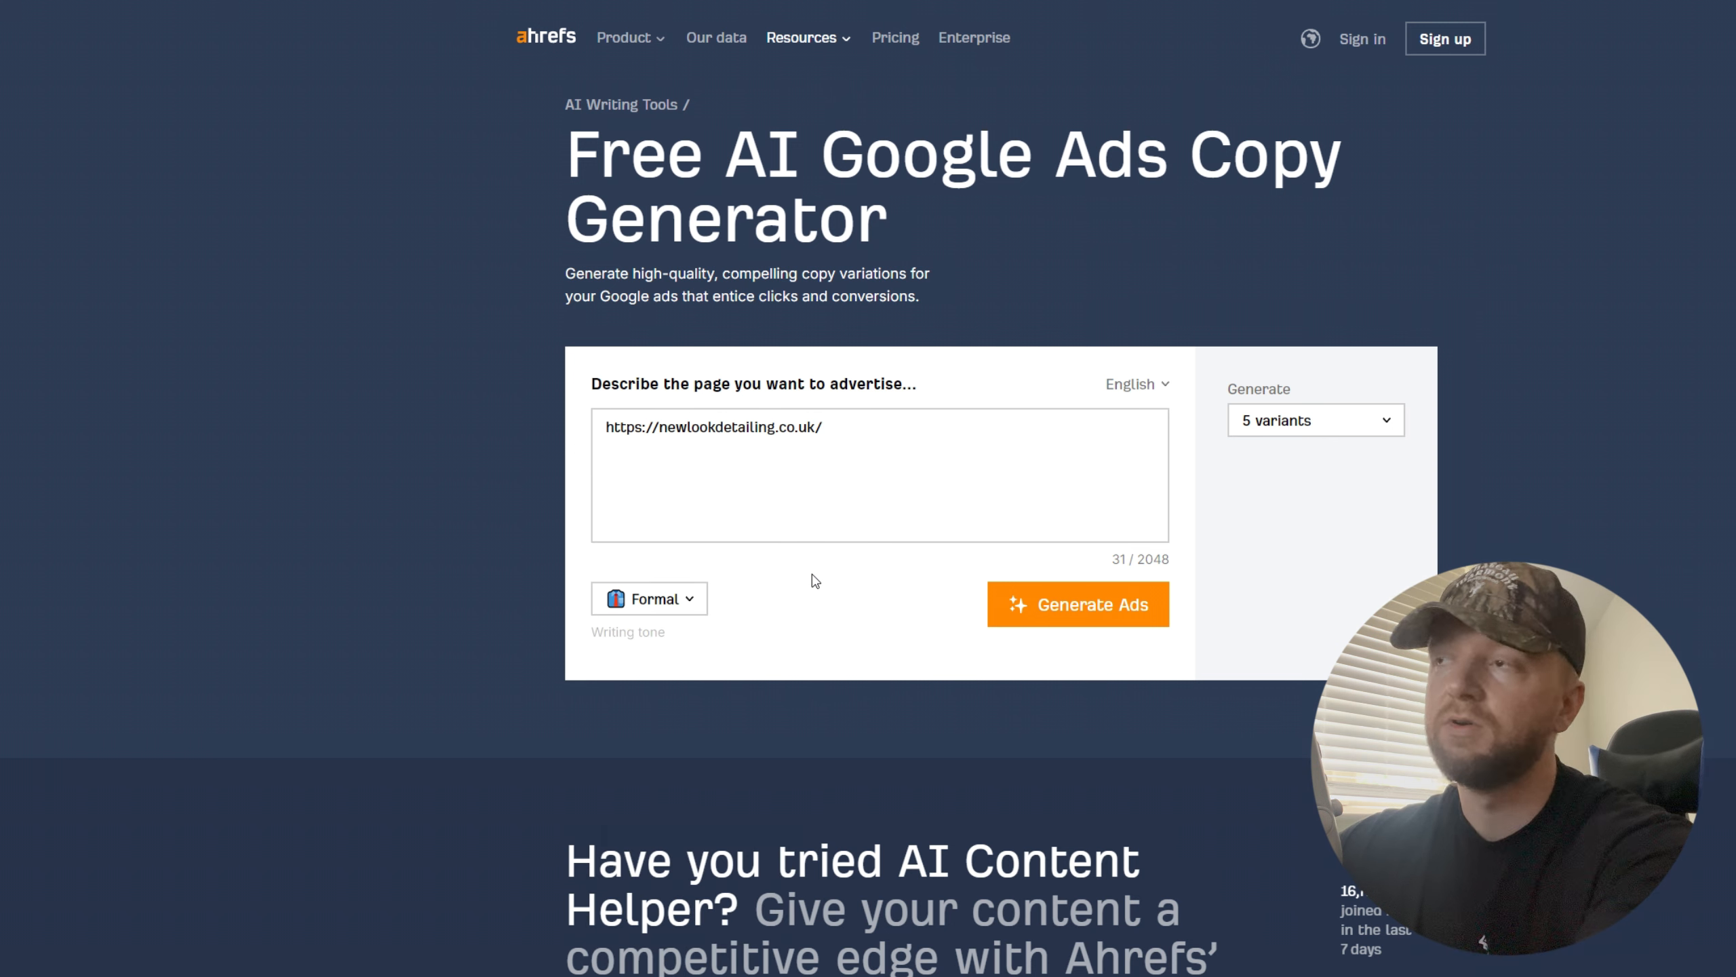
{"action": "left_click", "coordinate": [1073, 615]}
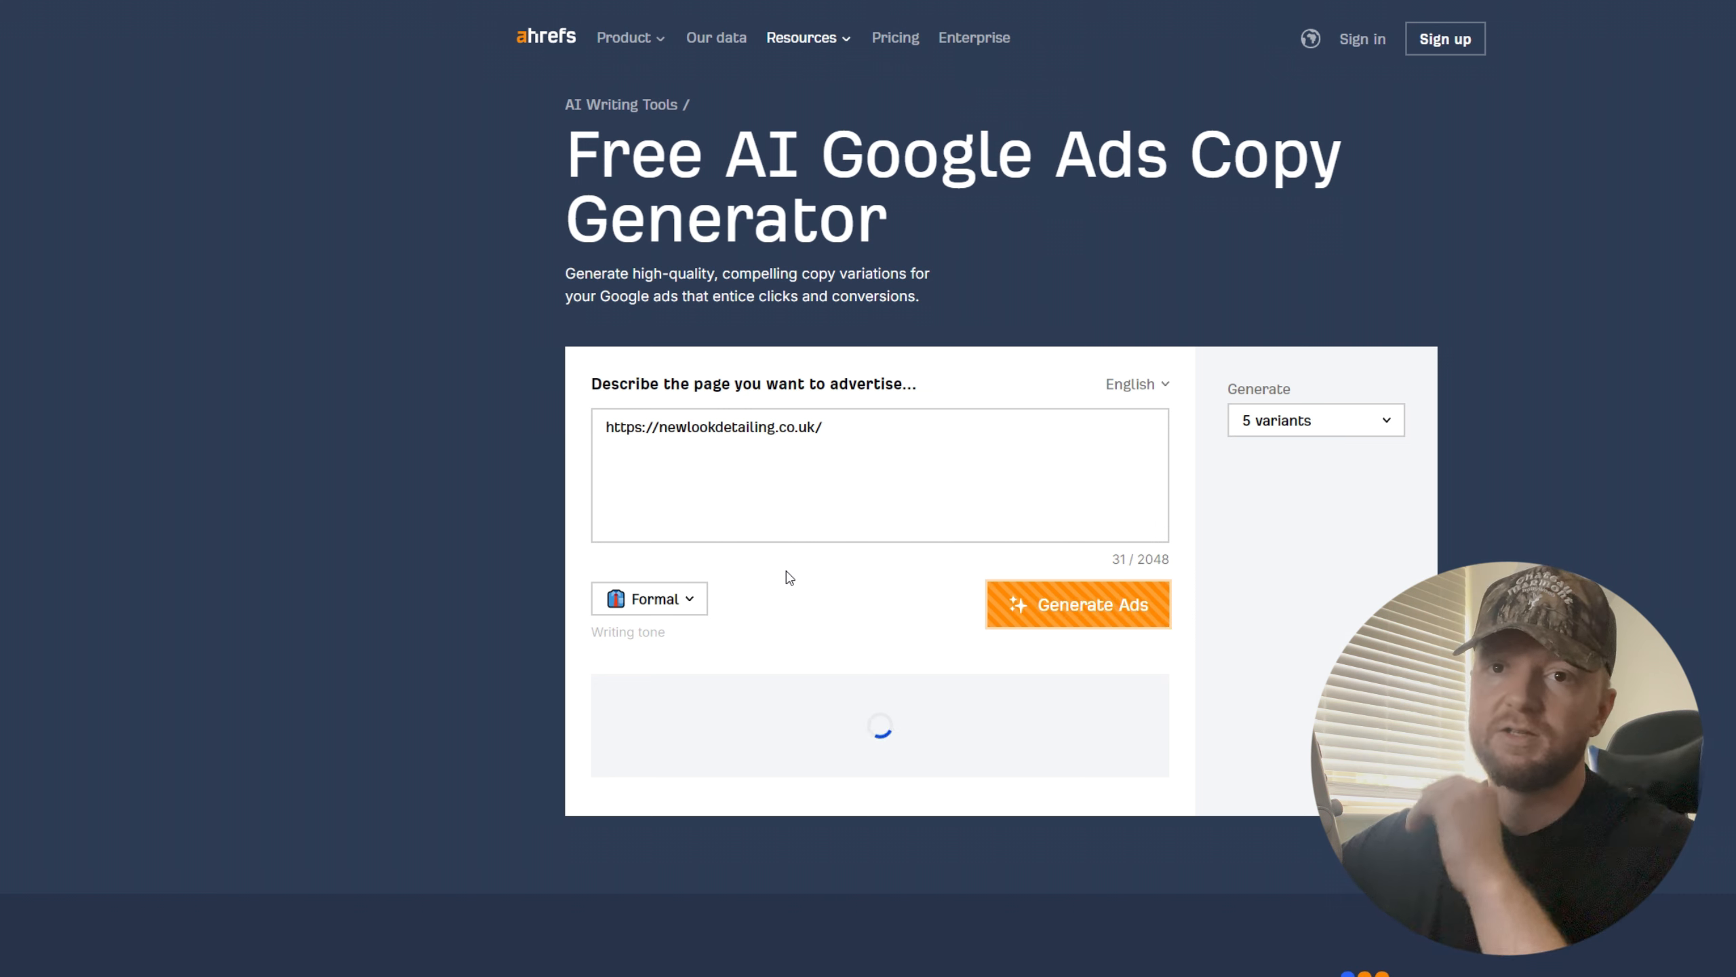
{"action": "scroll", "coordinate": [790, 578], "scroll_direction": "down", "scroll_amount": 3}
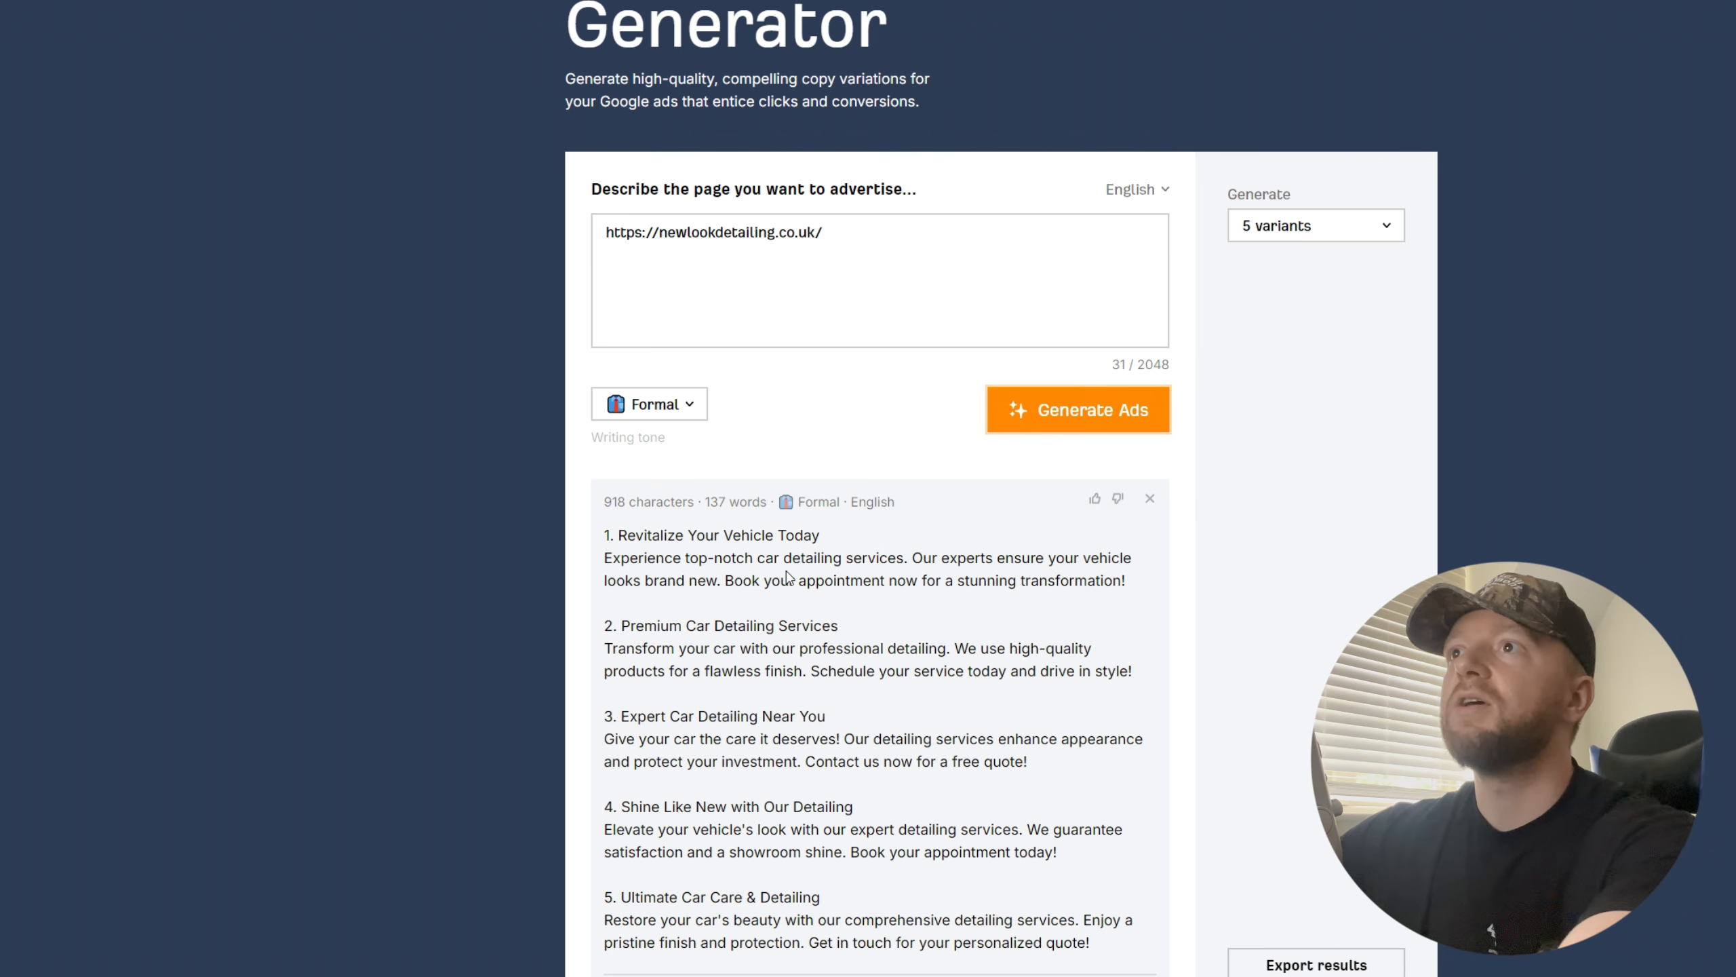
{"action": "scroll", "coordinate": [941, 475], "scroll_direction": "down", "scroll_amount": 1}
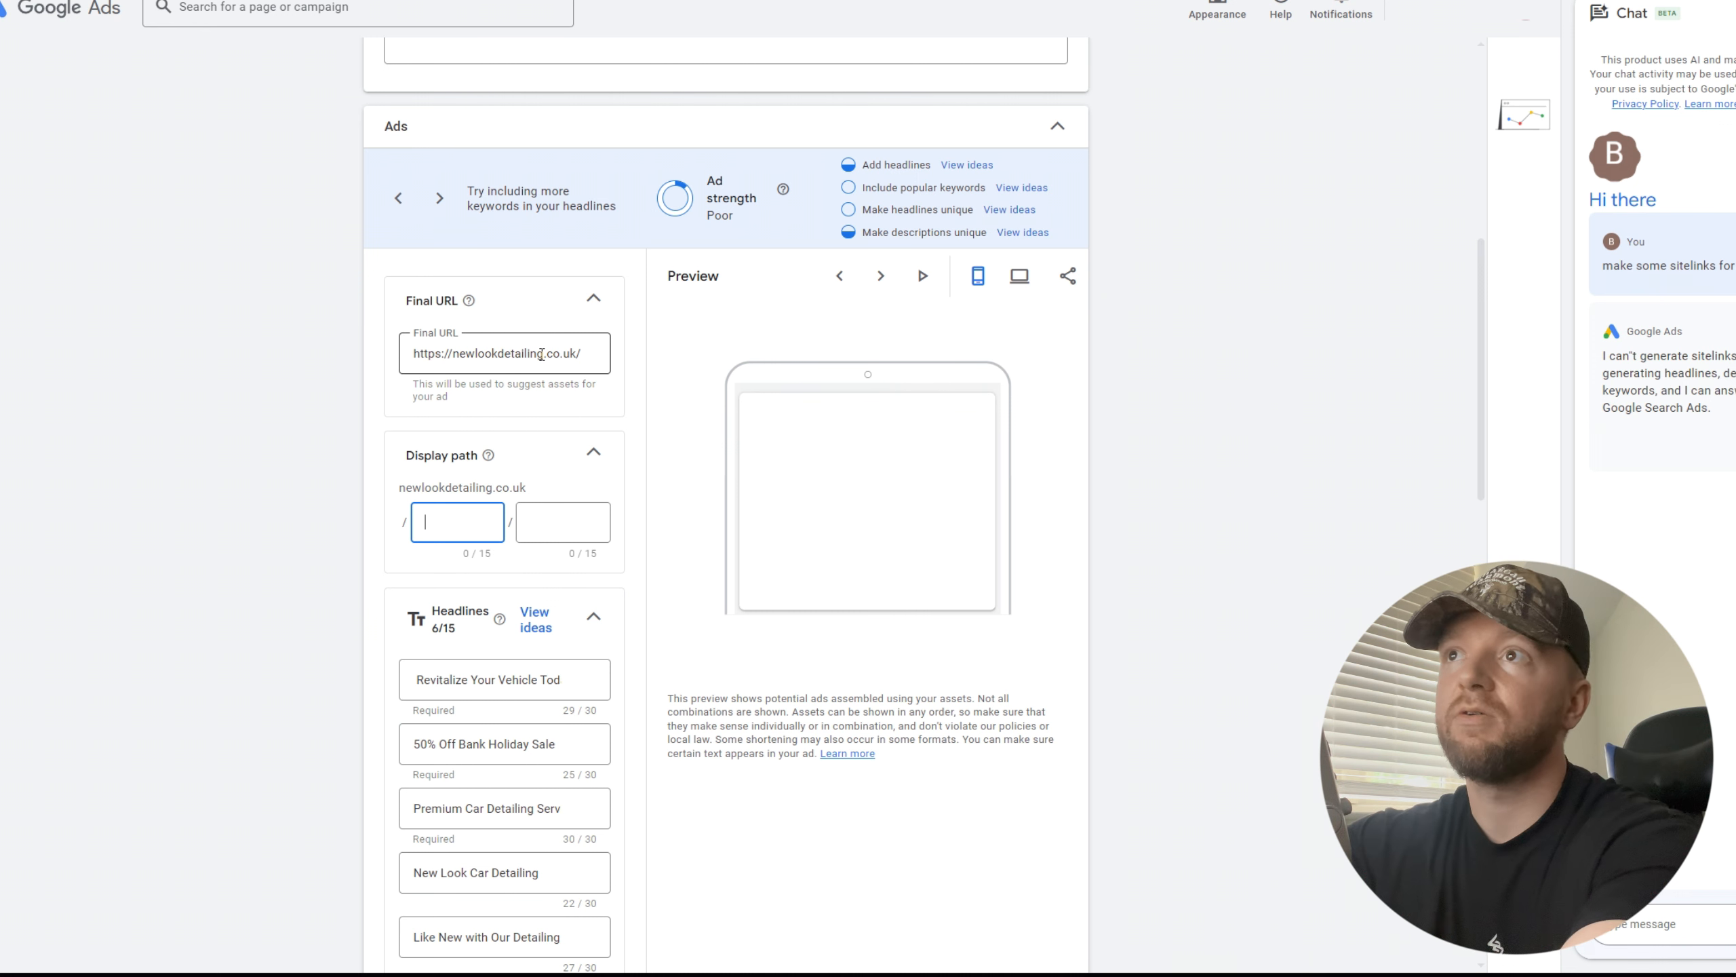
In Google Ads, set the ad's display path to "car" in the first part and "detaling" in the second.
{"action": "type", "text": "car"}
{"action": "key", "text": "Tab"}
{"action": "type", "text": "t"}
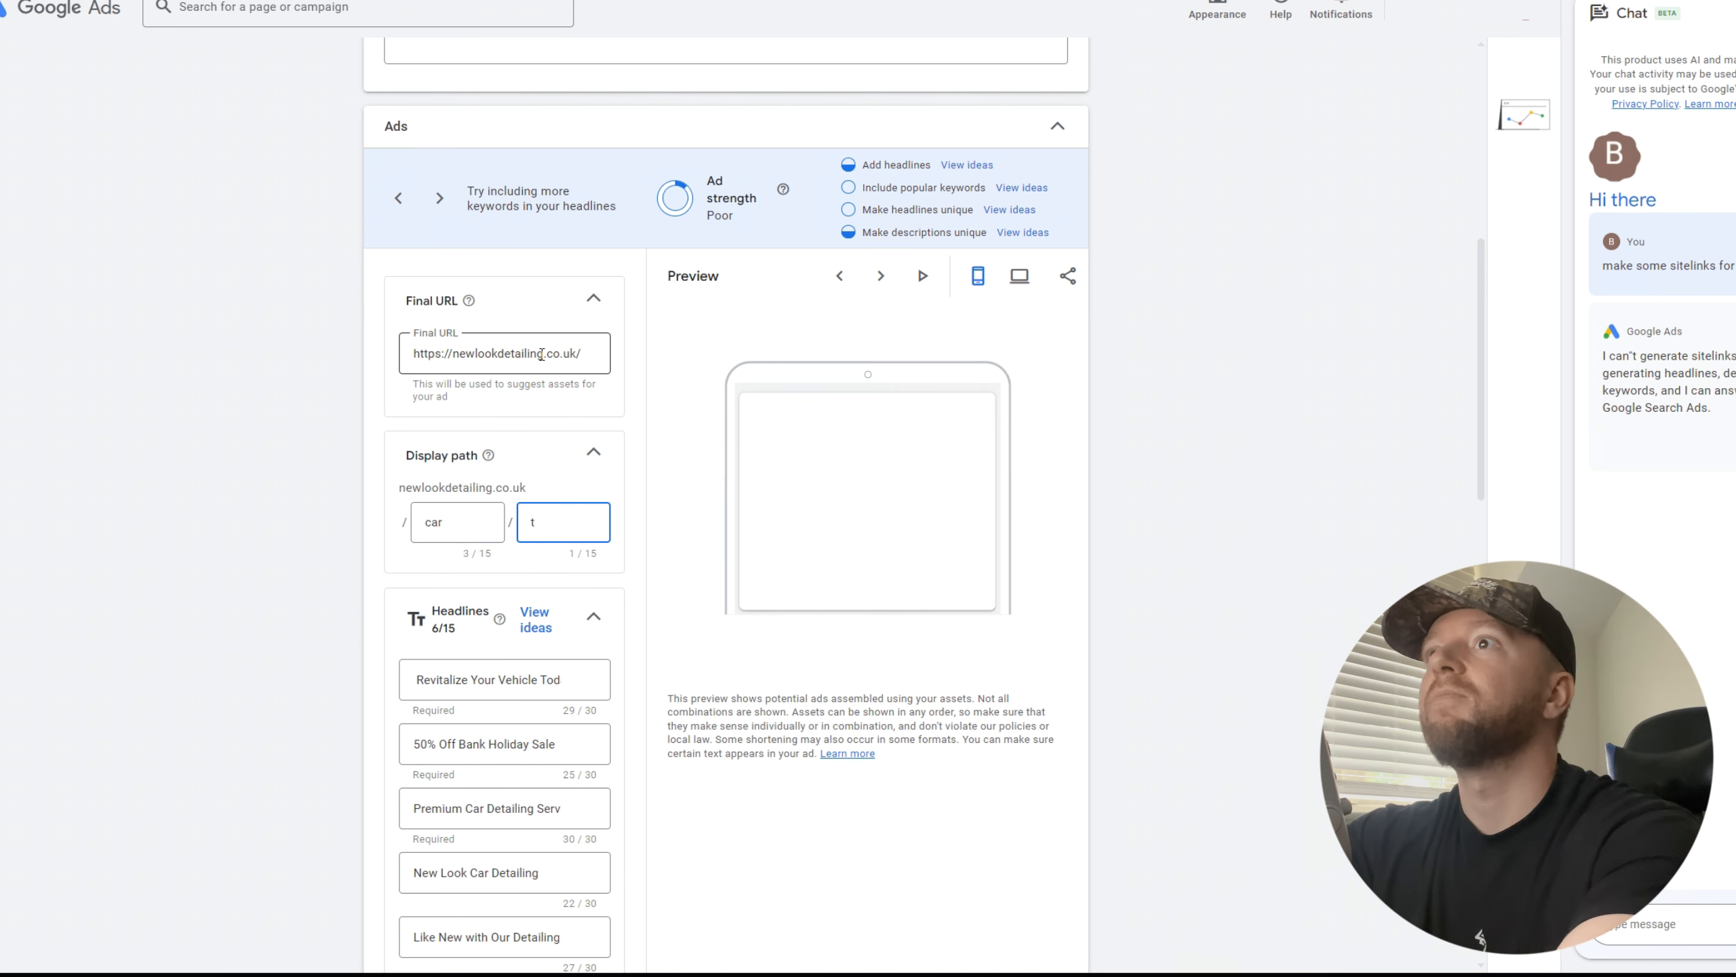
{"action": "key", "text": "BackSpace"}
{"action": "type", "text": "detaling"}
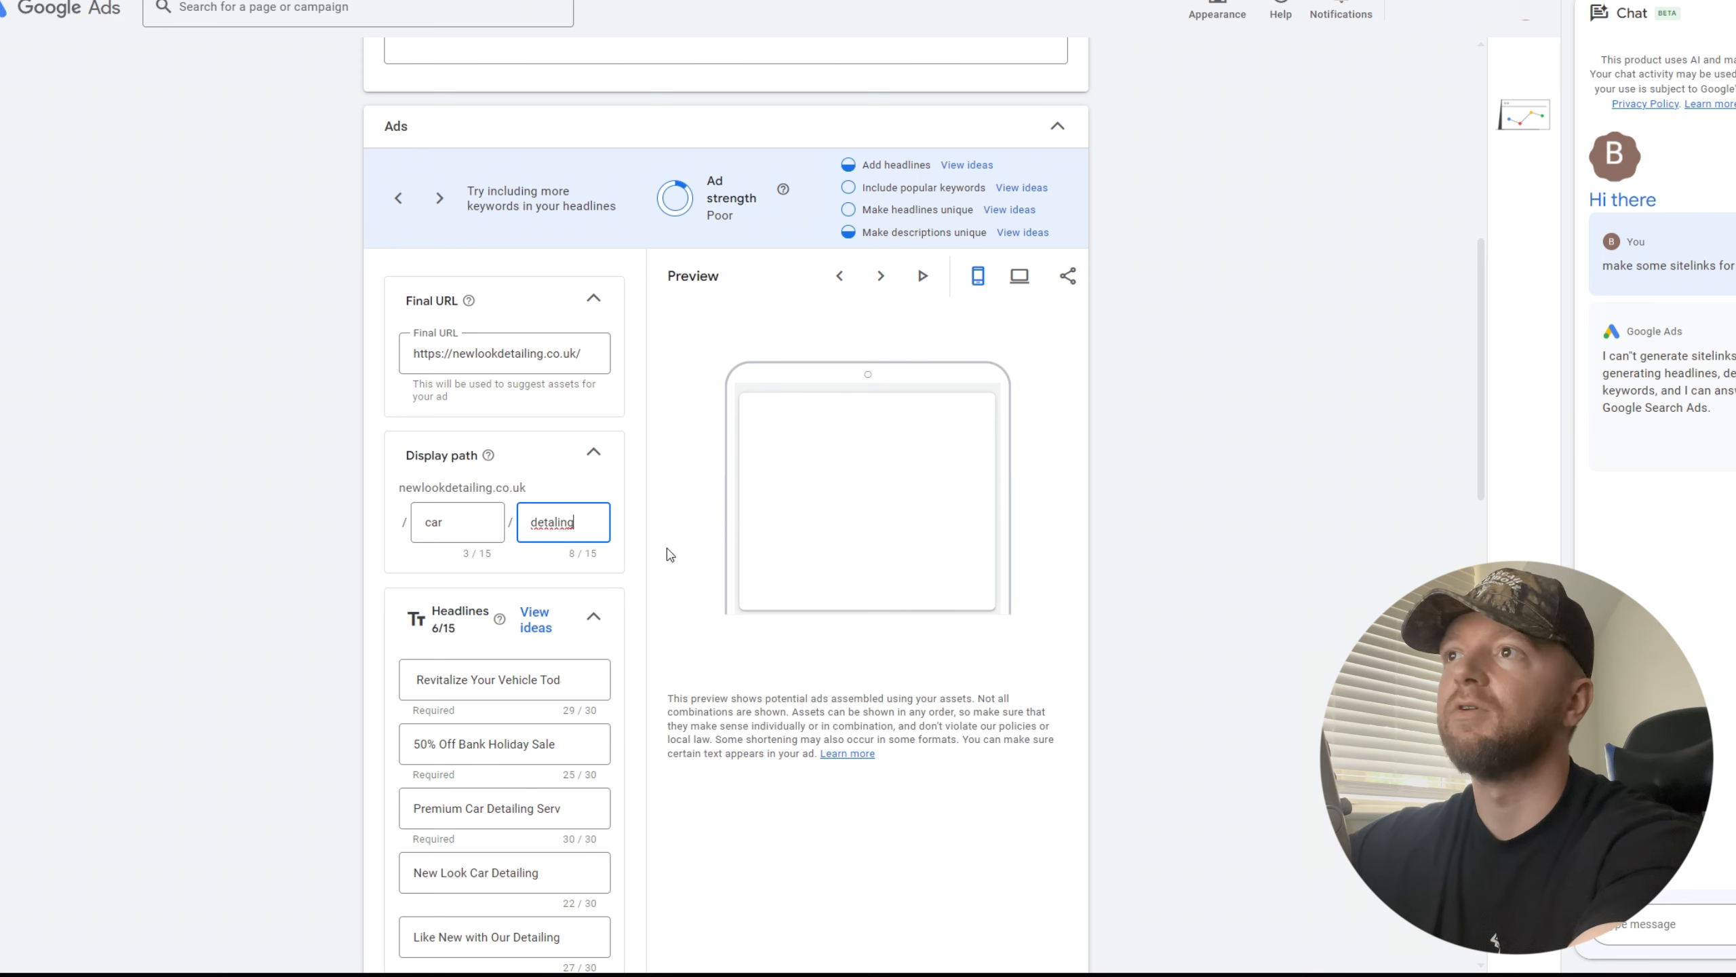
{"action": "scroll", "coordinate": [679, 540], "scroll_direction": "down", "scroll_amount": 1}
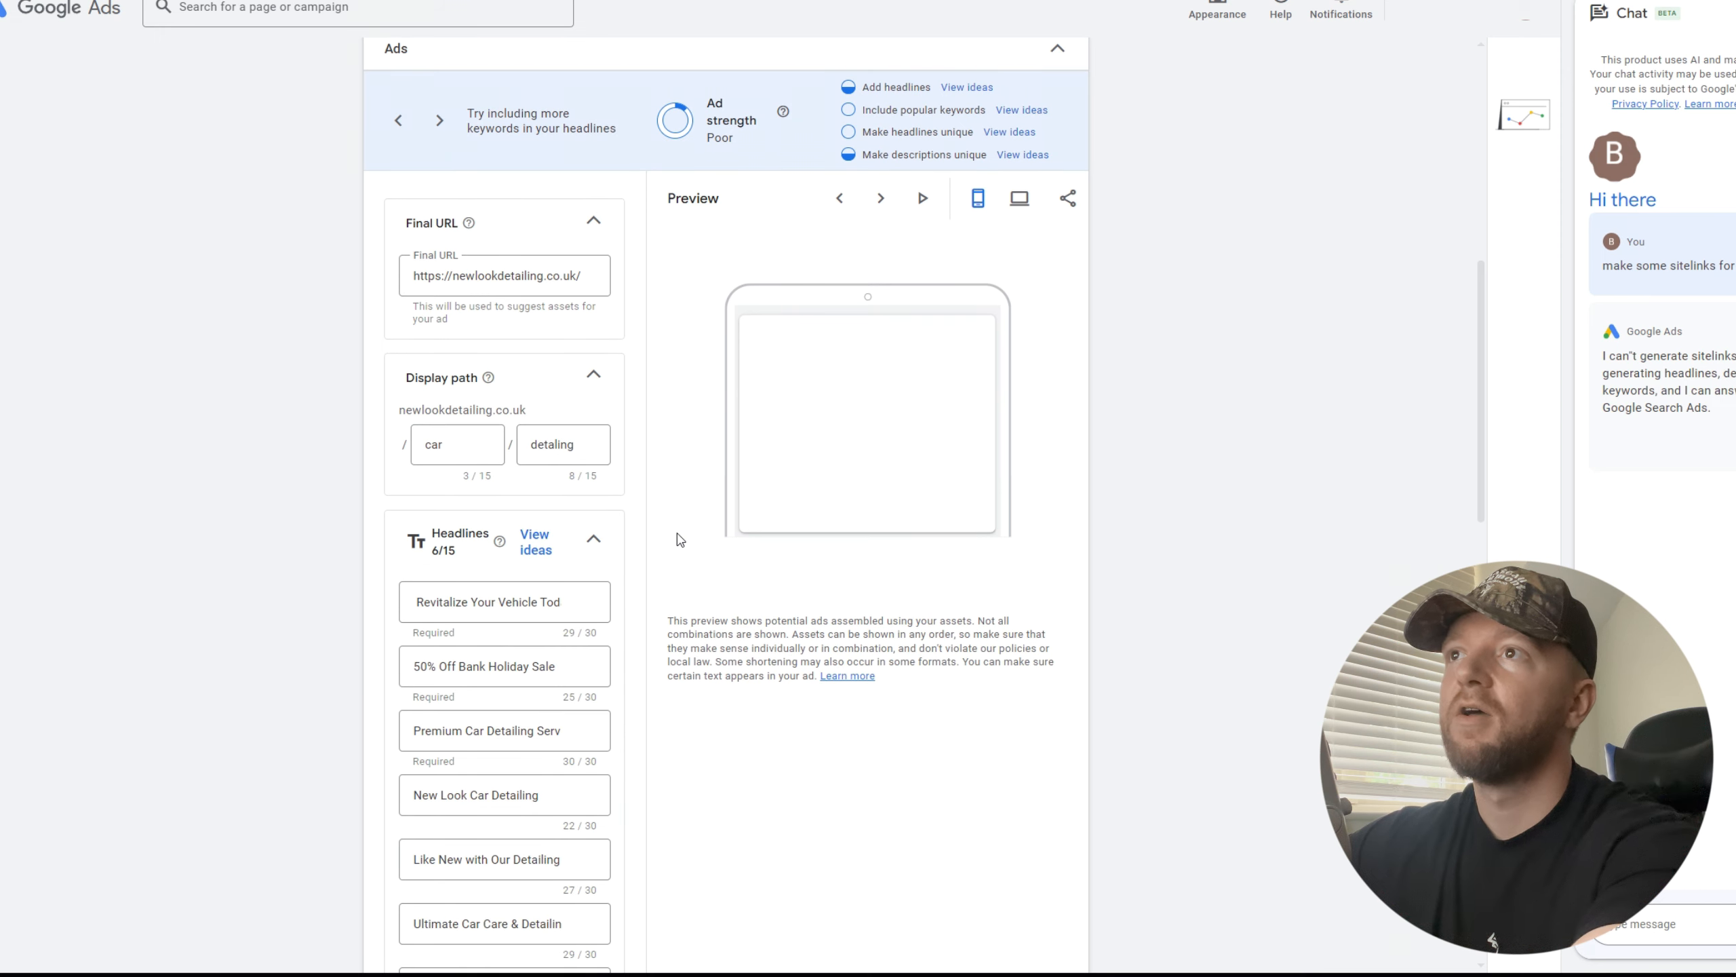
Correct the spelling of the second part of the display path to "detailing".
{"action": "left_click", "coordinate": [556, 444]}
{"action": "type", "text": "i"}
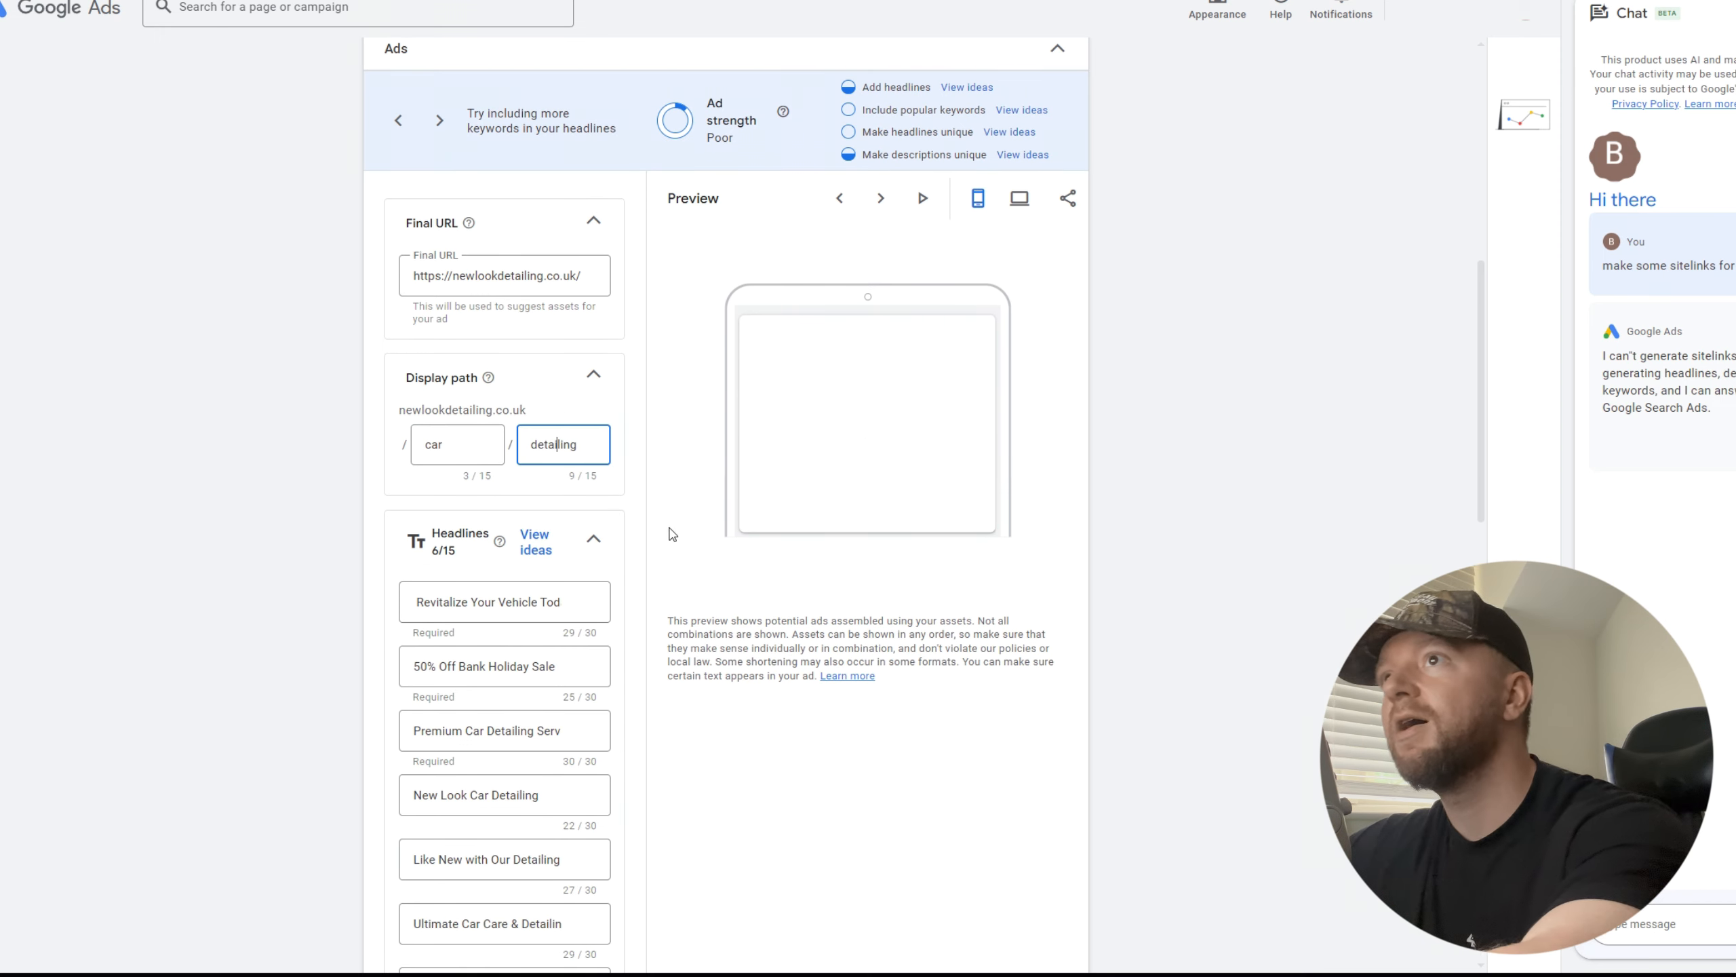
{"action": "left_click", "coordinate": [685, 510]}
Review the ad's headlines, including the offer and business name headlines.
{"action": "scroll", "coordinate": [720, 542], "scroll_direction": "down", "scroll_amount": 1}
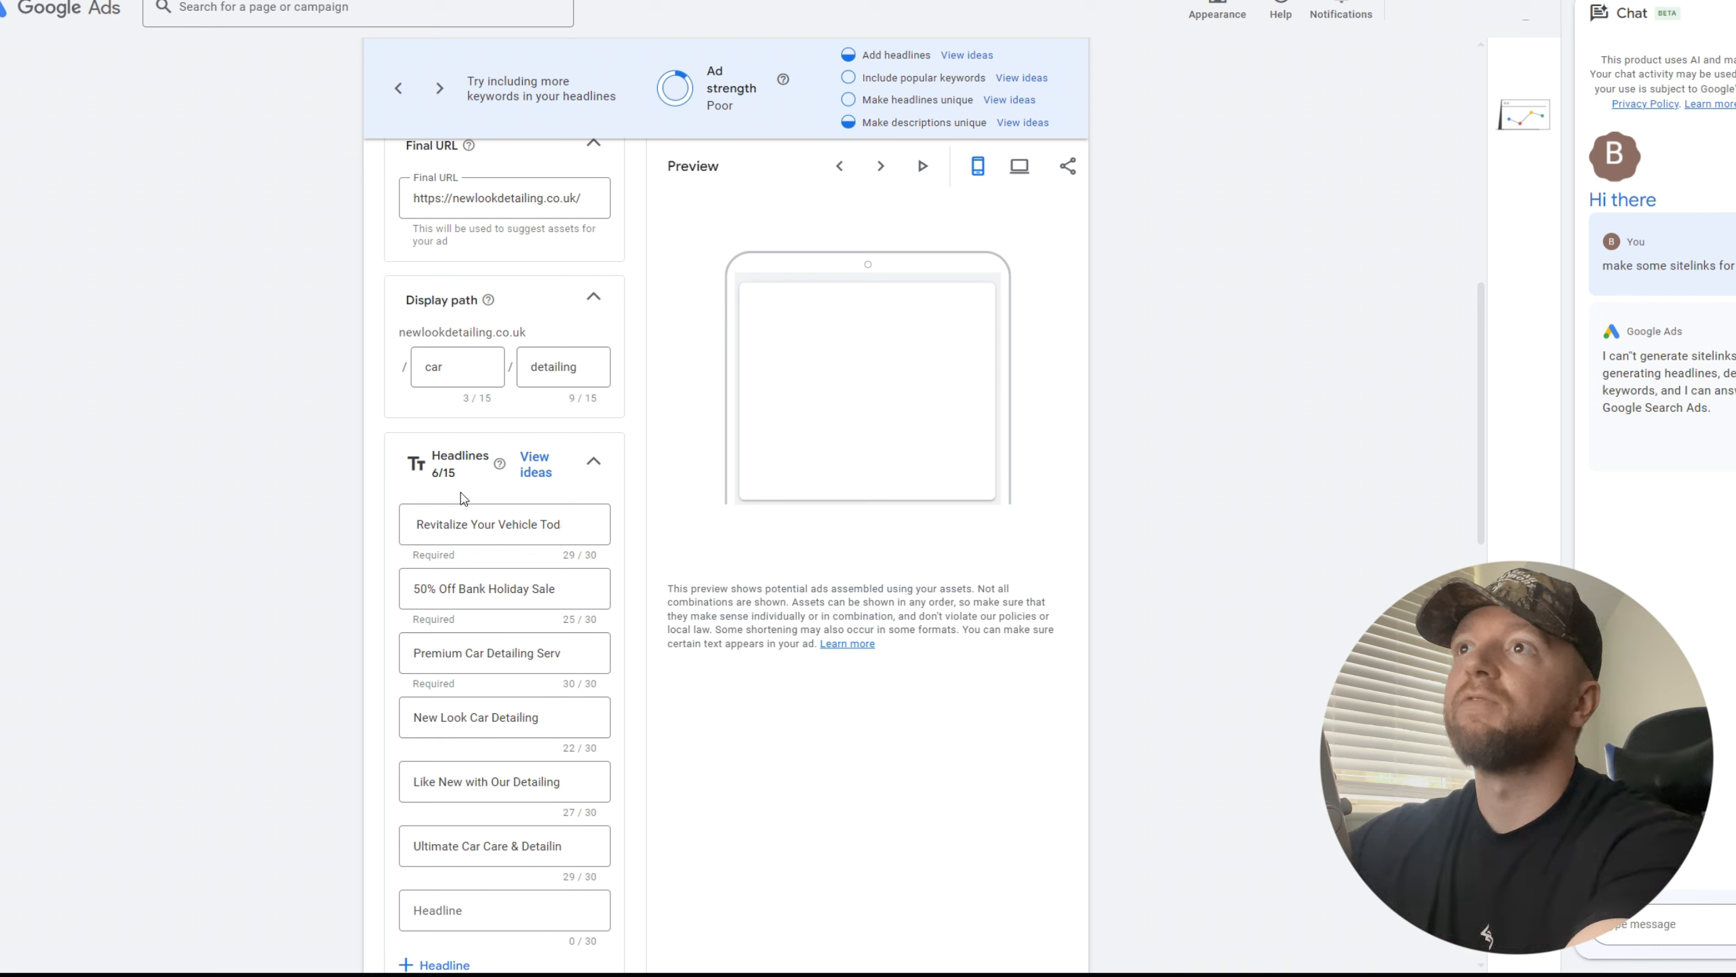
{"action": "mouse_move", "coordinate": [551, 521]}
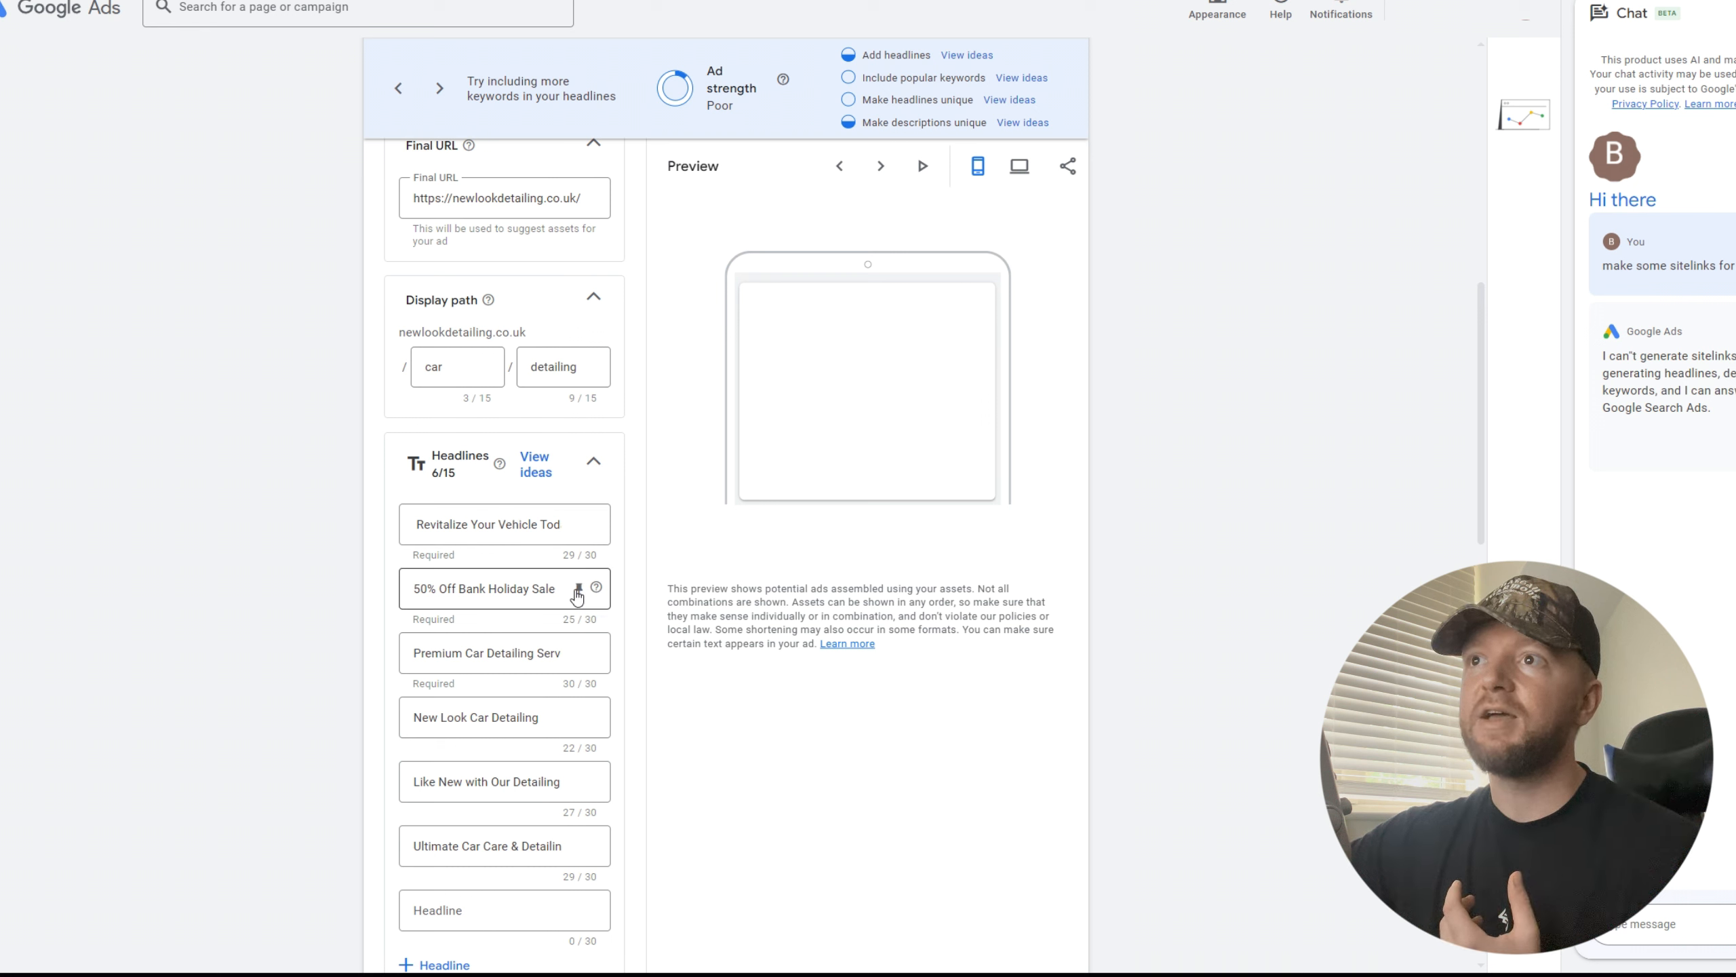
{"action": "scroll", "coordinate": [520, 582], "scroll_direction": "down", "scroll_amount": 1}
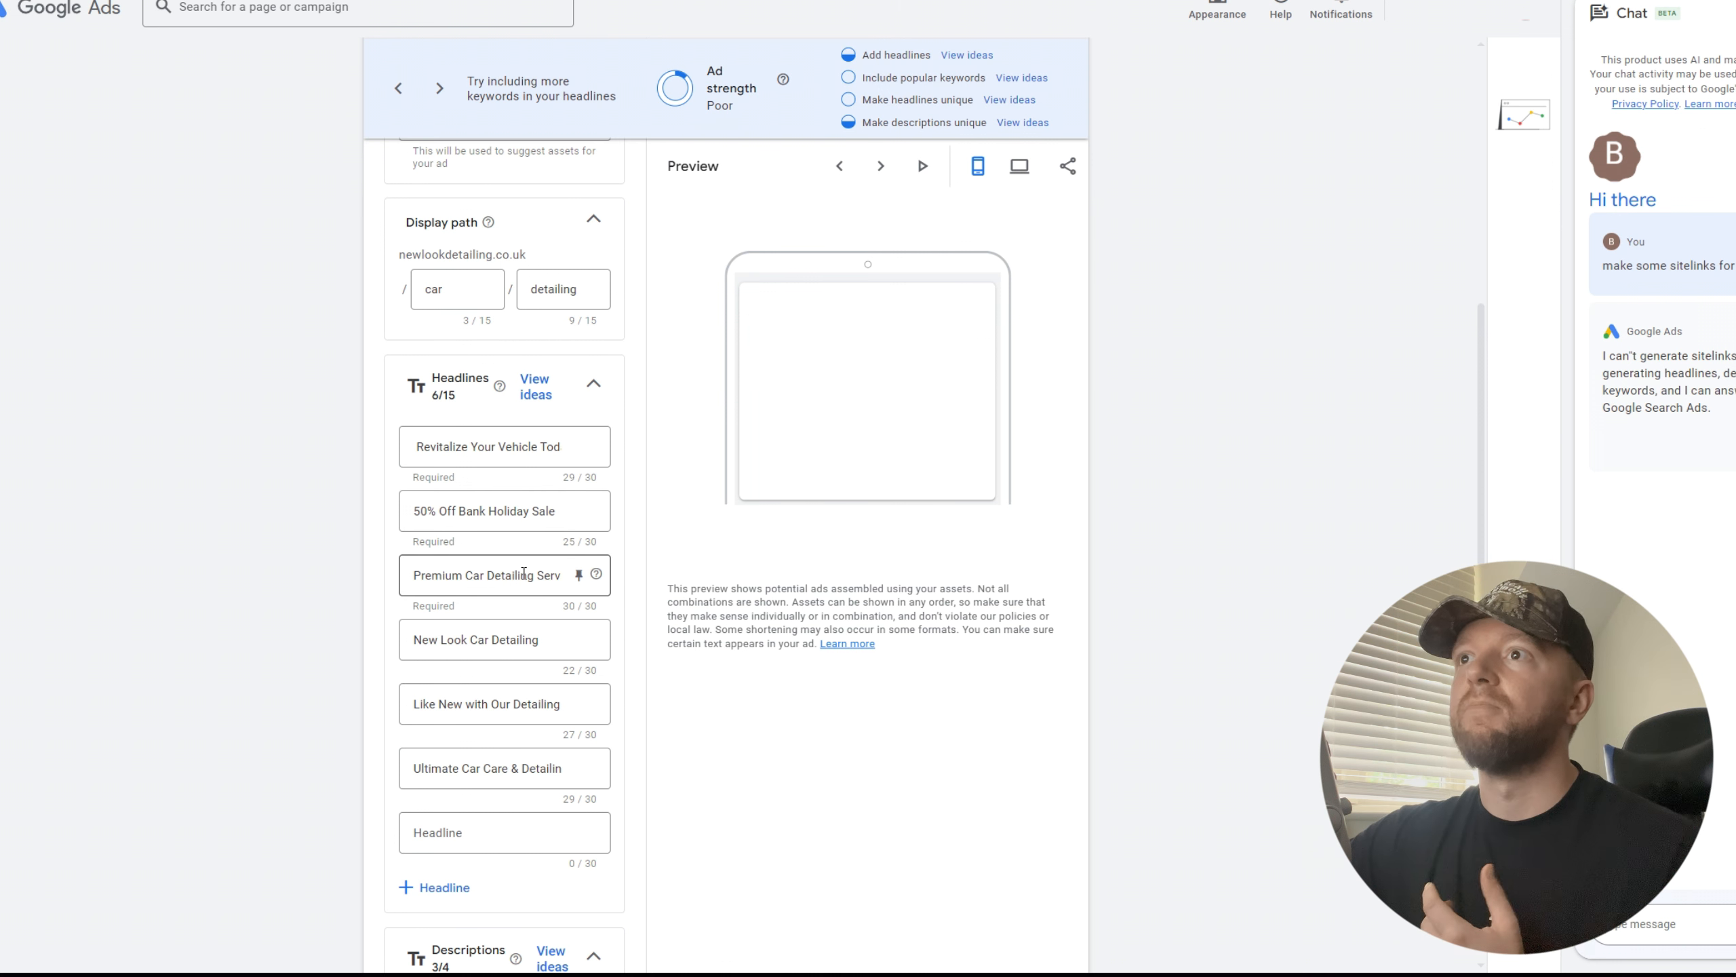
{"action": "scroll", "coordinate": [507, 653], "scroll_direction": "down", "scroll_amount": 1}
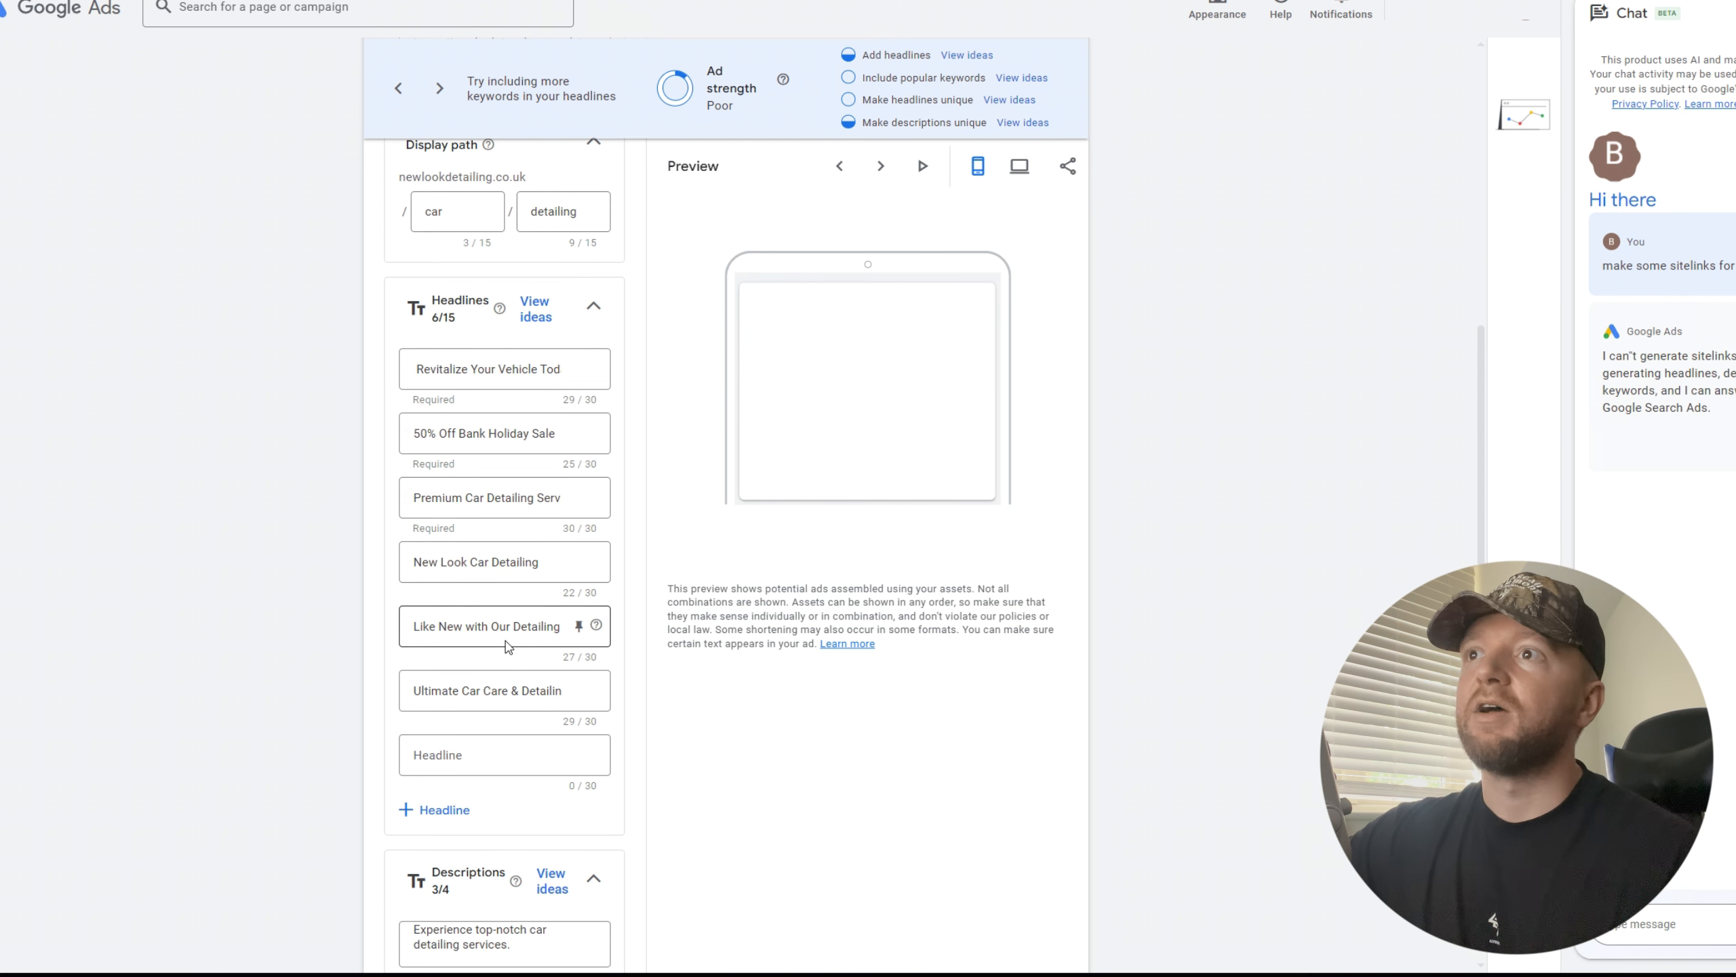
{"action": "left_click_drag", "start_coordinate": [471, 562], "coordinate": [543, 562]}
{"action": "left_click", "coordinate": [236, 685]}
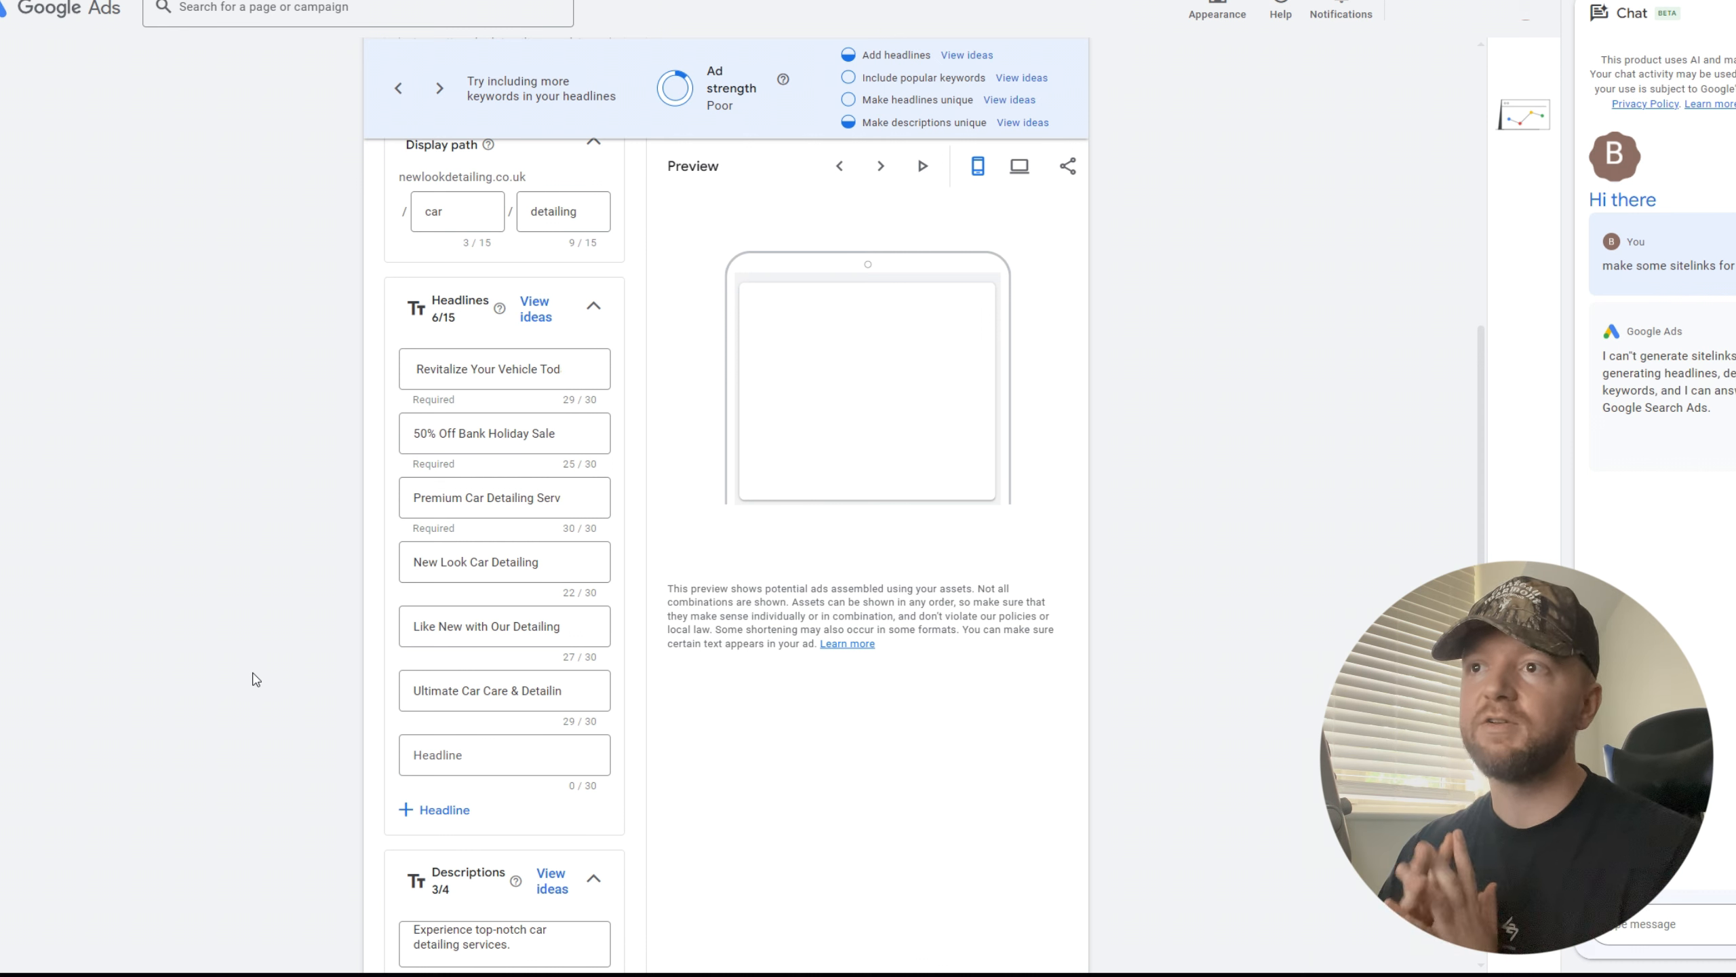
Examine the ad's descriptions and its image, business name, logo, sitelink and callout asset sections.
{"action": "scroll", "coordinate": [252, 677], "scroll_direction": "down", "scroll_amount": 3}
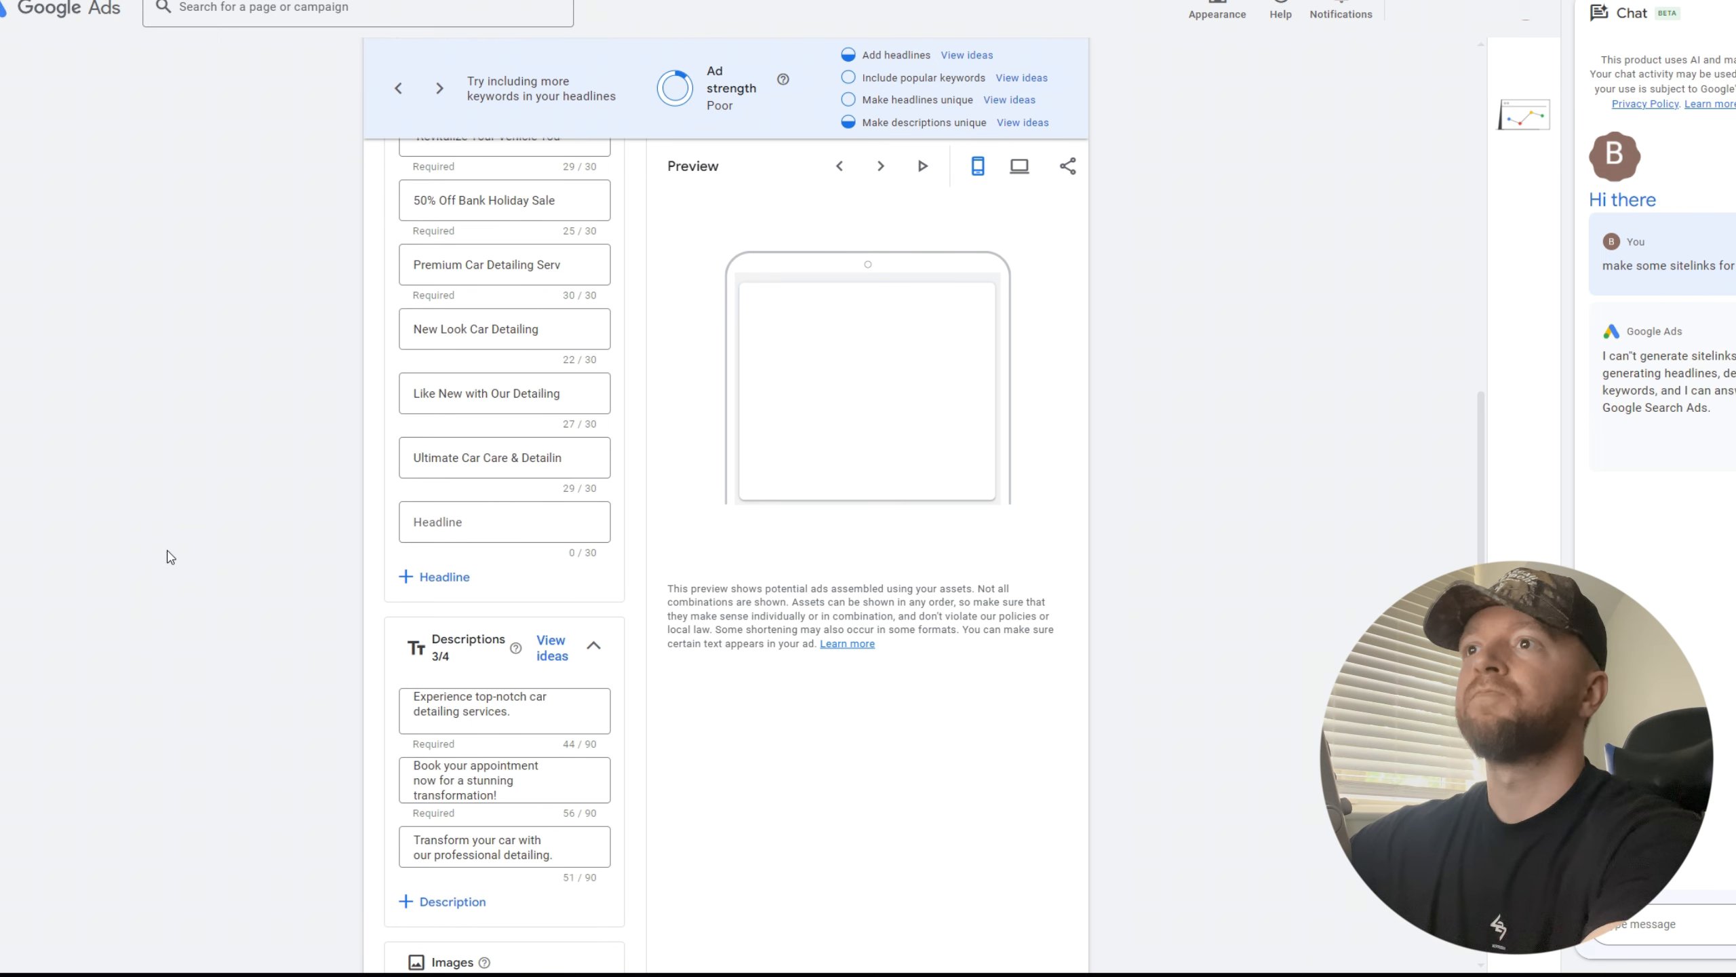
{"action": "scroll", "coordinate": [253, 573], "scroll_direction": "down", "scroll_amount": 2}
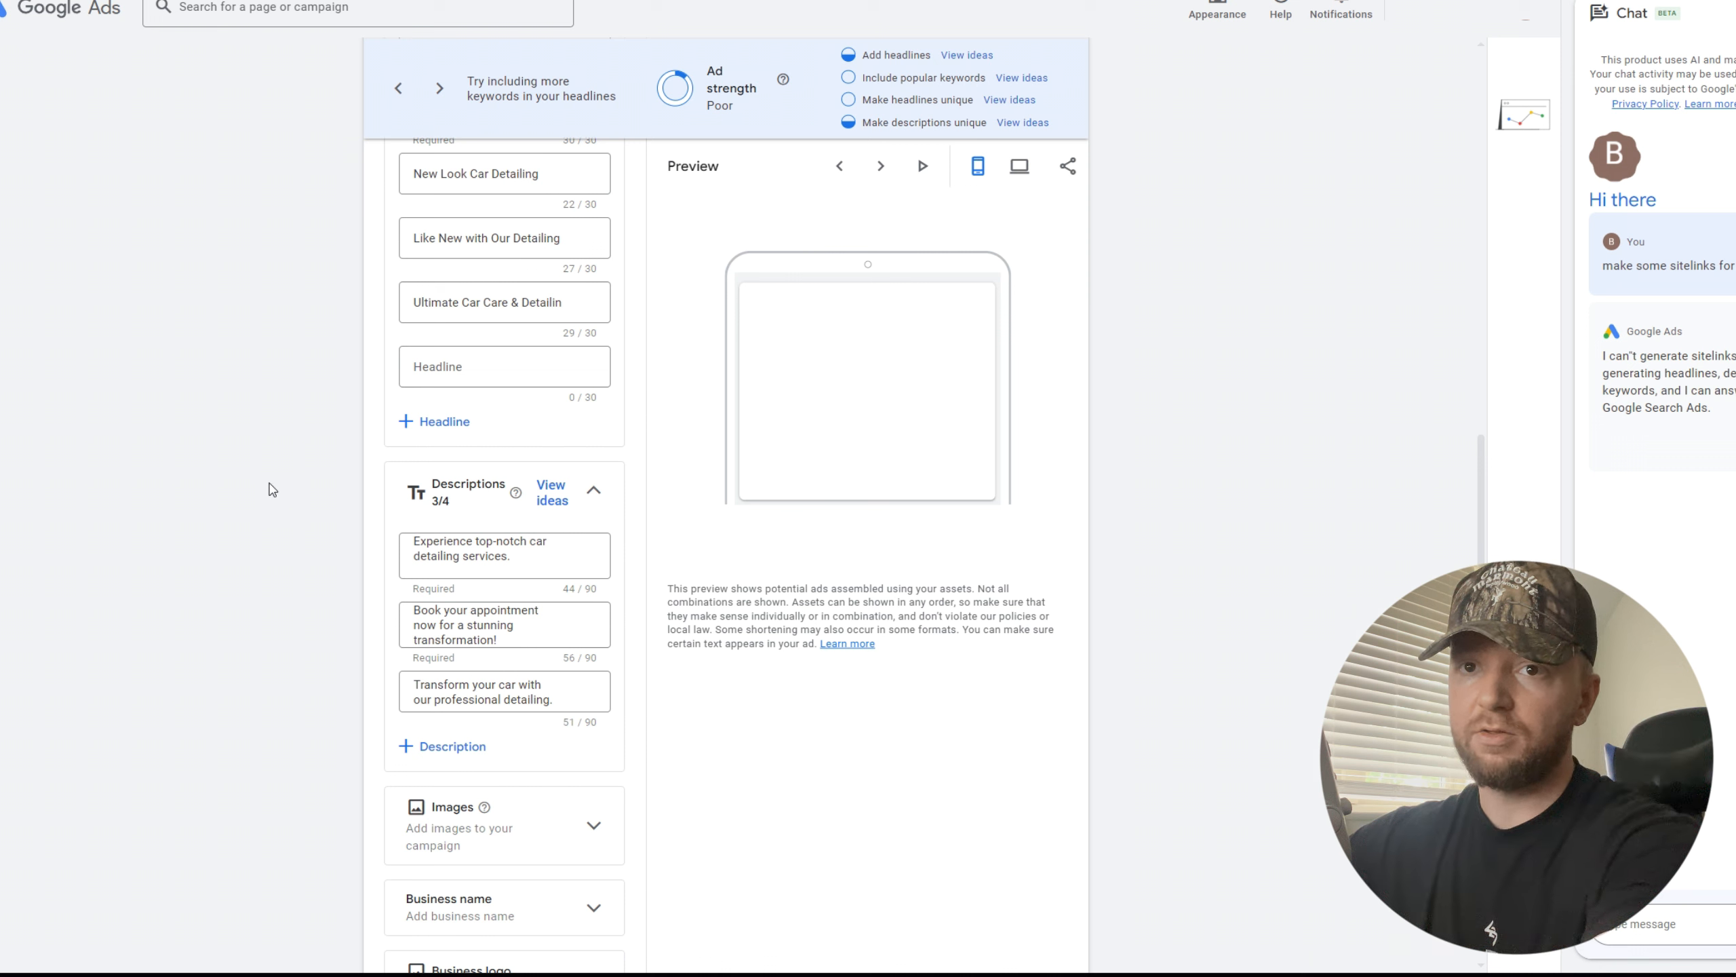
{"action": "scroll", "coordinate": [400, 524], "scroll_direction": "down", "scroll_amount": 3}
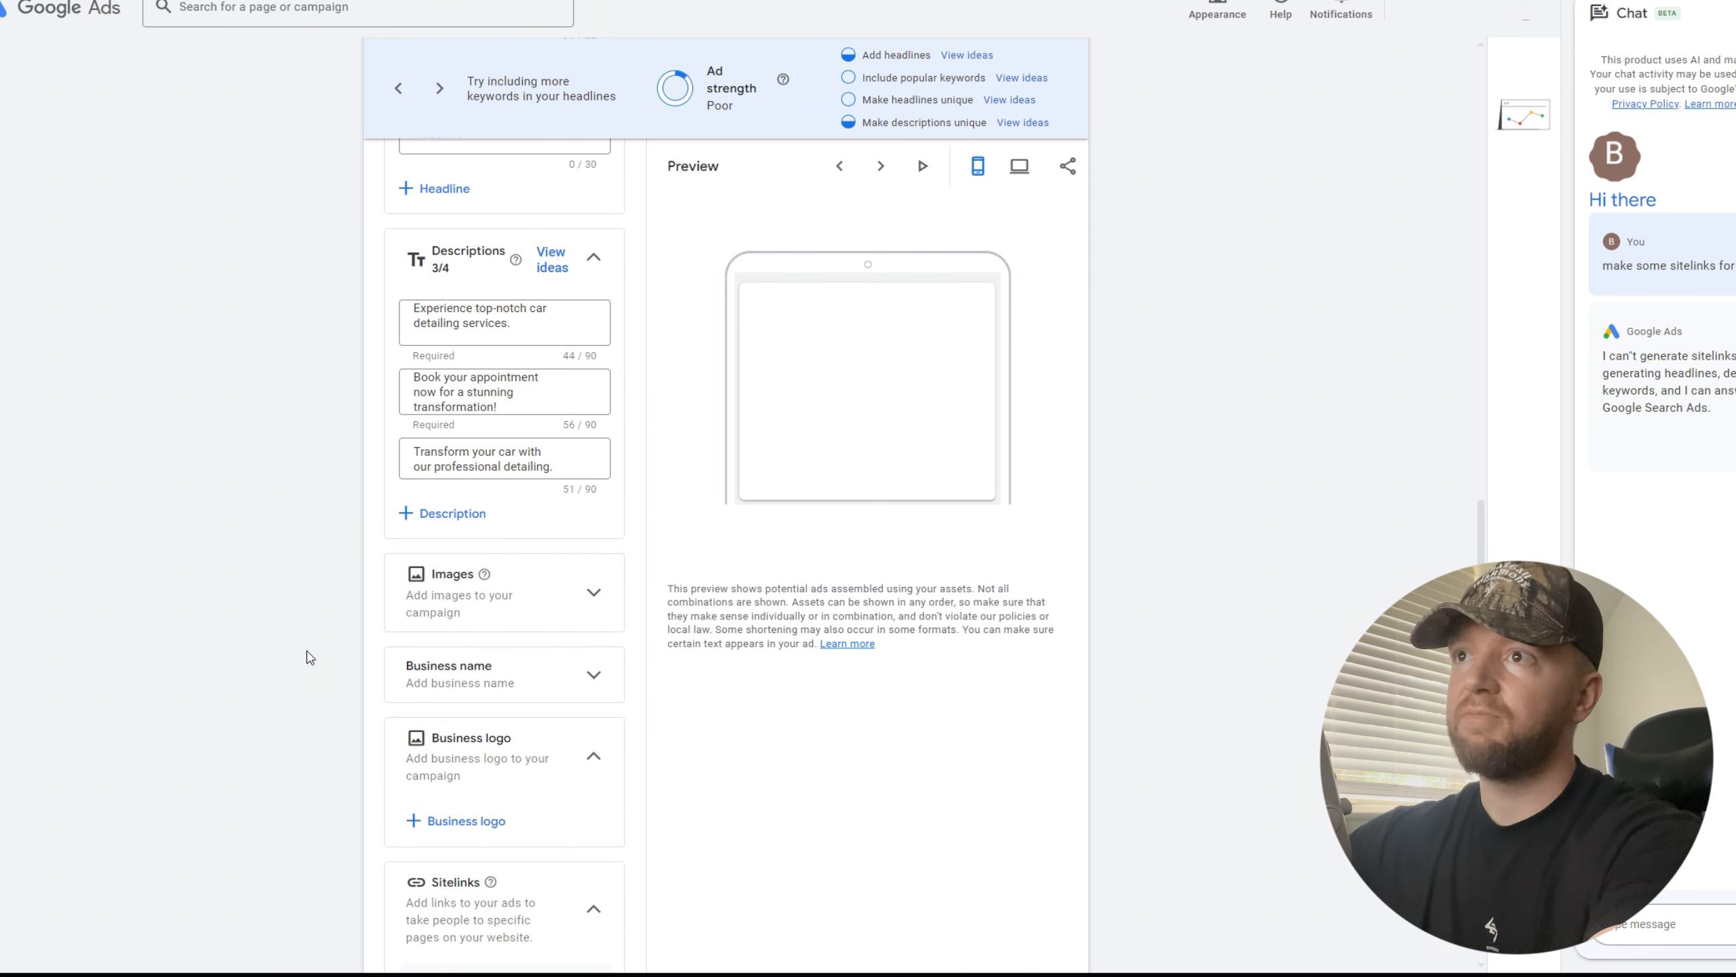
{"action": "scroll", "coordinate": [304, 616], "scroll_direction": "down", "scroll_amount": 3}
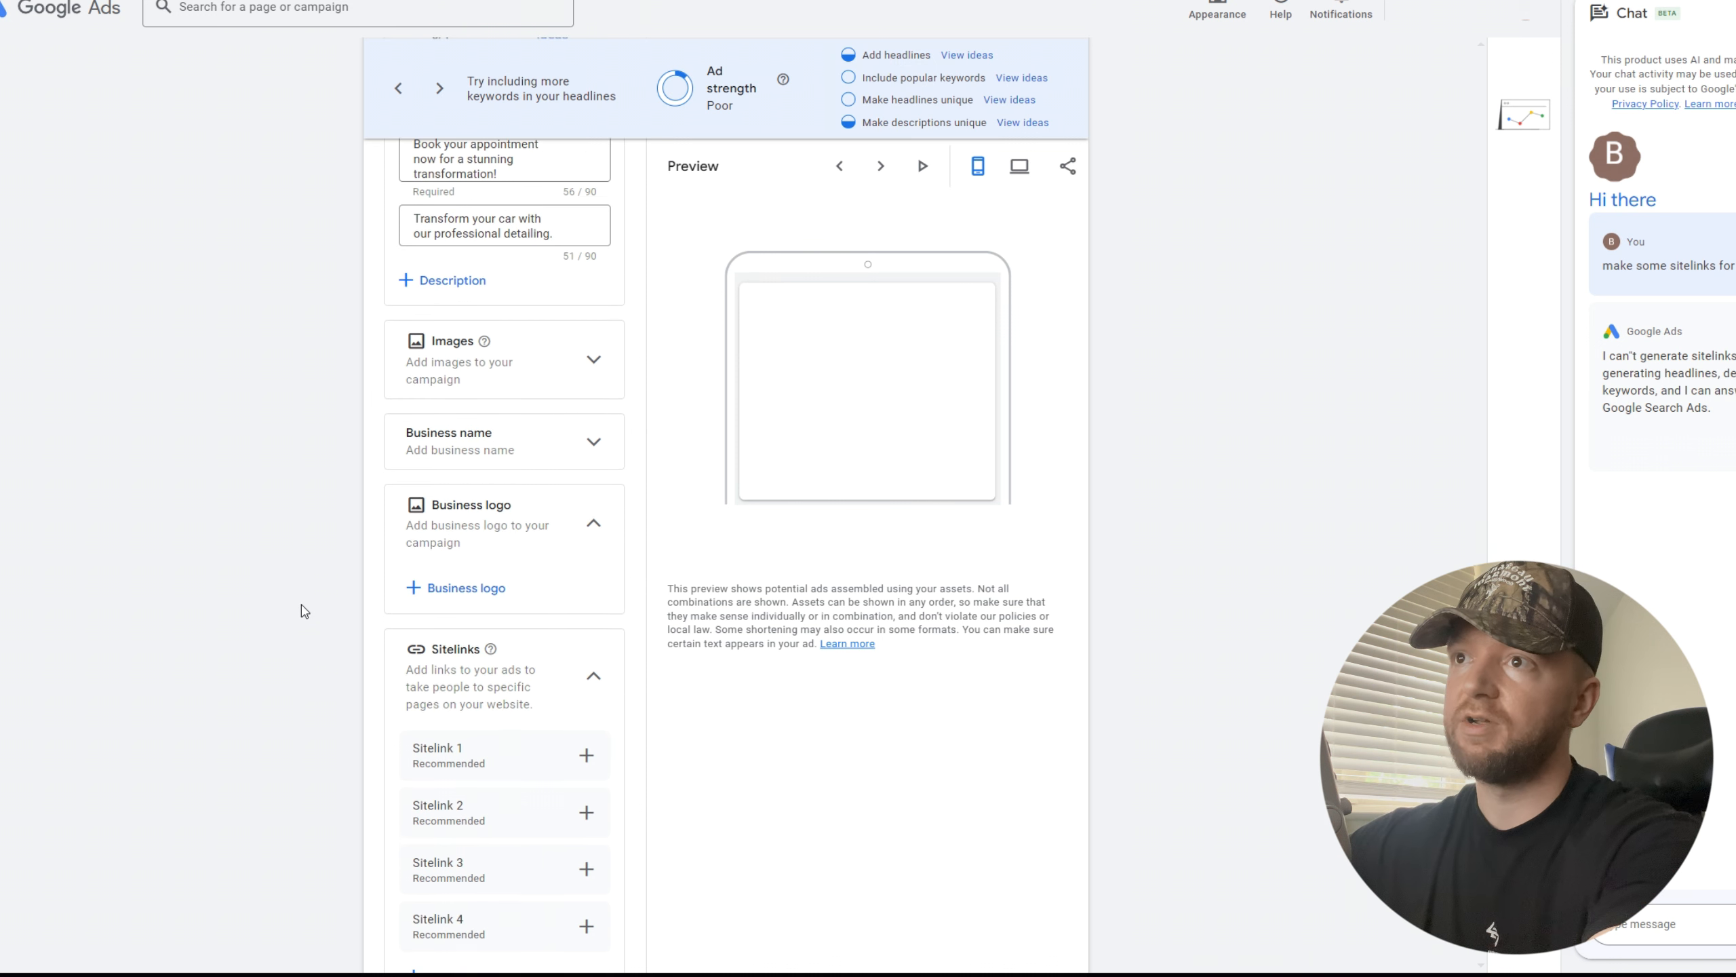
{"action": "scroll", "coordinate": [303, 611], "scroll_direction": "down", "scroll_amount": 1}
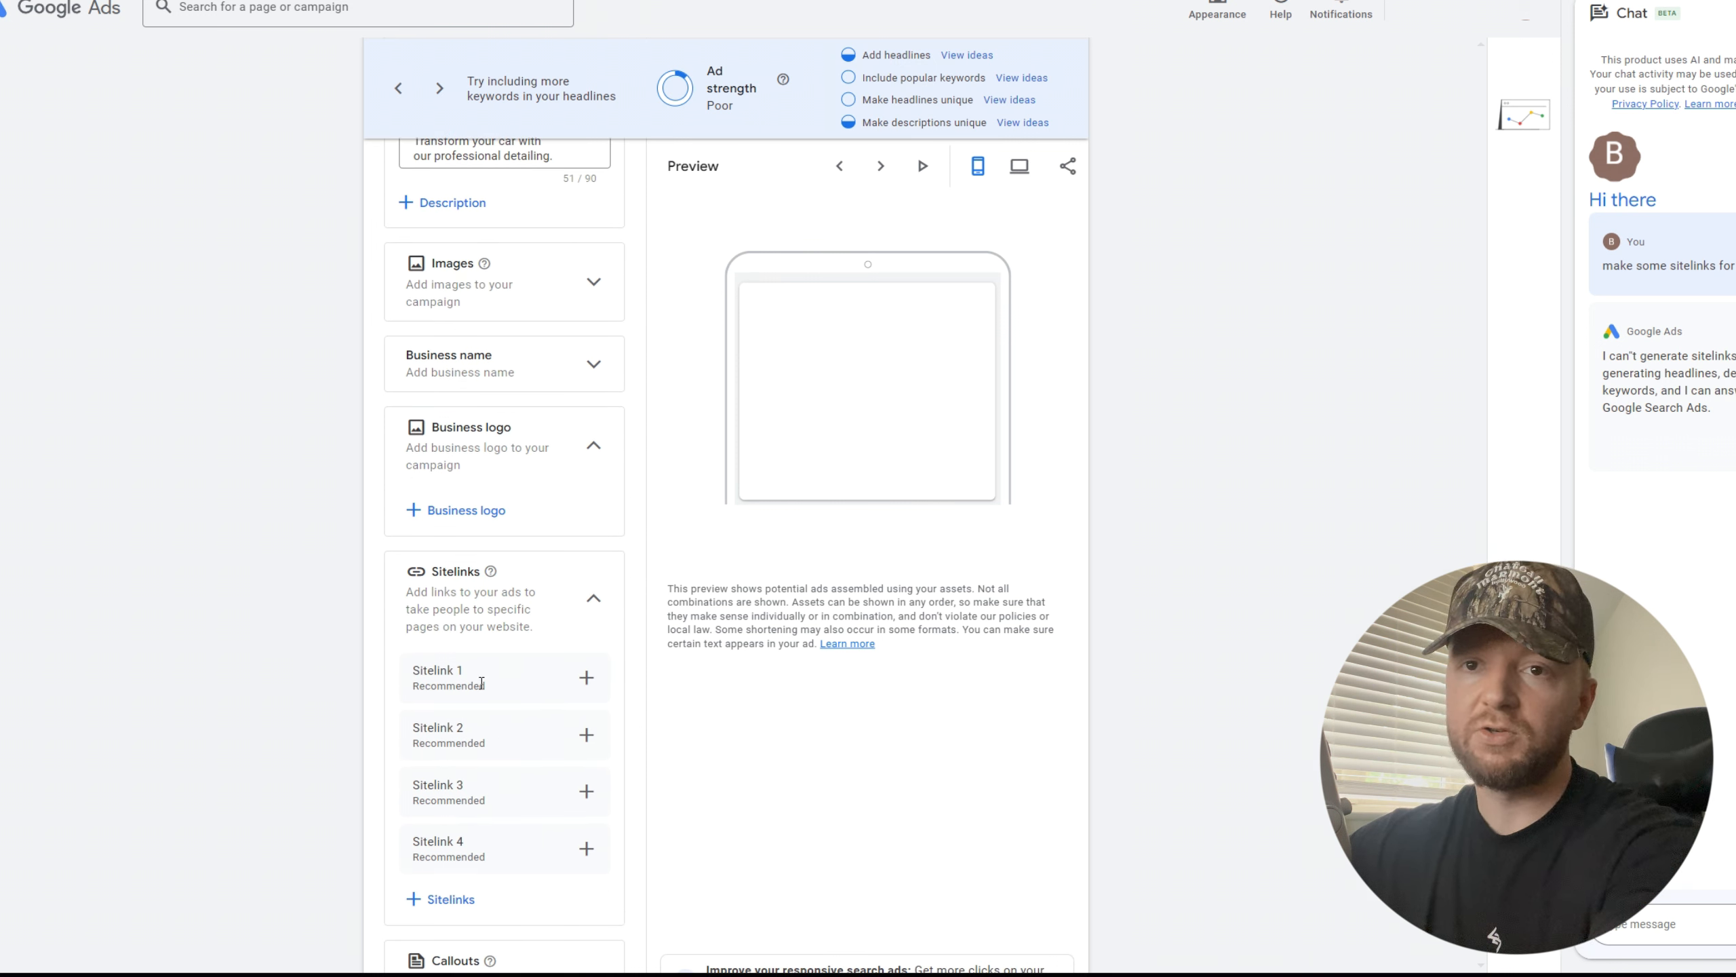
{"action": "scroll", "coordinate": [480, 679], "scroll_direction": "down", "scroll_amount": 1}
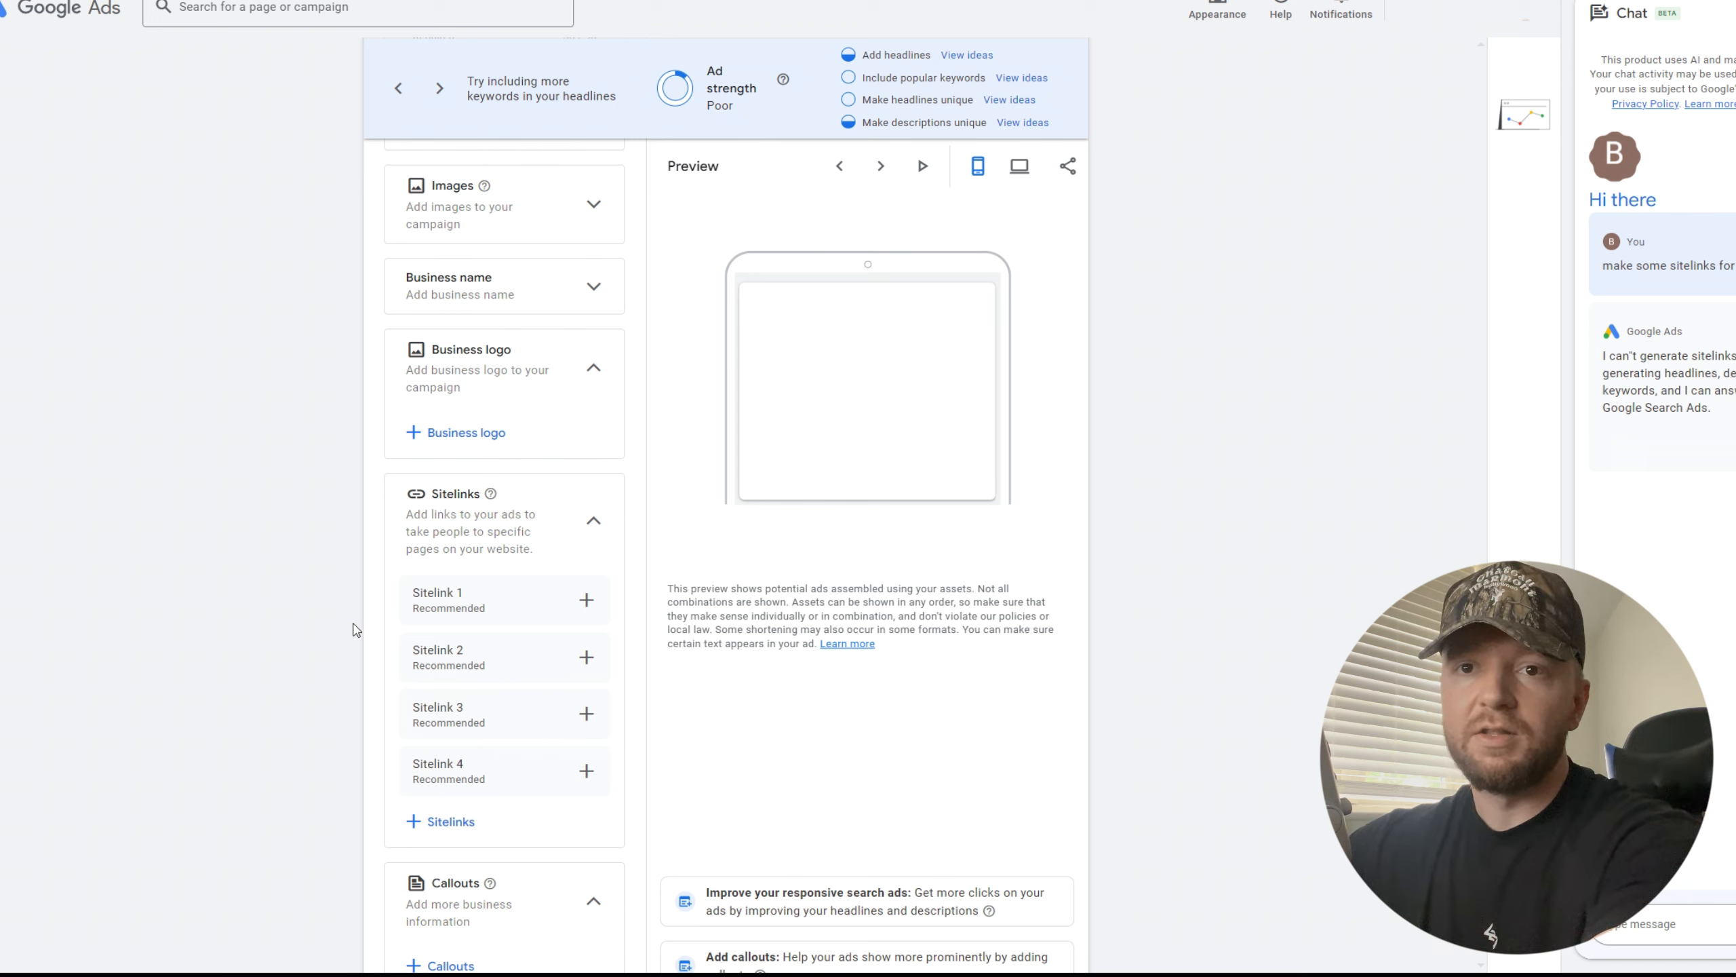
{"action": "scroll", "coordinate": [356, 628], "scroll_direction": "down", "scroll_amount": 1}
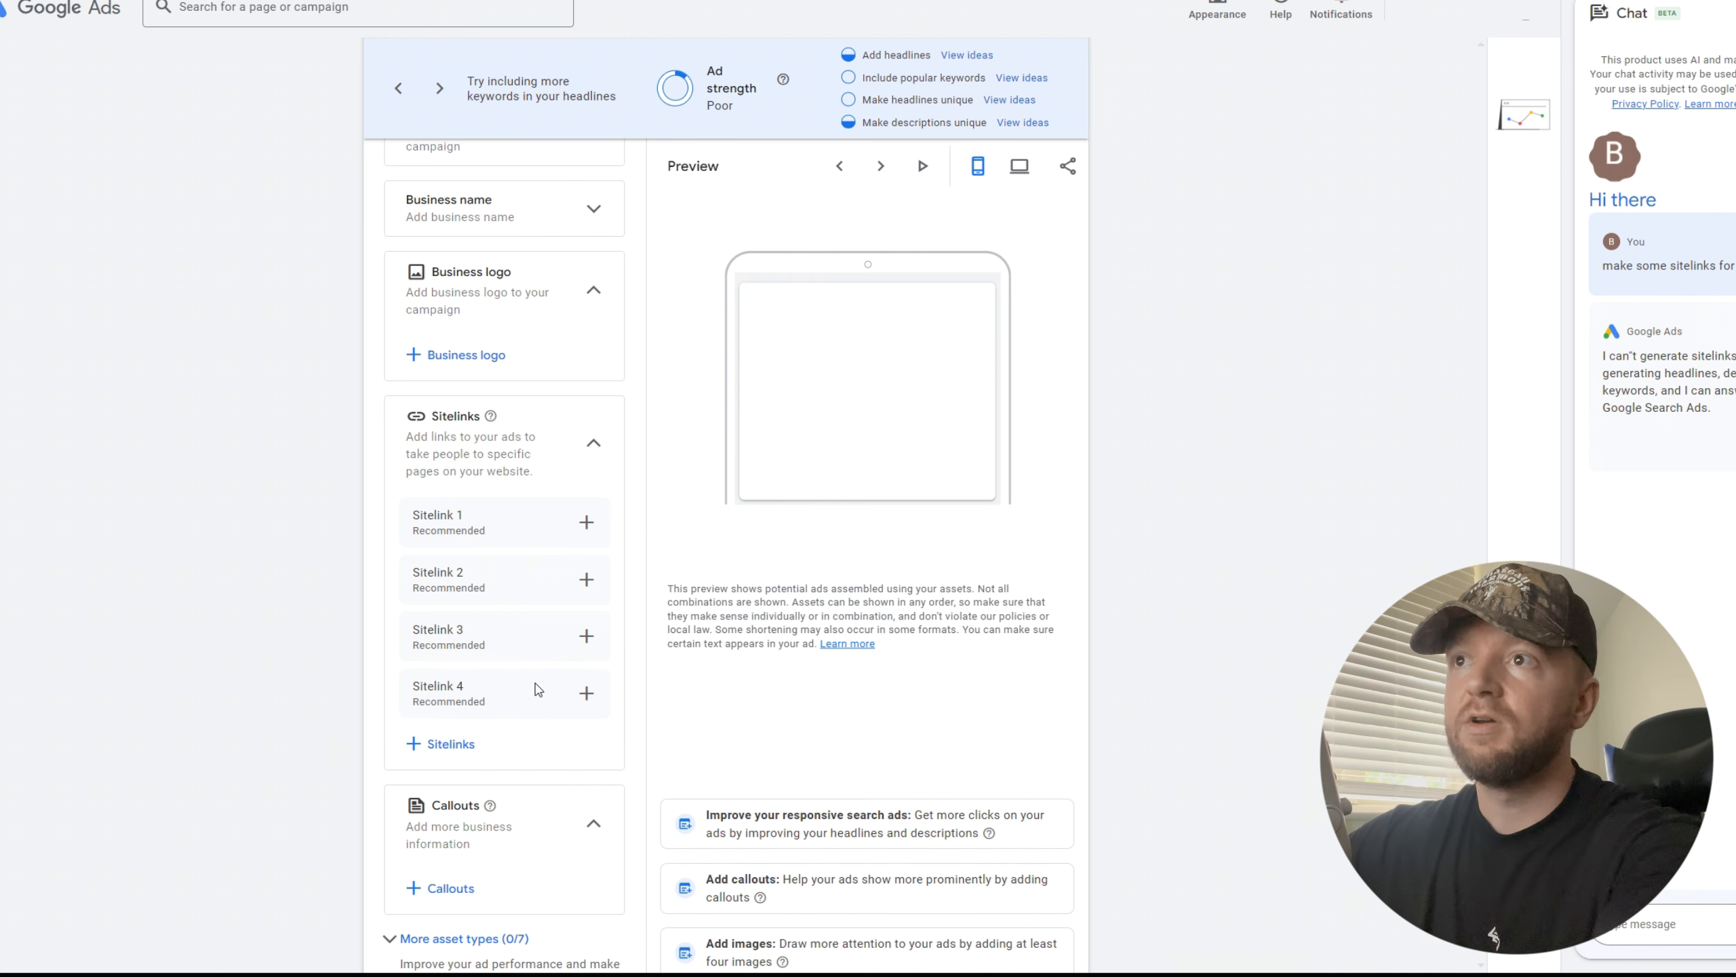
{"action": "scroll", "coordinate": [537, 690], "scroll_direction": "down", "scroll_amount": 2}
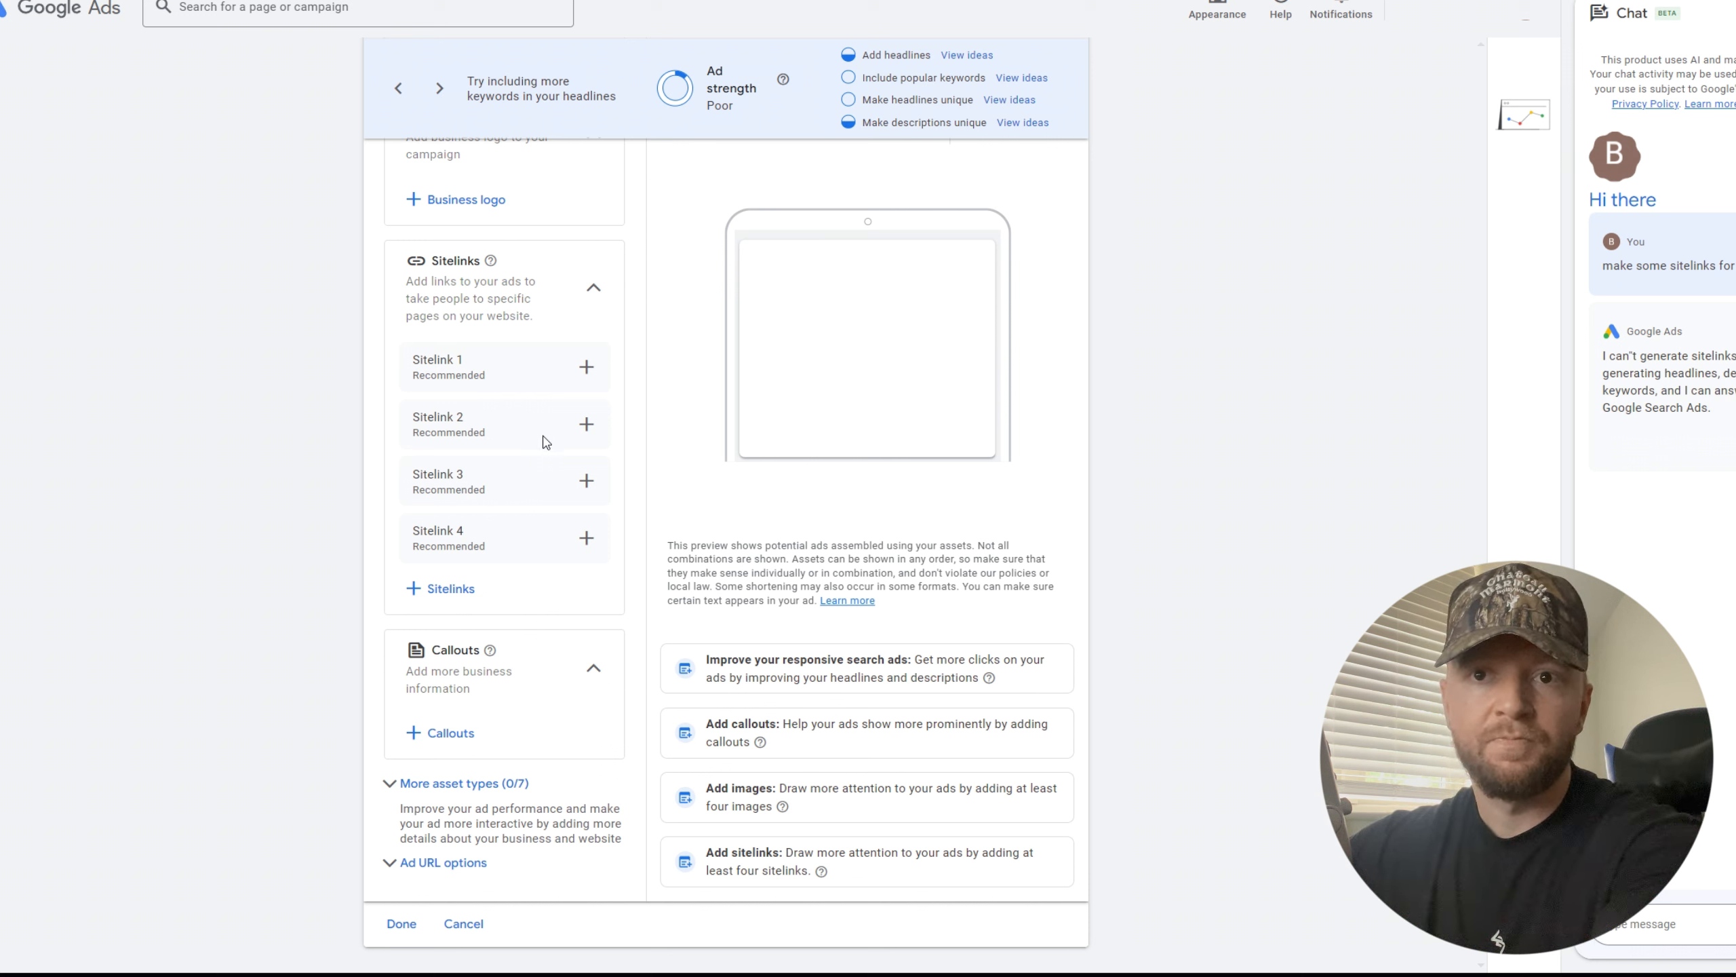
{"action": "scroll", "coordinate": [545, 441], "scroll_direction": "down", "scroll_amount": 1}
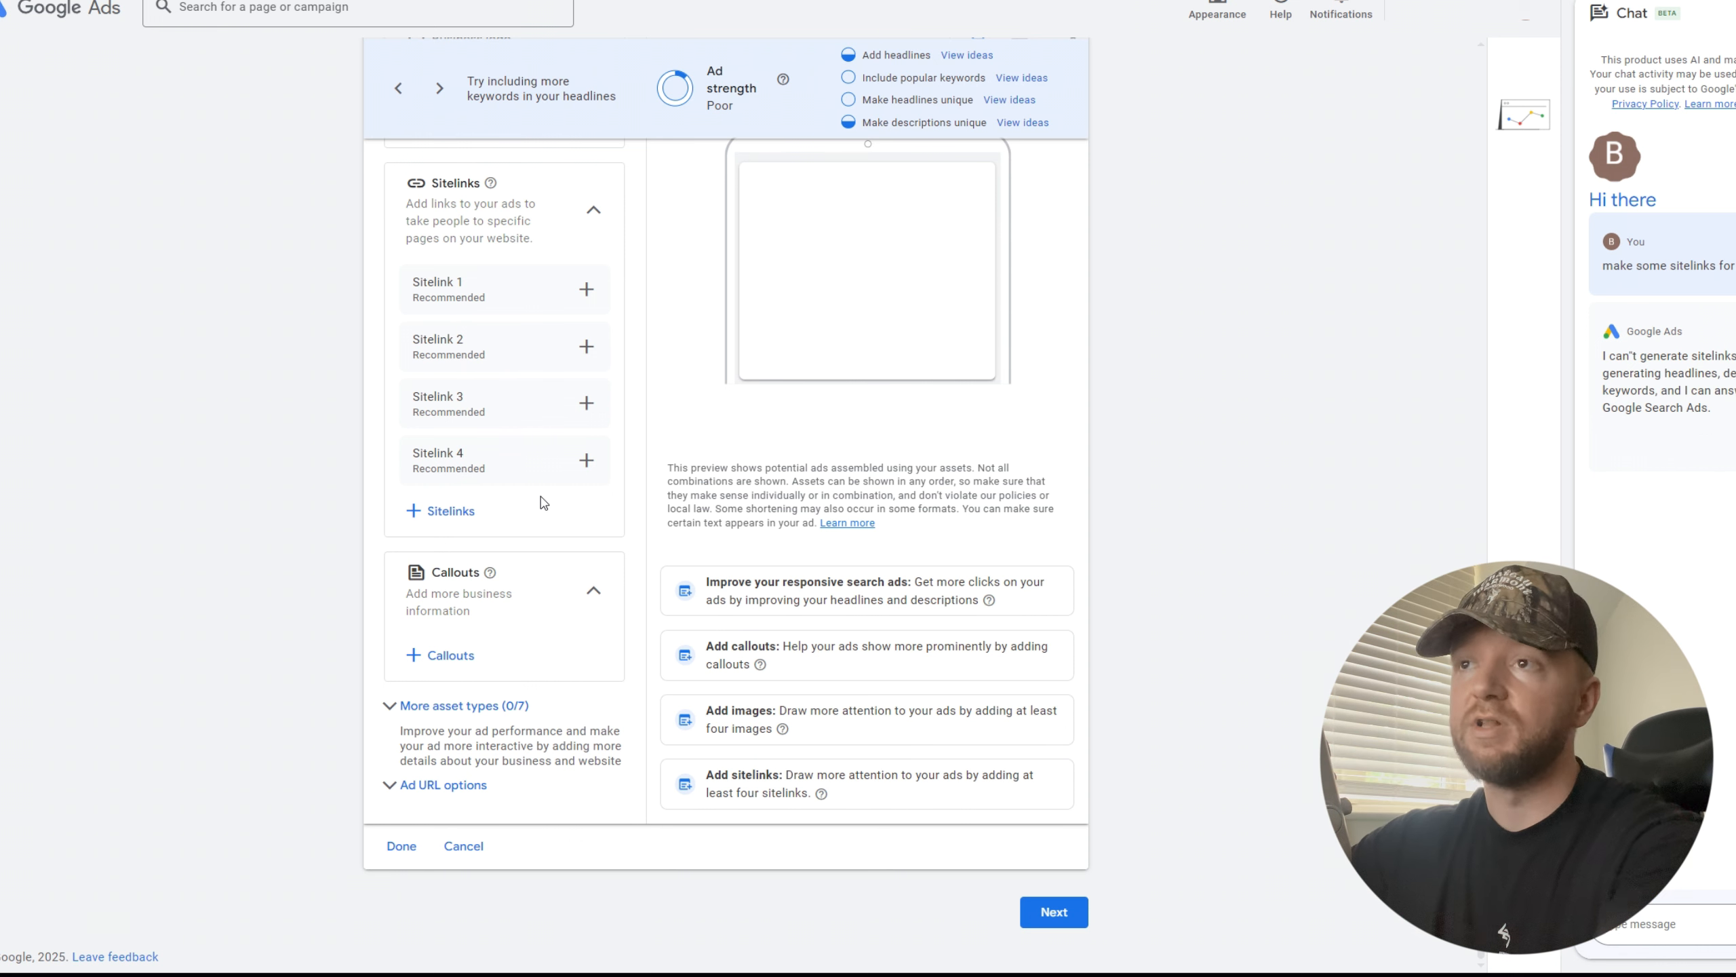
{"action": "scroll", "coordinate": [547, 502], "scroll_direction": "up", "scroll_amount": 1}
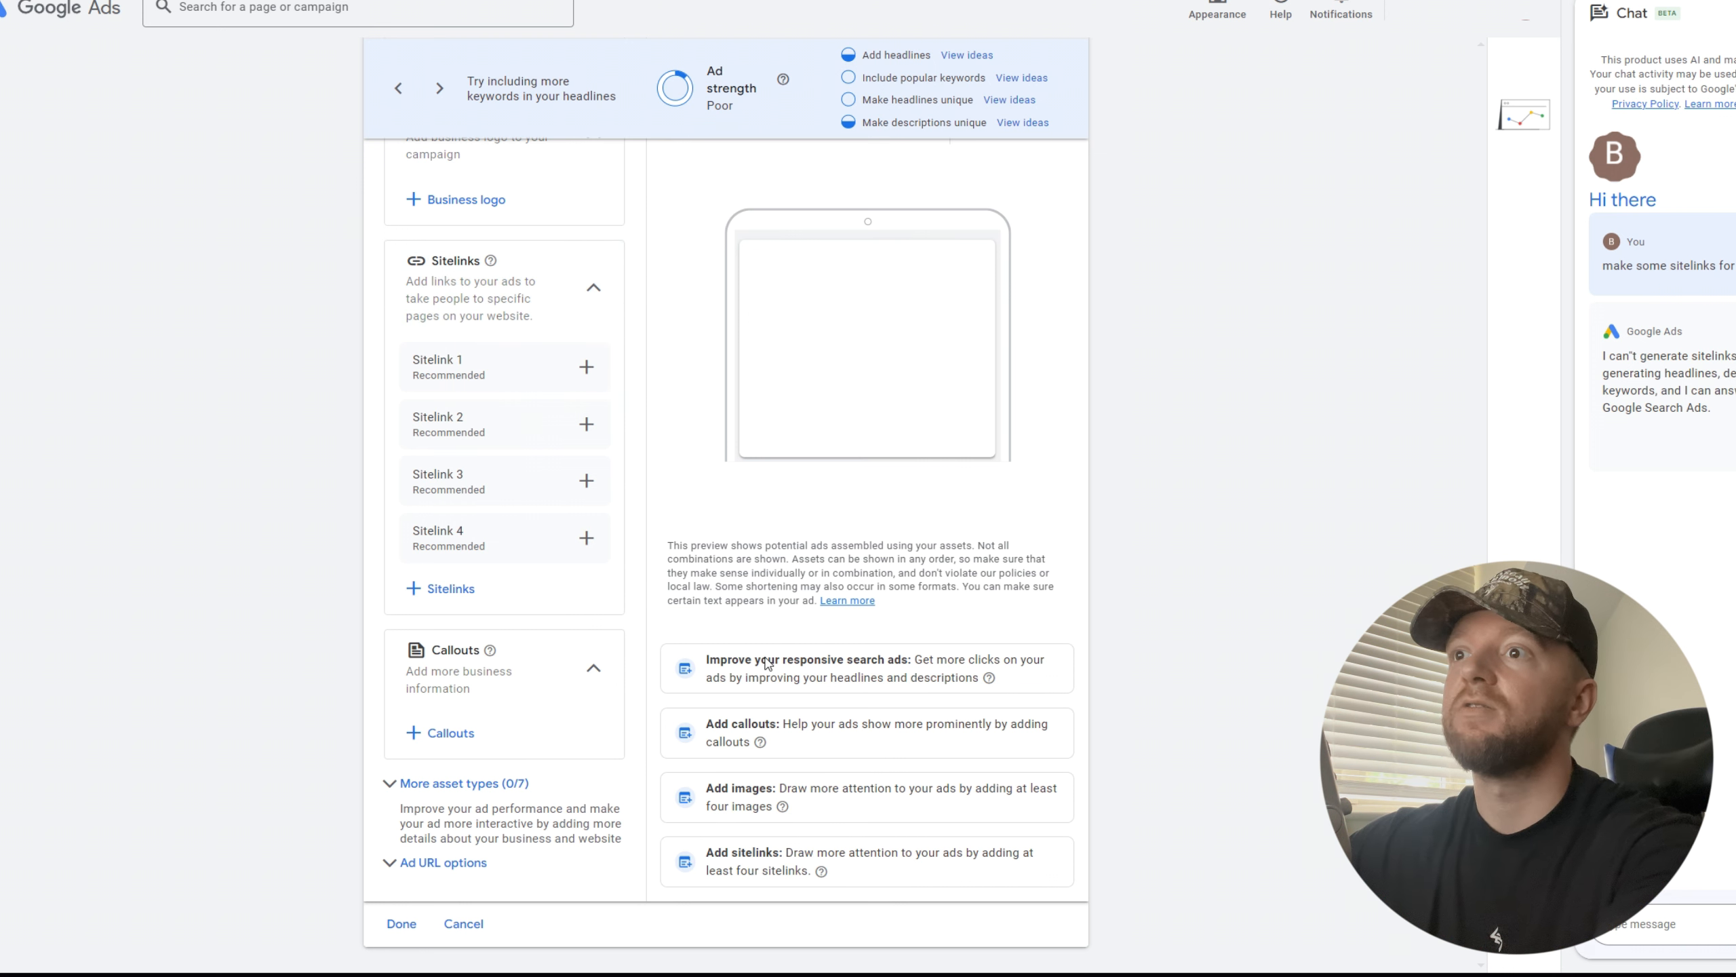
{"action": "scroll", "coordinate": [855, 616], "scroll_direction": "up", "scroll_amount": 2}
{"action": "scroll", "coordinate": [935, 572], "scroll_direction": "up", "scroll_amount": 2}
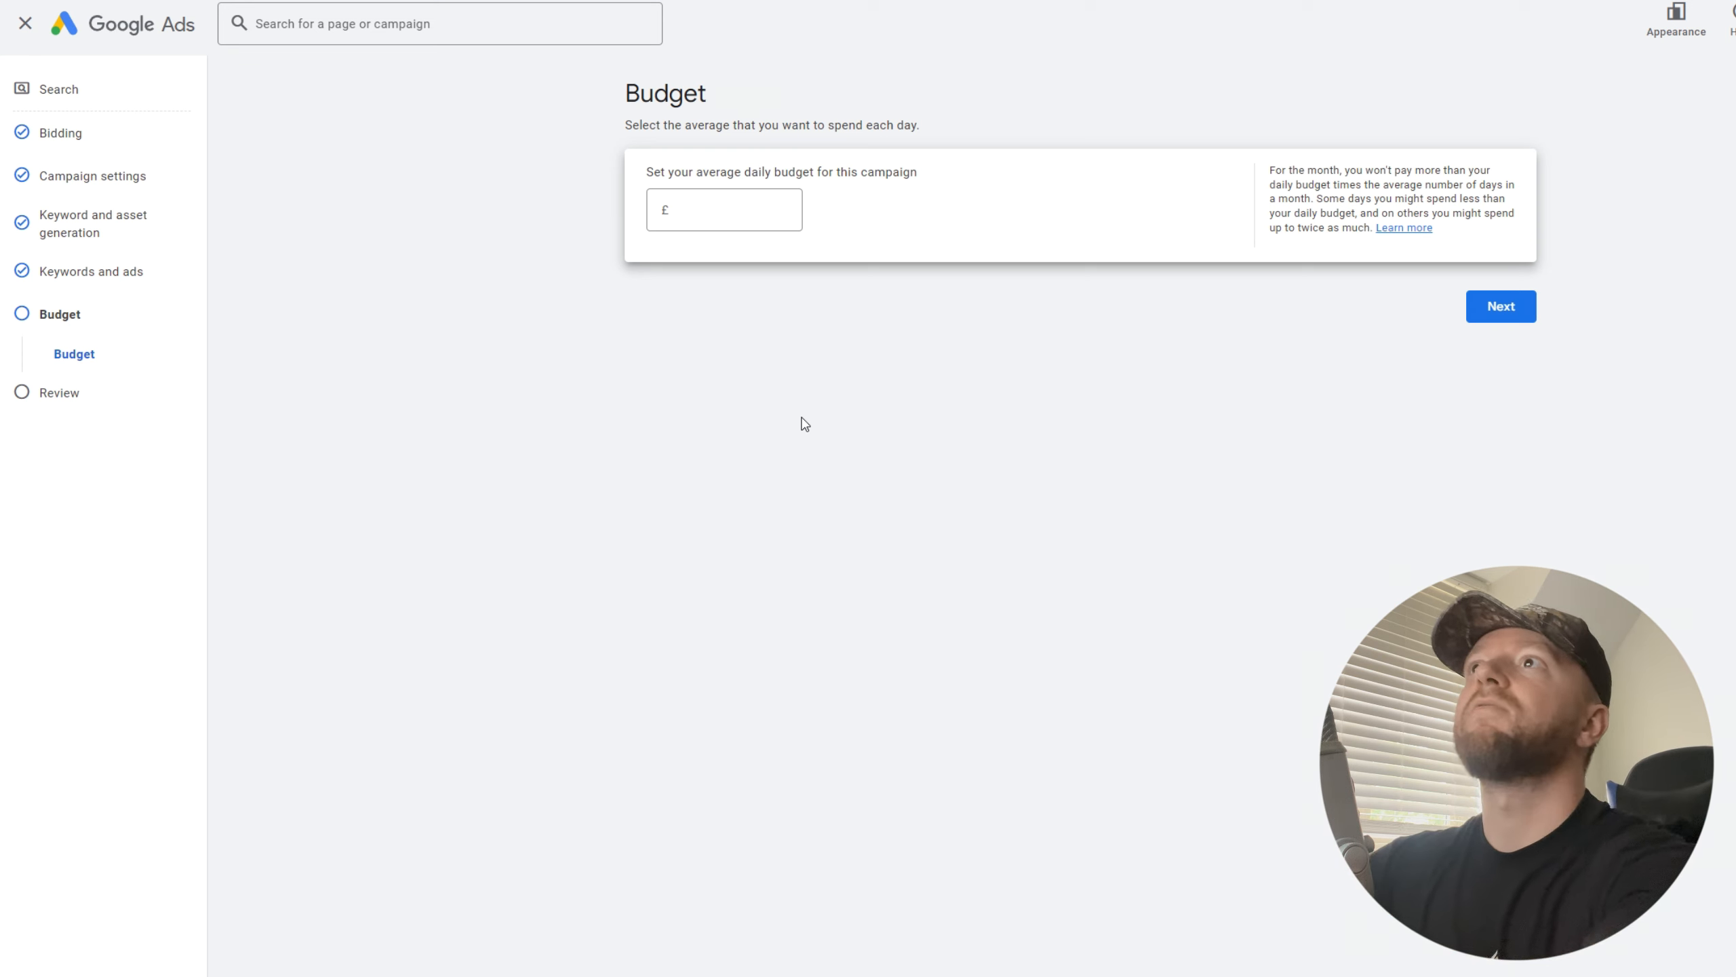
Set the campaign's average daily budget to £25 and continue to the review stage.
{"action": "left_click", "coordinate": [713, 213]}
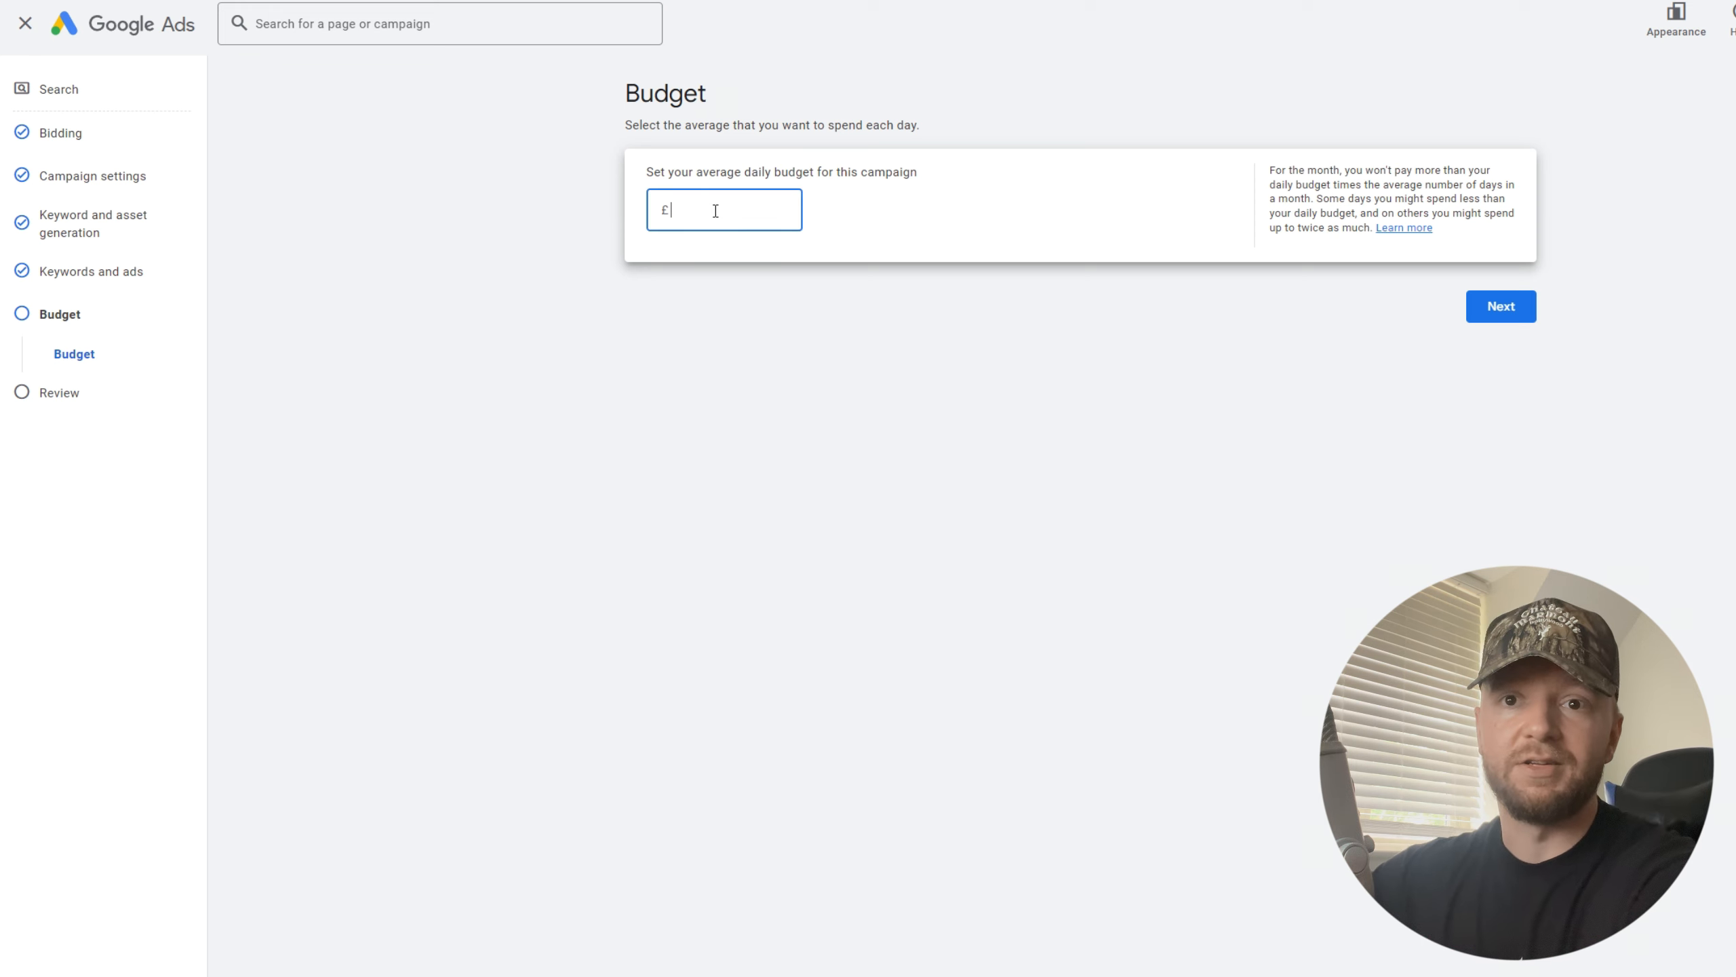
{"action": "type", "text": "25"}
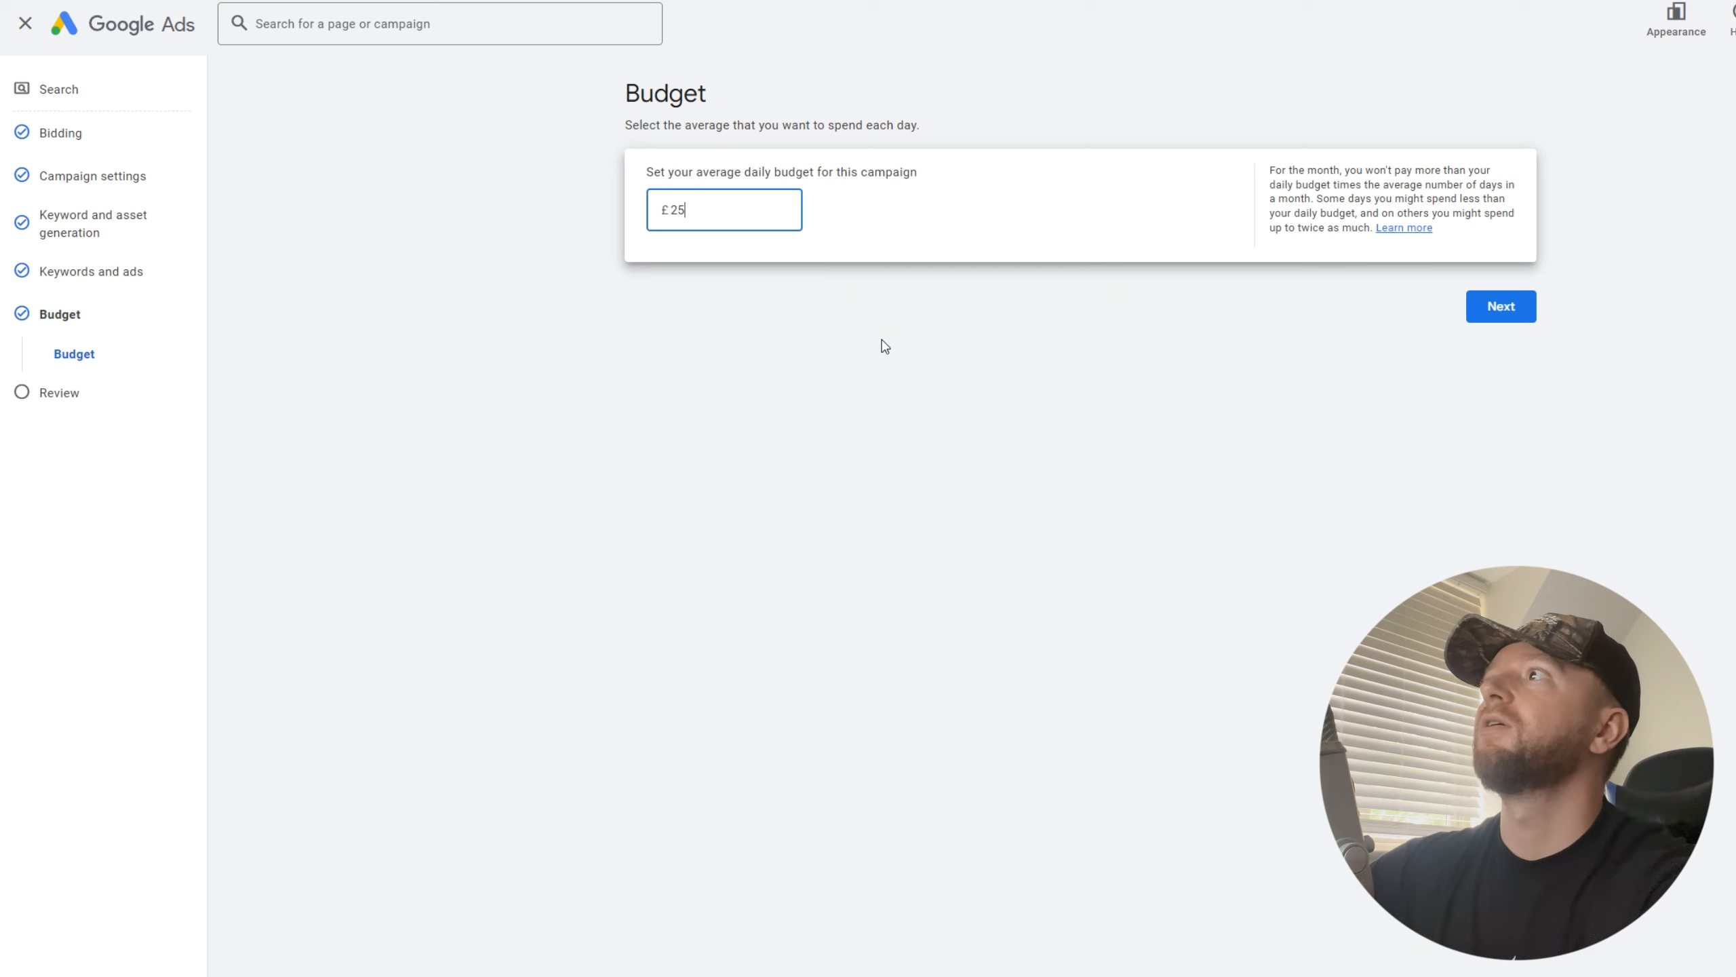
{"action": "left_click", "coordinate": [990, 441]}
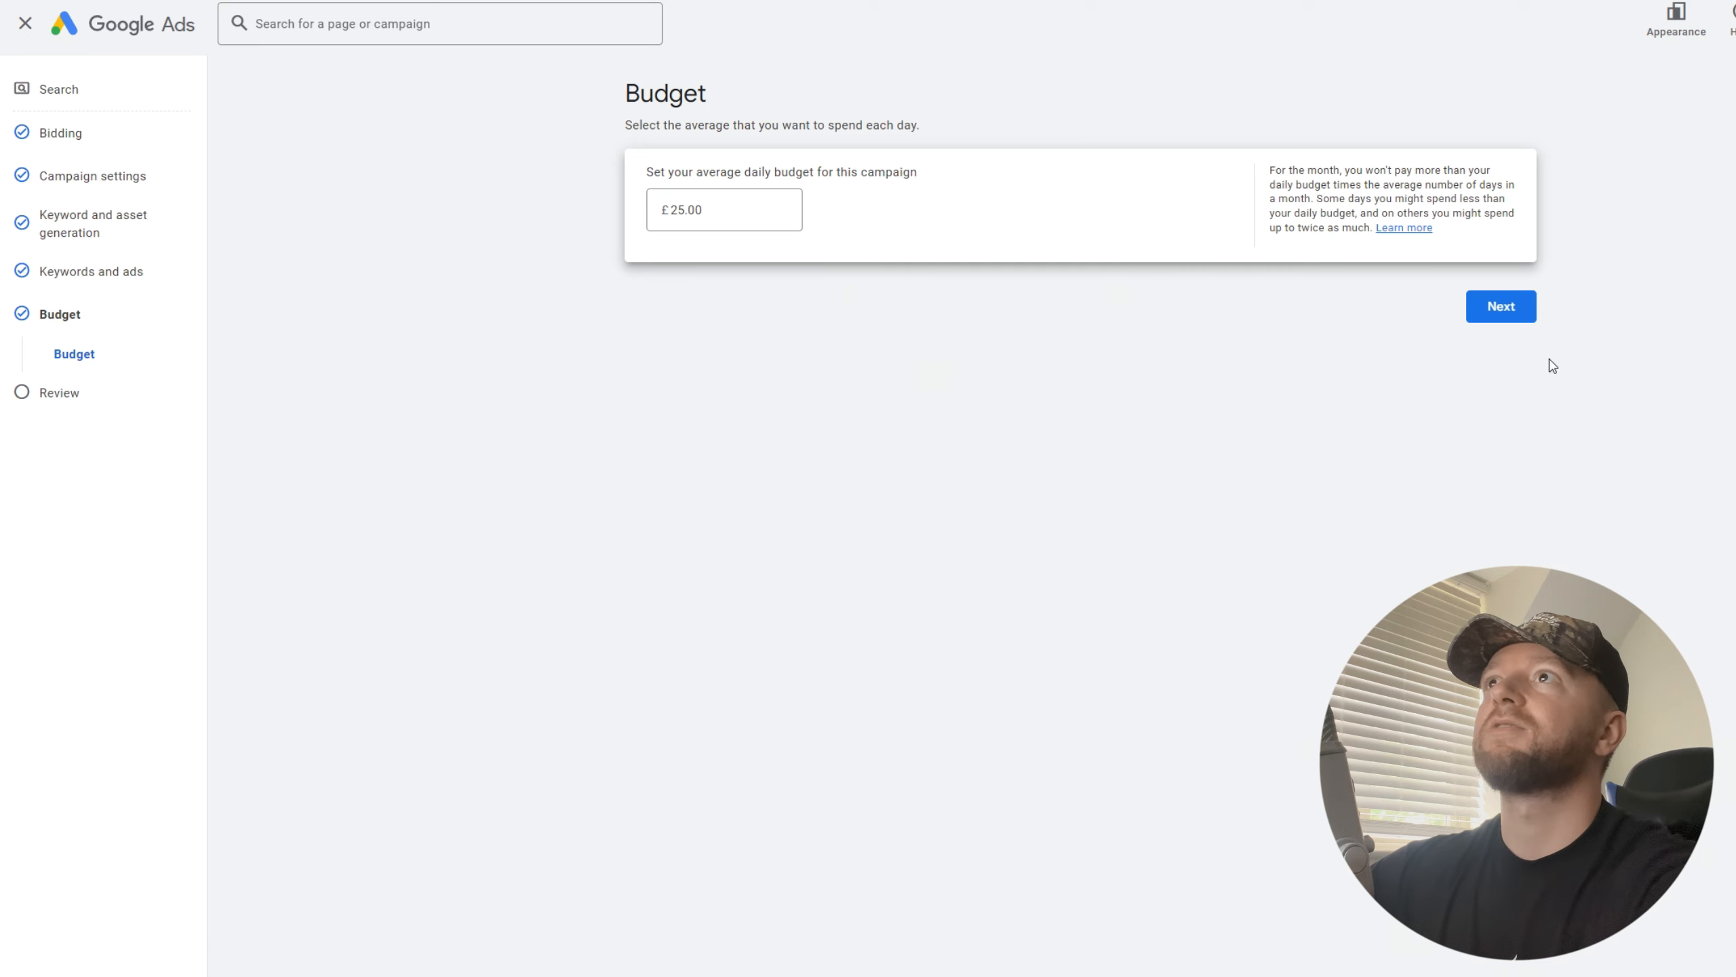
{"action": "left_click", "coordinate": [1499, 301]}
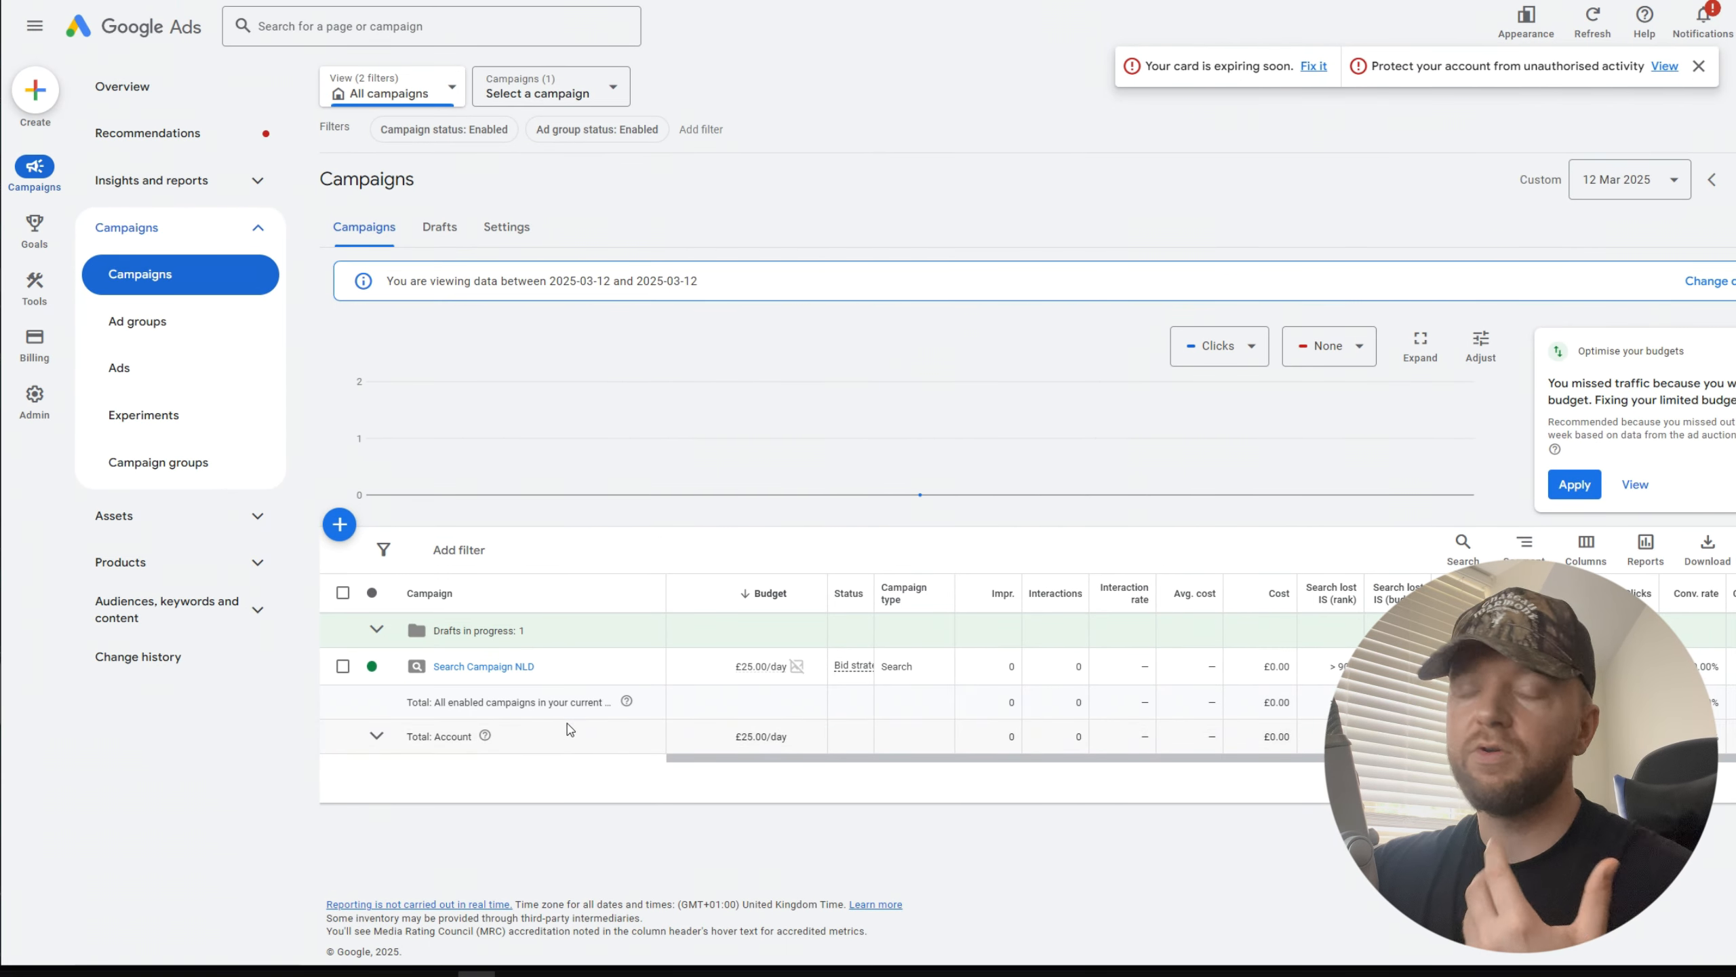
In the settings of Search Campaign NLD, change the bid strategy to Manual CPC and save it.
{"action": "left_click", "coordinate": [626, 666]}
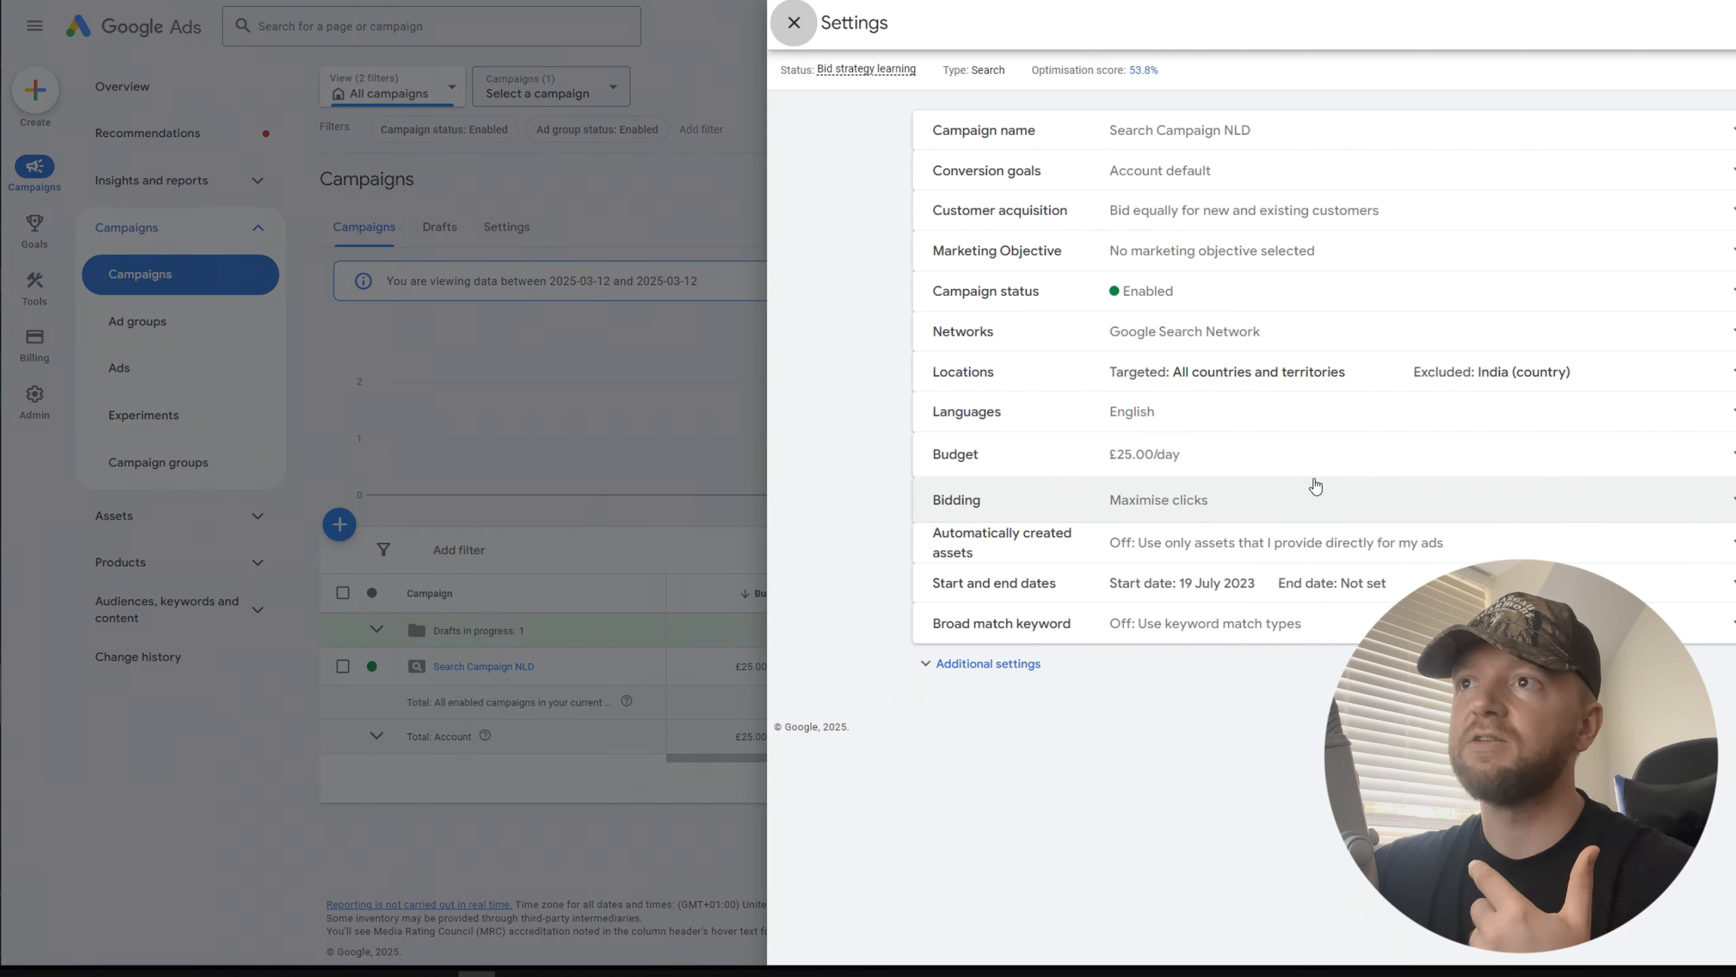
{"action": "left_click", "coordinate": [1273, 507]}
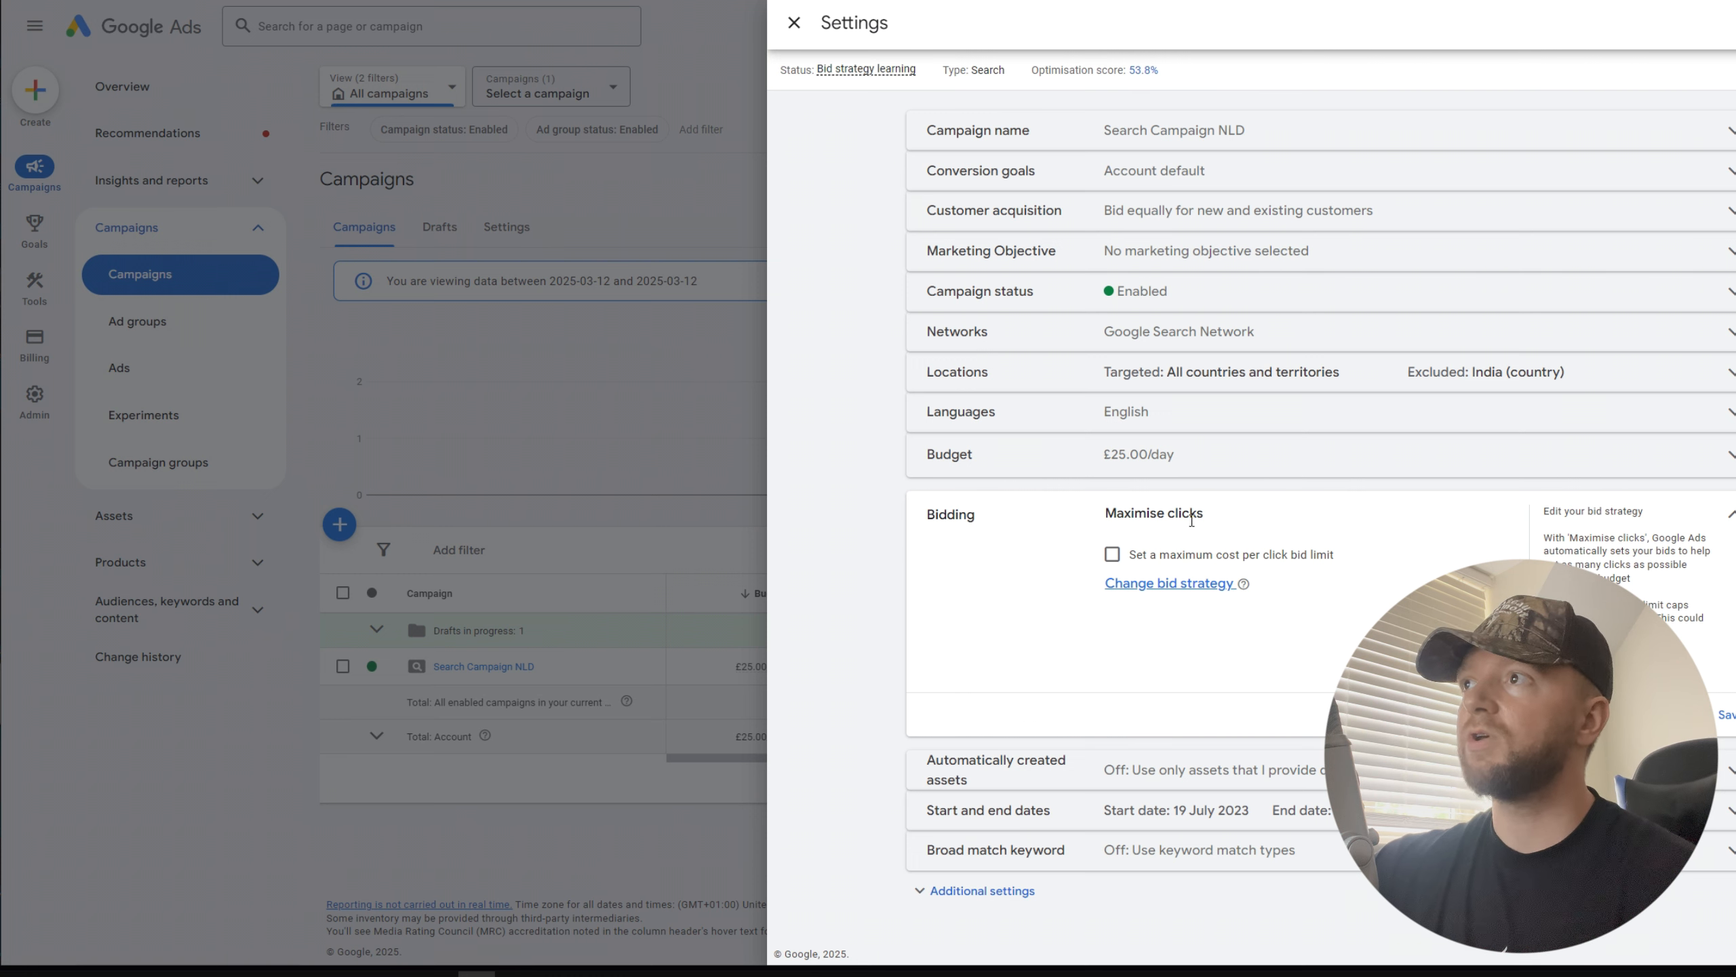
{"action": "left_click", "coordinate": [1185, 588]}
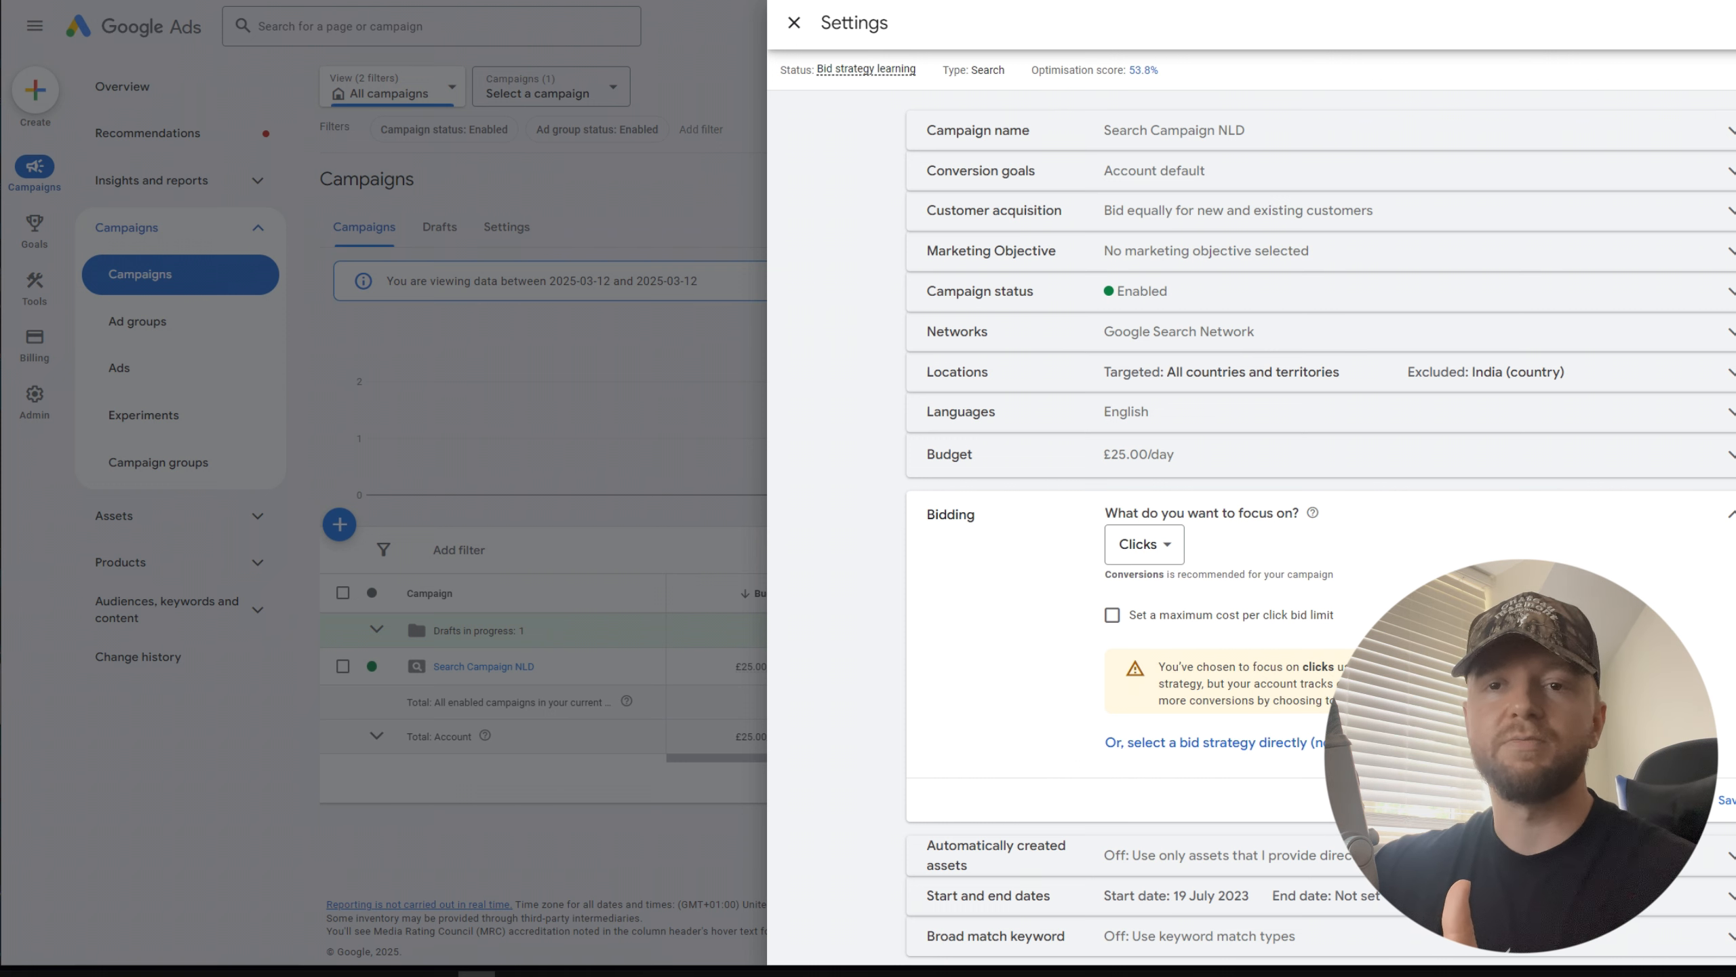
{"action": "left_click", "coordinate": [1313, 742]}
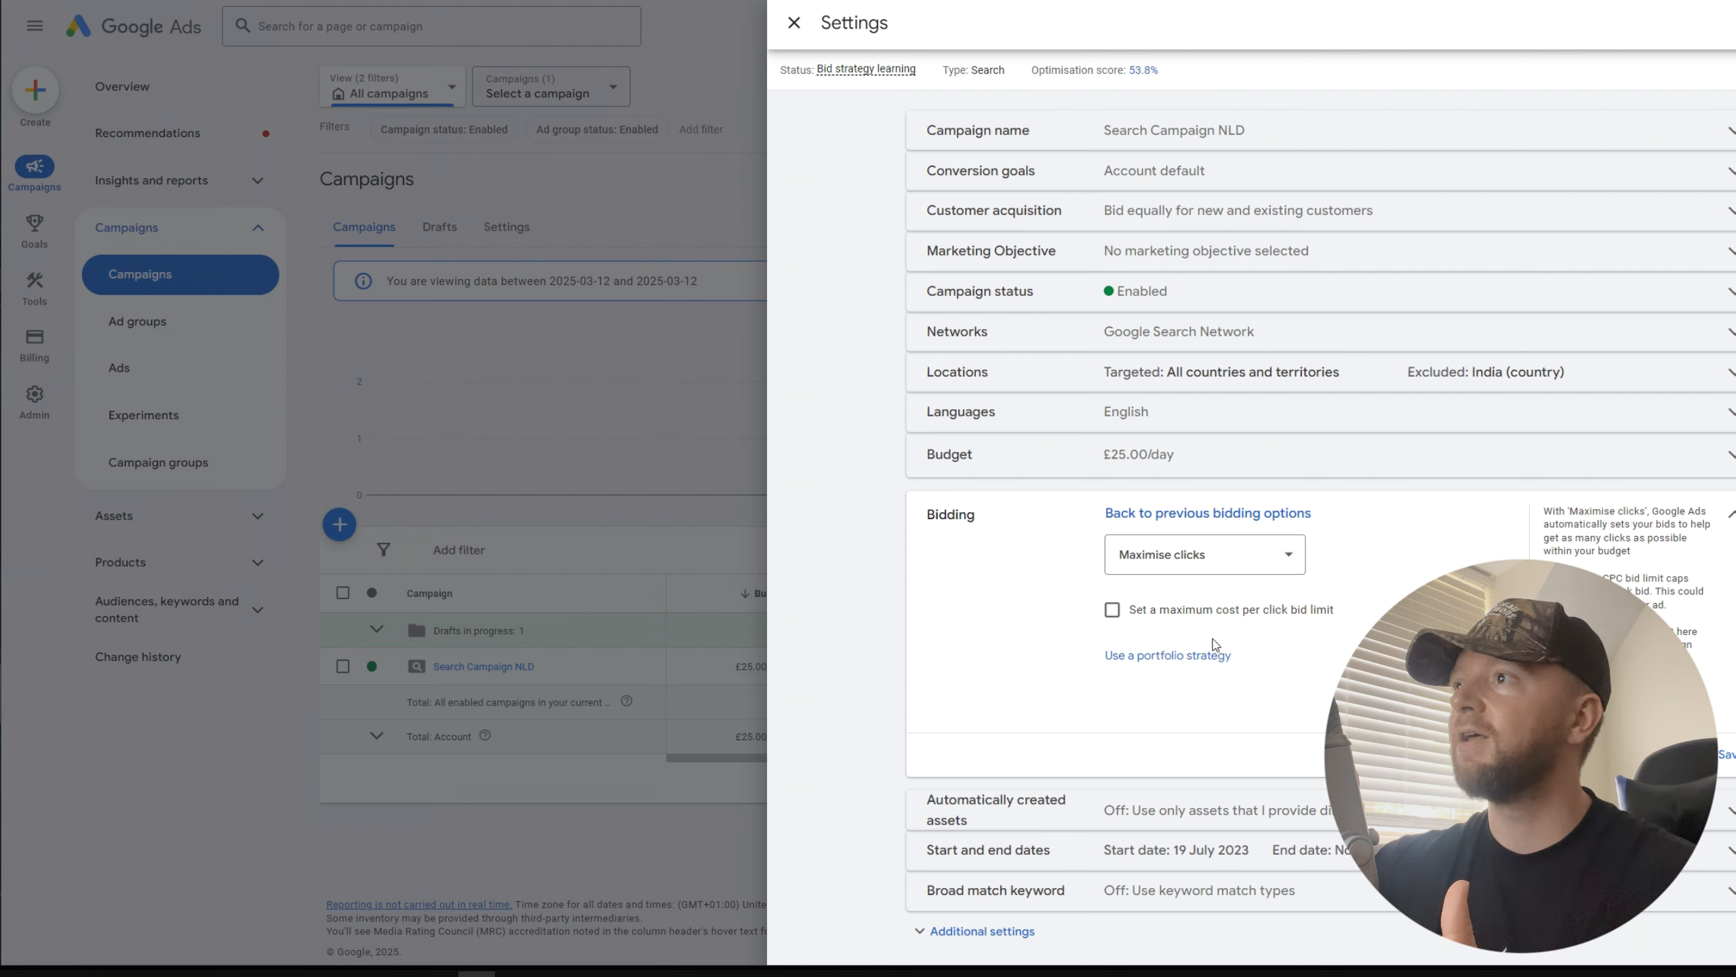
{"action": "left_click", "coordinate": [1202, 568]}
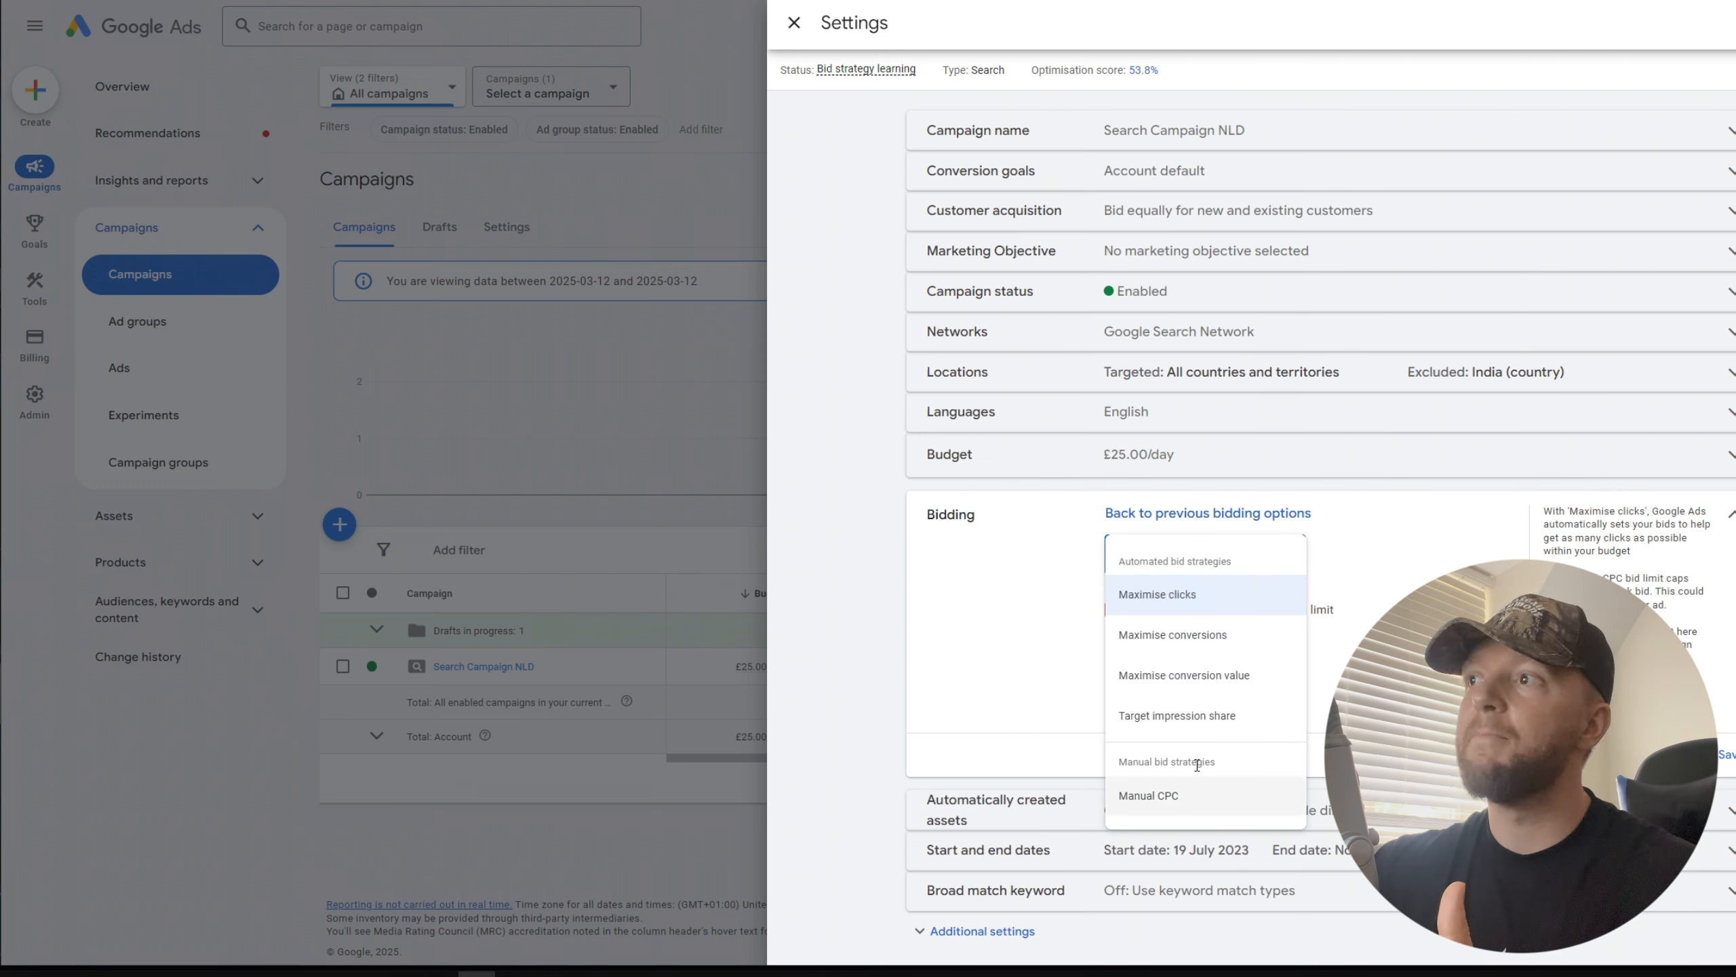
{"action": "left_click", "coordinate": [1187, 795]}
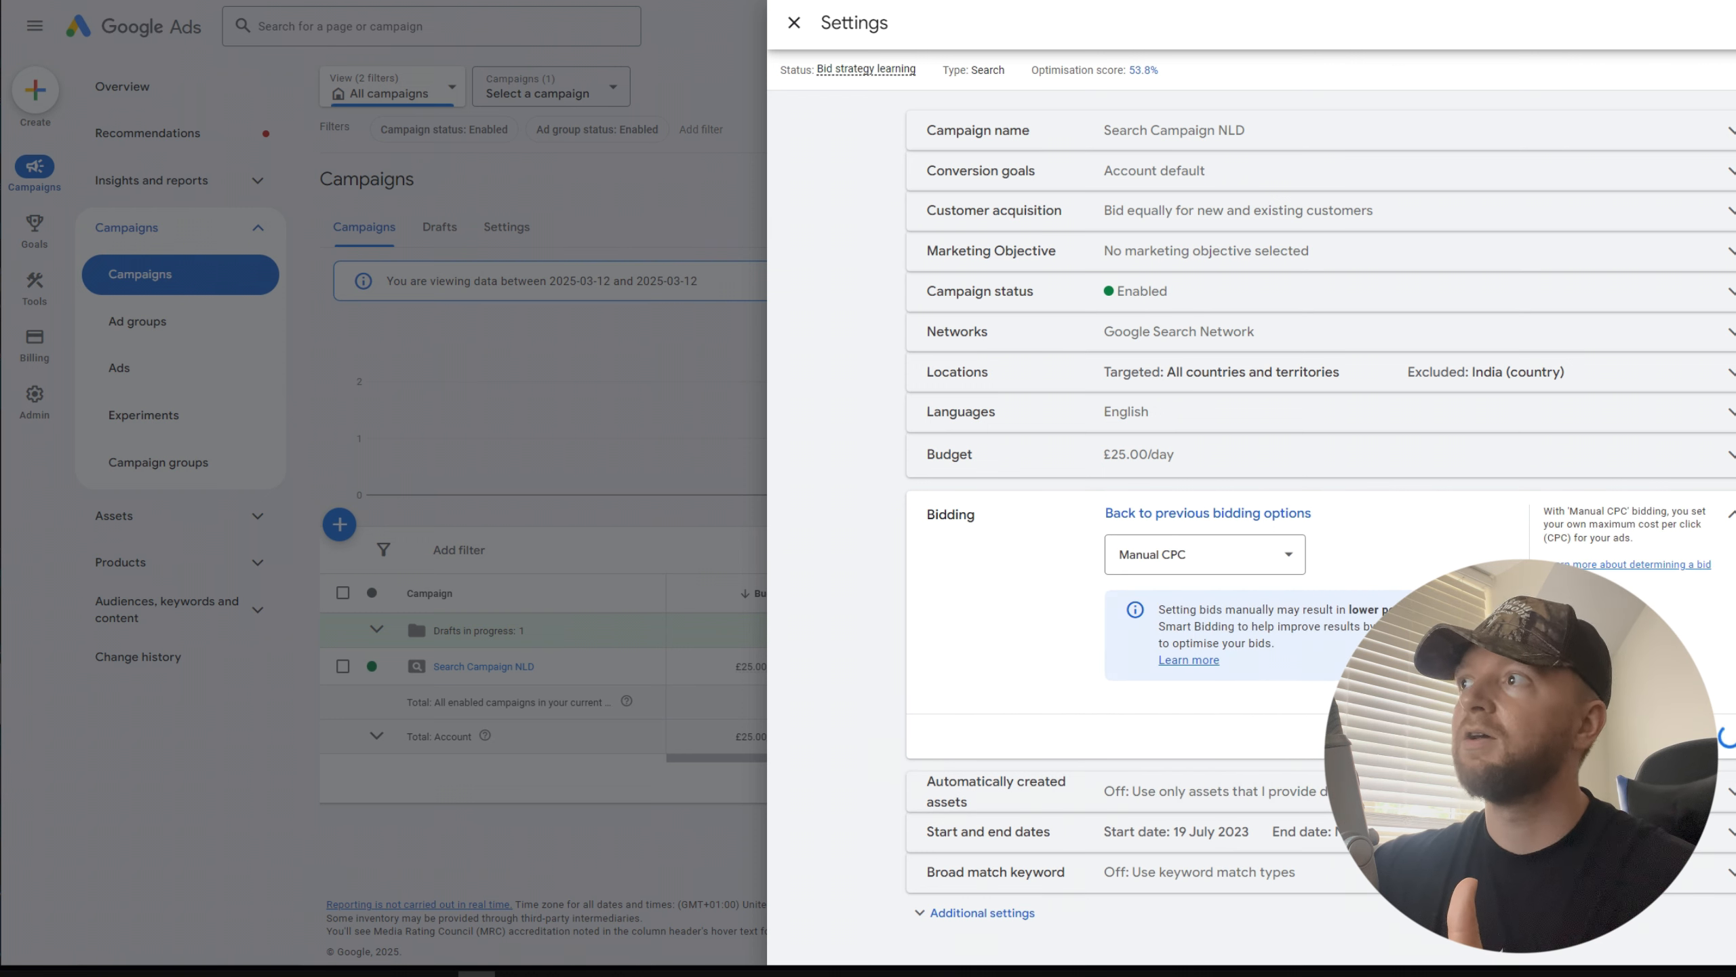
{"action": "left_click", "coordinate": [1399, 529]}
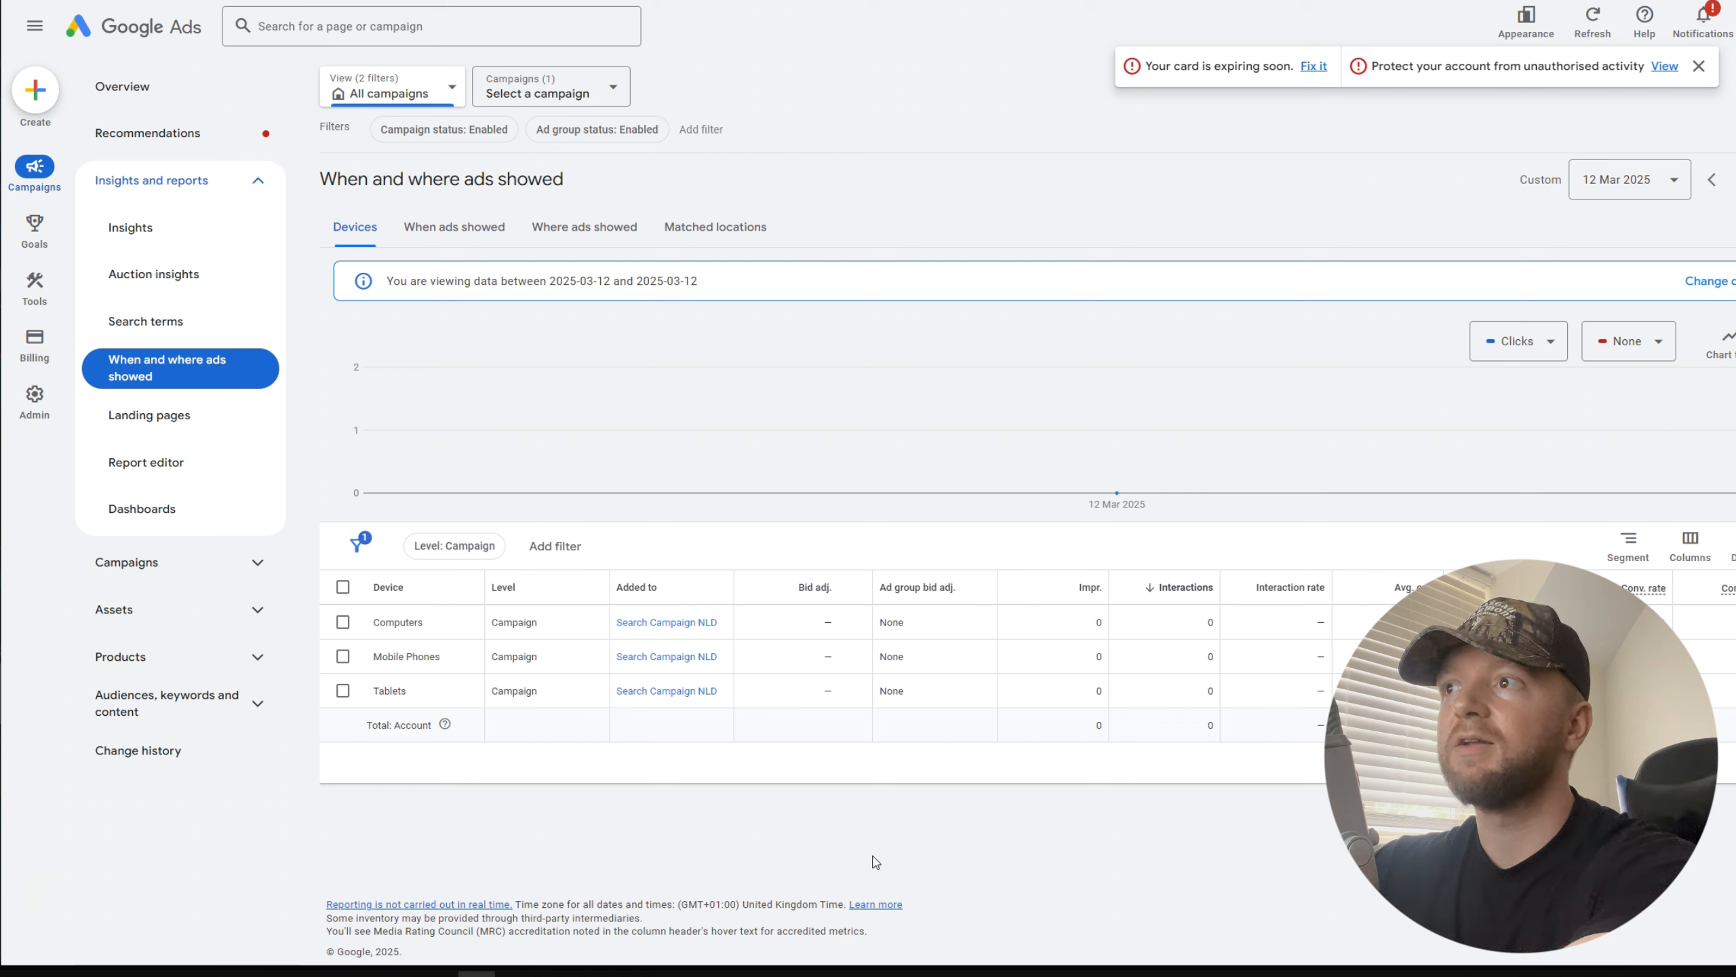
Set the device bid adjustment for Tablets in Search Campaign NLD to a 50% decrease.
{"action": "left_click", "coordinate": [859, 693]}
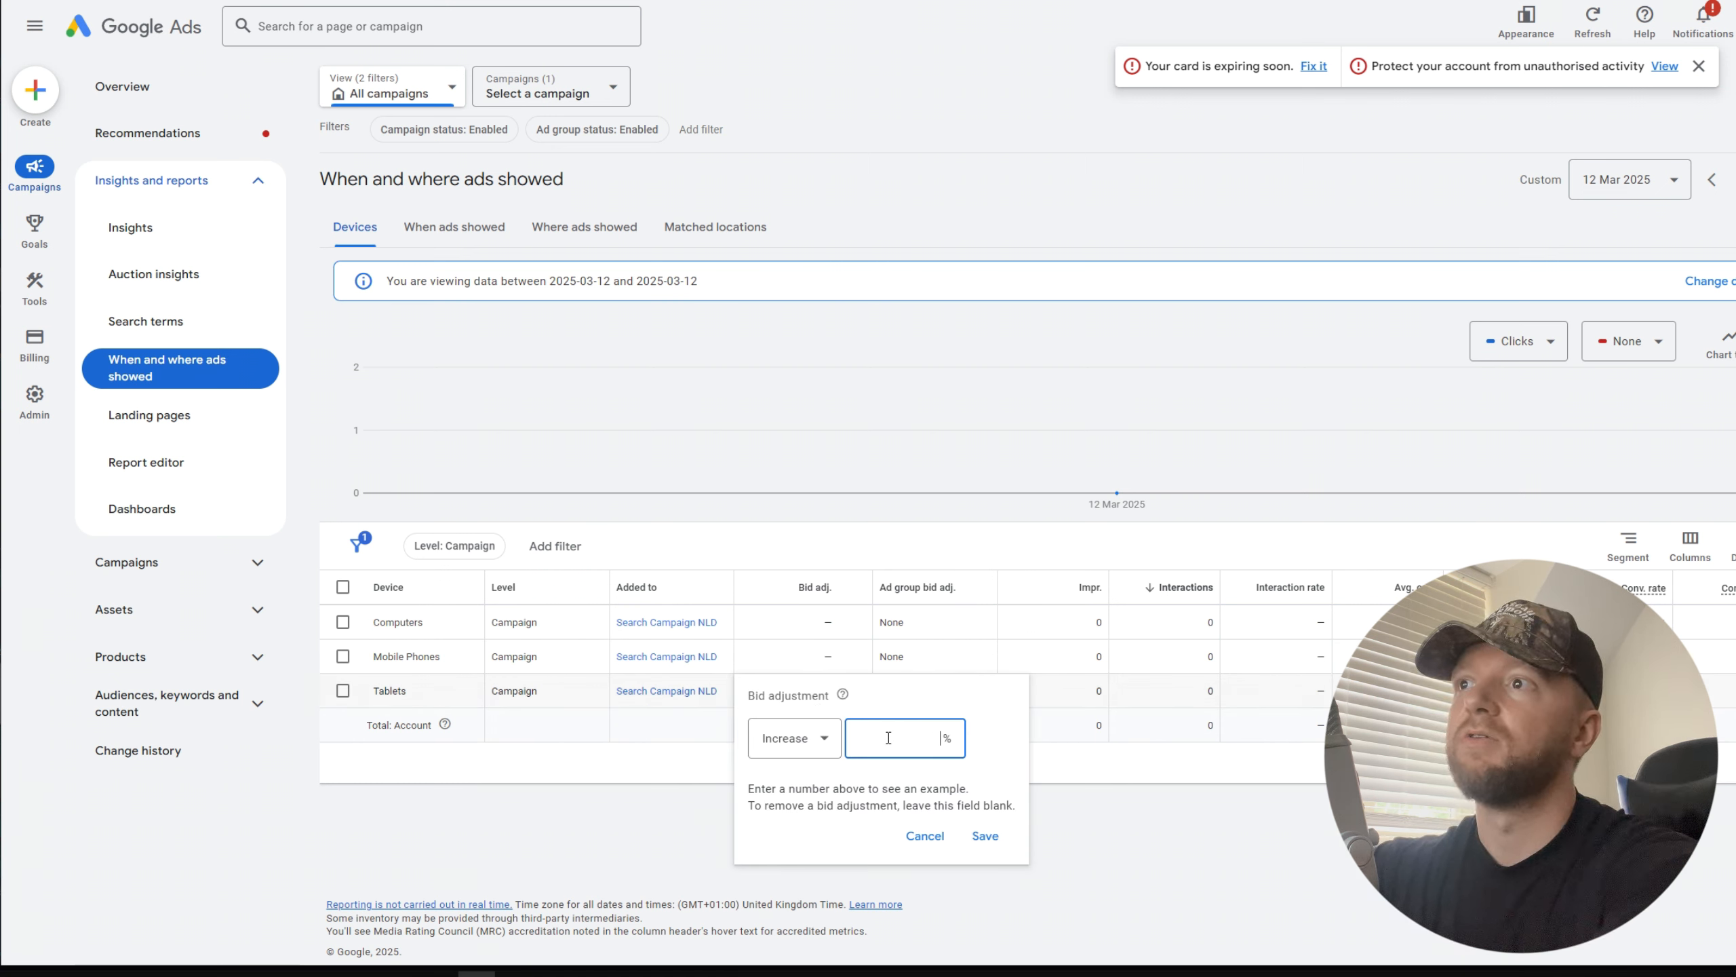
{"action": "type", "text": "50"}
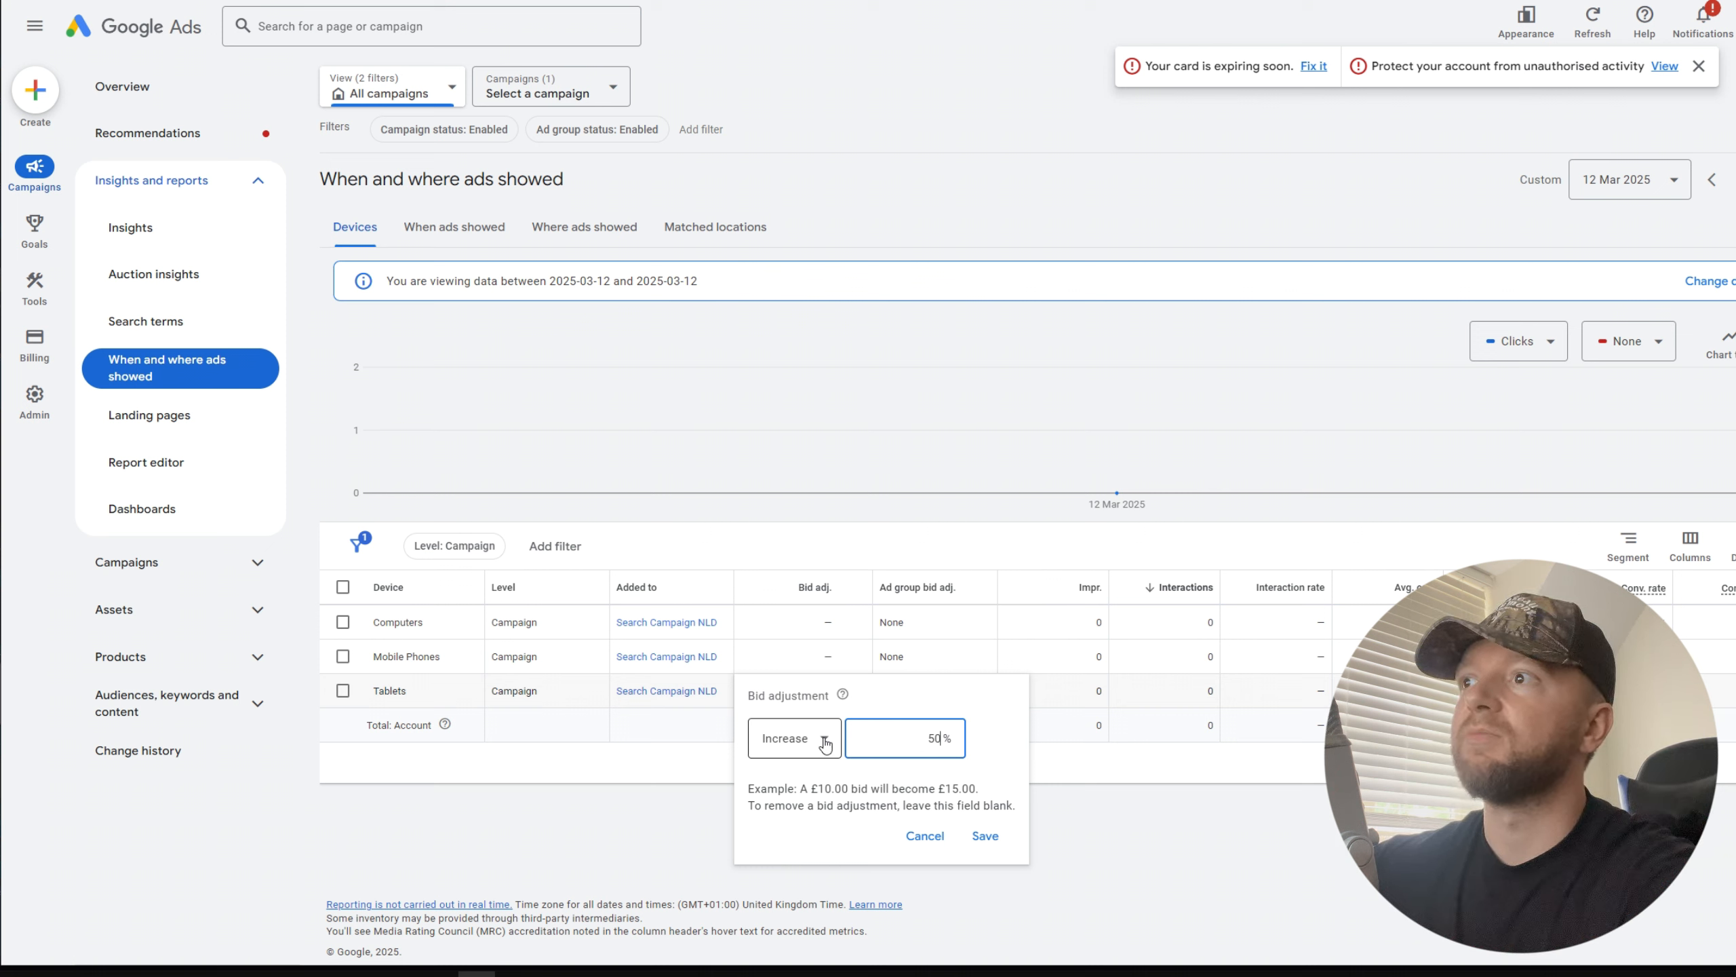
{"action": "left_click", "coordinate": [824, 744]}
{"action": "left_click", "coordinate": [807, 794]}
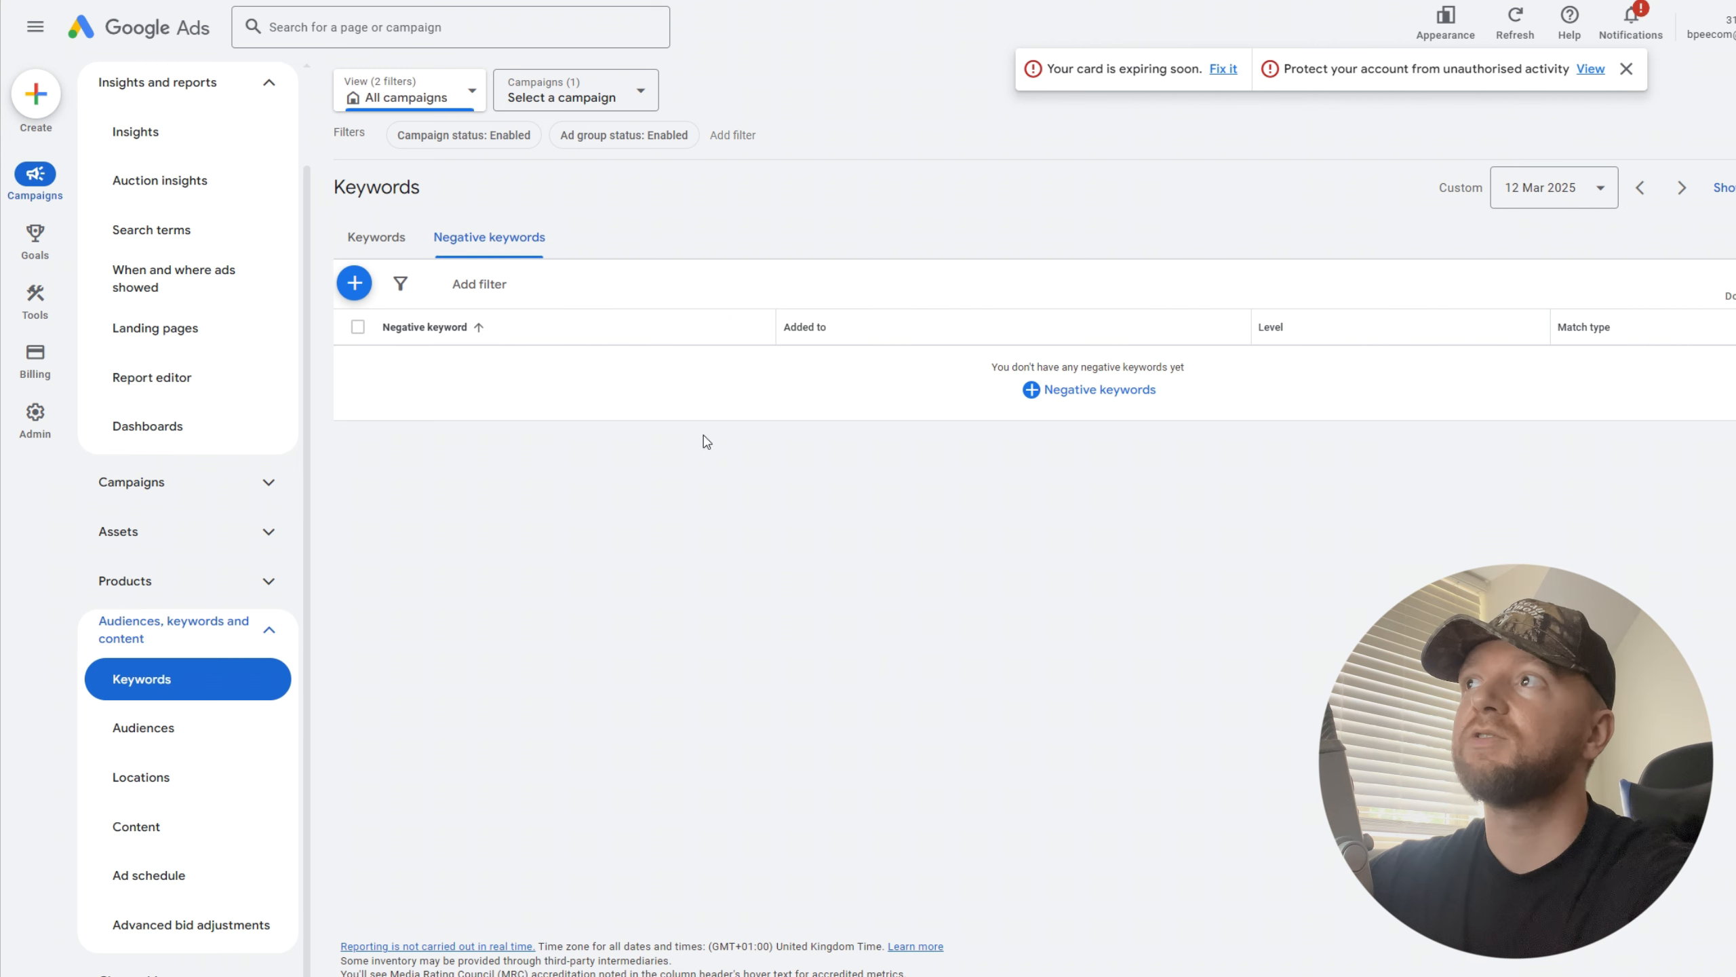
Start adding campaign-level negative keywords and enter "free" in quotation marks as the first phrase-match entry.
{"action": "left_click", "coordinate": [353, 283]}
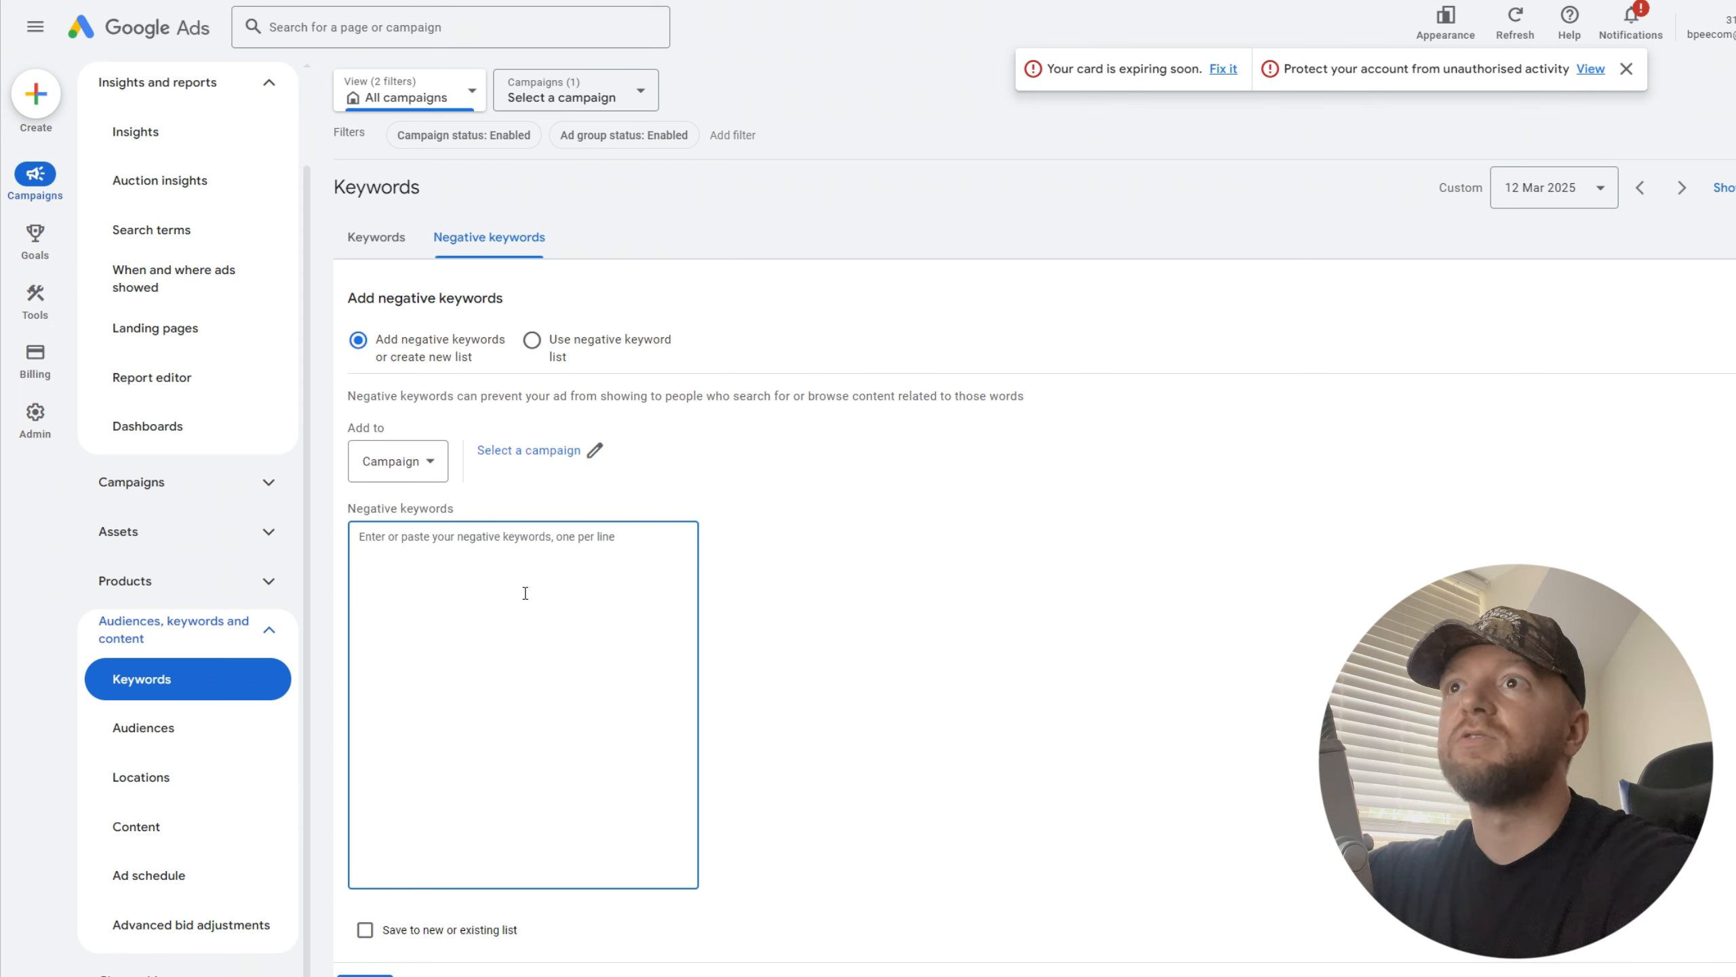
{"action": "type", "text": "["}
{"action": "key", "text": "BackSpace"}
{"action": "type", "text": "\""}
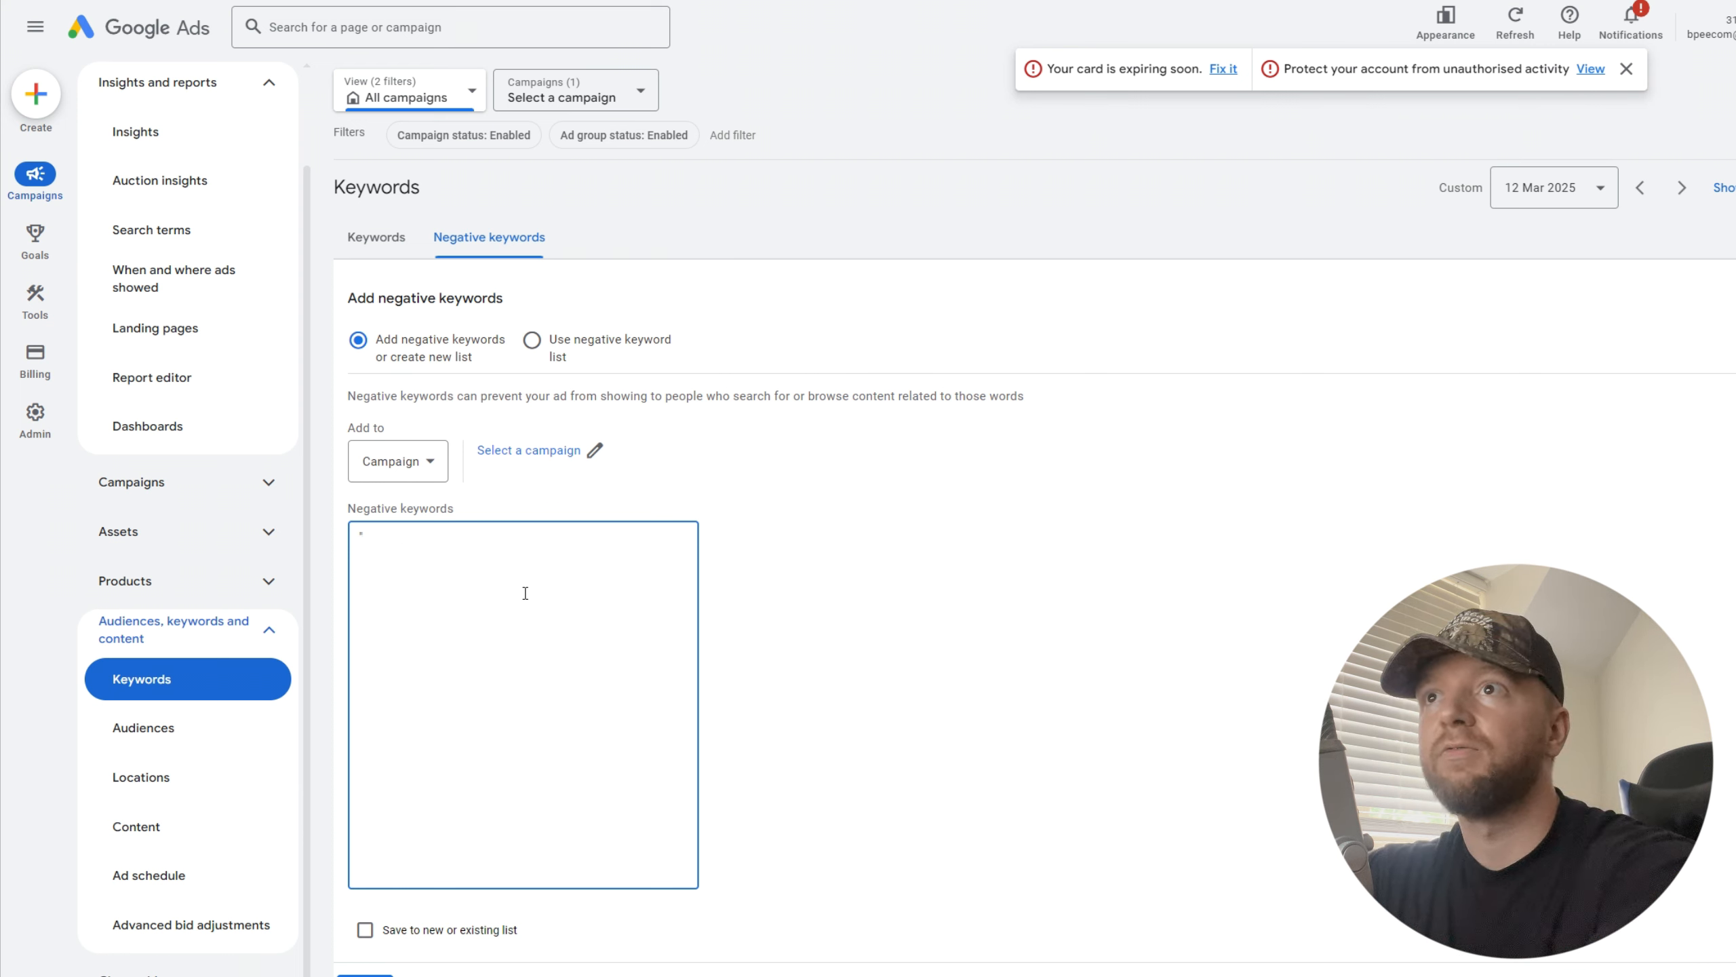
{"action": "type", "text": "free"}
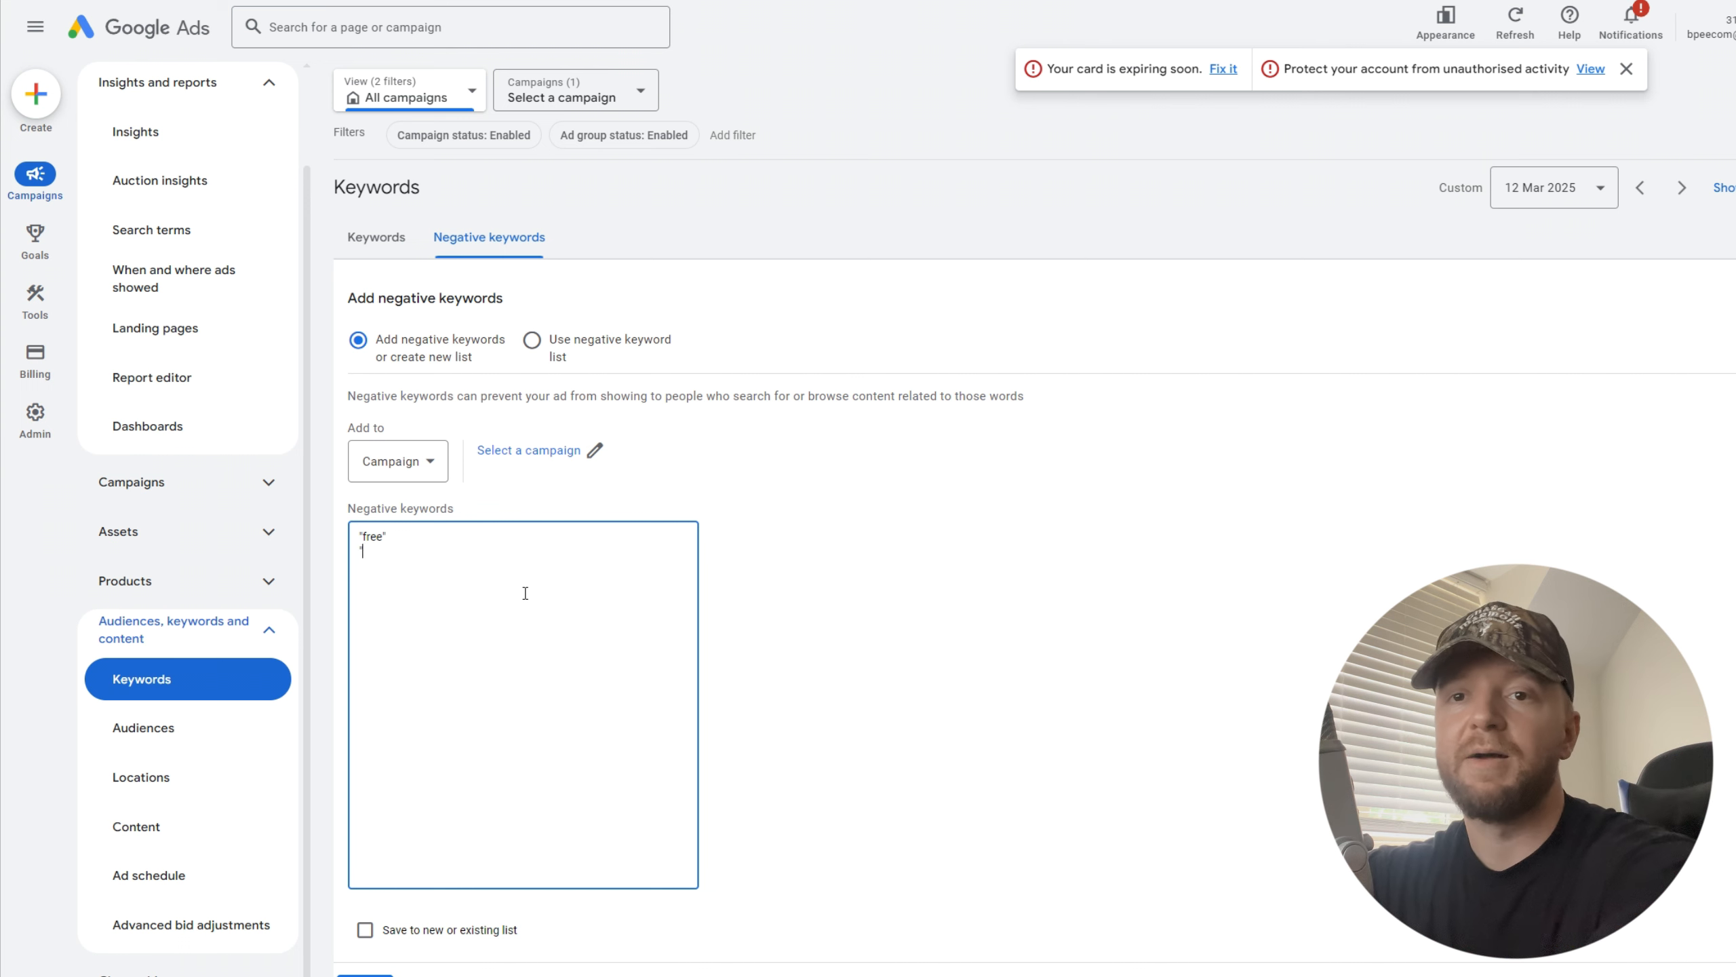
{"action": "type", "text": "\""}
{"action": "key", "text": "Return"}
Add "amazon" and "ebay" to the negative keyword list, each in quotation marks on its own line.
{"action": "type", "text": "\"ama"}
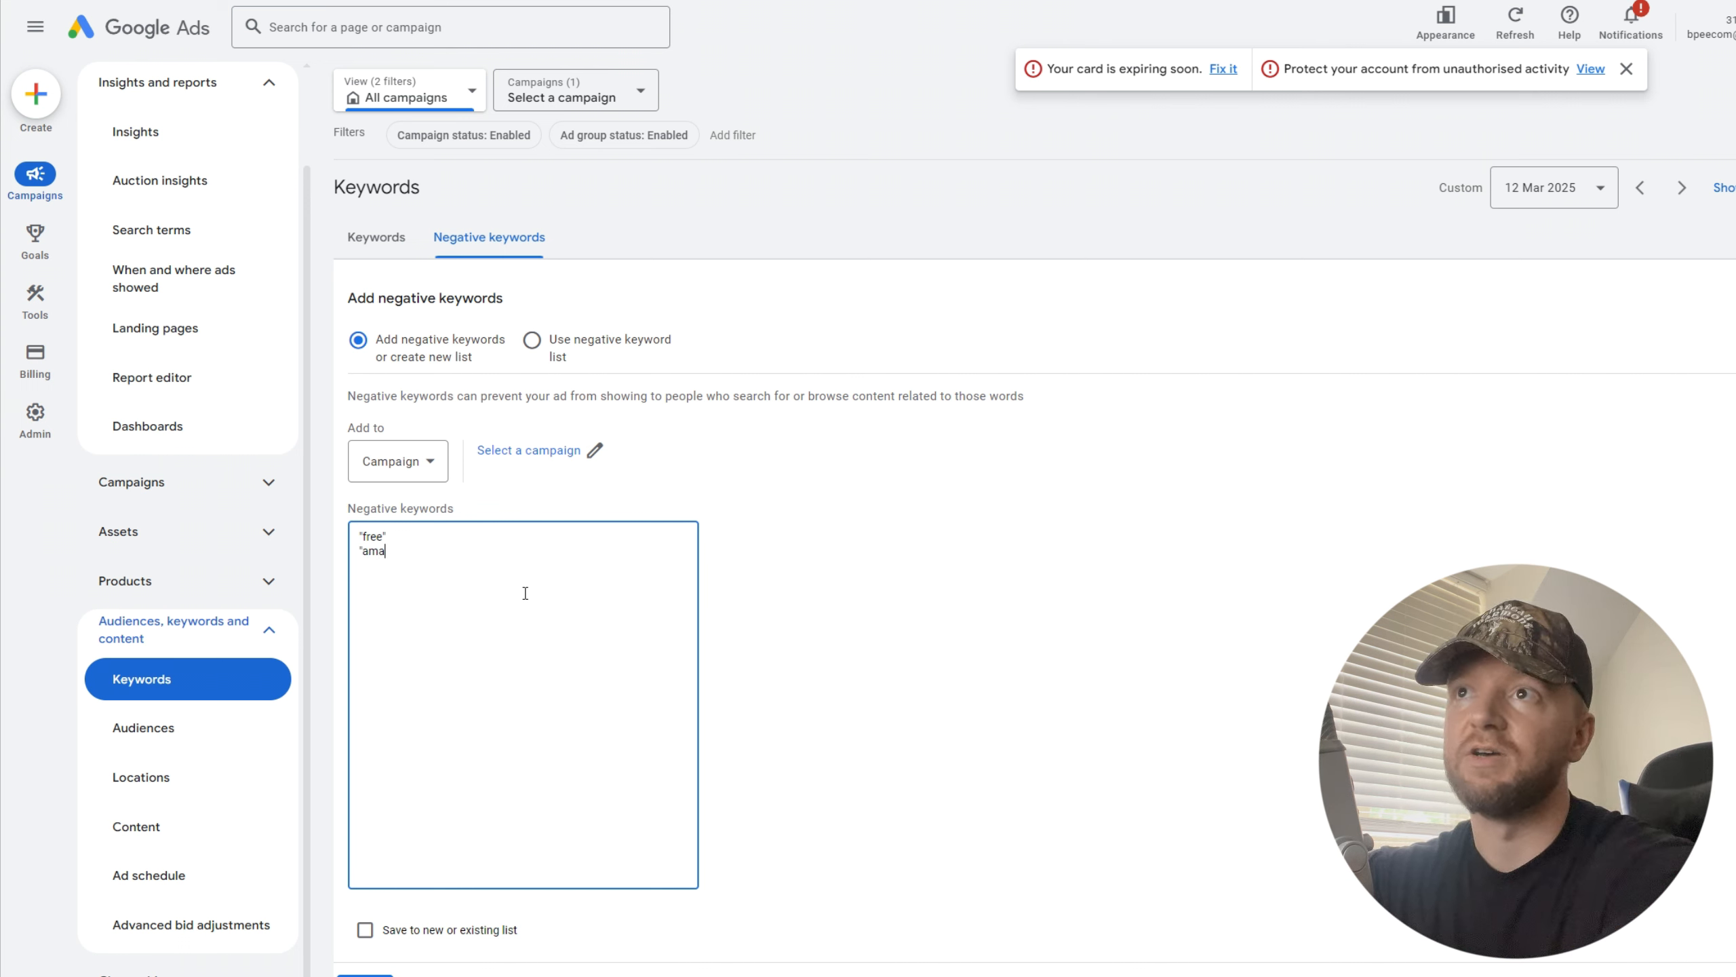
{"action": "type", "text": "zon"}
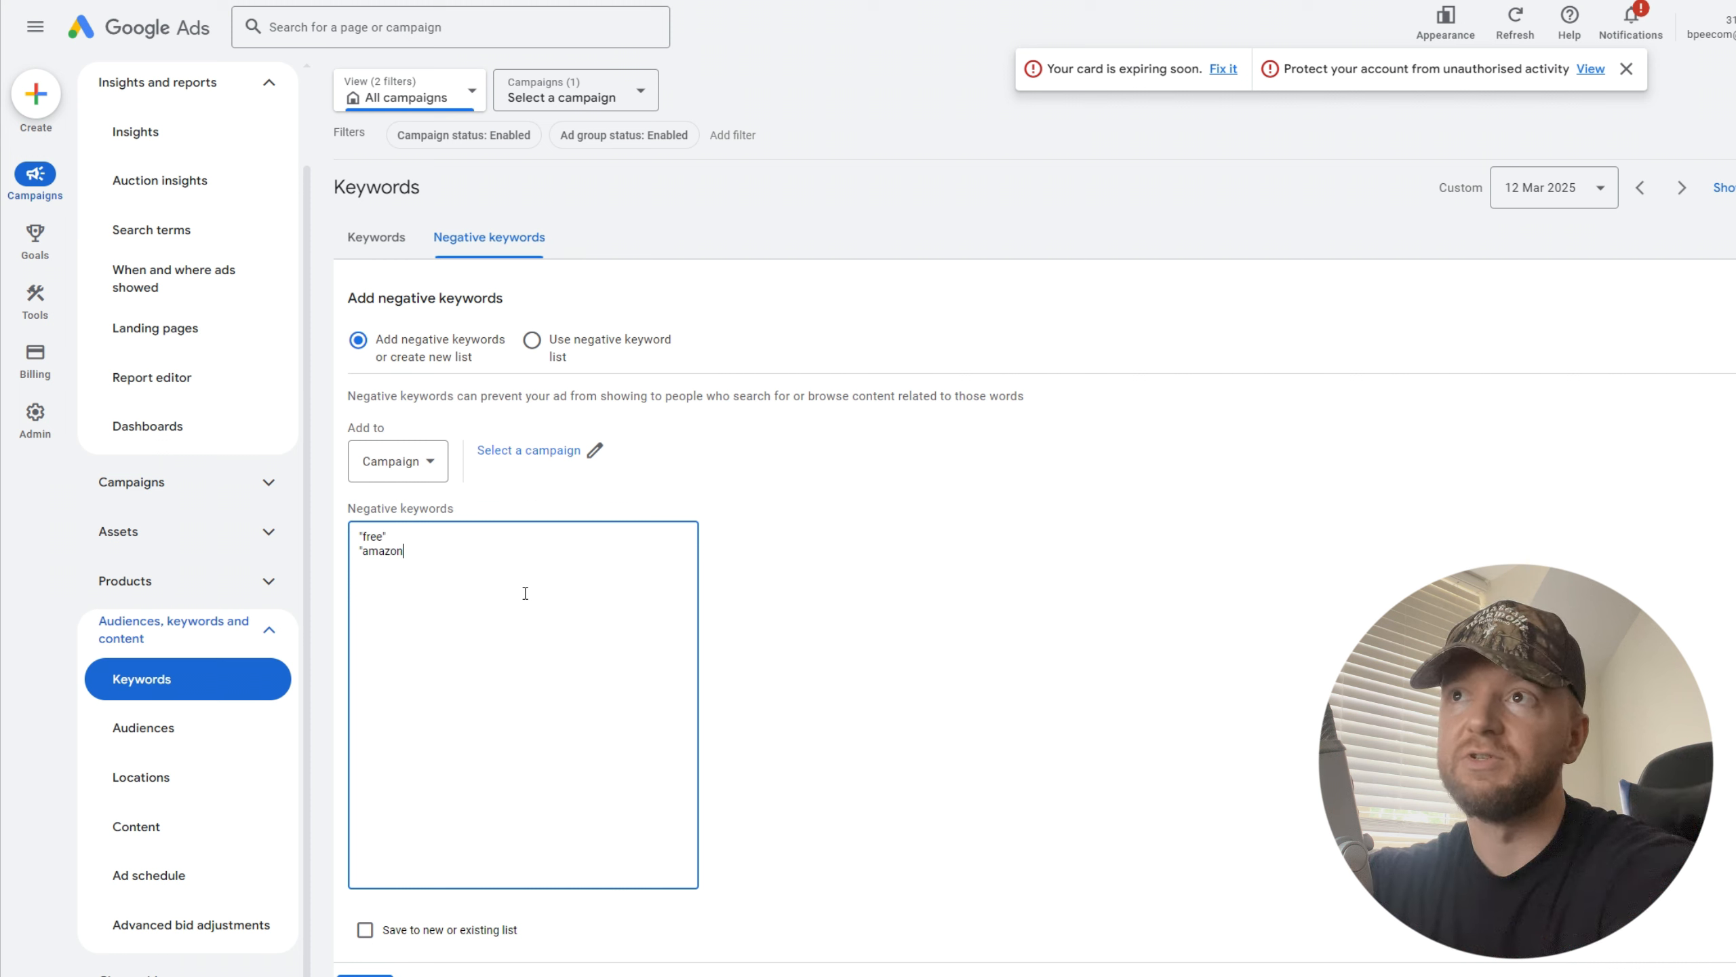
{"action": "type", "text": "\" "}
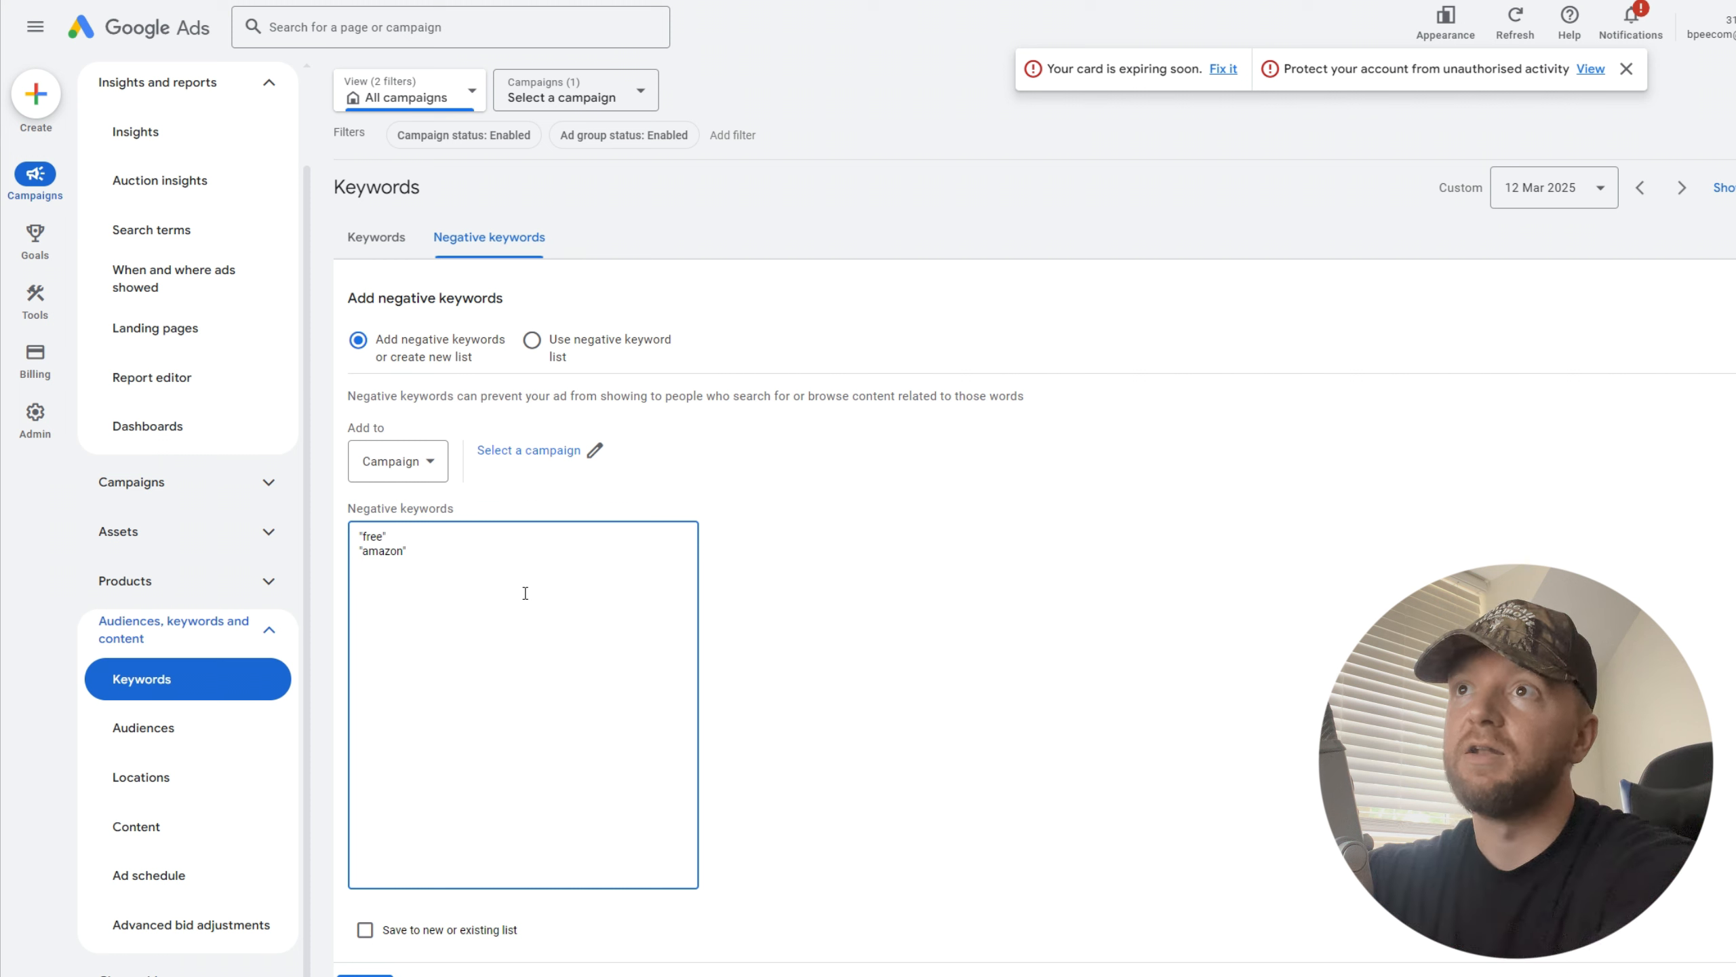
{"action": "type", "text": "\"ebsyu"}
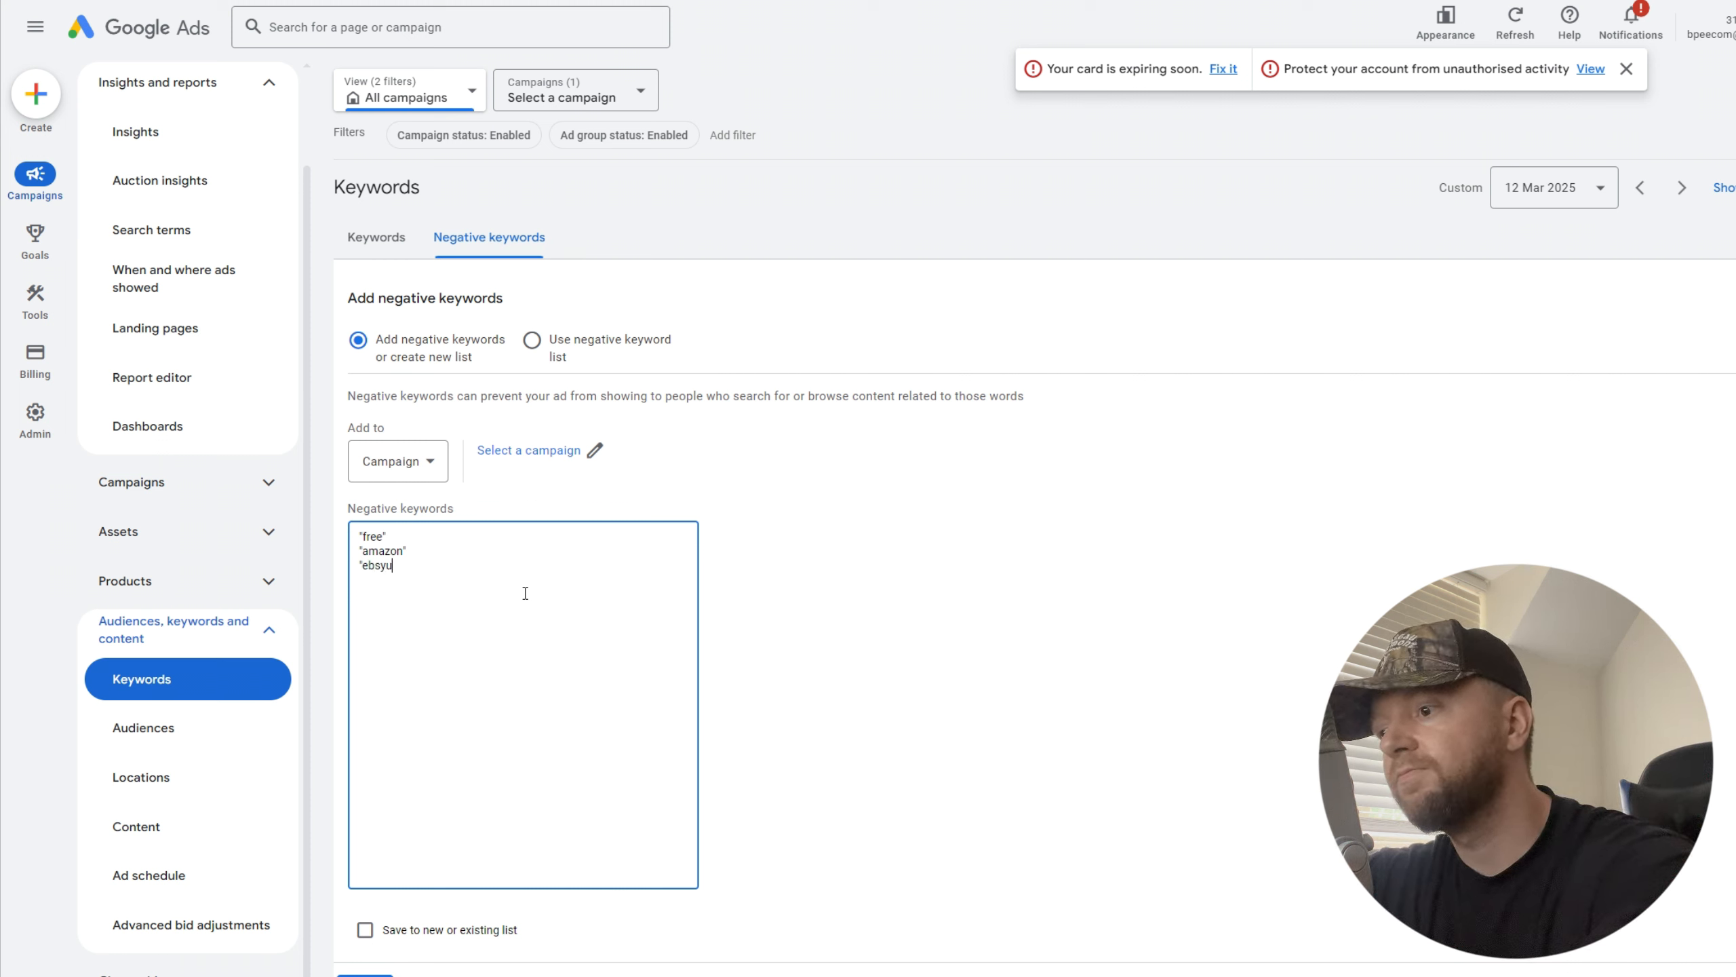
{"action": "key", "text": "BackSpace"}
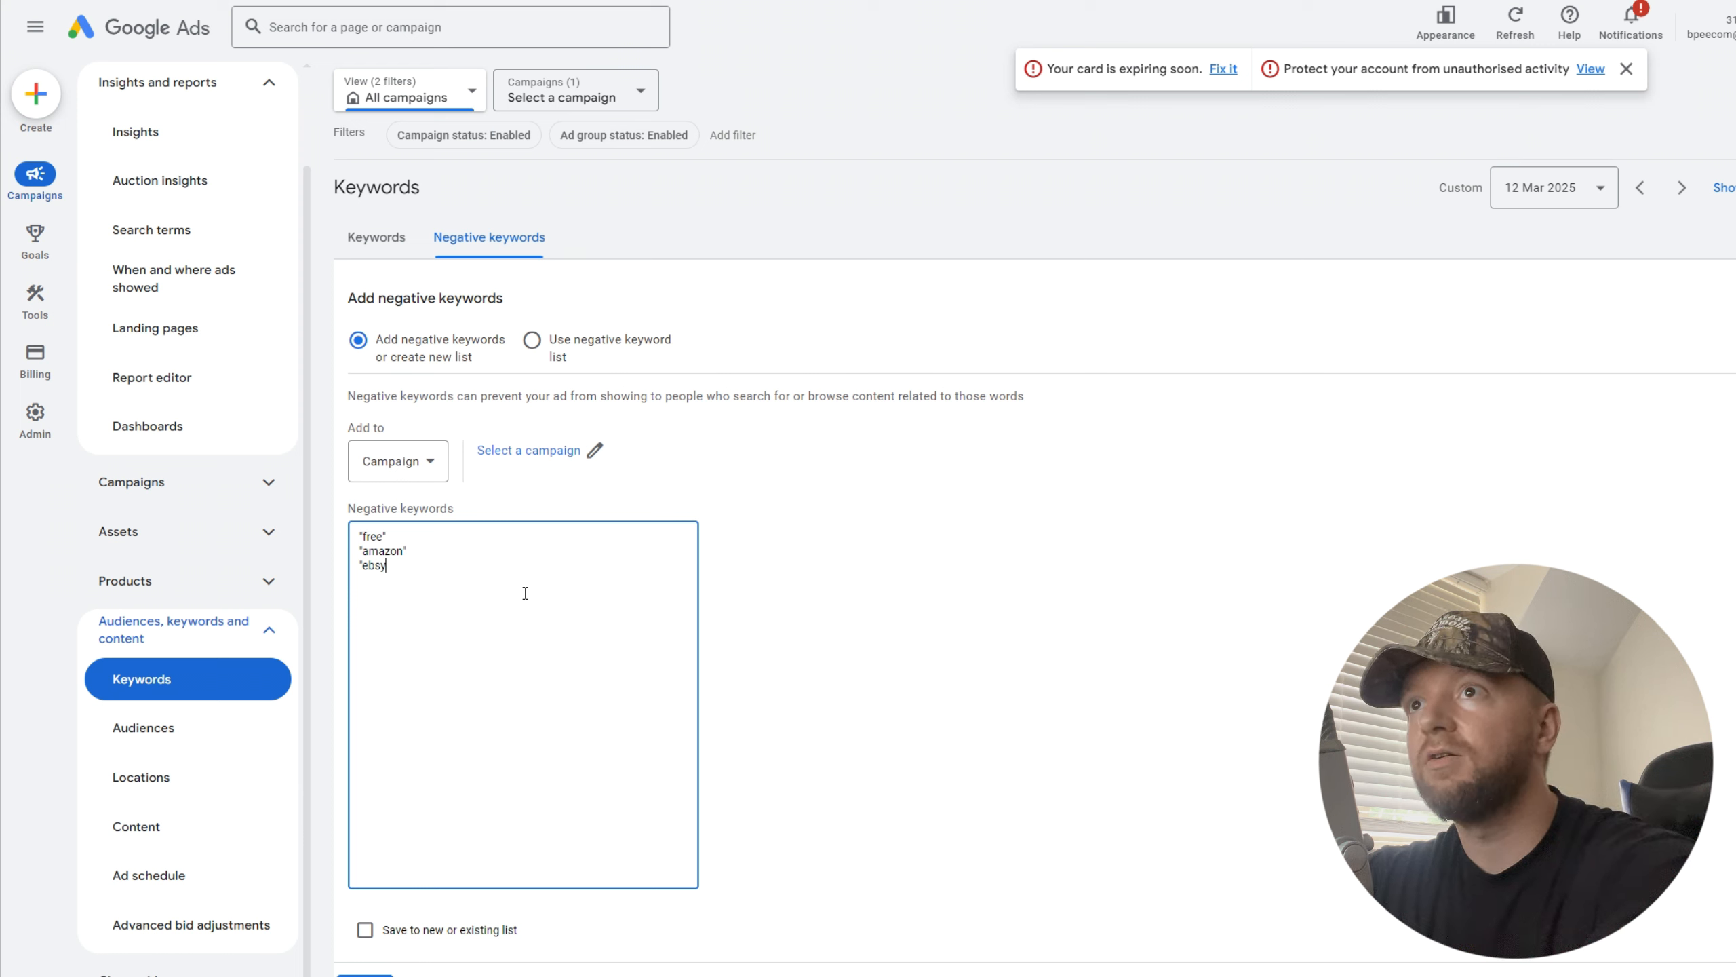
{"action": "key", "text": "BackSpace"}
{"action": "key", "text": "BackSpace"}
{"action": "type", "text": "ay"}
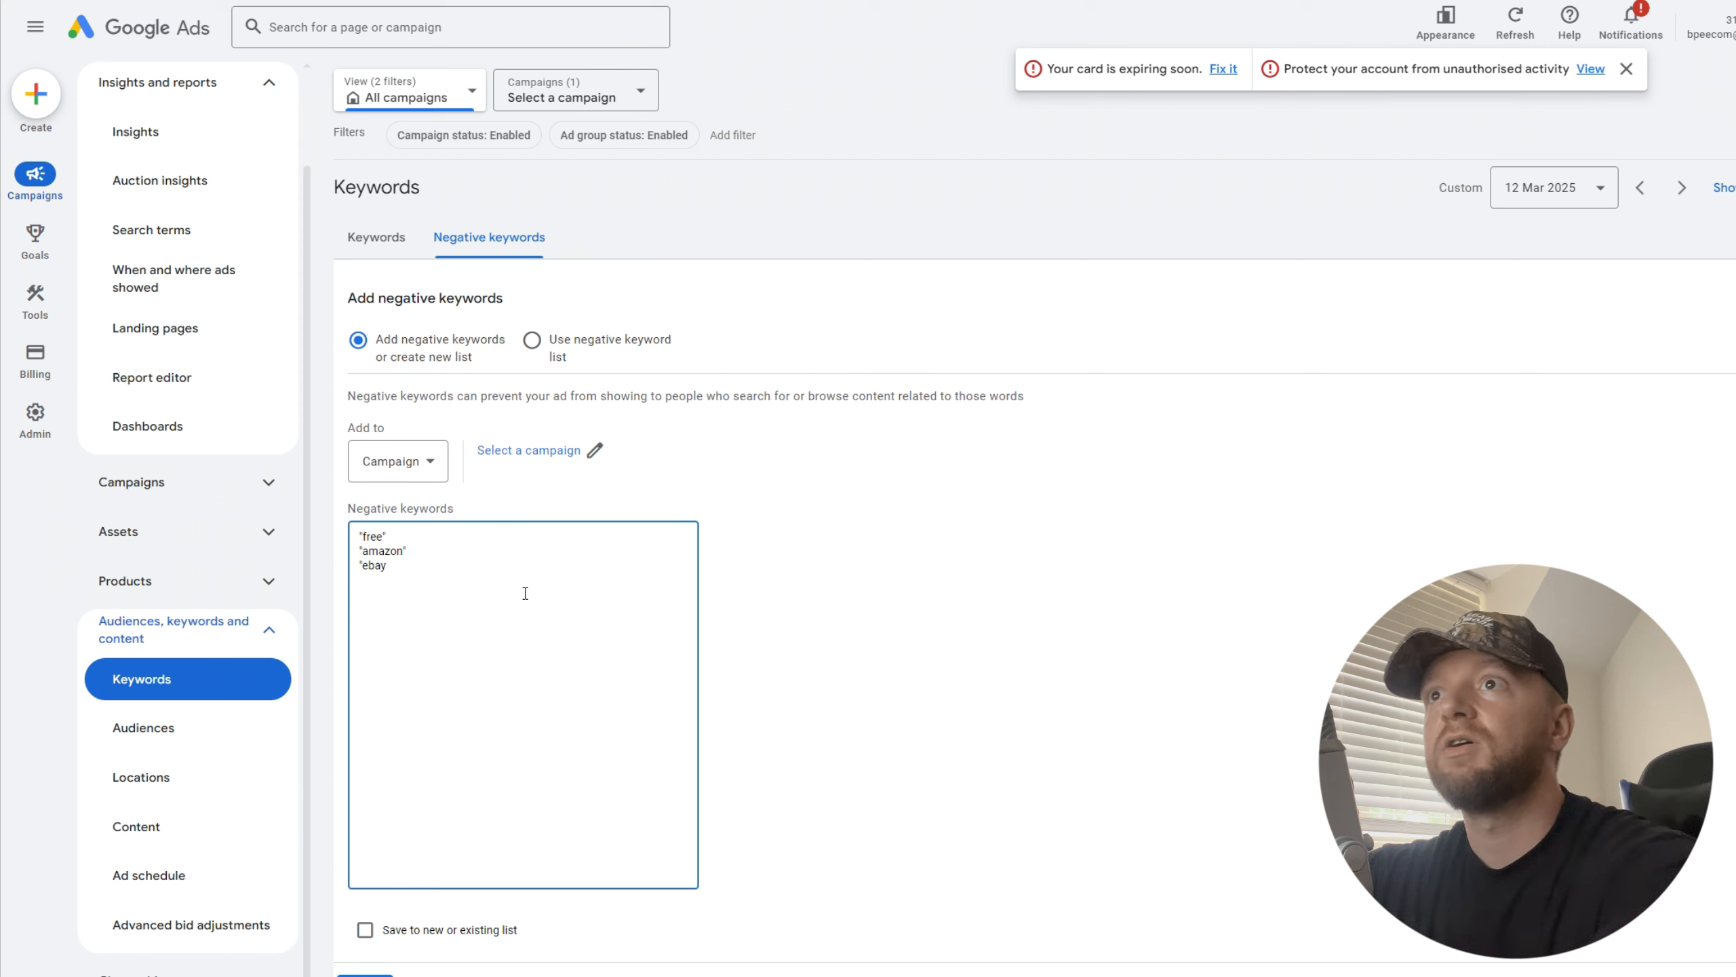
{"action": "type", "text": "\""}
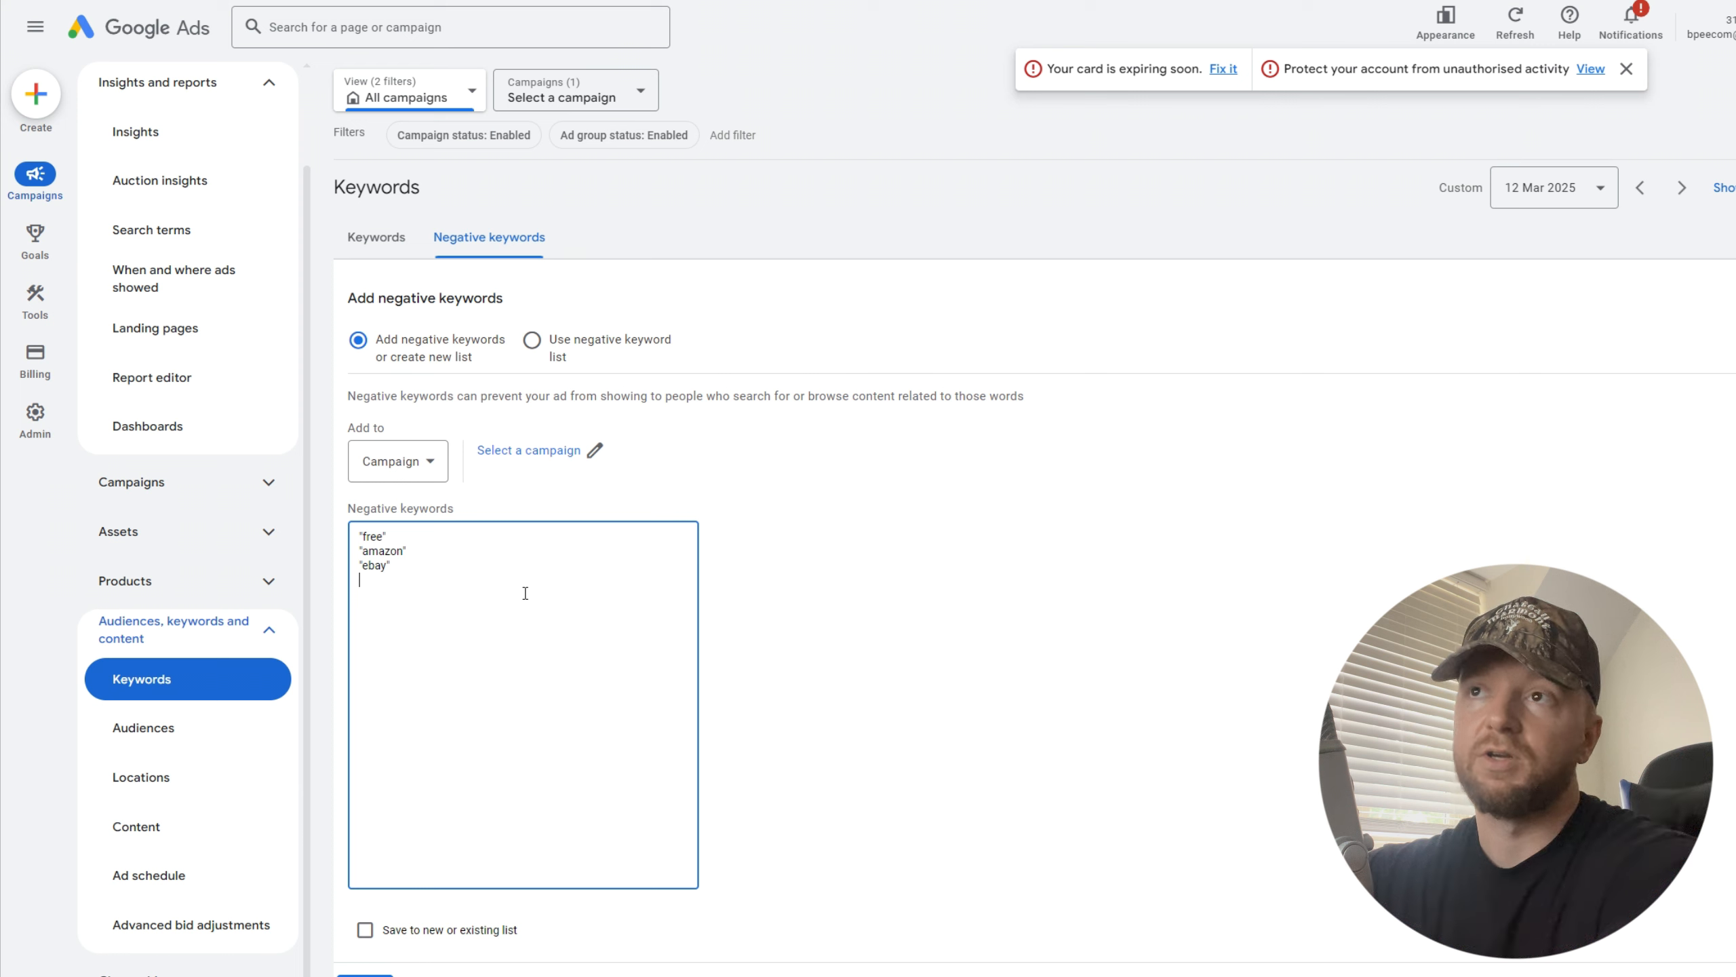